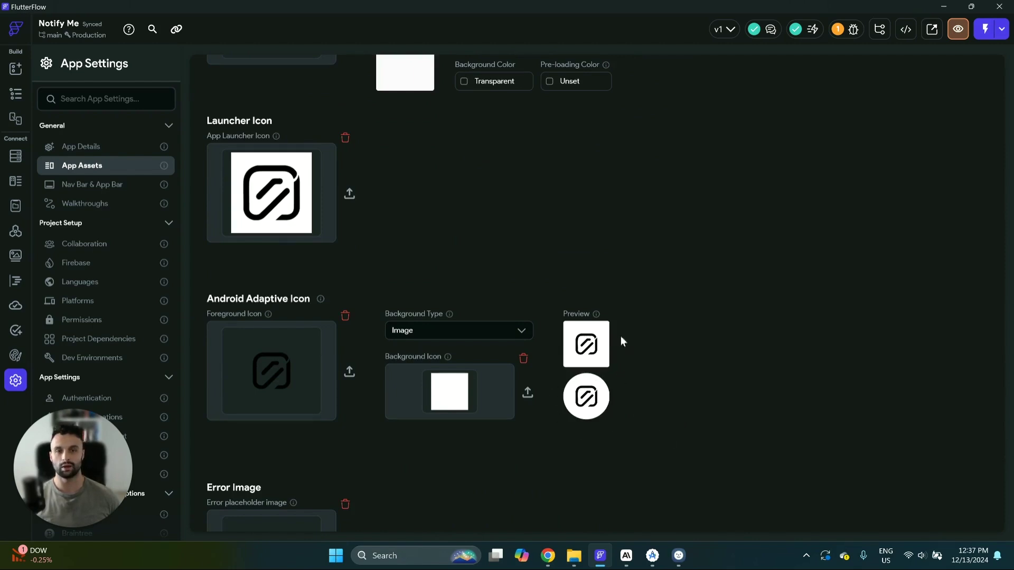
Look over the launcher and Android adaptive icons, and open the project's GitHub integration settings.
scroll(633, 438, "down", 1)
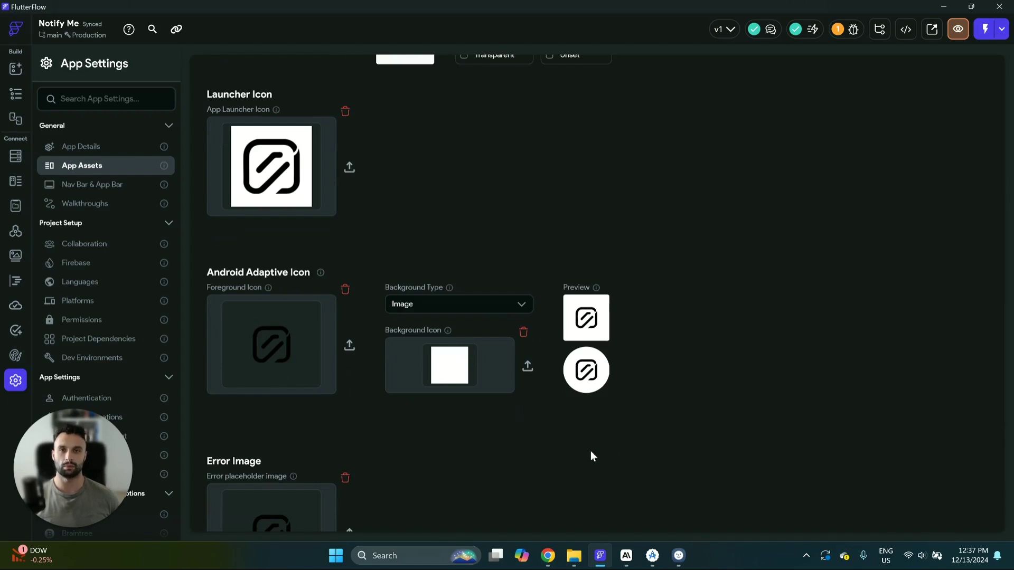
scroll(100, 227, "down", 3)
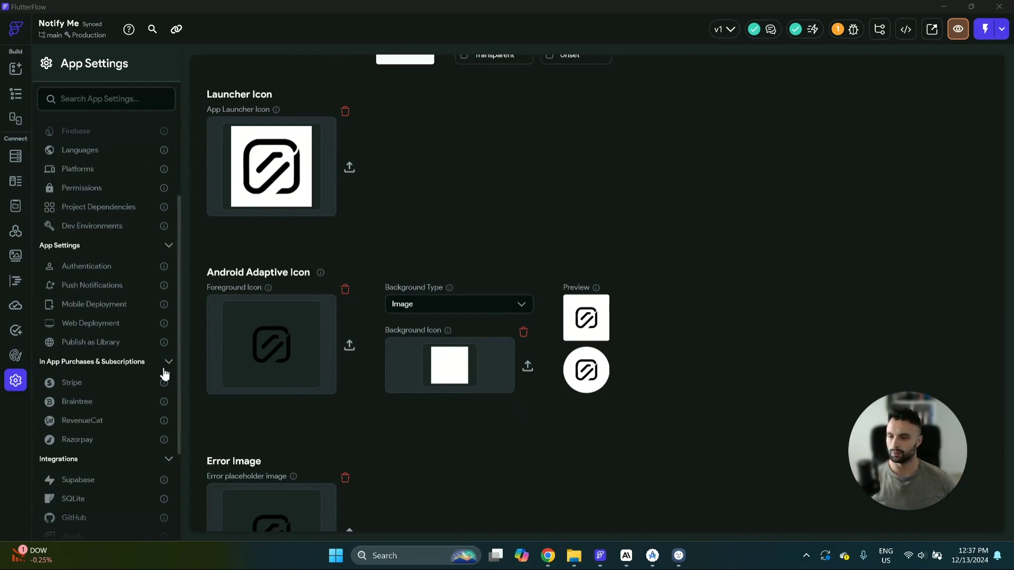
scroll(97, 389, "down", 3)
left_click(97, 381)
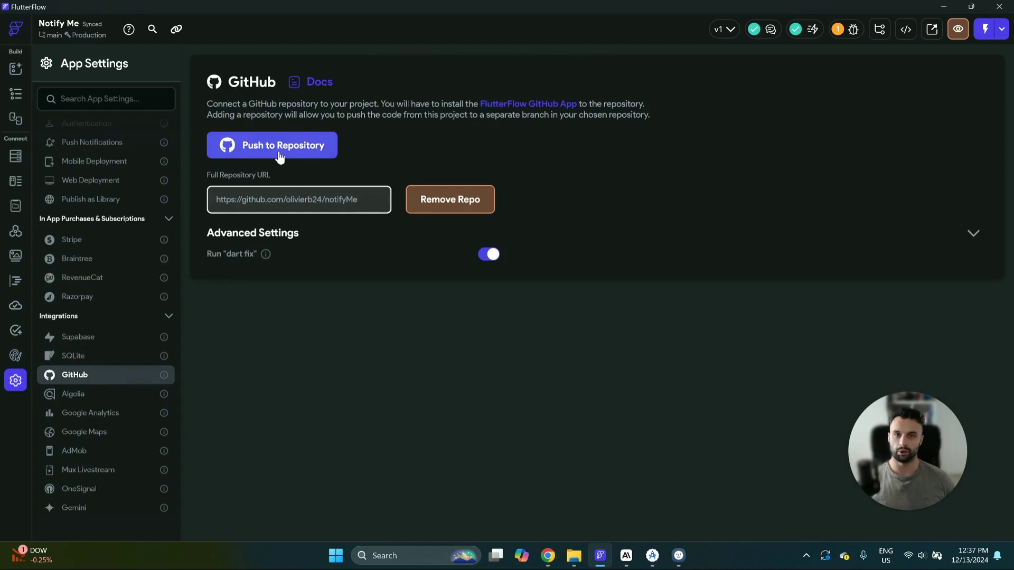
Switch to Chrome and examine the files in the notifyMe repository's flutterflow branch on GitHub.
key("alt+Tab")
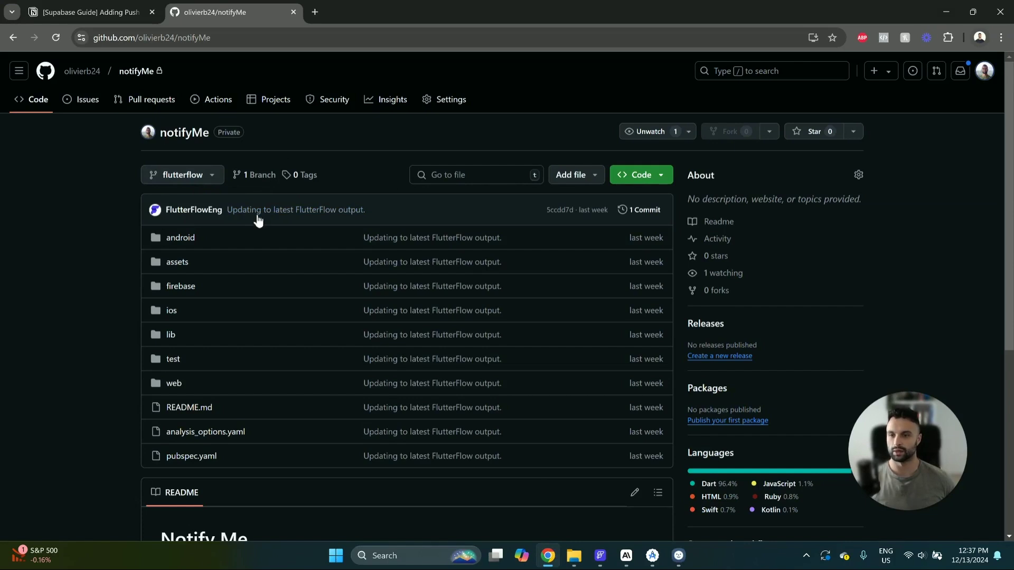
scroll(233, 235, "down", 1)
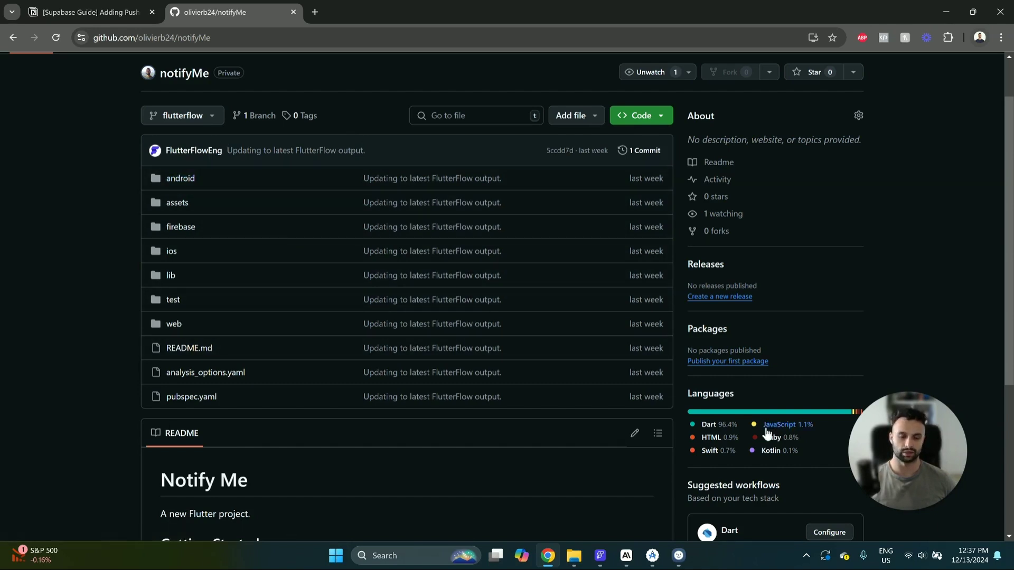
mouse_move(924, 458)
left_mouse_down()
mouse_move(937, 442)
mouse_move(940, 453)
left_mouse_up()
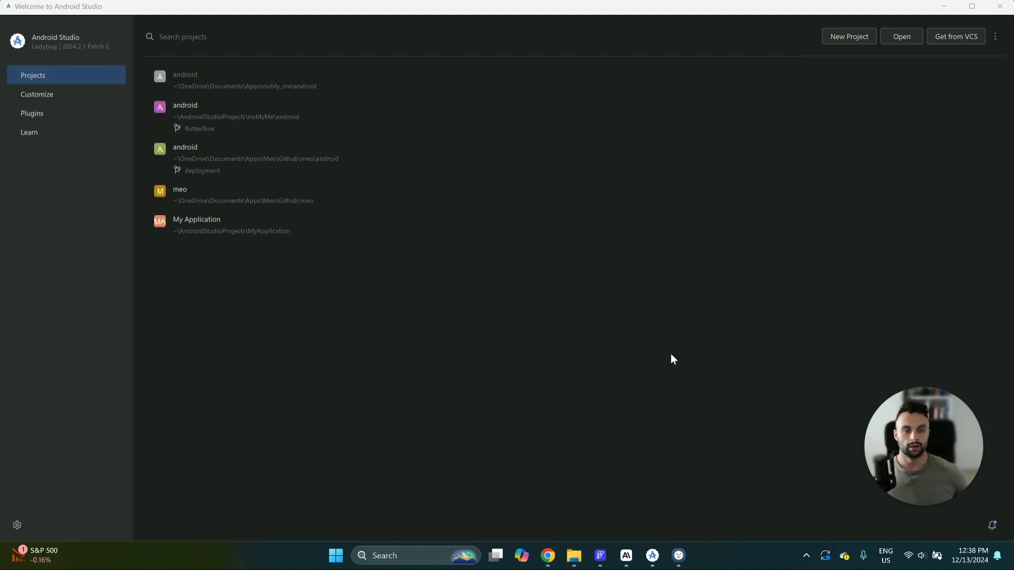
Switch to Android Studio and start getting a project from version control, with Git as the version control system.
left_click(289, 6)
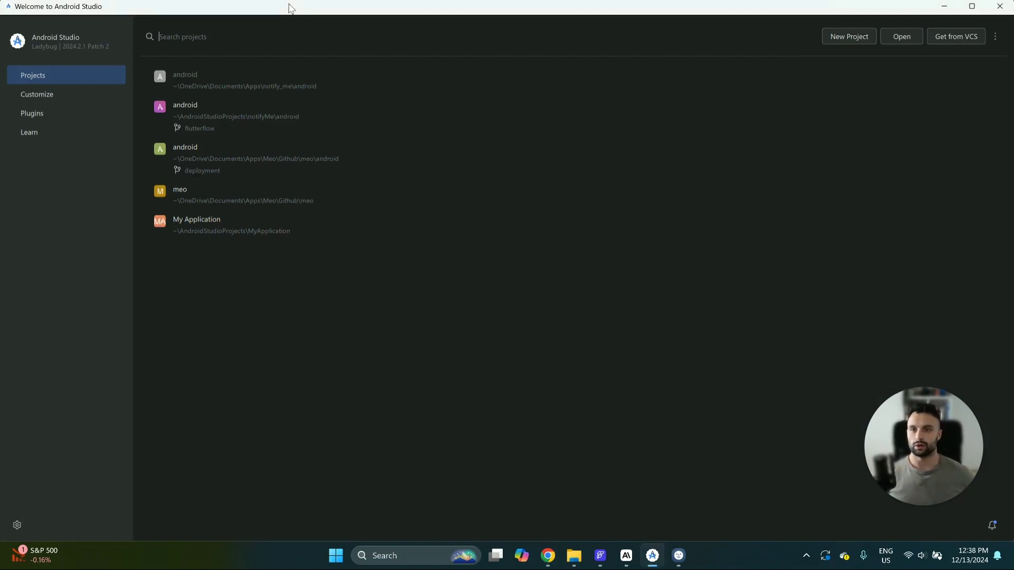
mouse_move(82, 52)
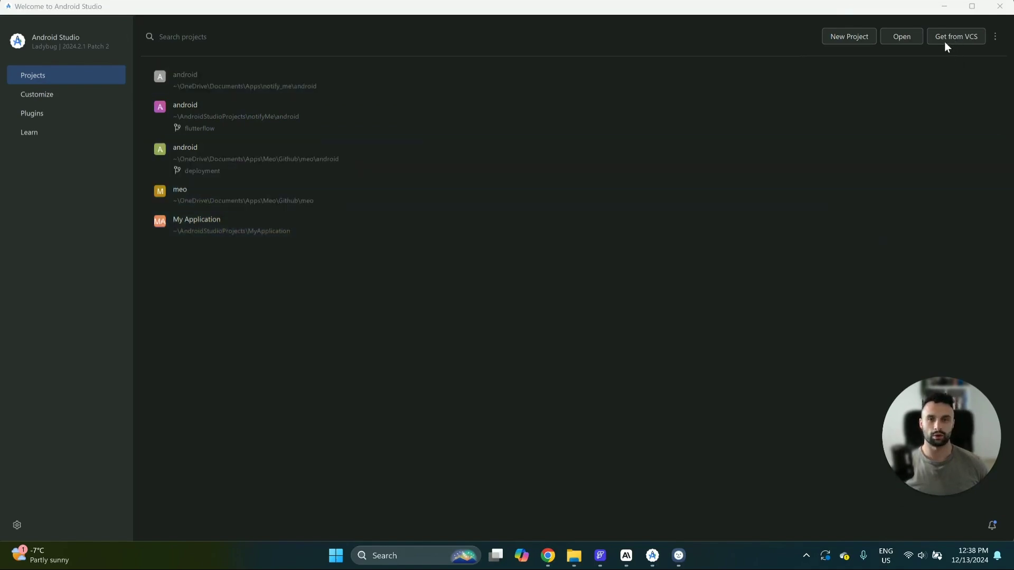
left_click(946, 37)
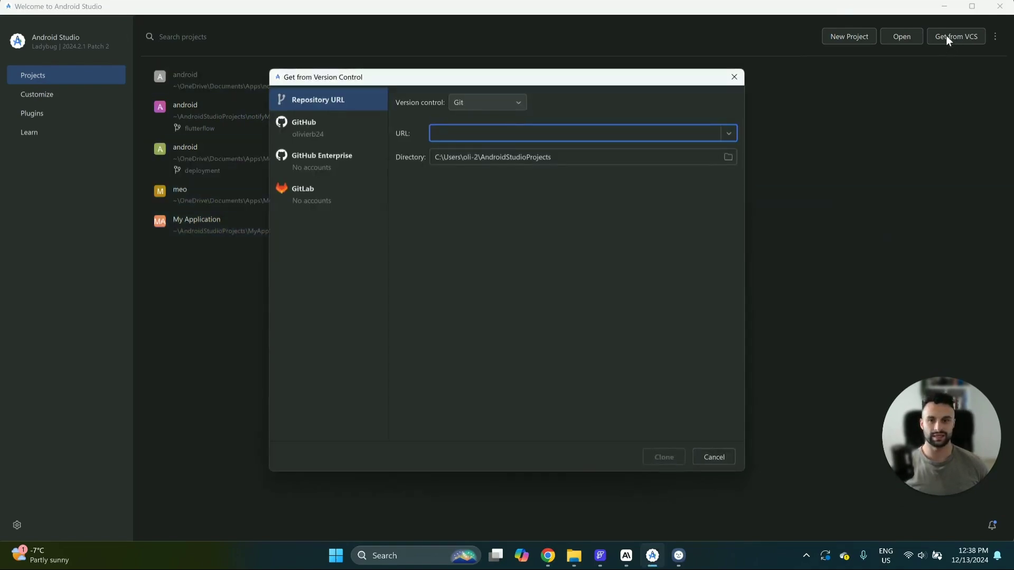
left_click(515, 102)
left_click(508, 119)
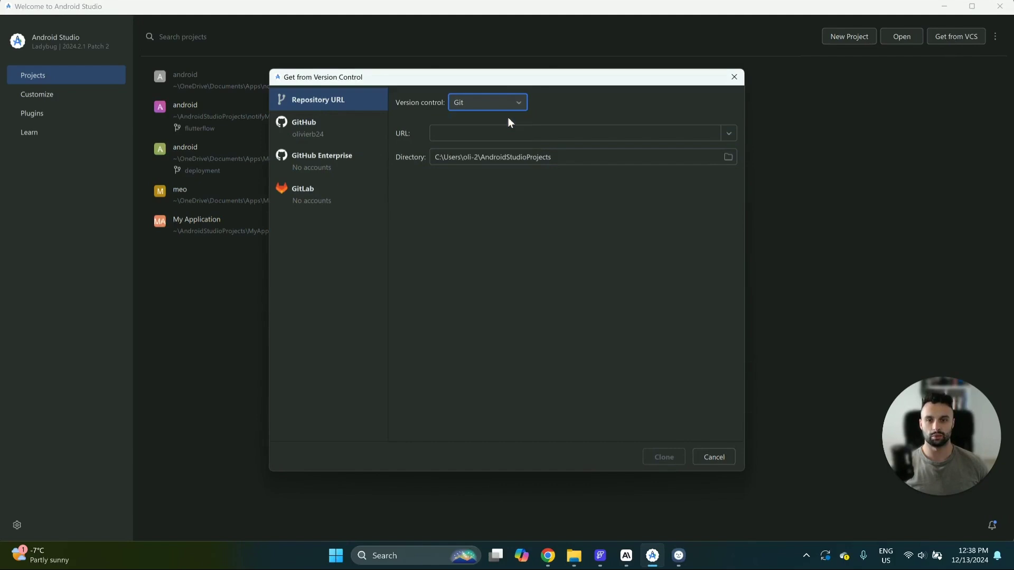
Switch to Chrome and copy the HTTPS clone URL of the notifyMe repository from GitHub.
left_click(550, 566)
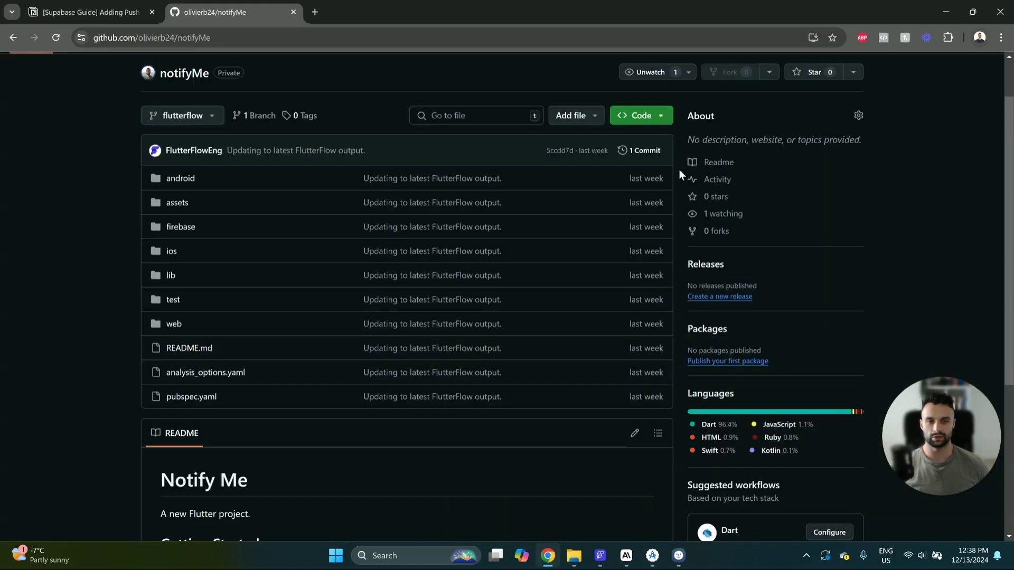
left_click(650, 117)
left_click(654, 220)
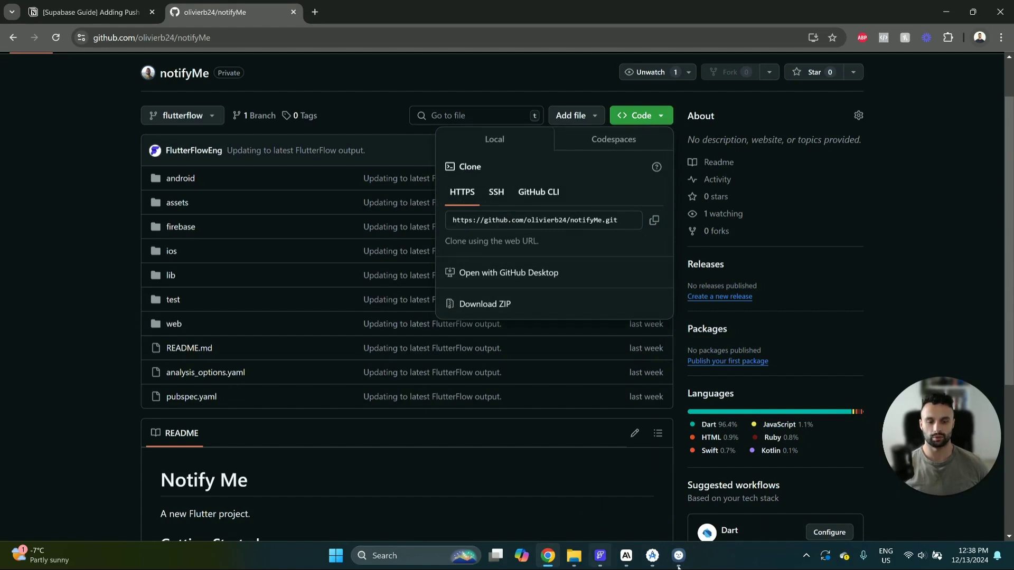
Switch to Android Studio, enter the copied notifyMe repository URL as the source, and try to clone it.
left_click(653, 556)
left_click(546, 134)
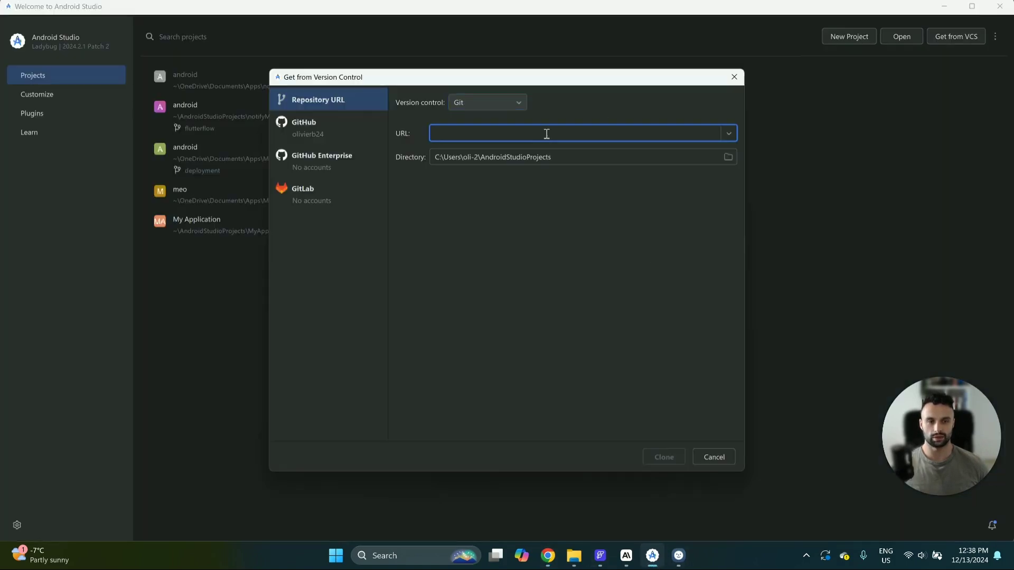
key("ctrl+v")
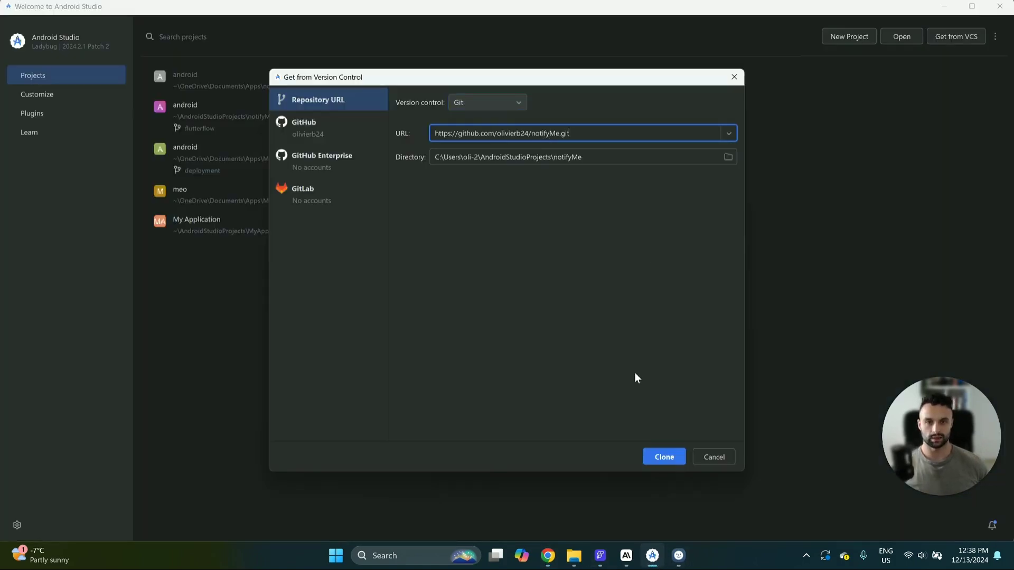
left_click(675, 455)
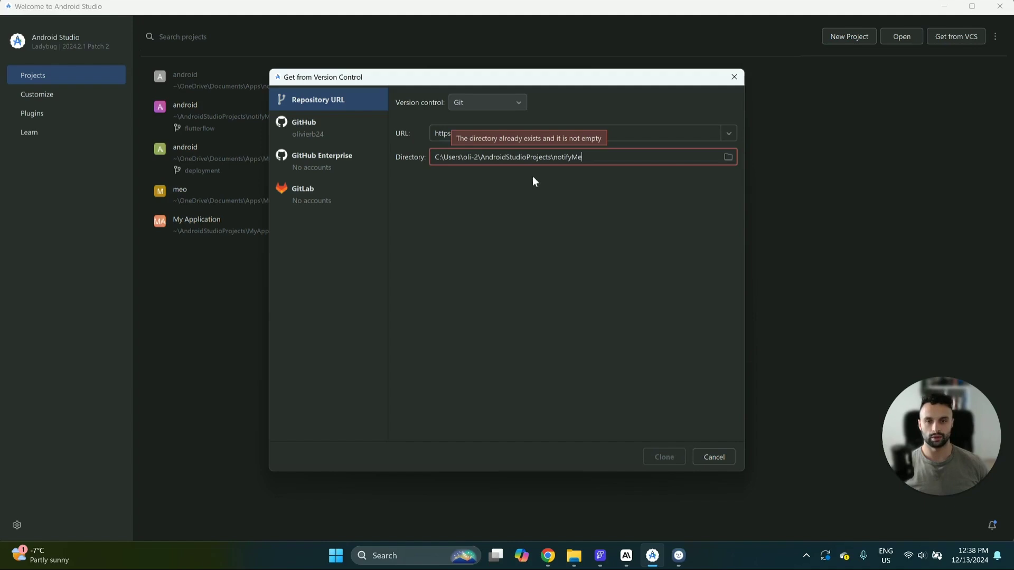
Change the target folder in AndroidStudioProjects to notifyMe2, clone the repository, and open the cloned project.
left_click_drag(600, 162, 567, 160)
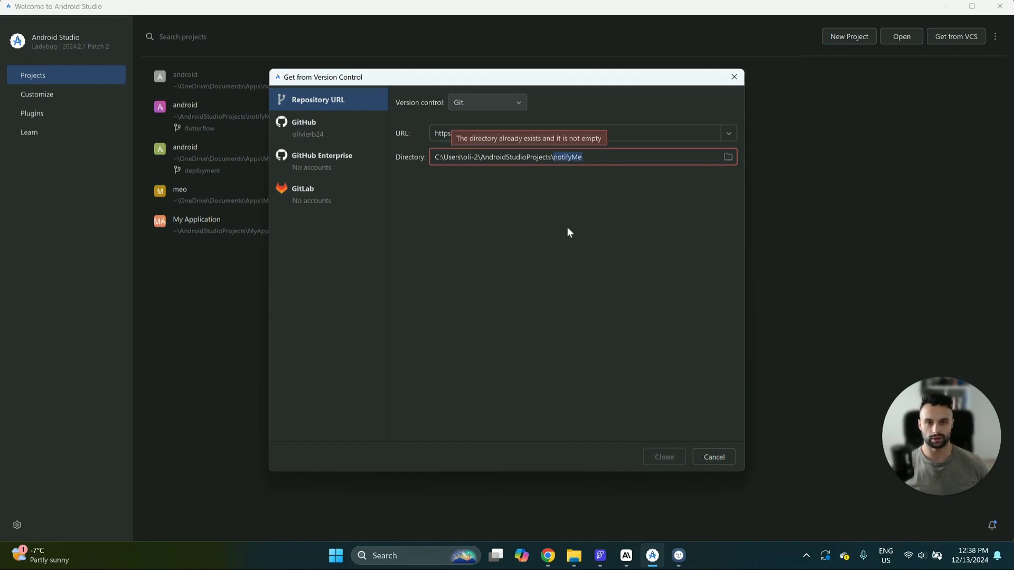
type("noti")
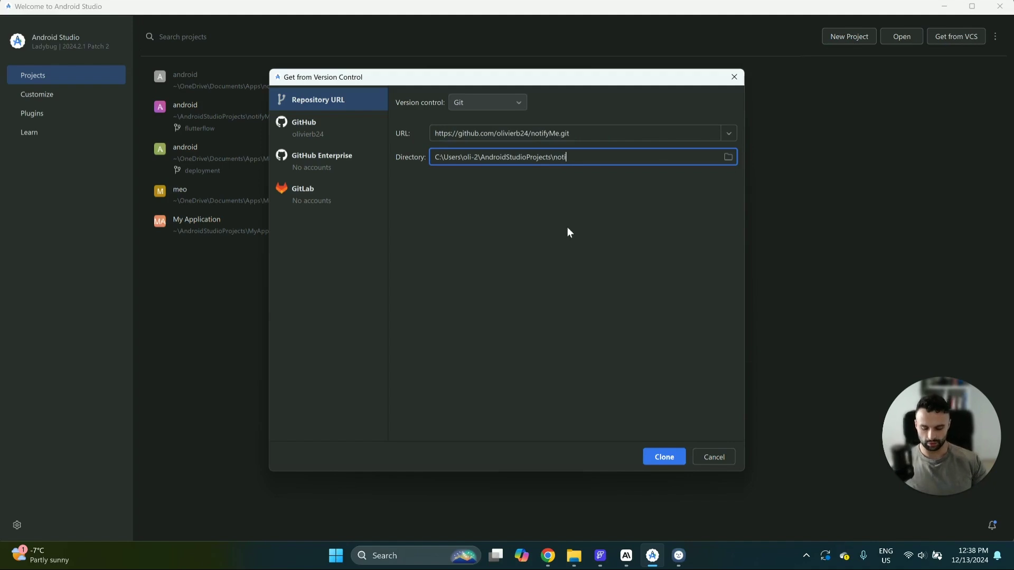
type("fyMe2")
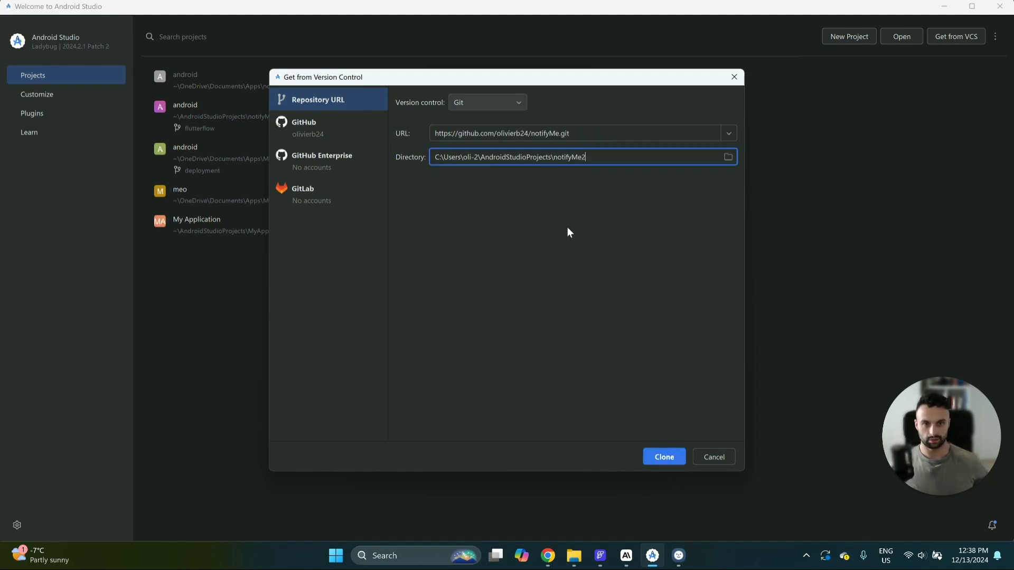
left_click(665, 458)
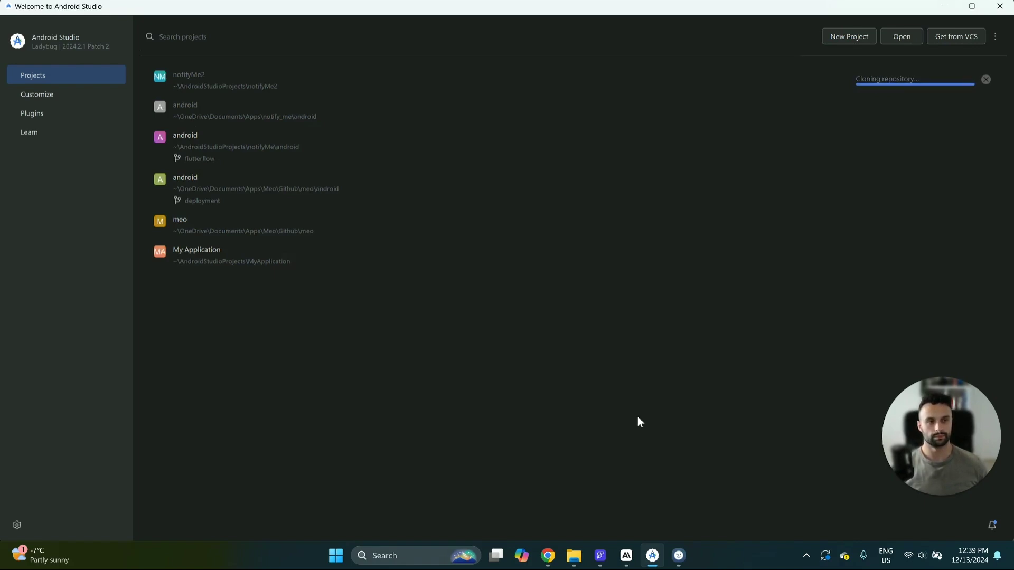
left_click(452, 323)
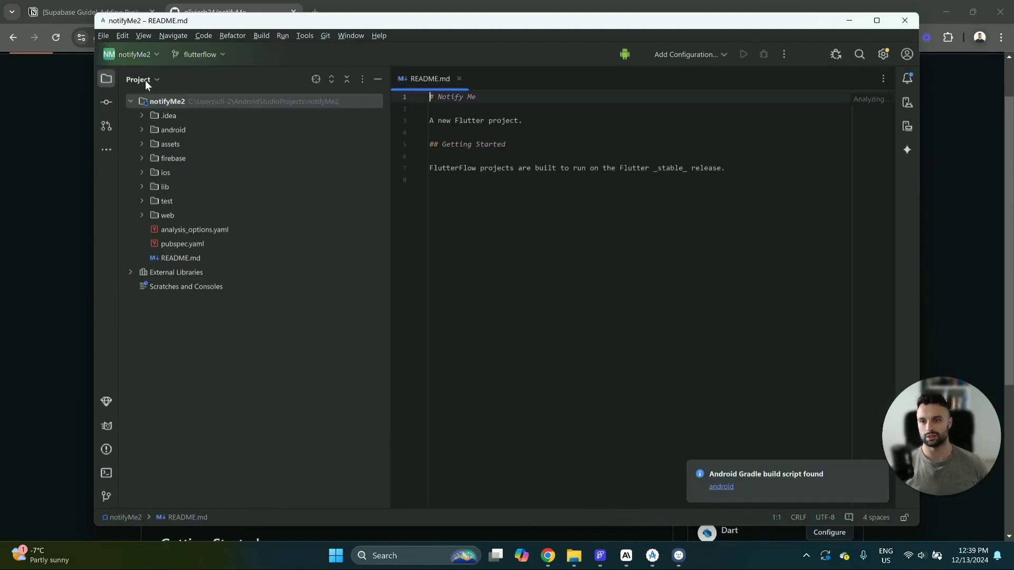
Check the android folder and the available project views of notifyMe2, and close the project.
left_click(167, 133)
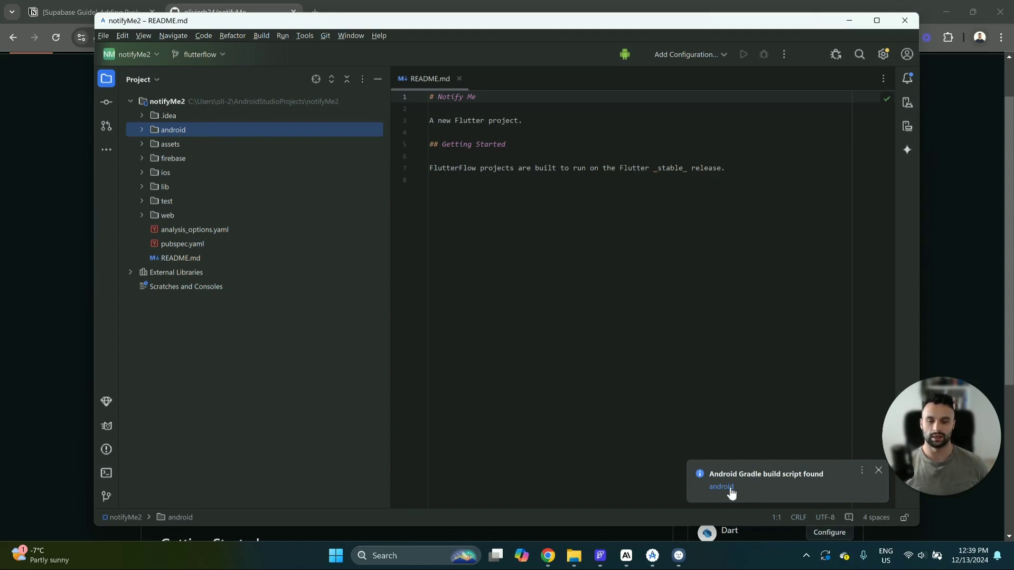
left_click(147, 81)
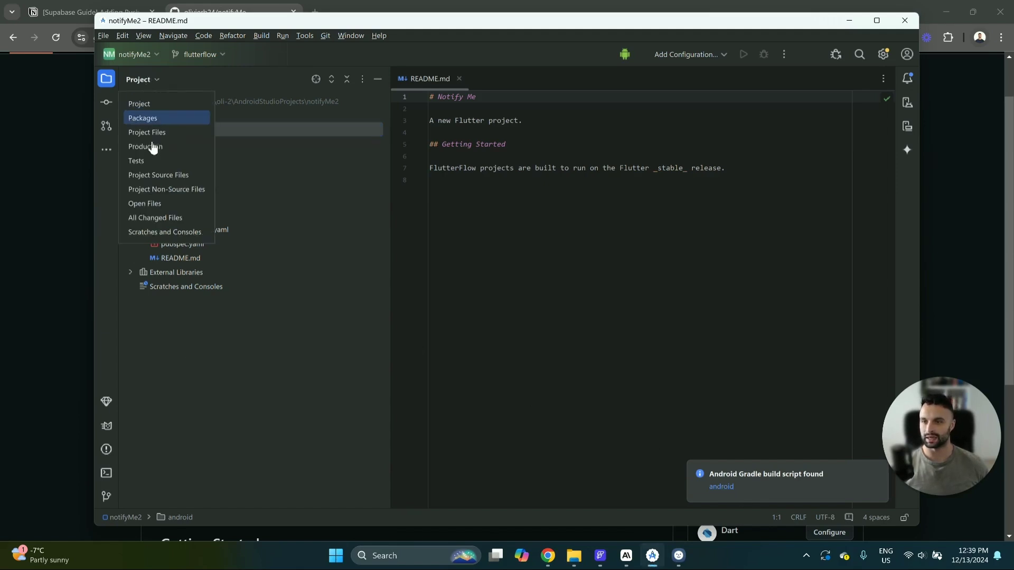
left_click(149, 81)
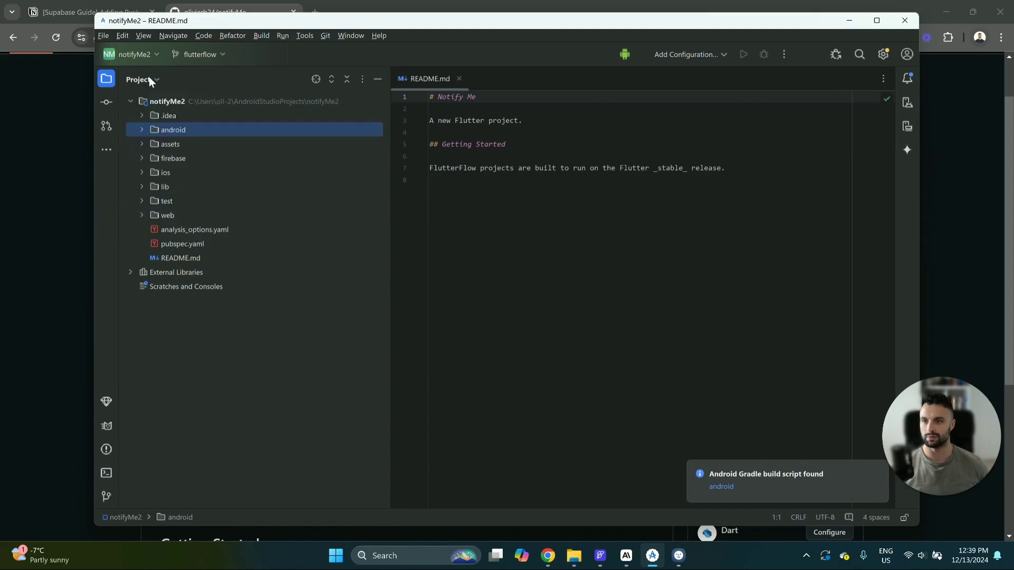
left_click(105, 36)
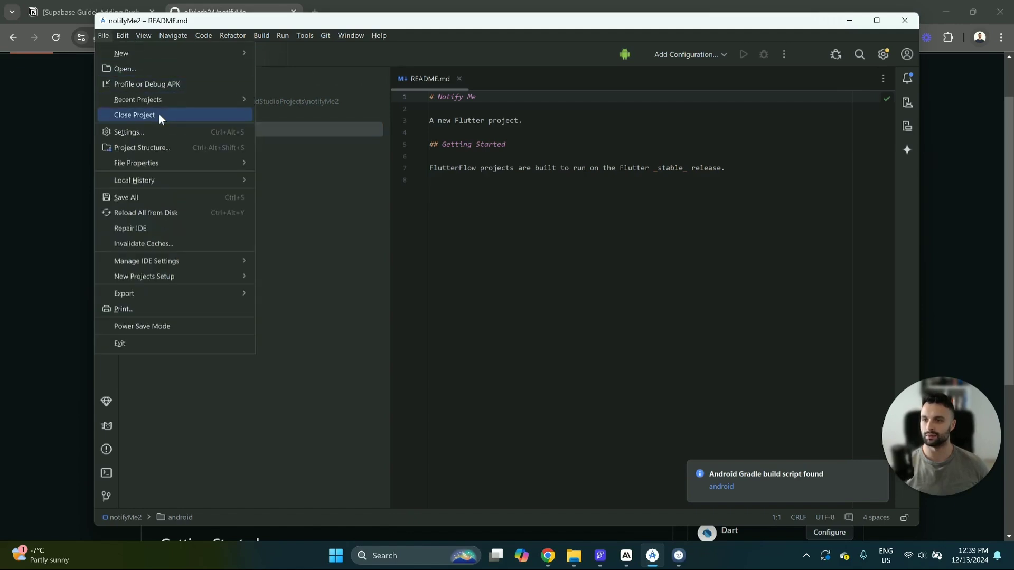
left_click(411, 268)
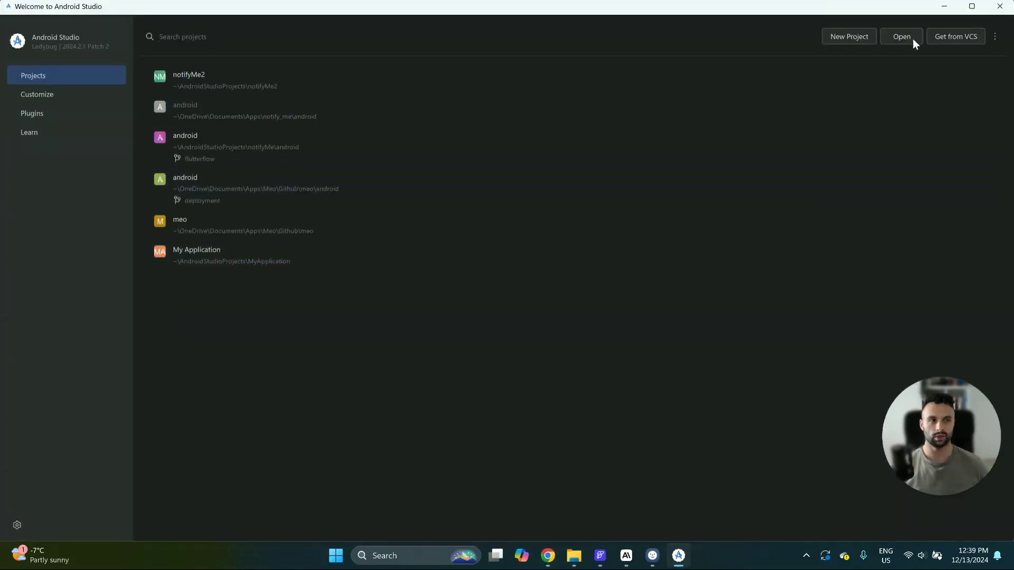
Open the android folder inside notifyMe2 as its own project and maximize its window.
left_click(908, 37)
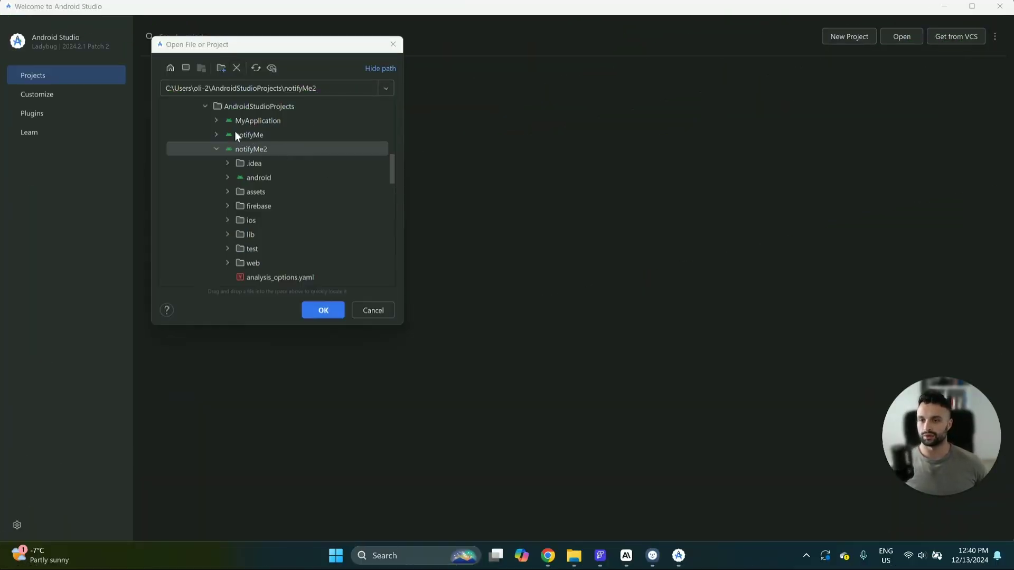
left_click(263, 134)
left_click(254, 149)
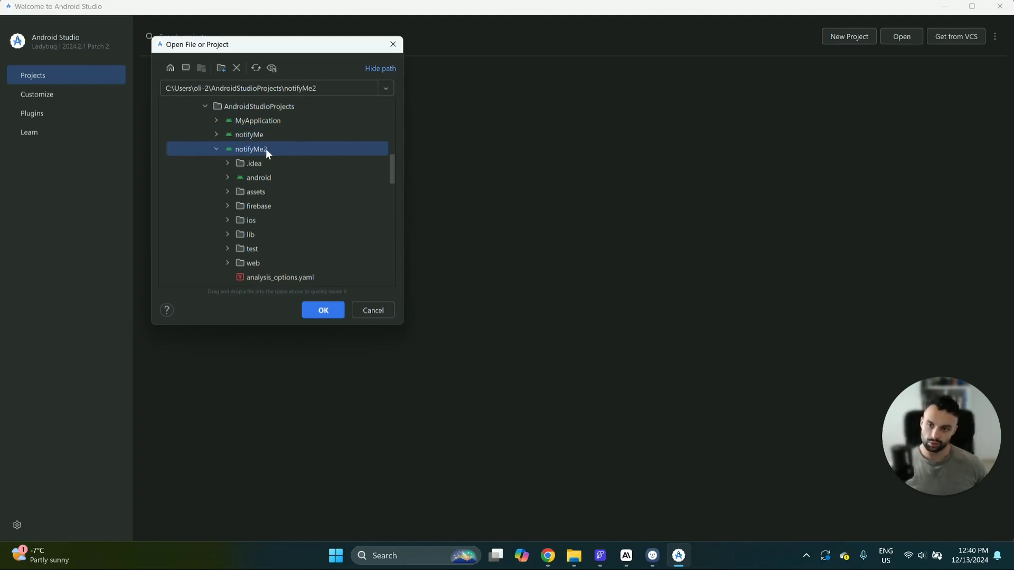
scroll(255, 171, "down", 3)
left_click(266, 136)
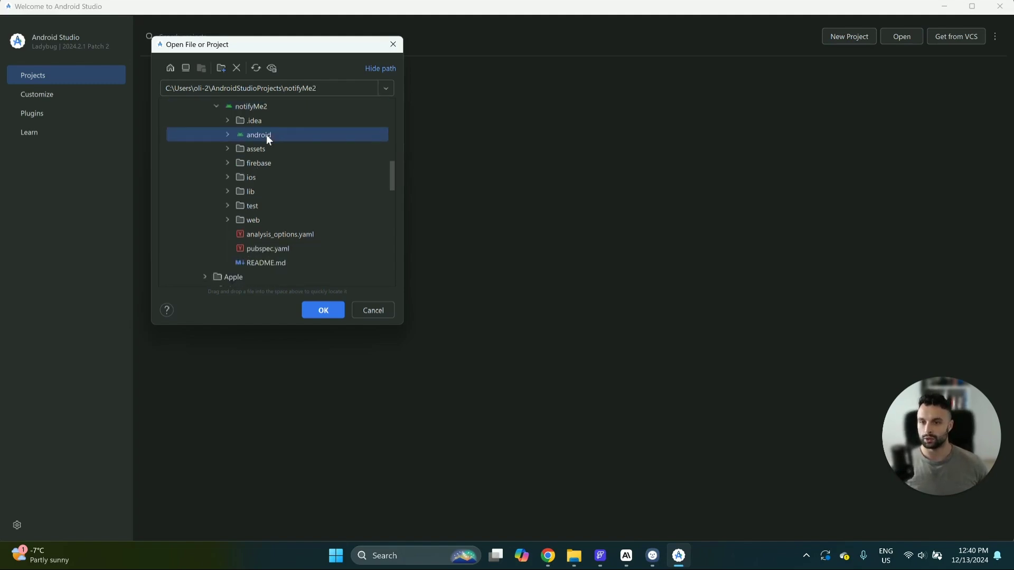
left_click(332, 310)
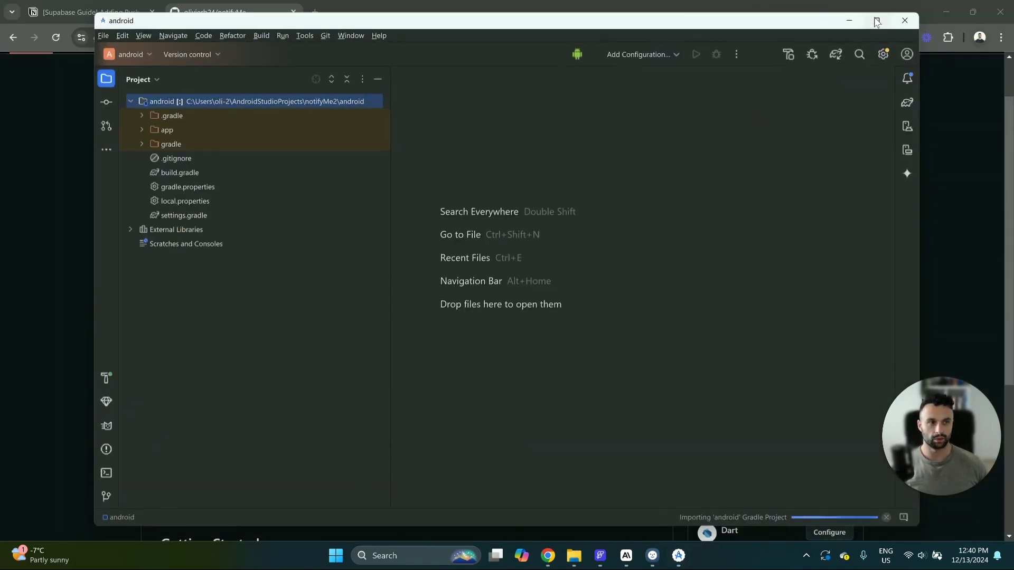
left_click(876, 21)
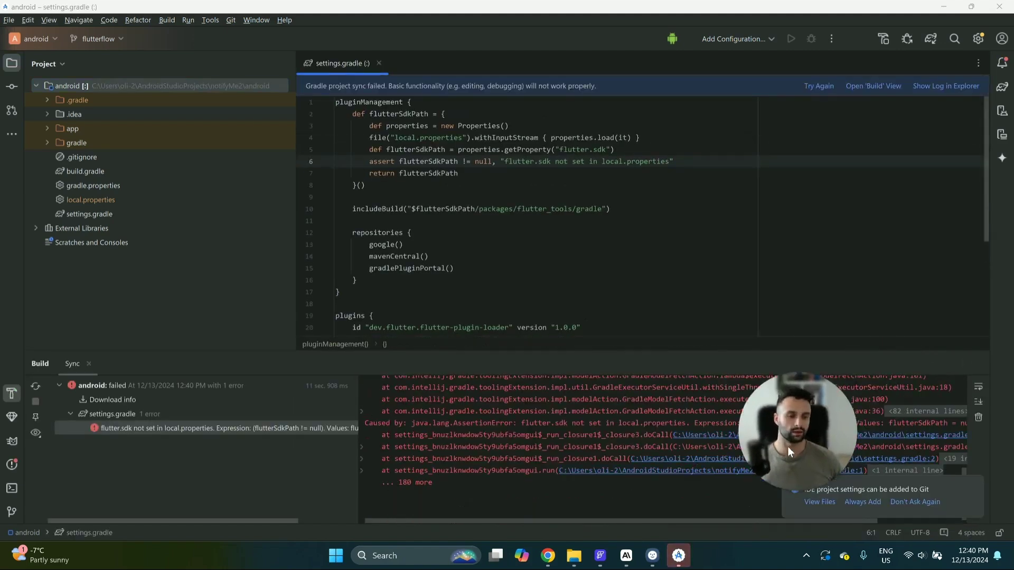
Switch to the Supabase push notification guide in Chrome and find section 4 (a) on creating notification icons for Android.
left_click_drag(787, 446, 817, 442)
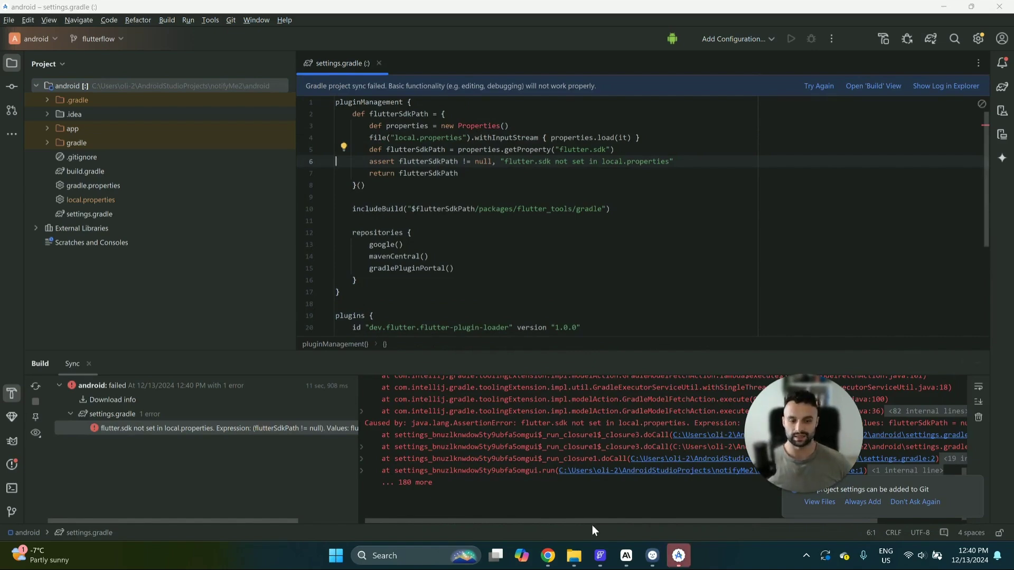
left_click(544, 554)
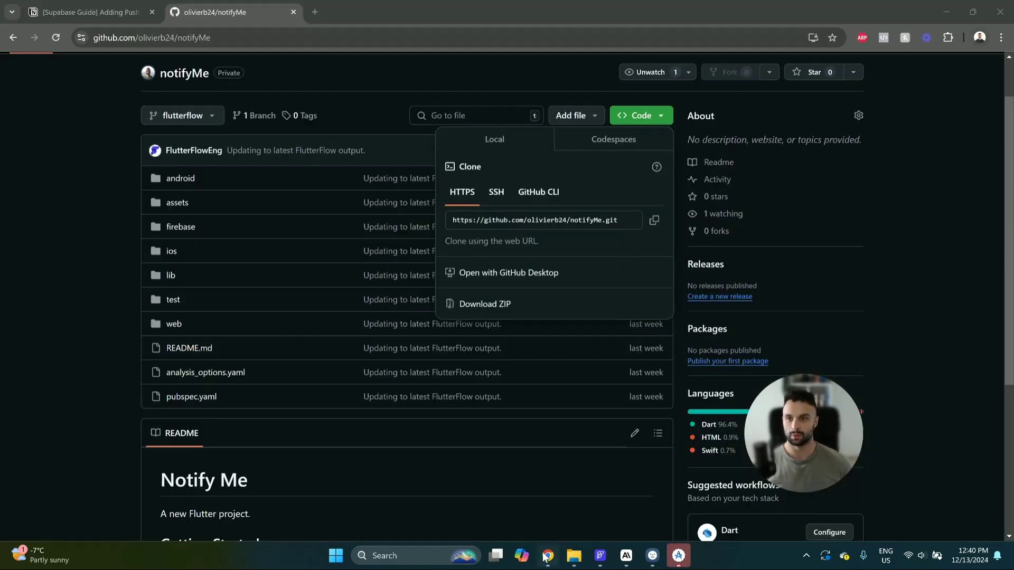
left_click(109, 12)
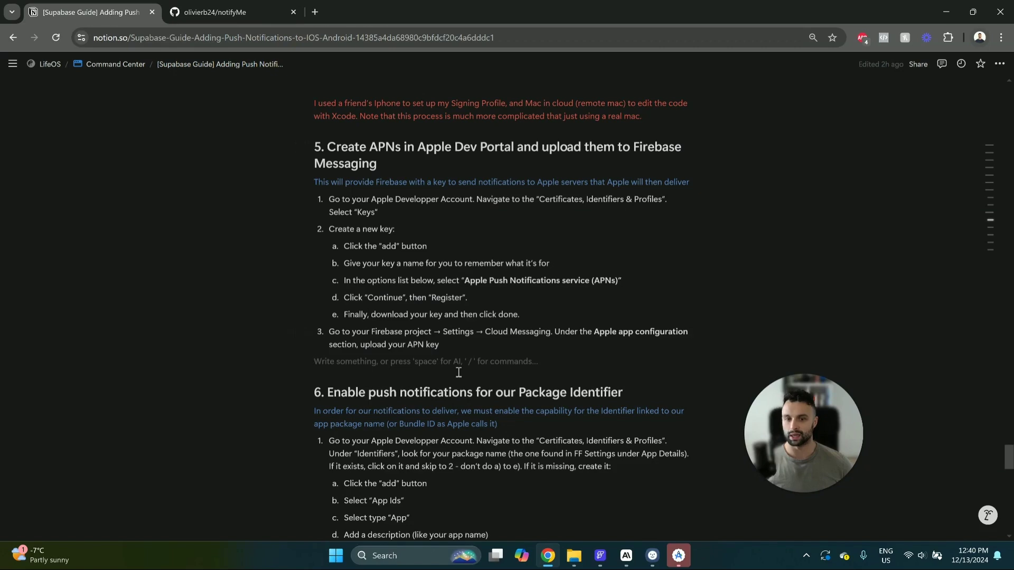
scroll(459, 372, "up", 20)
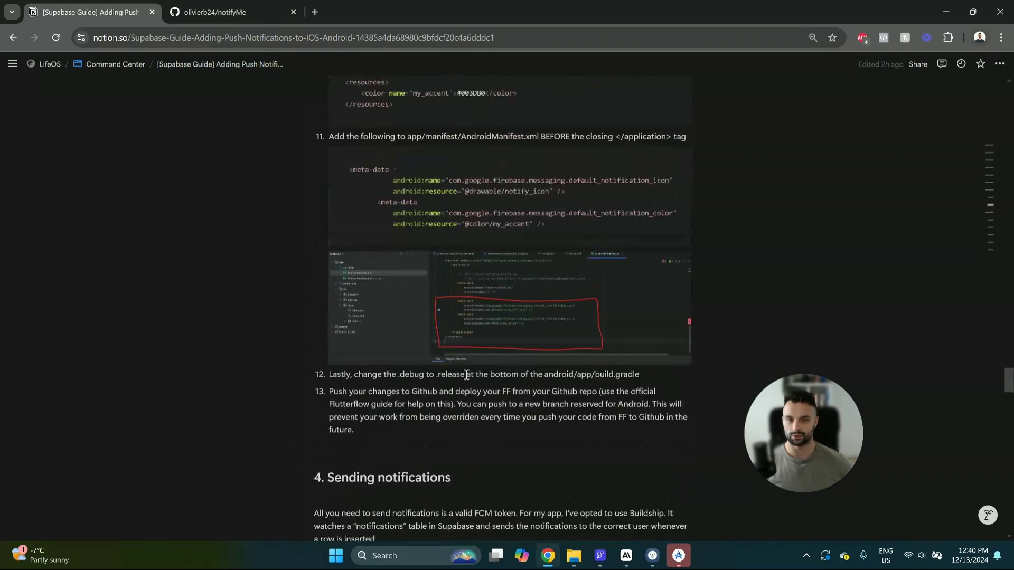
scroll(466, 374, "up", 20)
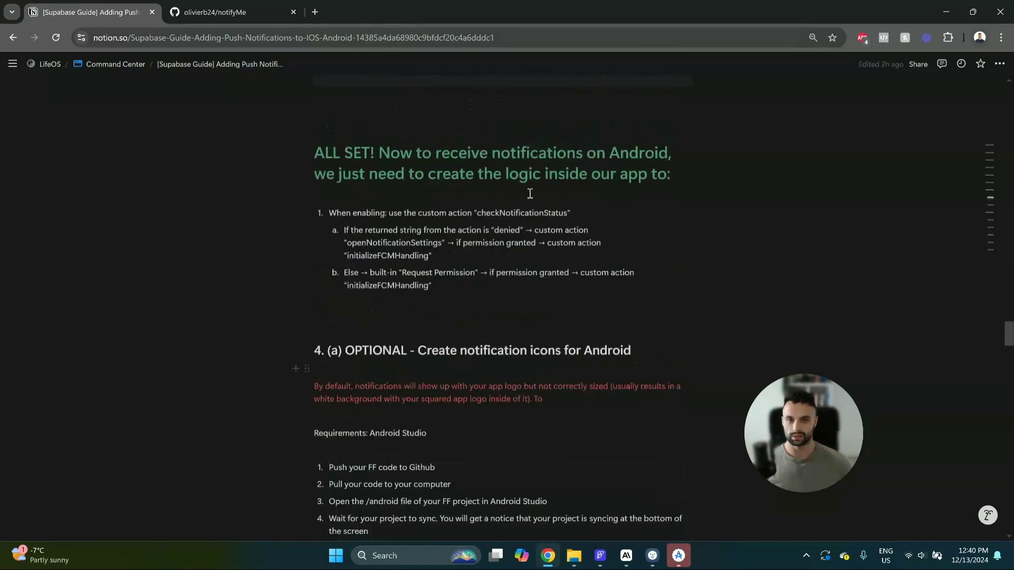
Read section 4 (a) of the guide up to the OpenJDK 17 download link given for project sync errors.
scroll(575, 287, "down", 1)
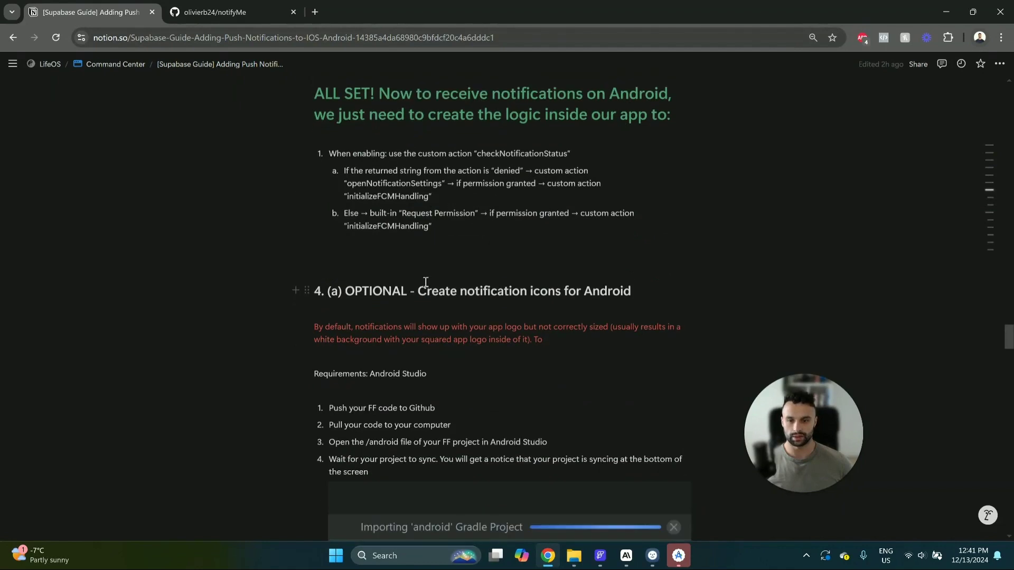
left_click_drag(418, 291, 608, 294)
scroll(604, 294, "down", 2)
left_click(573, 284)
scroll(574, 287, "down", 3)
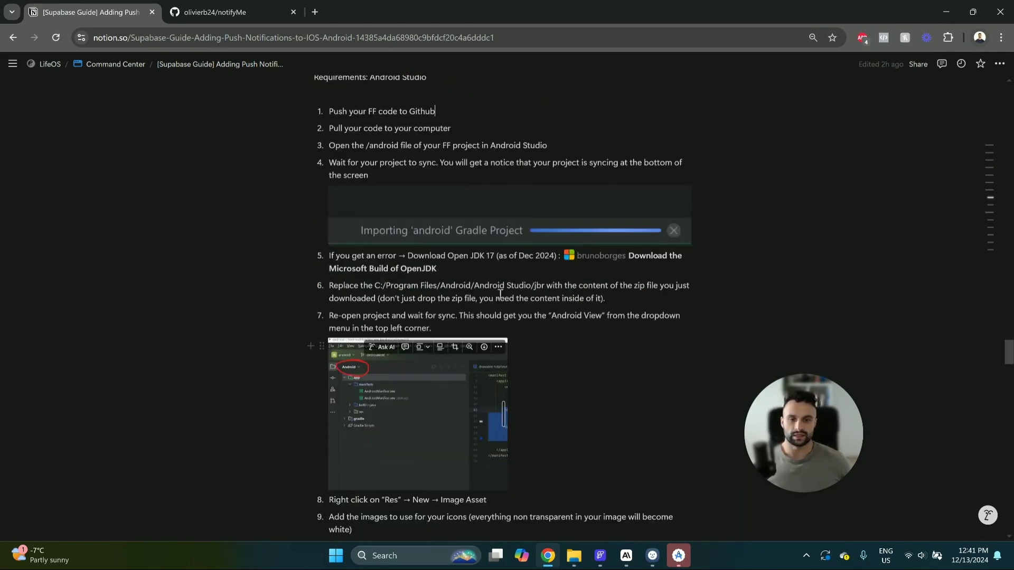
left_click_drag(448, 256, 495, 259)
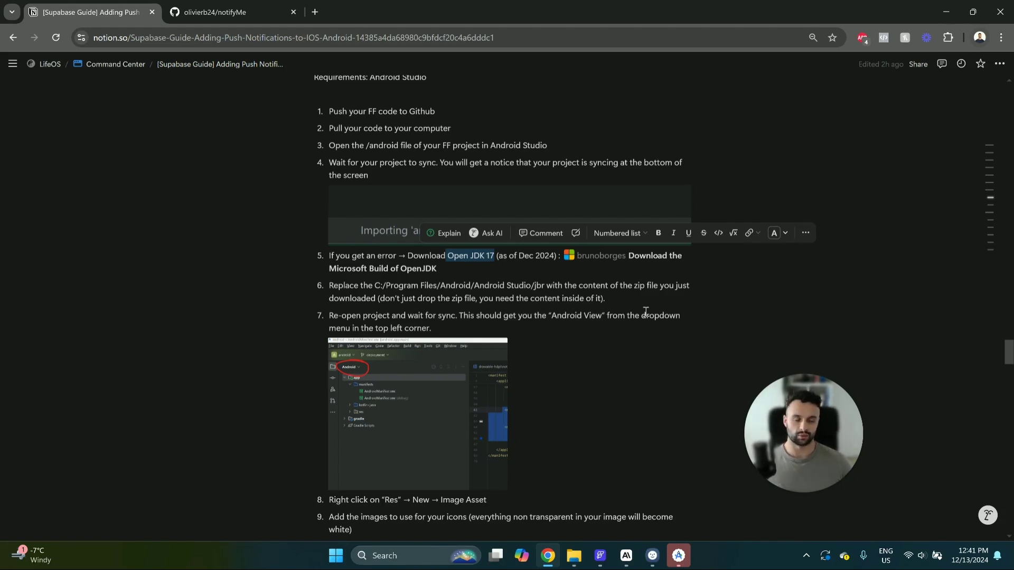
mouse_move(634, 262)
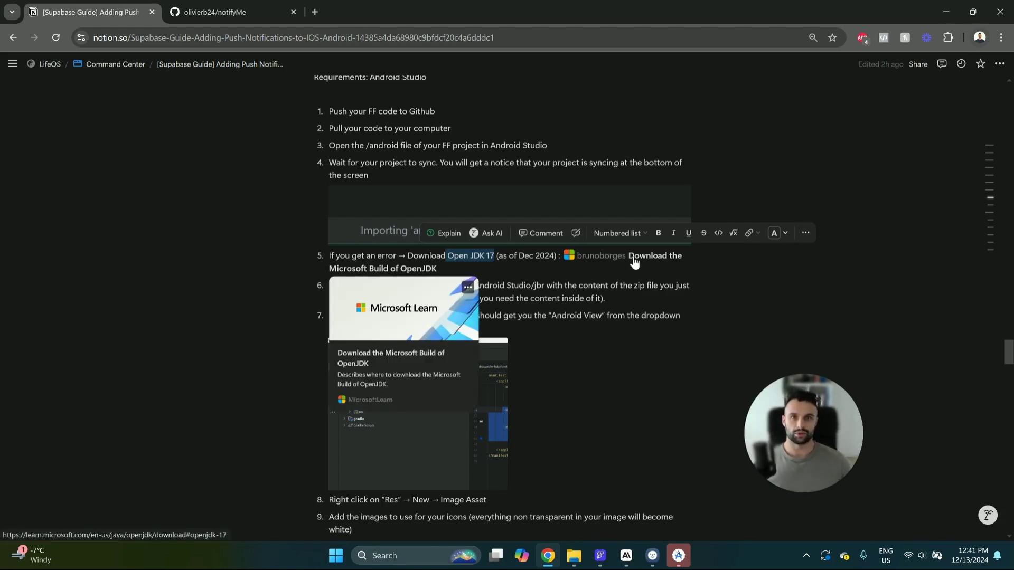
left_click(625, 425)
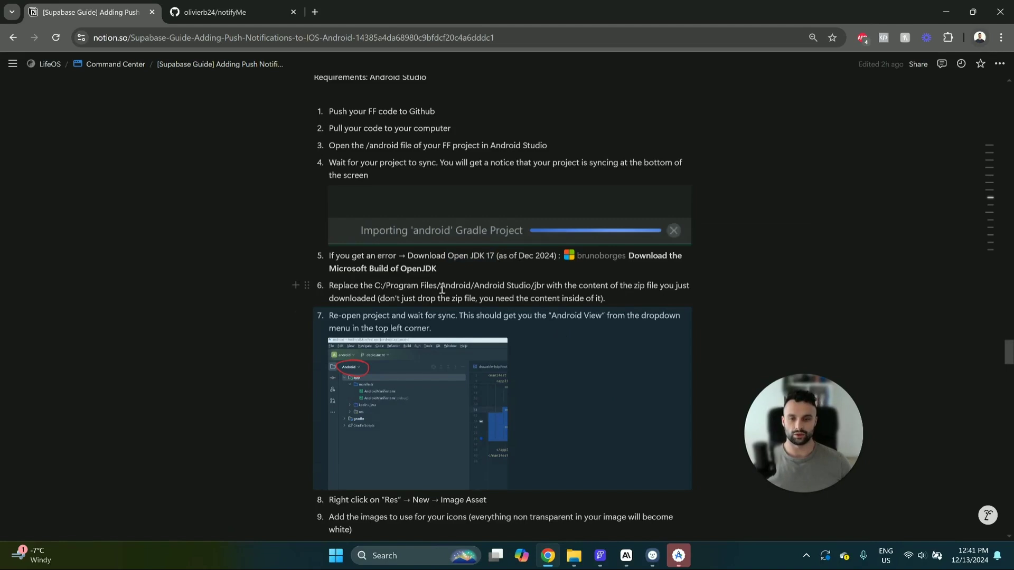
Examine the guide's instruction on replacing the contents of Android Studio's jbr folder with the downloaded JDK files.
left_click_drag(442, 289, 539, 288)
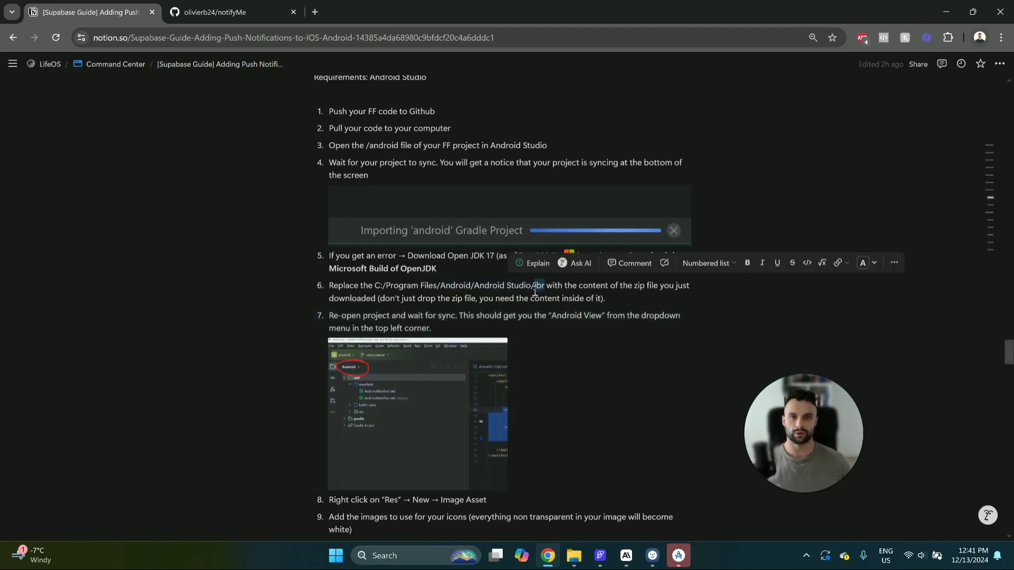
left_click(549, 285)
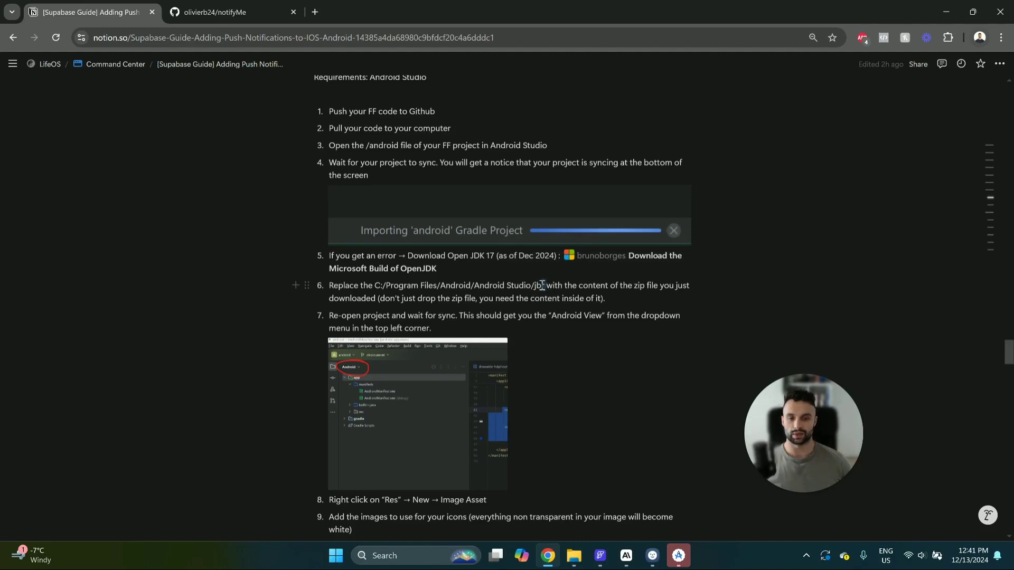
double_click(538, 285)
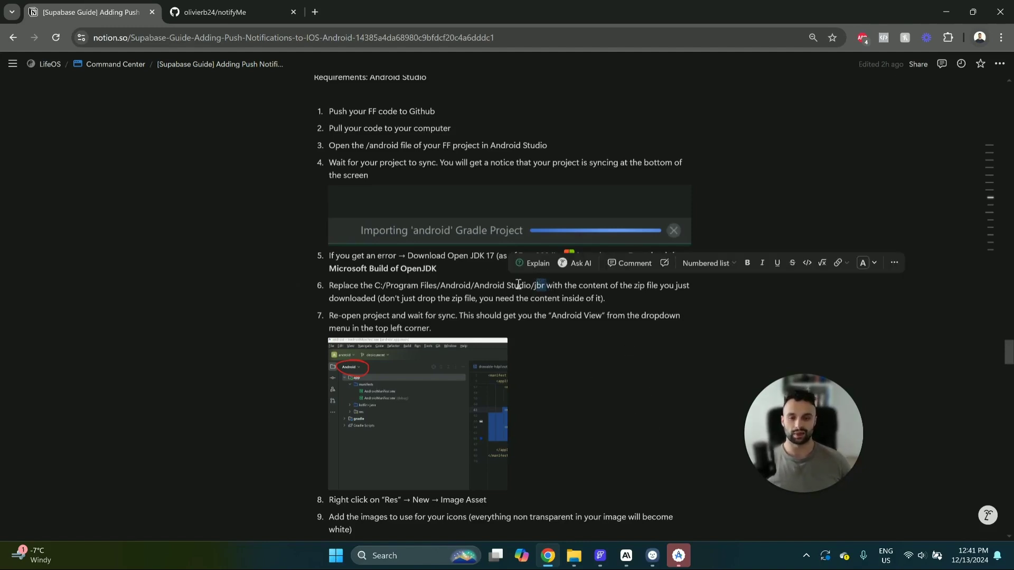
left_click(550, 294)
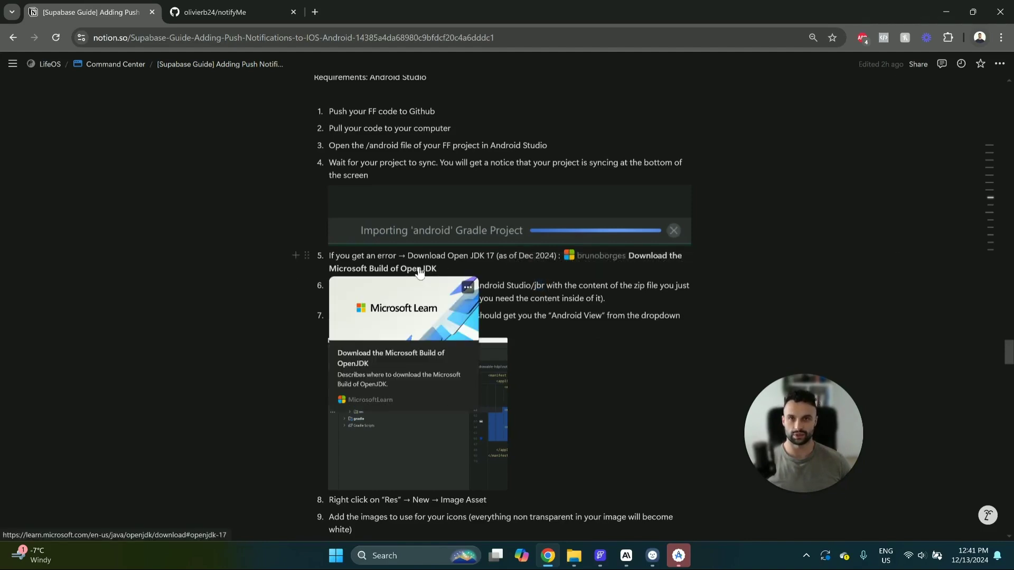
left_click(535, 288)
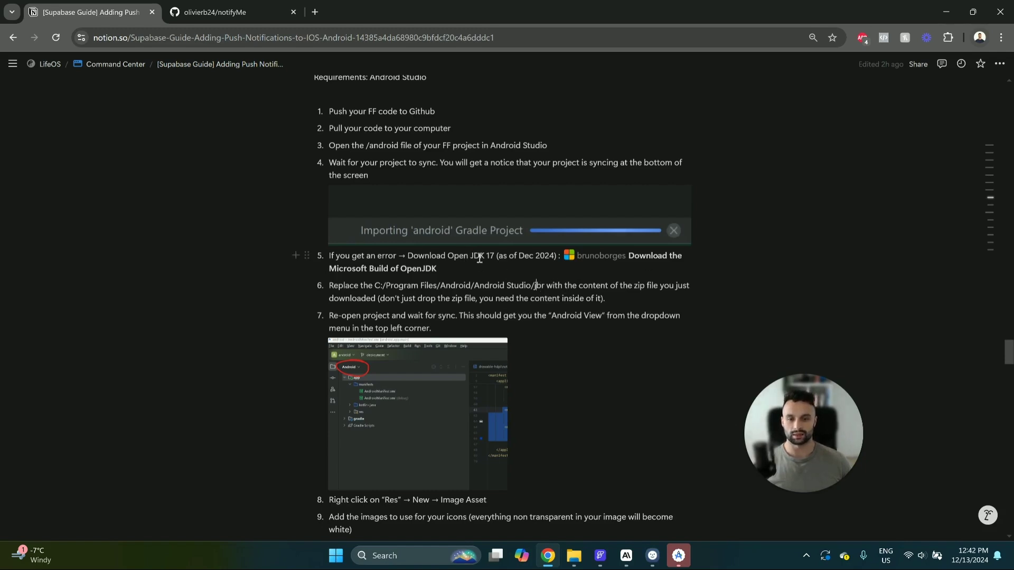
double_click(542, 286)
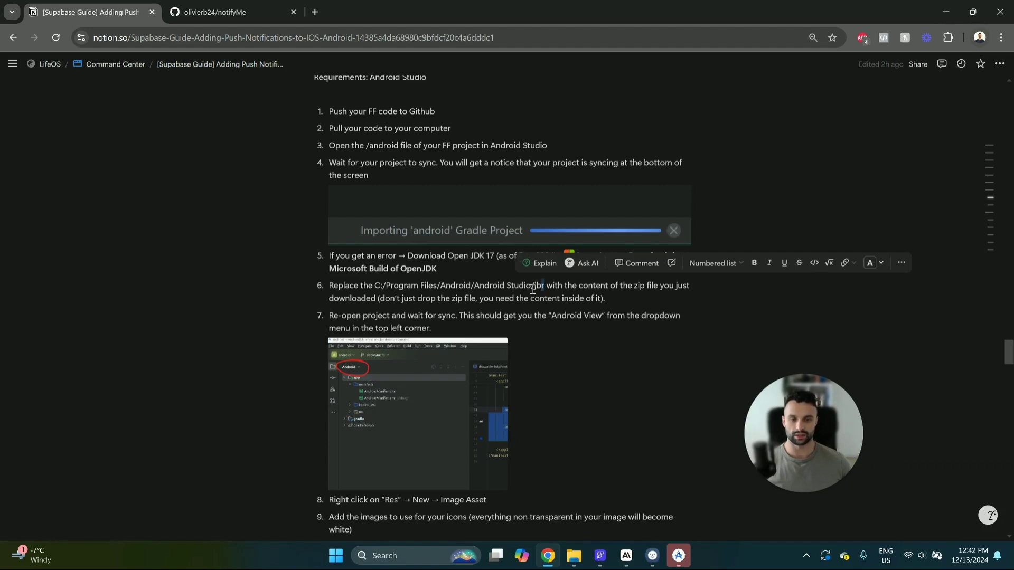
left_click(532, 293)
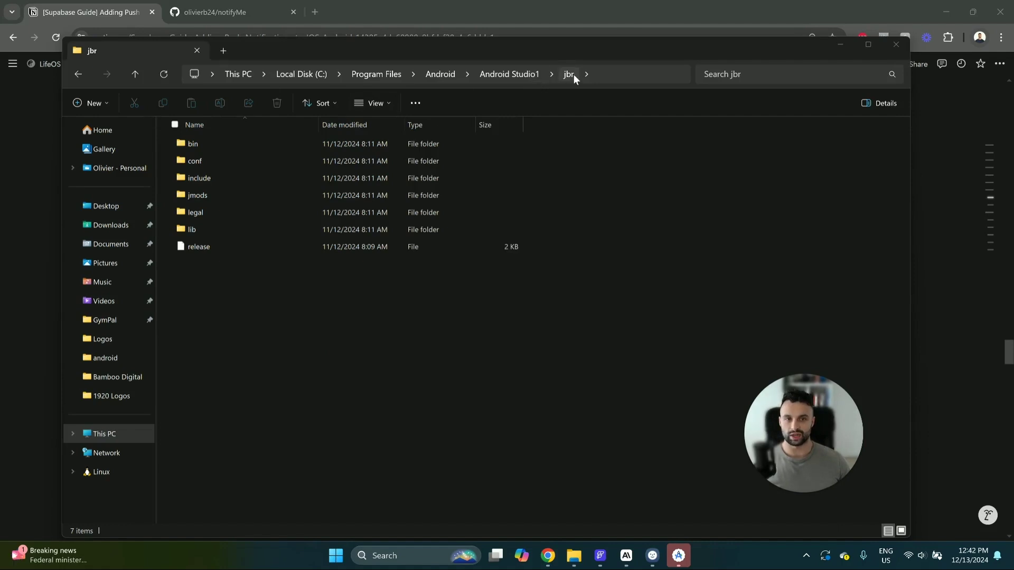
Select everything inside the Android Studio1 jbr folder to check which files the JDK replaces, and close the folder window.
left_click_drag(413, 364, 397, 136)
key("ctrl+c")
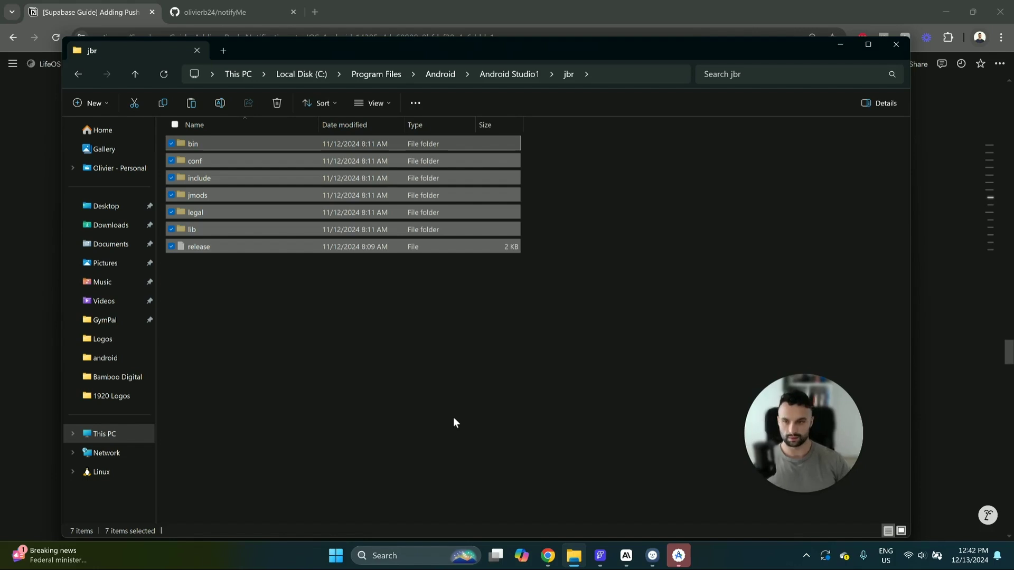
key("Delete")
left_click(596, 291)
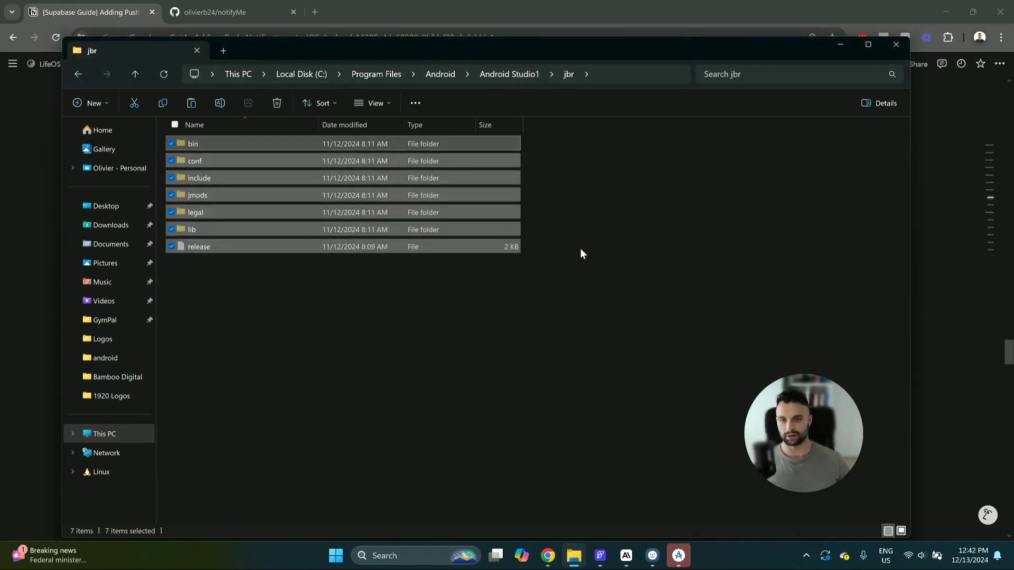
left_click(647, 286)
left_click_drag(594, 293, 530, 239)
left_click_drag(476, 154, 482, 162)
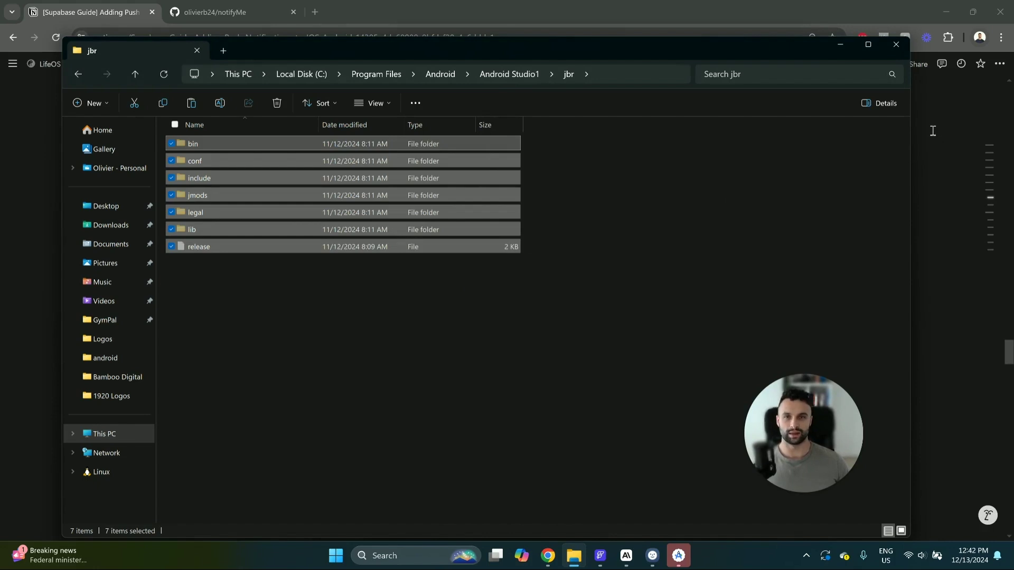
left_click(895, 45)
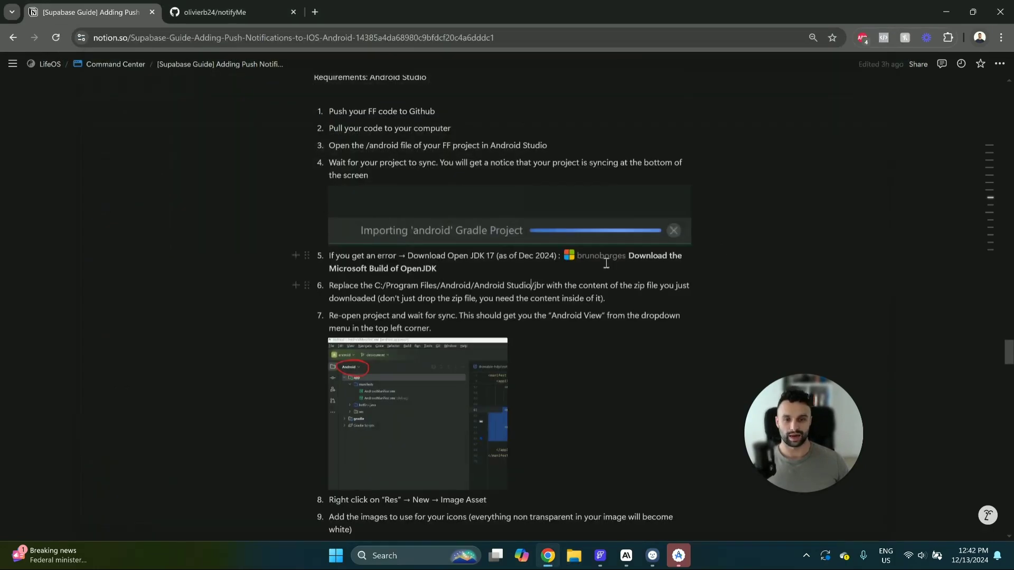
Switch to Android Studio and examine the cause of the Gradle sync failure in the build output.
mouse_move(649, 263)
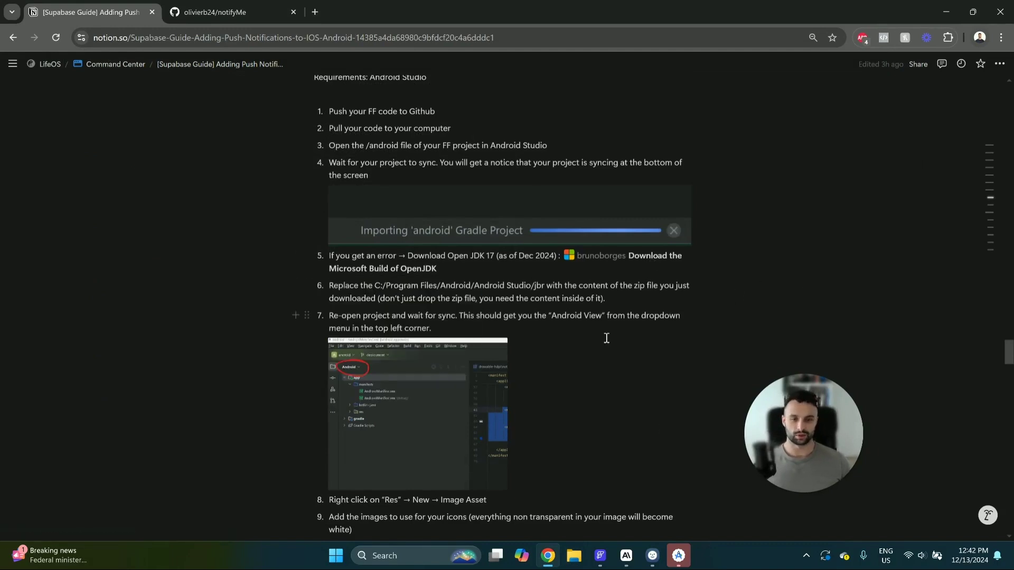
left_click(679, 556)
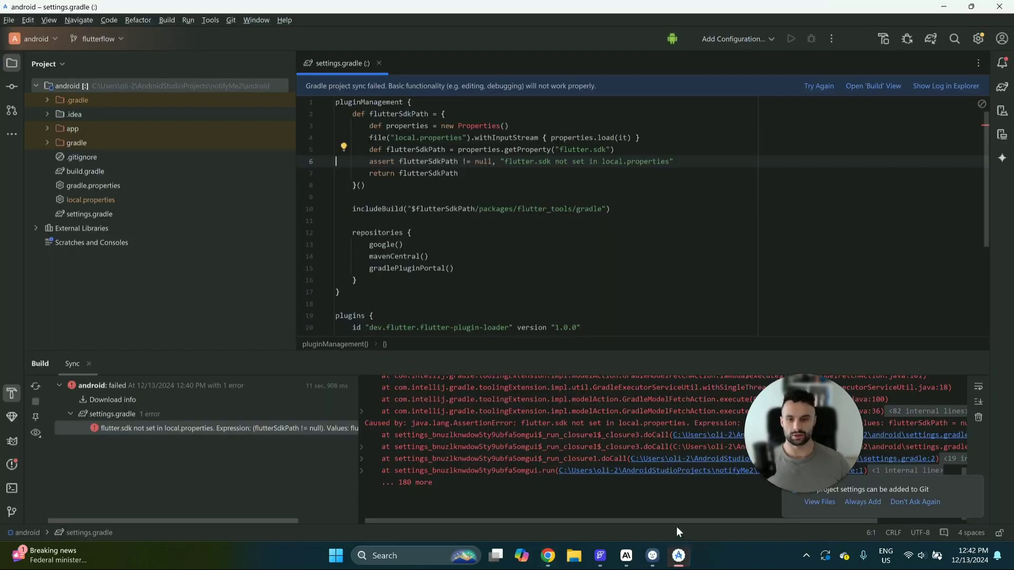
left_click(8, 20)
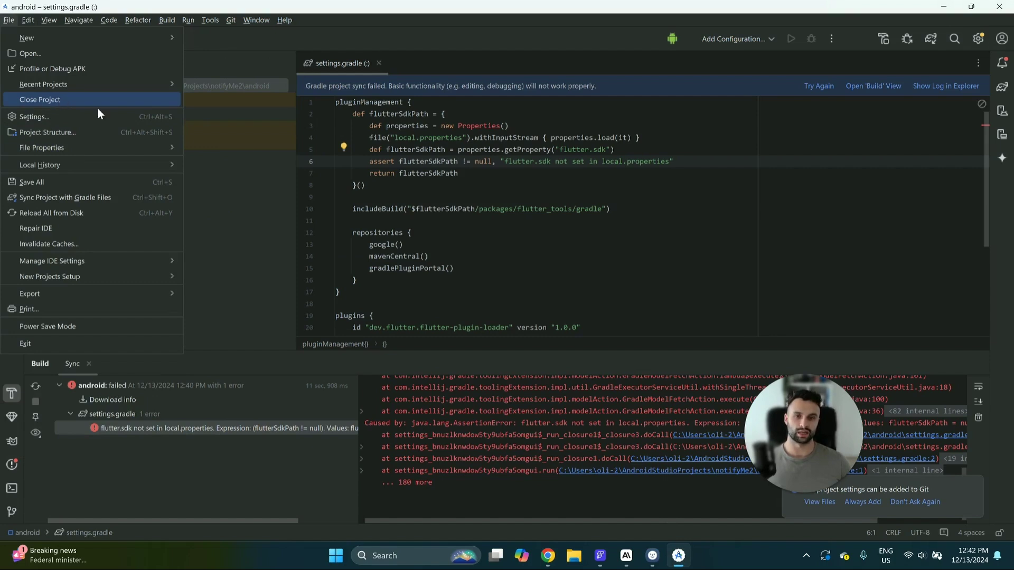
left_click(662, 304)
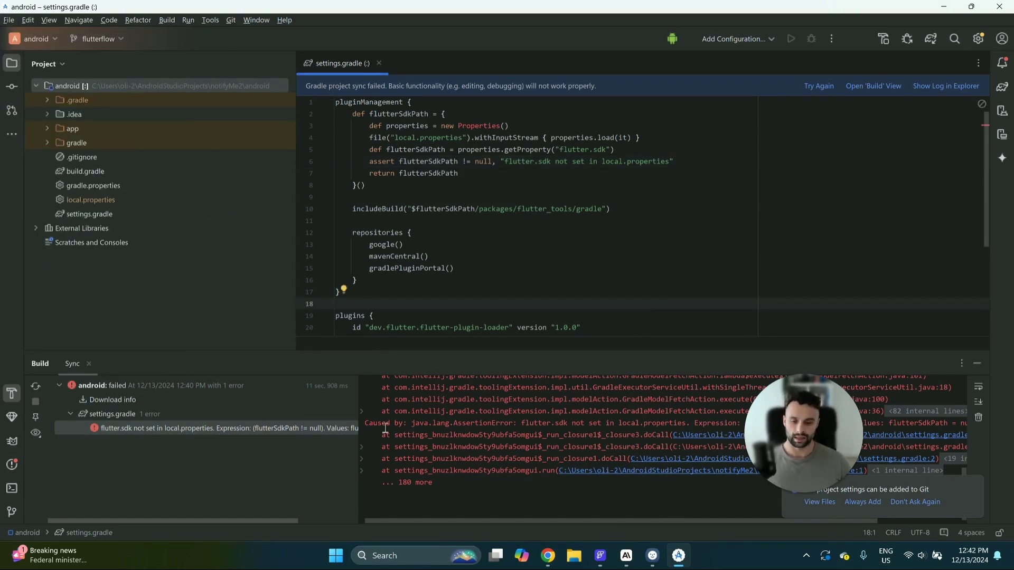
scroll(448, 445, "down", 1)
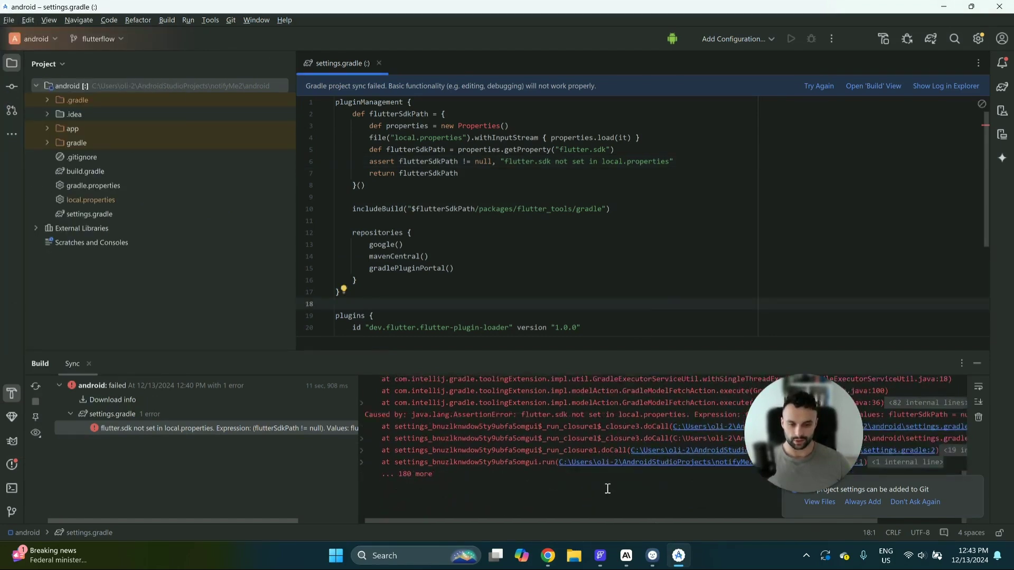
left_click_drag(508, 415, 688, 416)
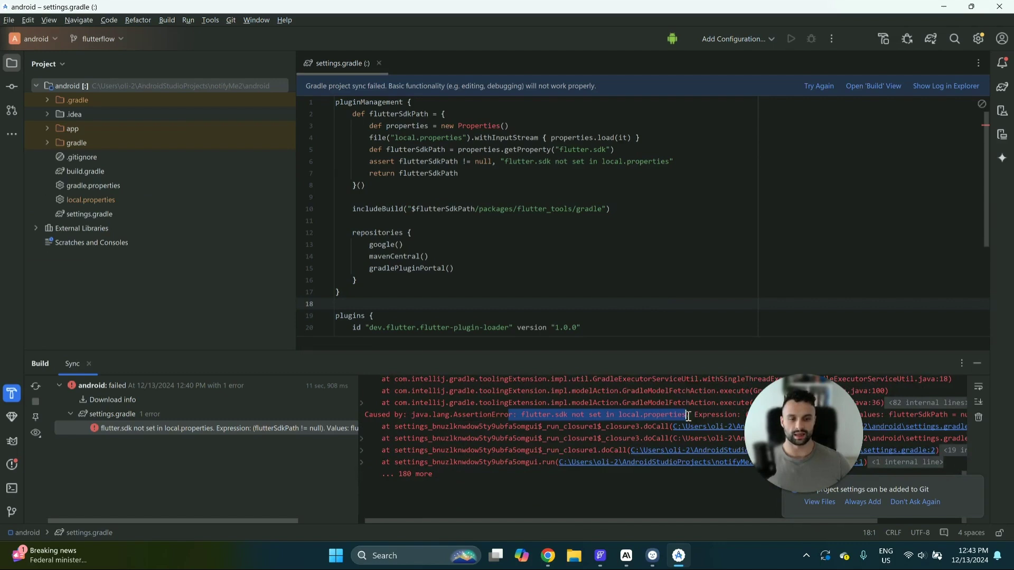
Open local.properties in the android project and start a "flutter.sdk=" entry on the line below sdk.dir.
left_click(59, 64)
left_click(51, 85)
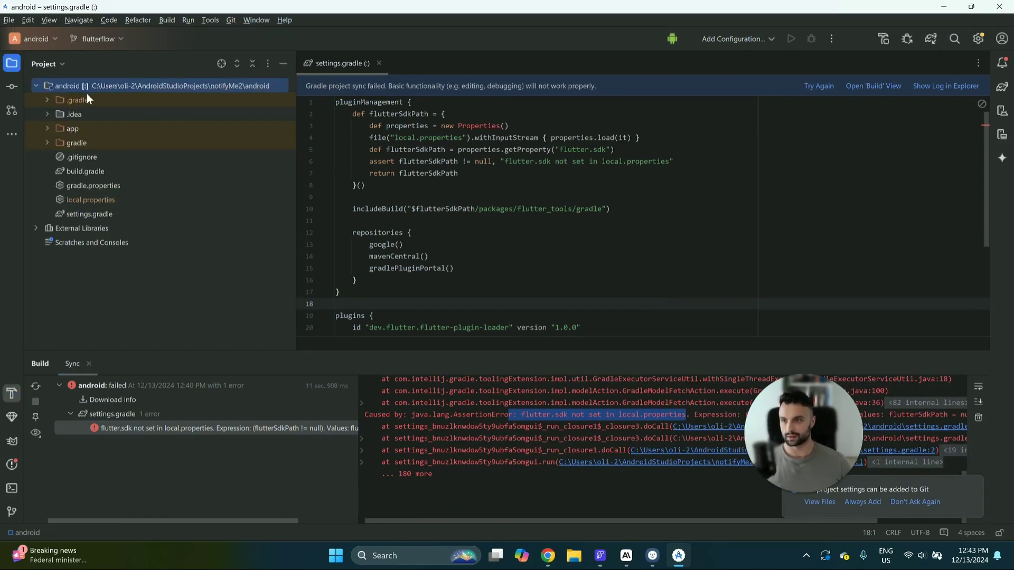
double_click(85, 201)
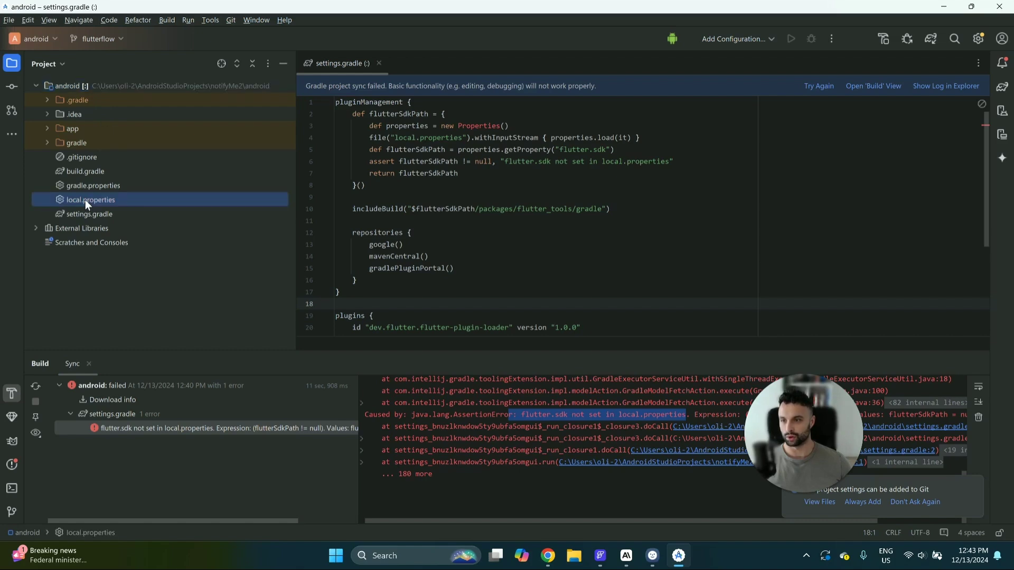
left_click(356, 197)
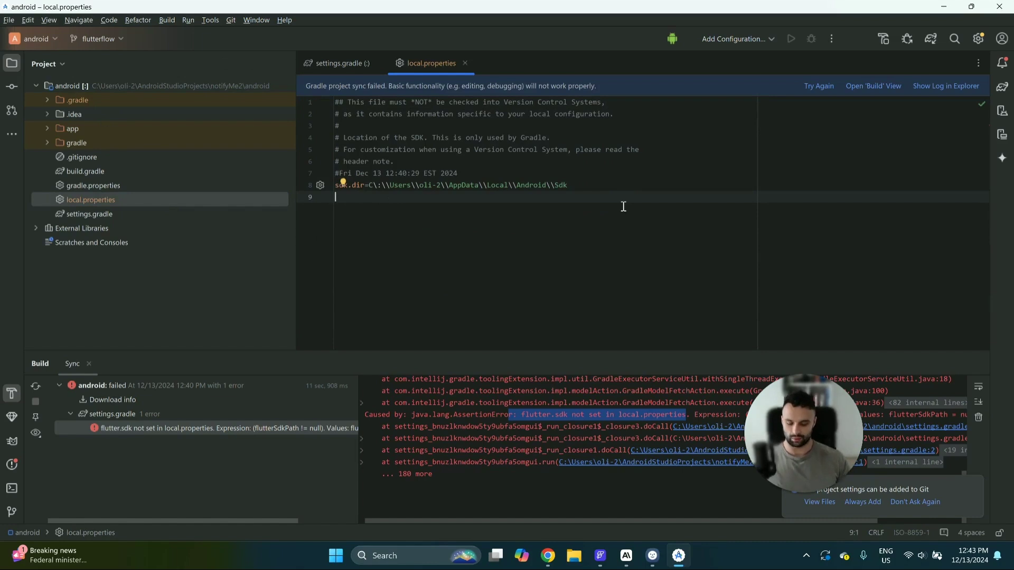
type("flut")
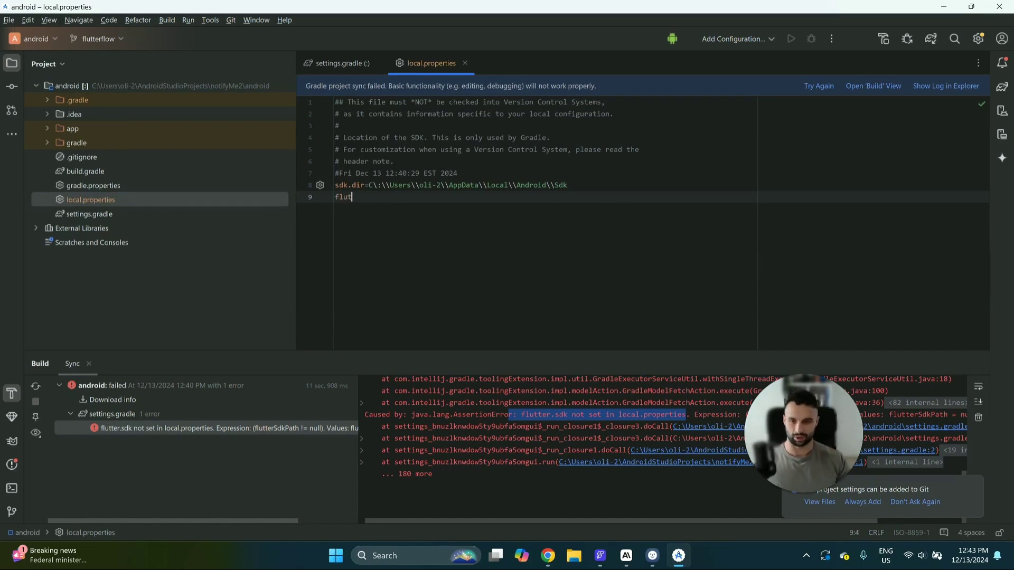
type("ter.sdk")
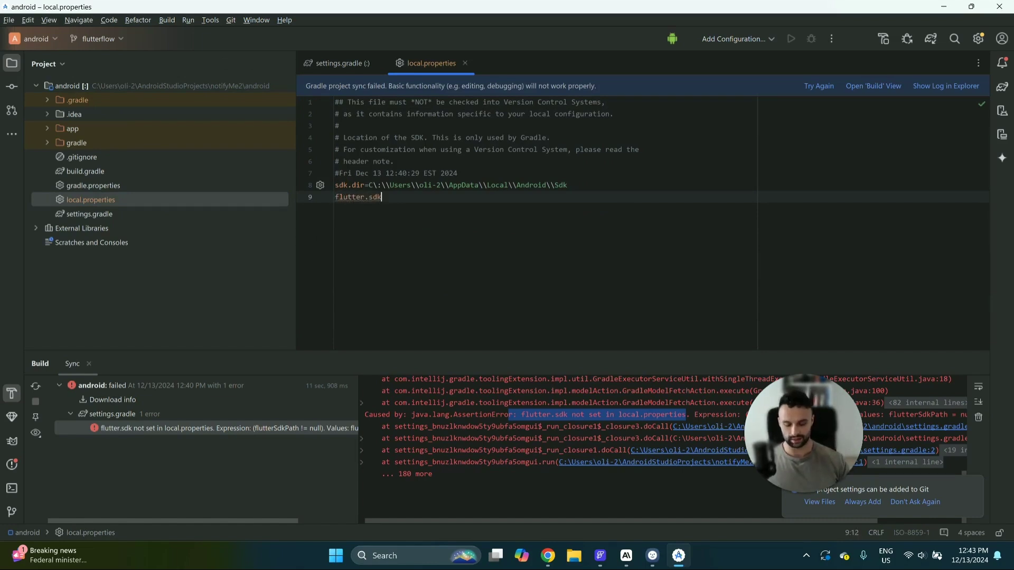
type("=")
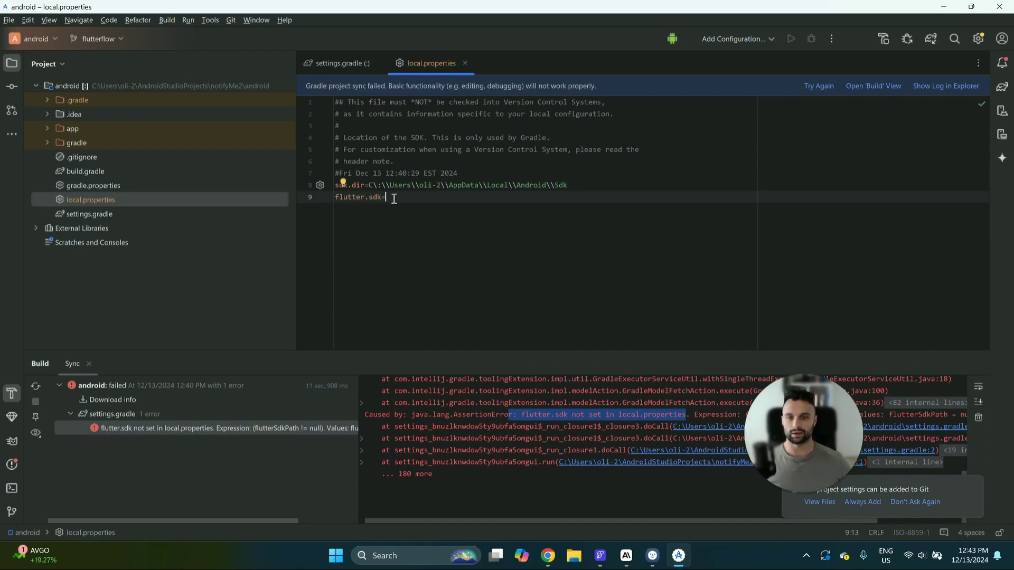
left_click_drag(369, 186, 568, 186)
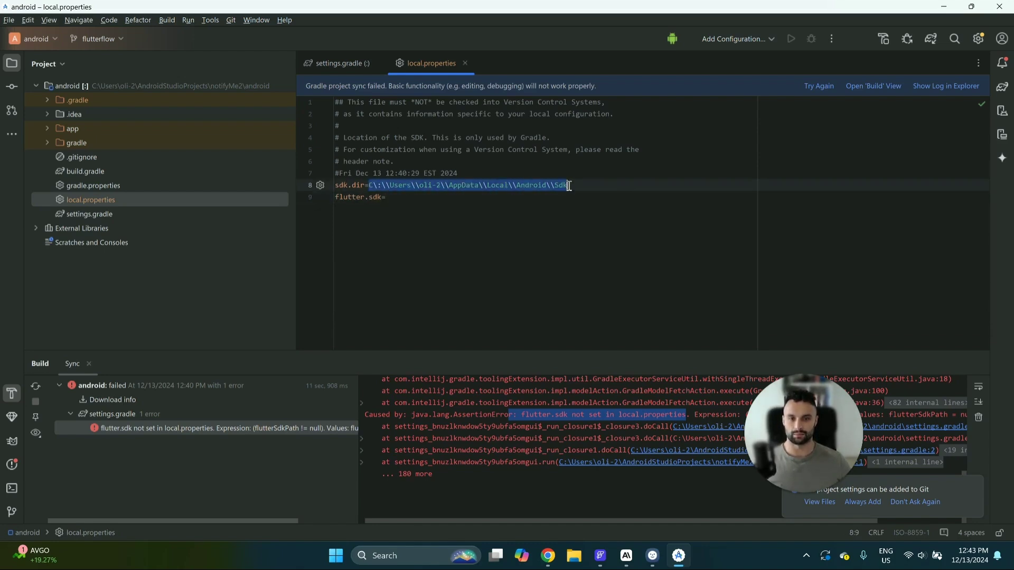
left_click(592, 232)
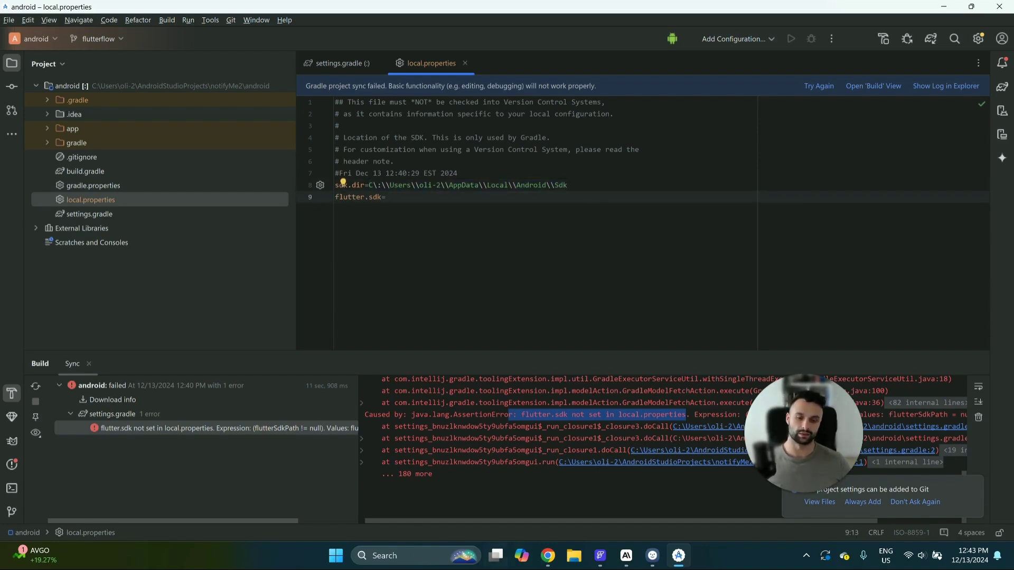
Open Command Prompt and run "flutter doctor -v".
left_click(410, 554)
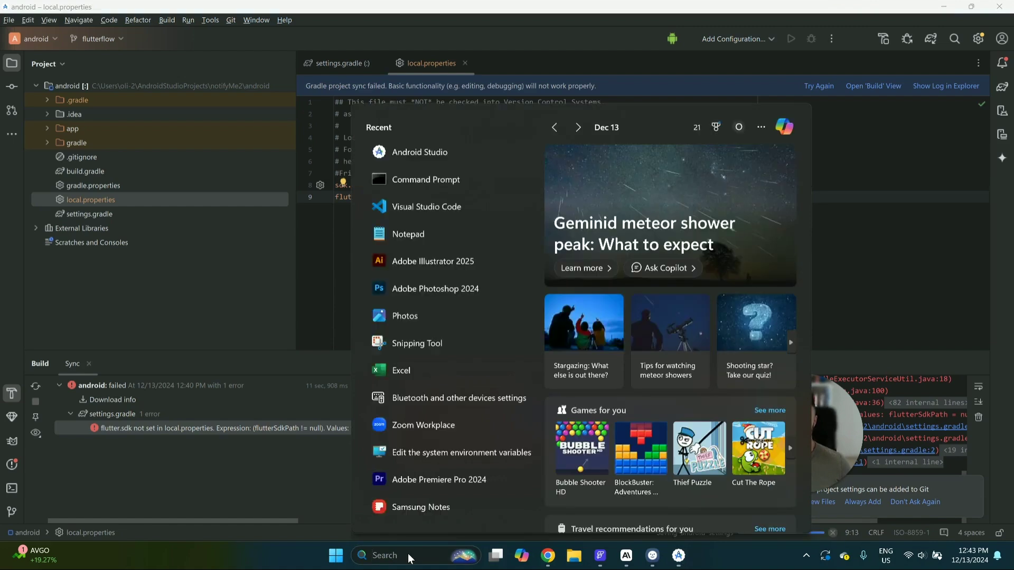
type("command")
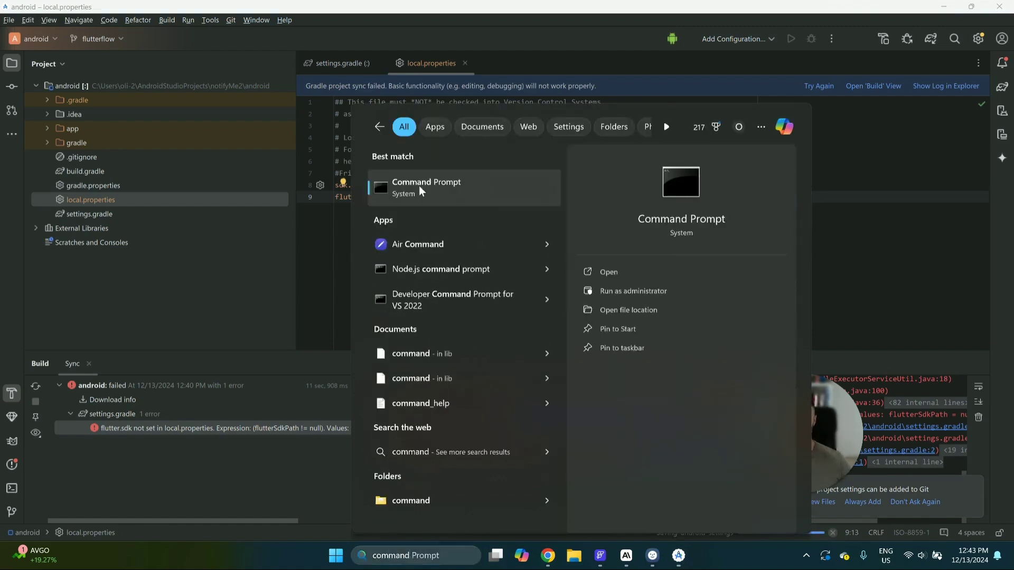
left_click(419, 185)
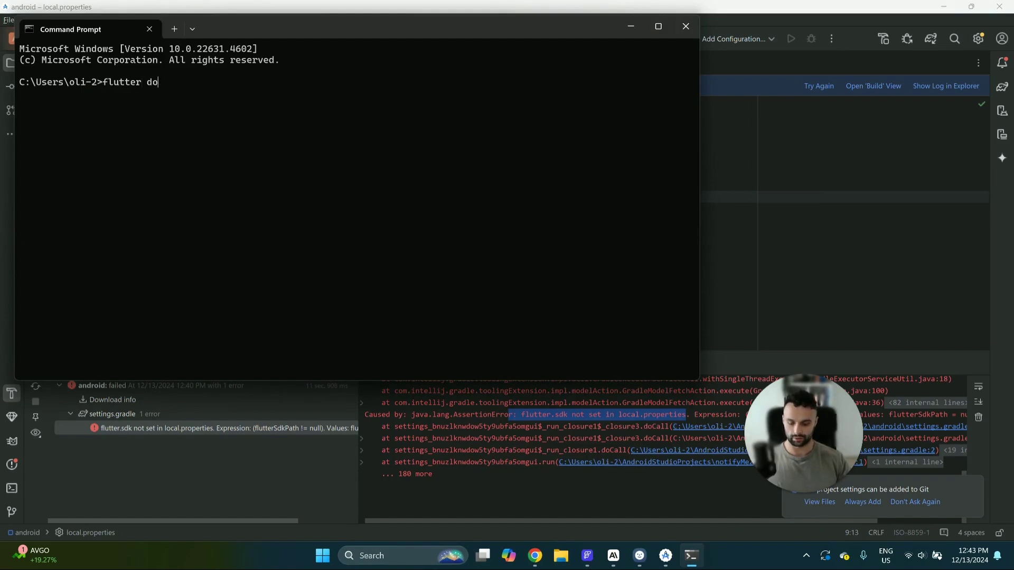
key("Return")
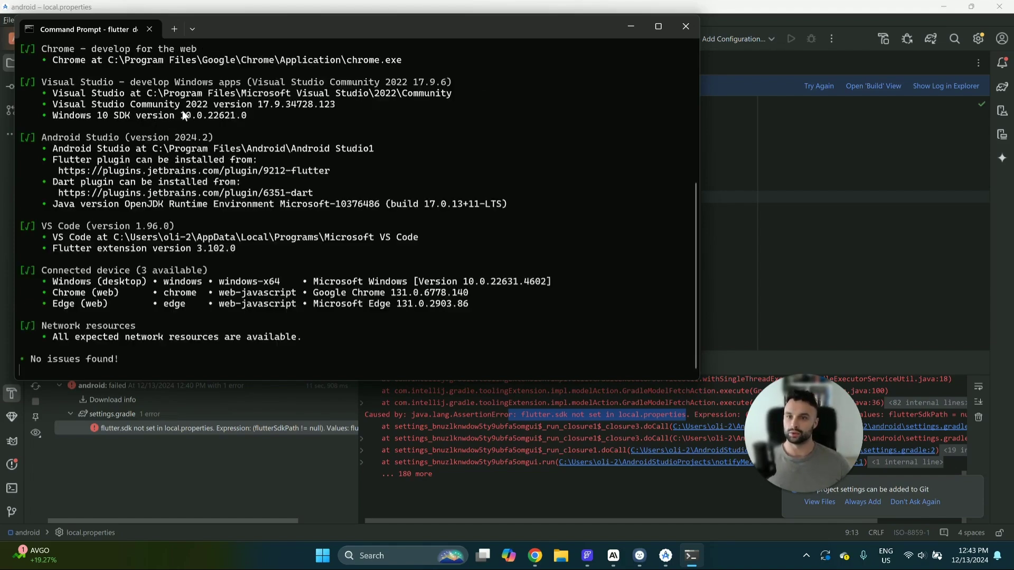
Find the Flutter version line in the flutter doctor output and select the Flutter installation path.
scroll(192, 189, "up", 7)
left_click_drag(50, 104, 441, 108)
left_click(313, 107)
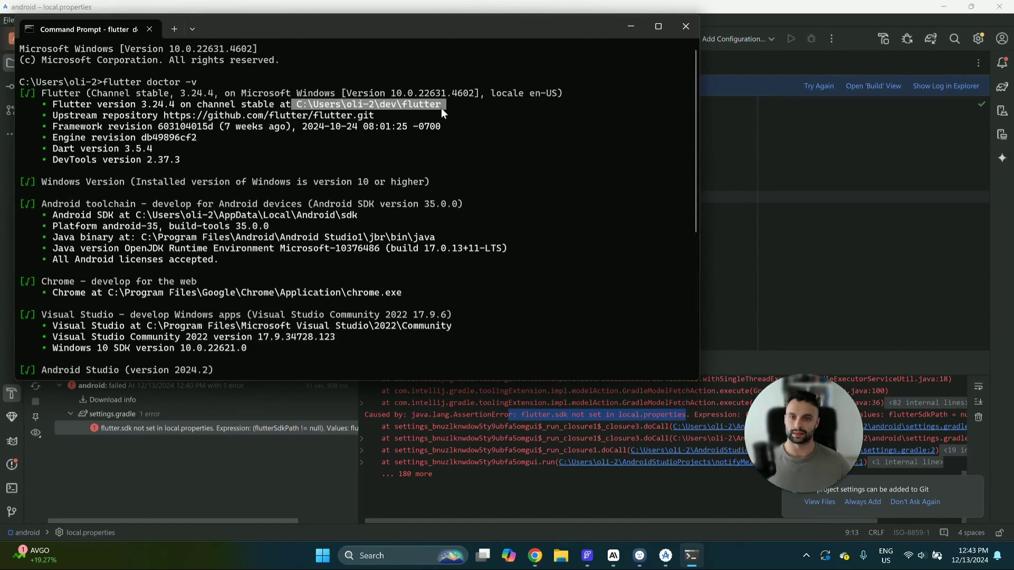
Copy the selected Flutter installation path into local.properties as the flutter.sdk value, with no space after the equals sign.
key("ctrl+c")
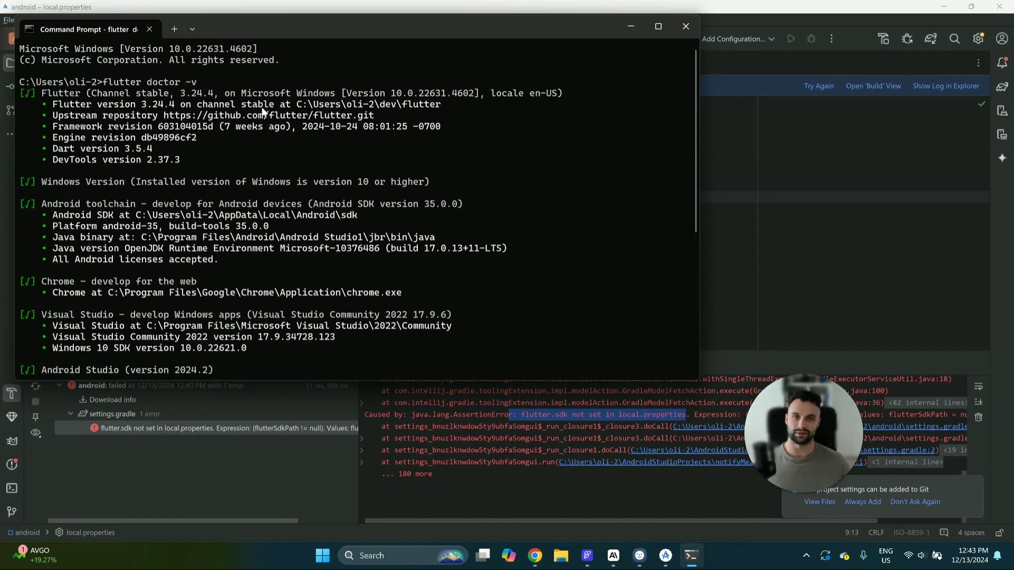
left_click(745, 246)
key("ctrl+v")
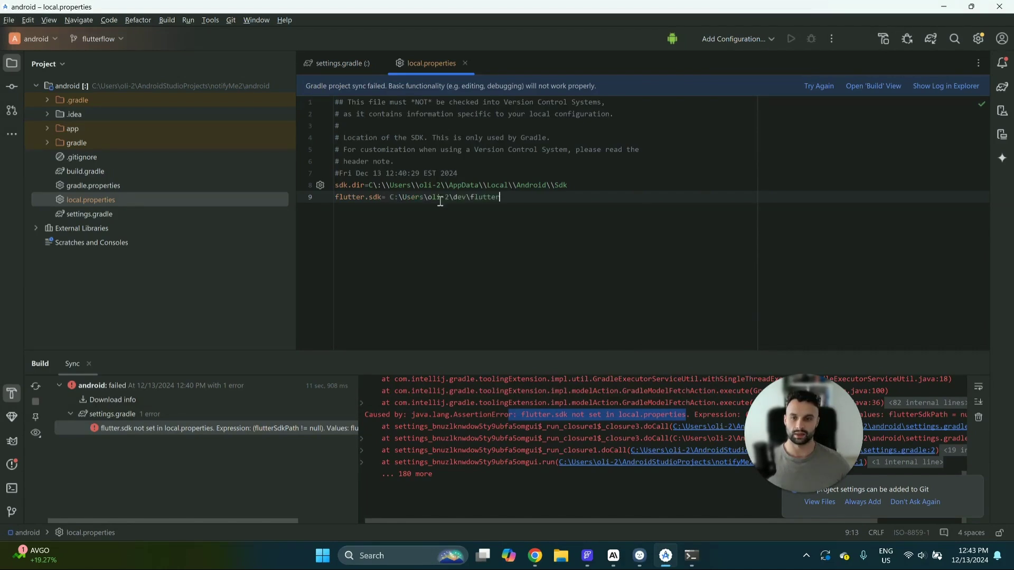
left_click(391, 198)
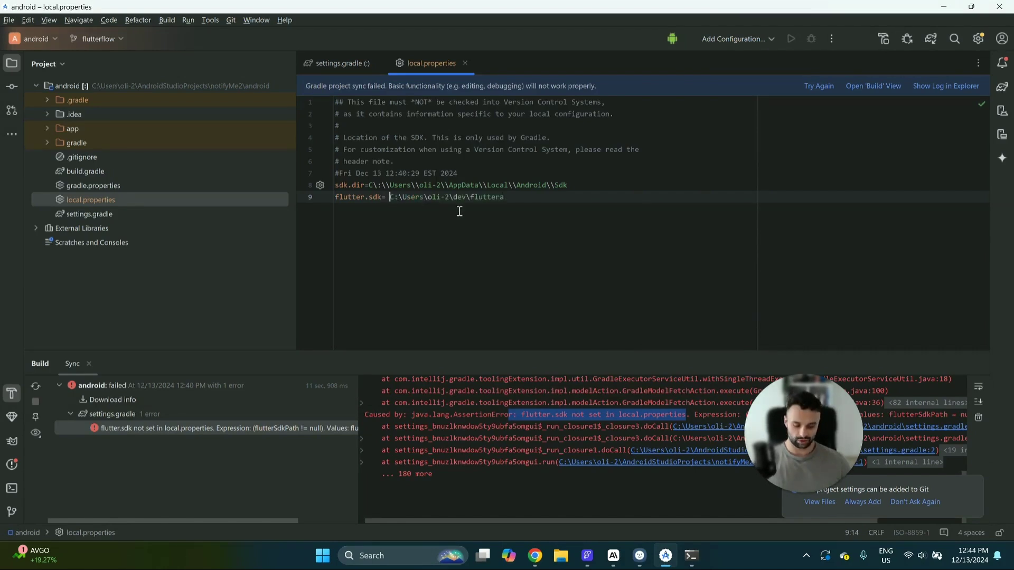
key("BackSpace")
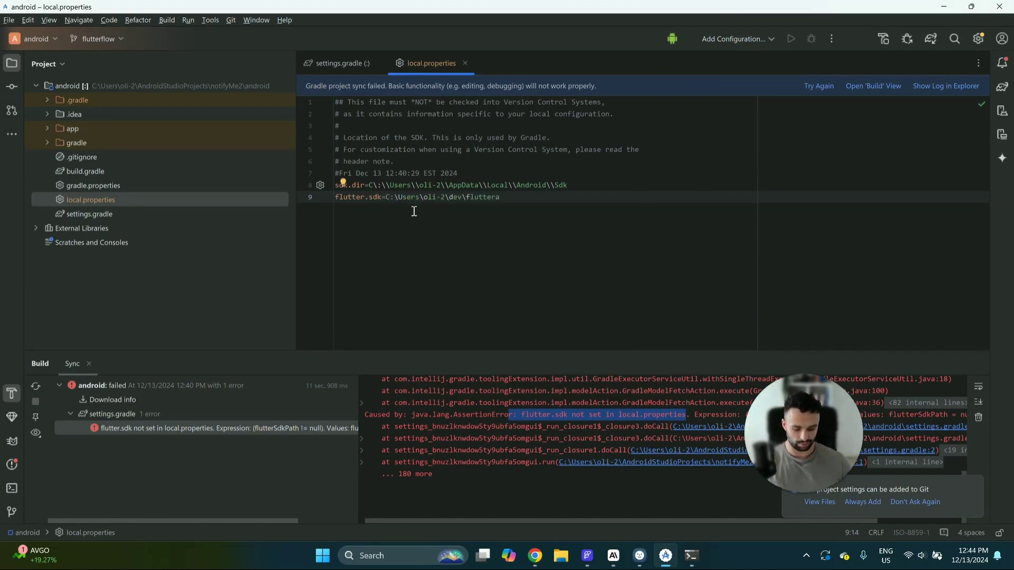
Escape the flutter.sdk path with a backslash before the colon and doubled backslashes between folders, ending the value in "flutter".
type("\\")
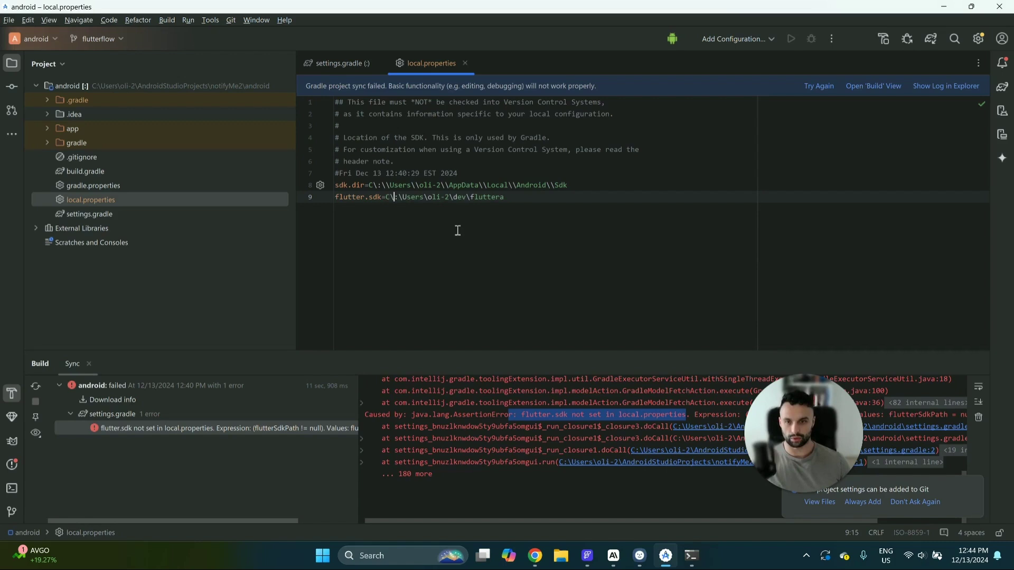
left_click(403, 197)
type("\\")
left_click(432, 197)
type("\\")
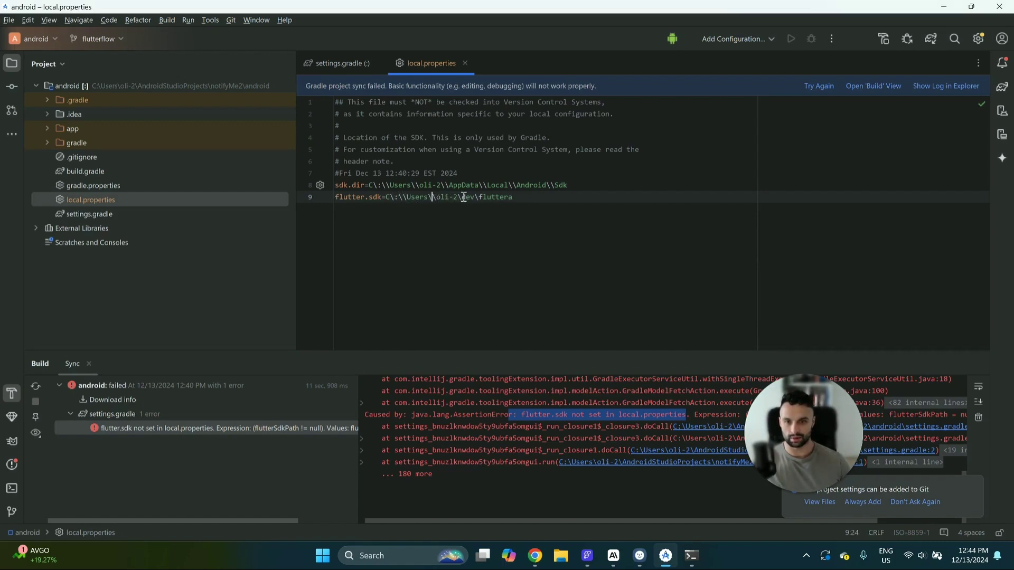
left_click(464, 196)
type("\\")
left_click(482, 197)
type("\\")
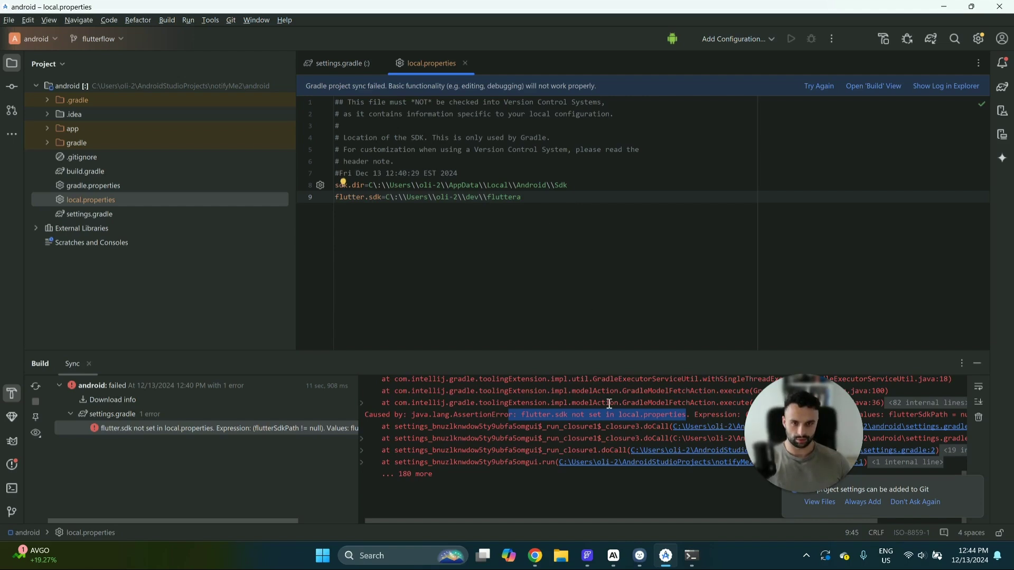
key("BackSpace")
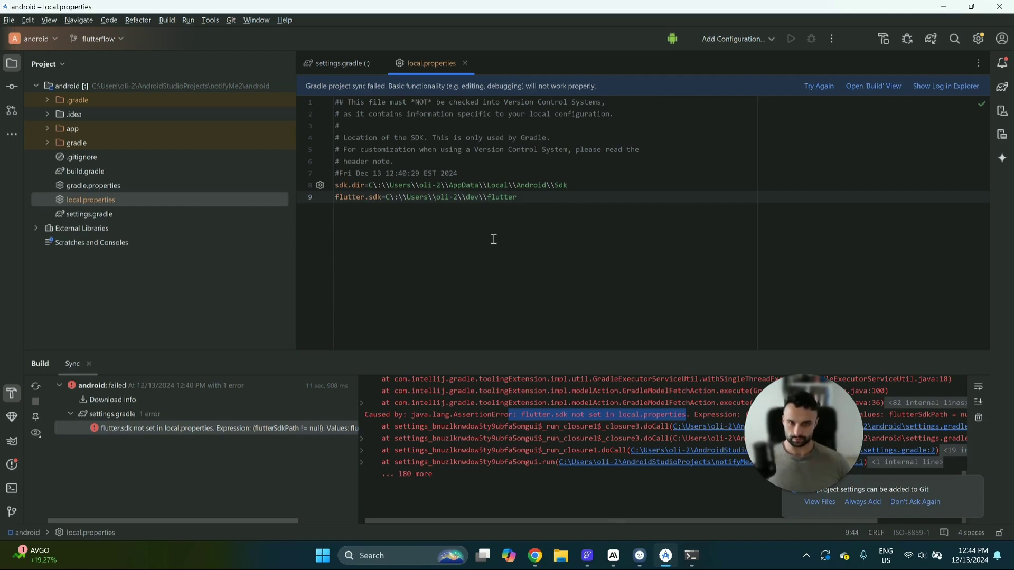
Close local.properties and the current project, and reopen the notifyMe2\android project to sync it again.
left_click(465, 63)
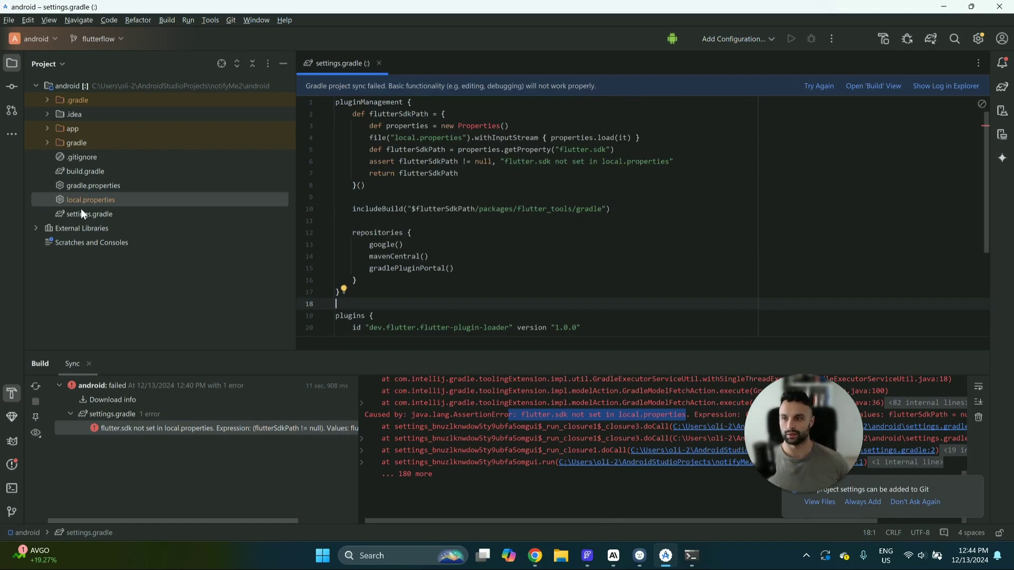
left_click(15, 20)
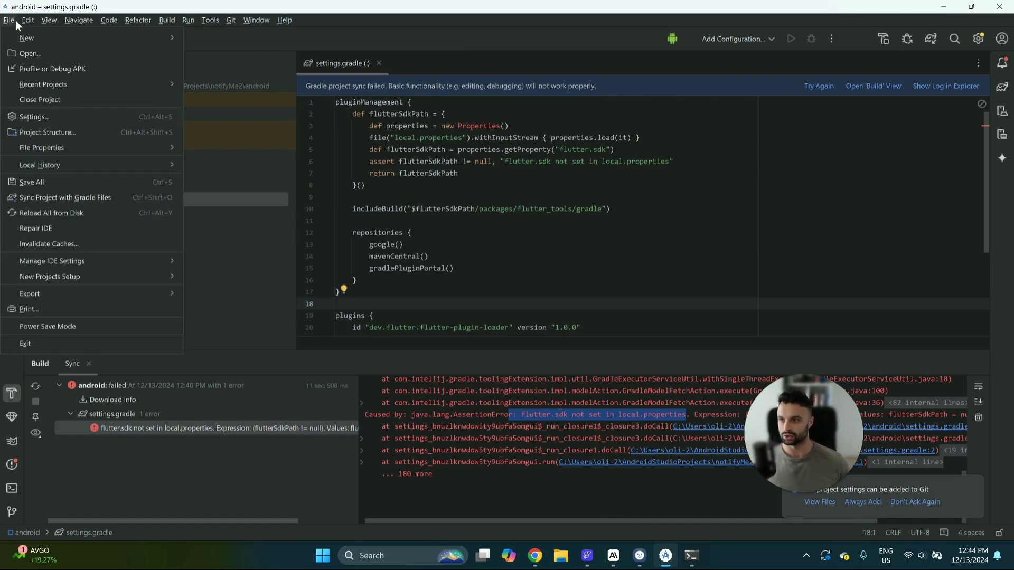
mouse_move(28, 20)
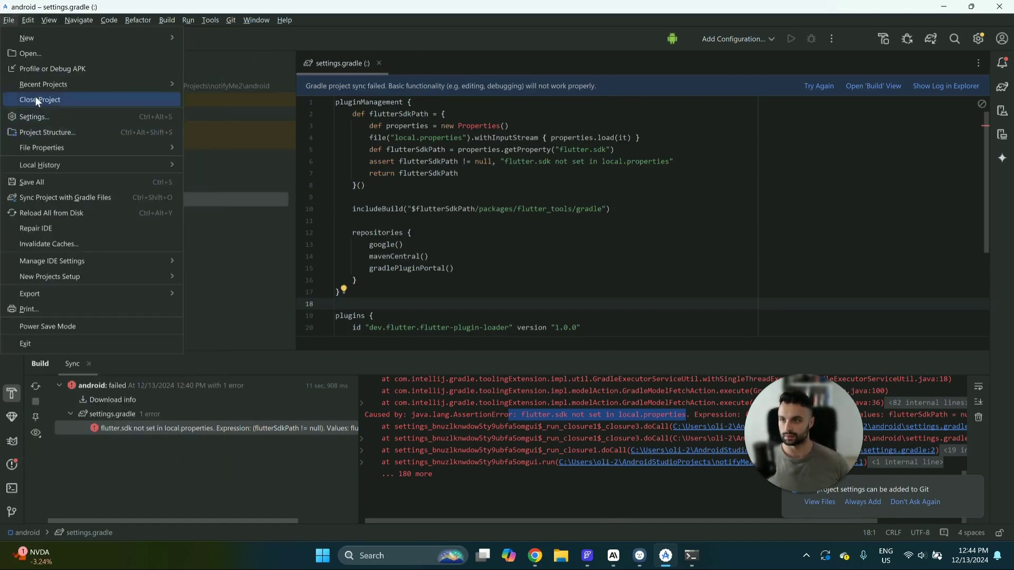
left_click(35, 97)
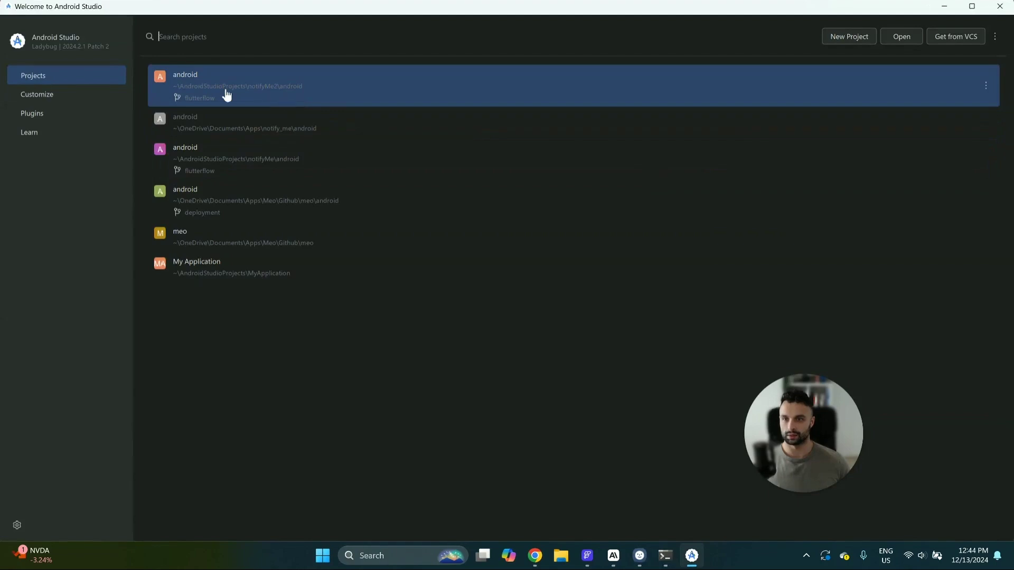
left_click(292, 90)
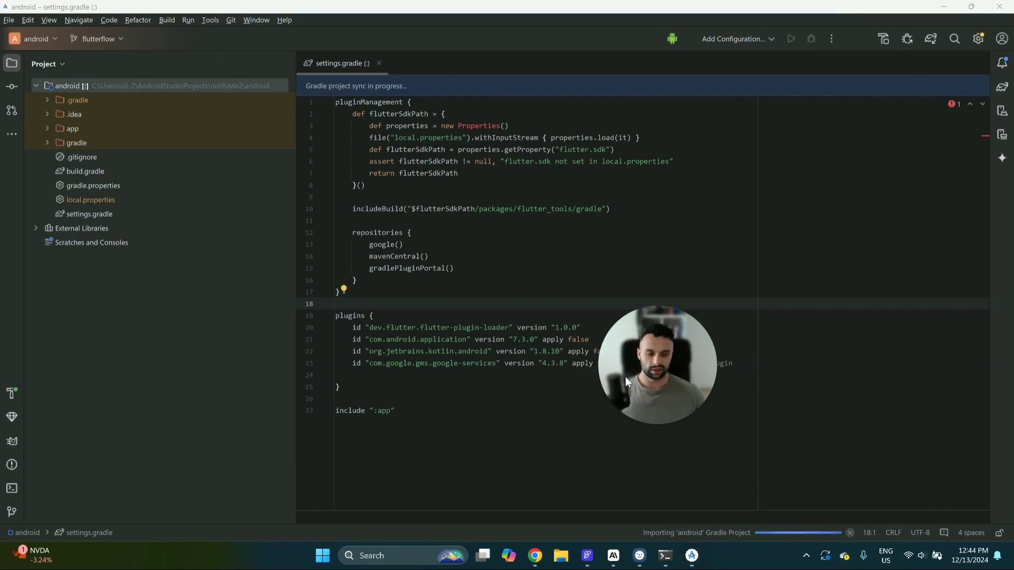
Switch the project tree to the Project view and back to the Android view.
left_click(49, 65)
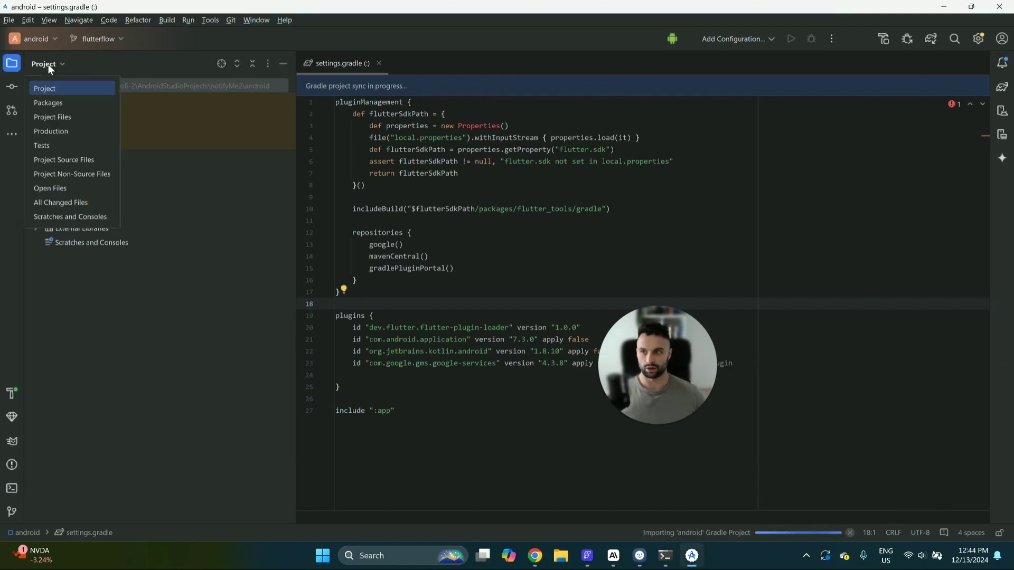
left_click(69, 321)
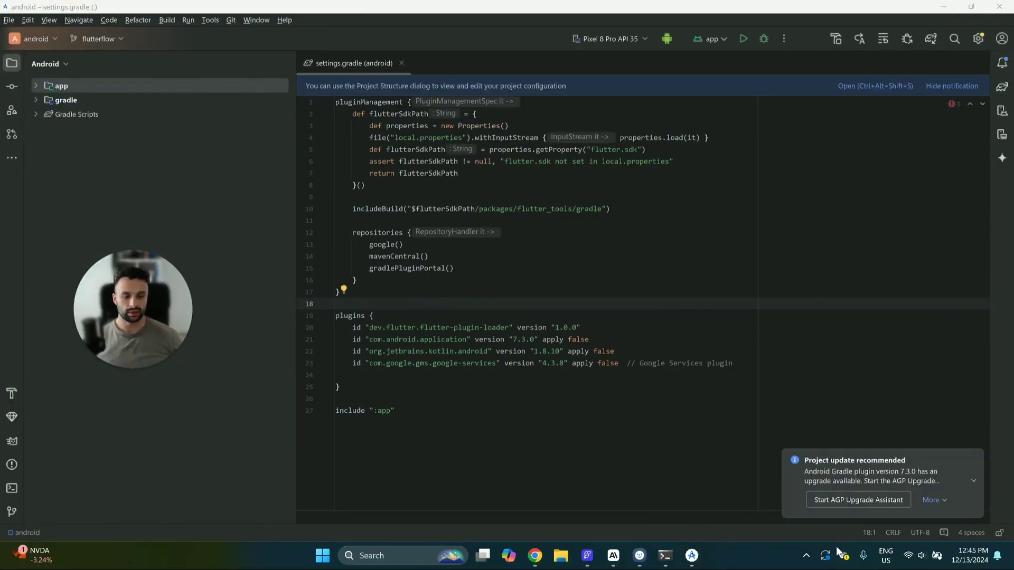
left_click(45, 63)
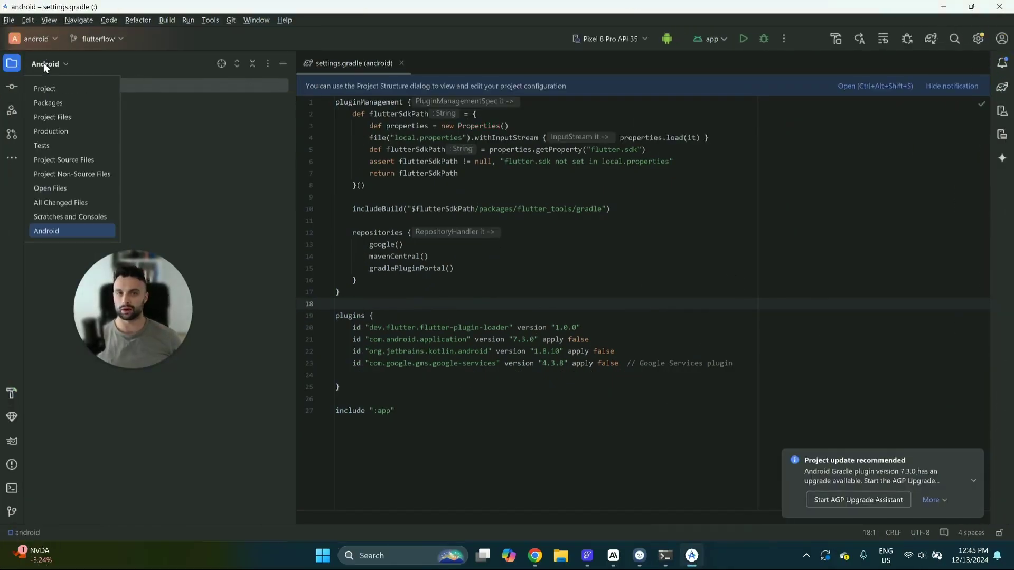
left_click(45, 86)
left_click(57, 64)
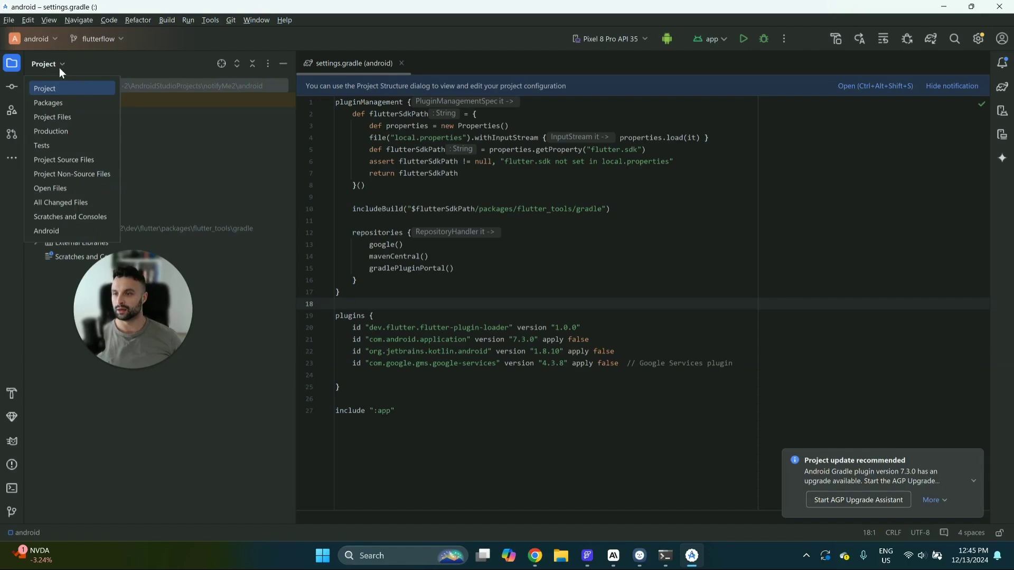
left_click(59, 234)
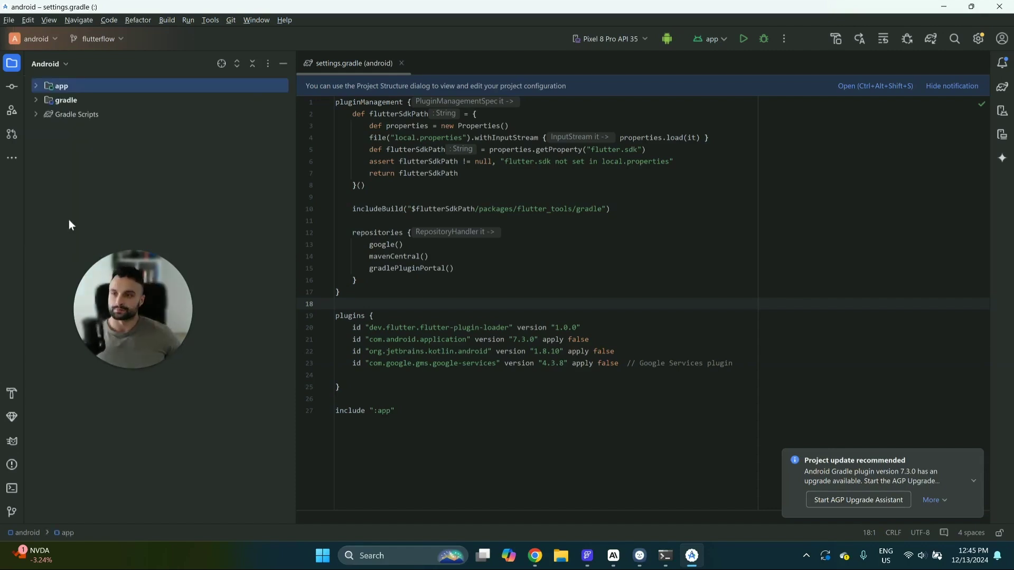
left_click(56, 64)
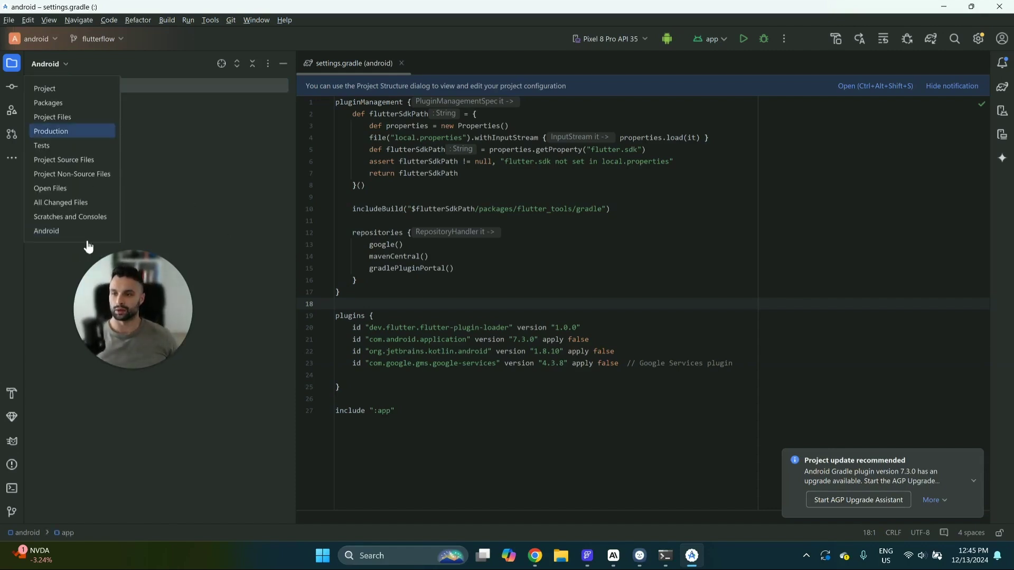
left_click(59, 235)
Expand the app module in the Android view and start a new Image Asset in its res folder.
left_click(36, 86)
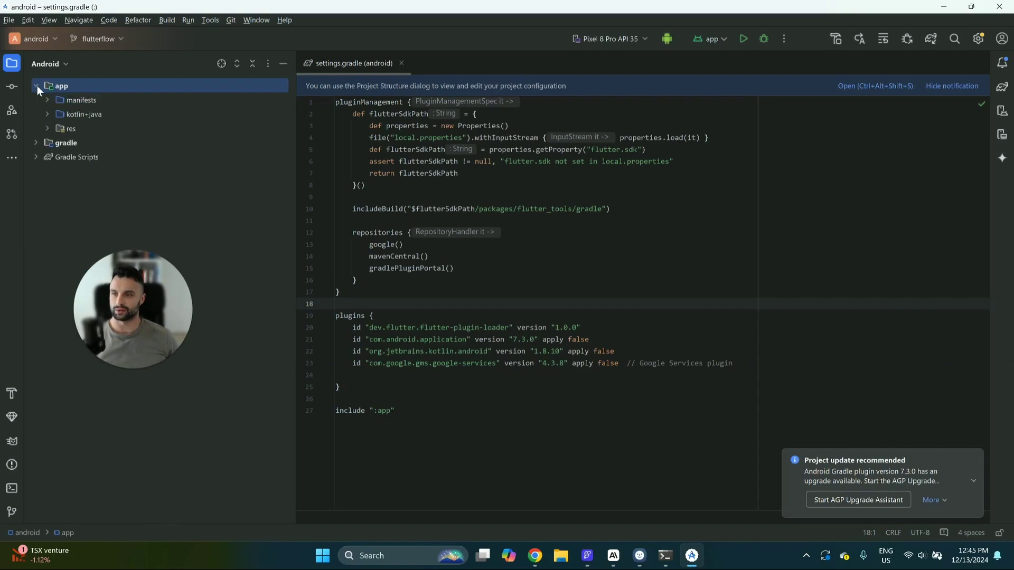
left_click(84, 129)
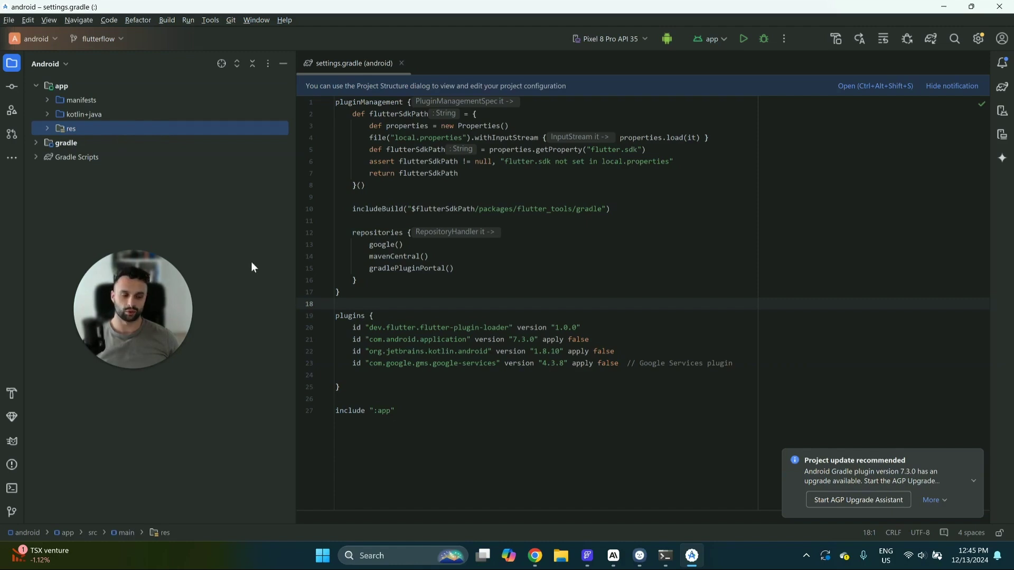
left_click_drag(129, 272, 68, 410)
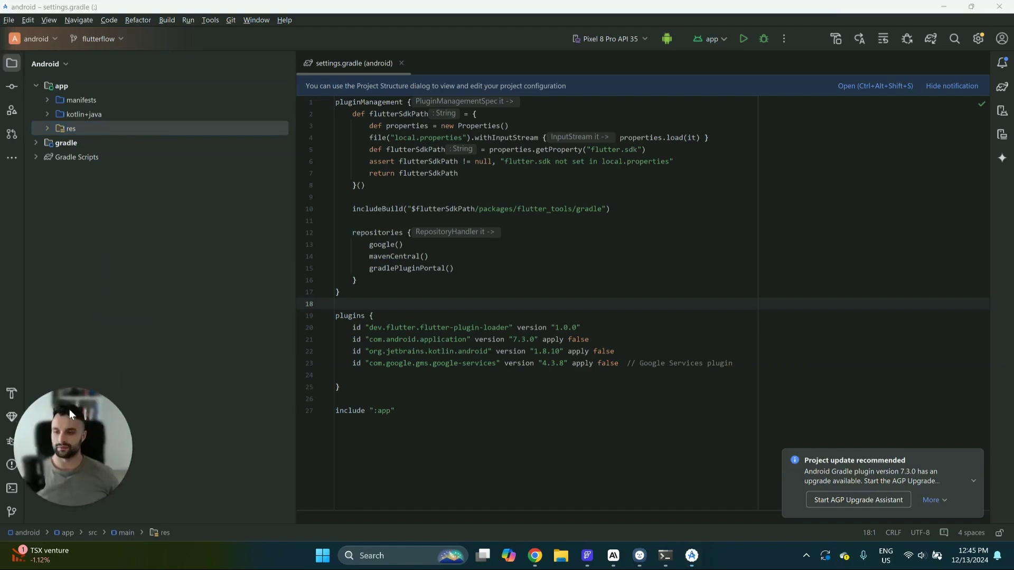
left_click(59, 64)
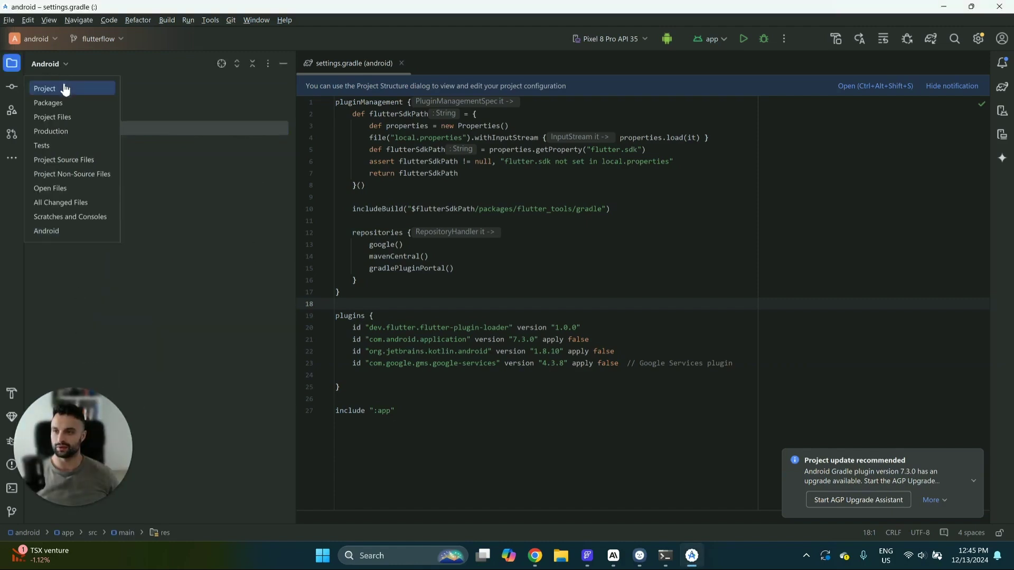
left_click(59, 241)
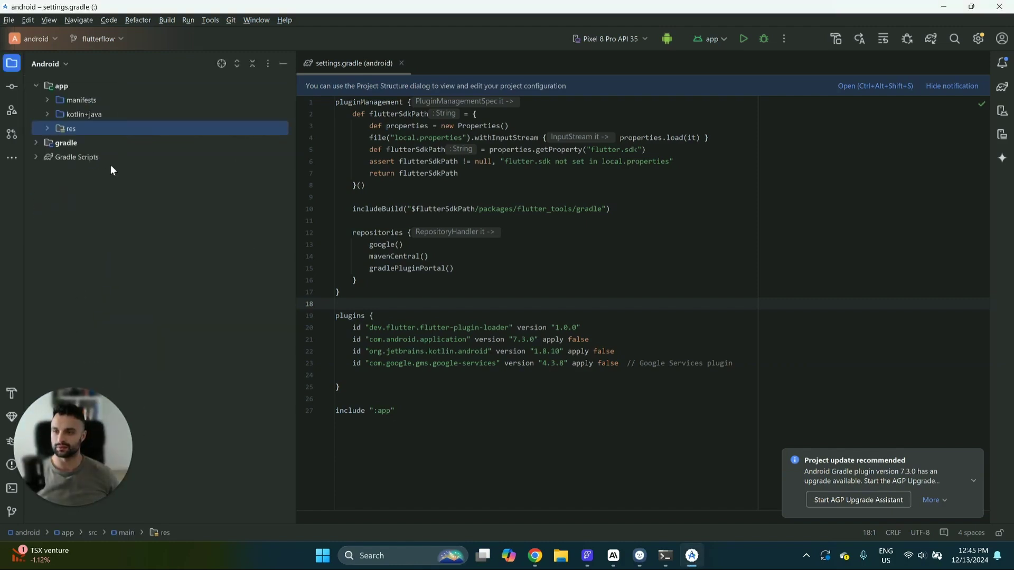
right_click(97, 131)
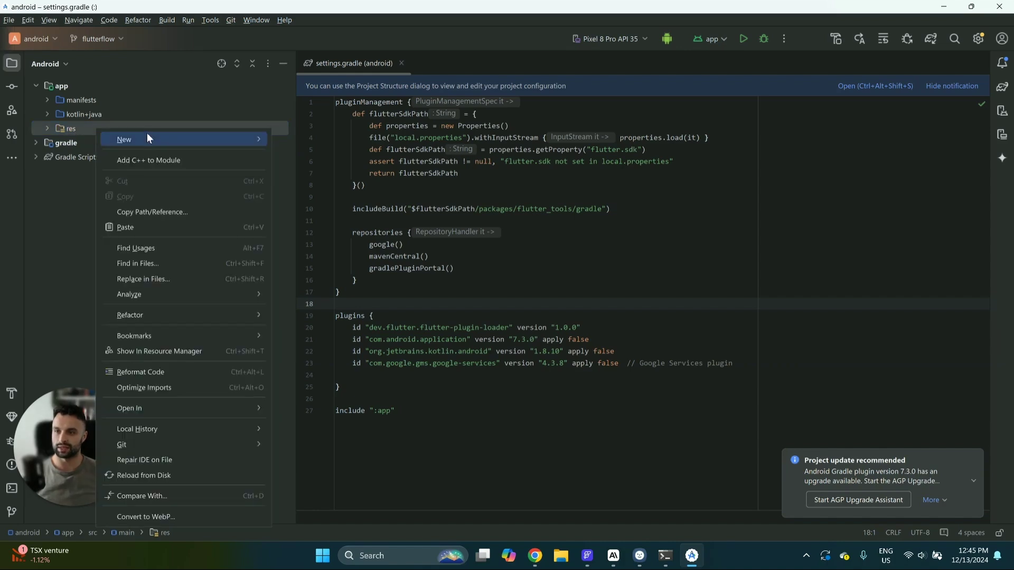
mouse_move(150, 138)
left_click(344, 232)
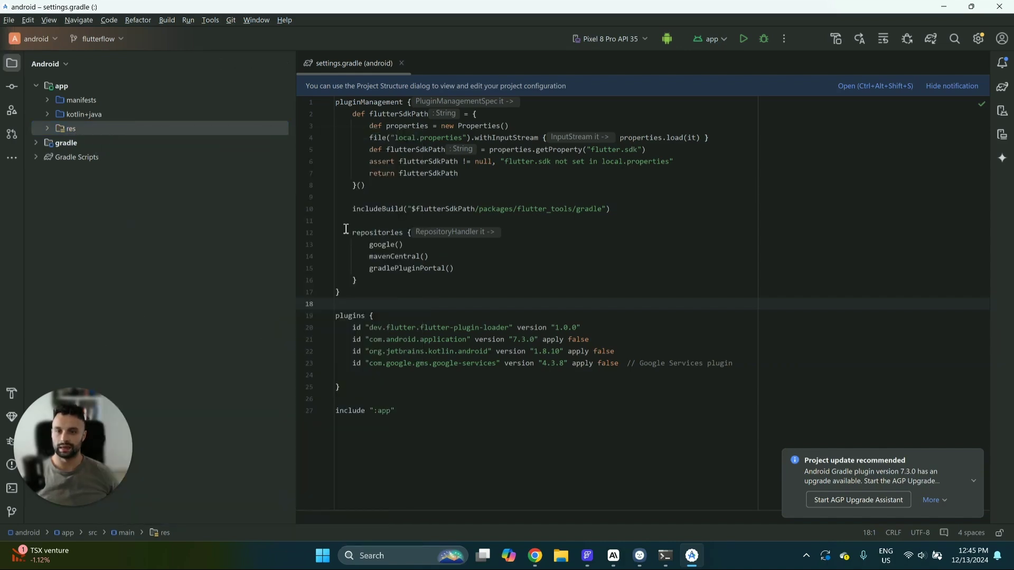
left_click_drag(434, 66, 437, 50)
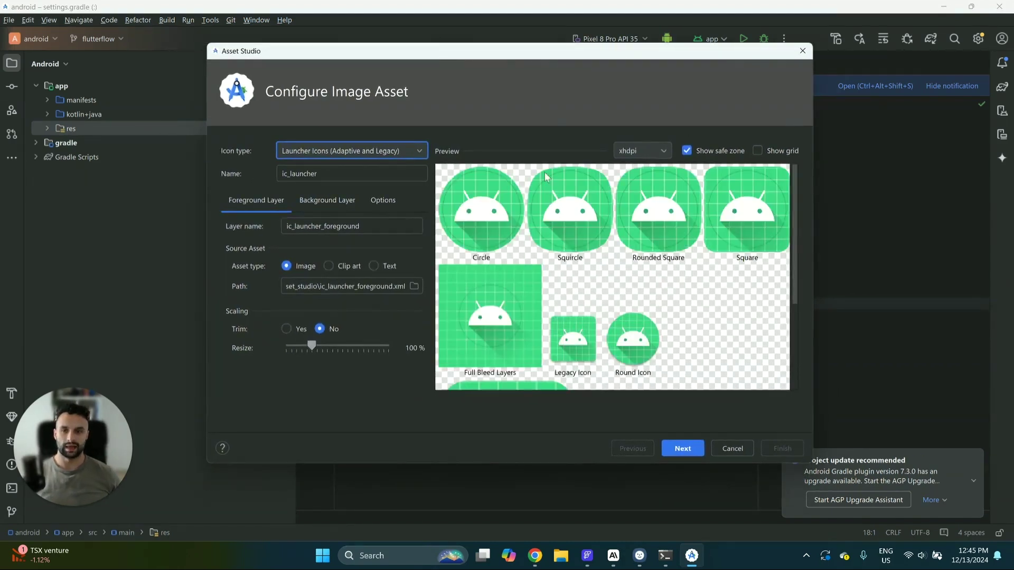
Set the image asset's icon type to Notification Icons and name it ic_notifications.
left_click(352, 151)
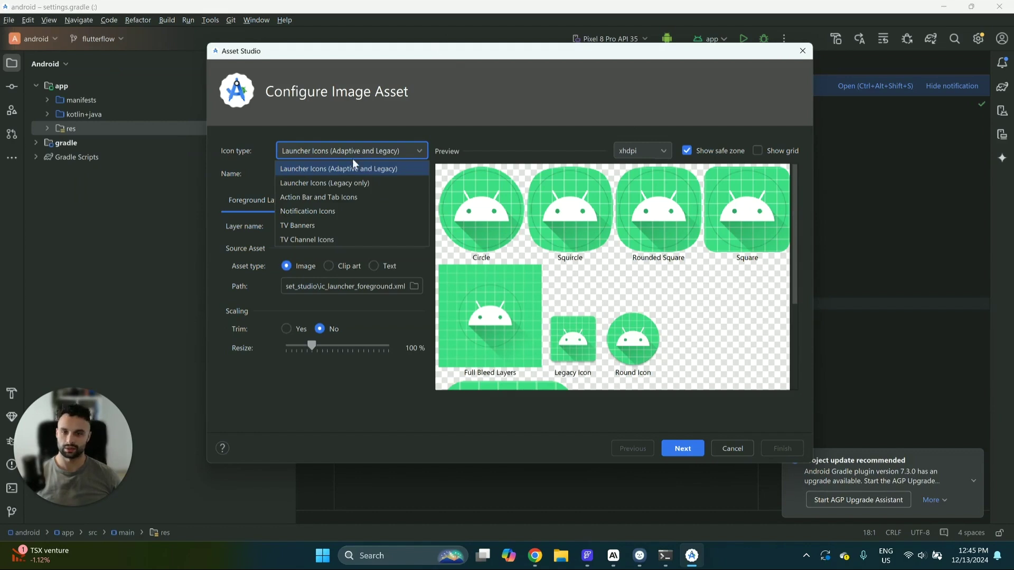
left_click(318, 211)
left_click_drag(338, 179, 249, 182)
type("ic_no")
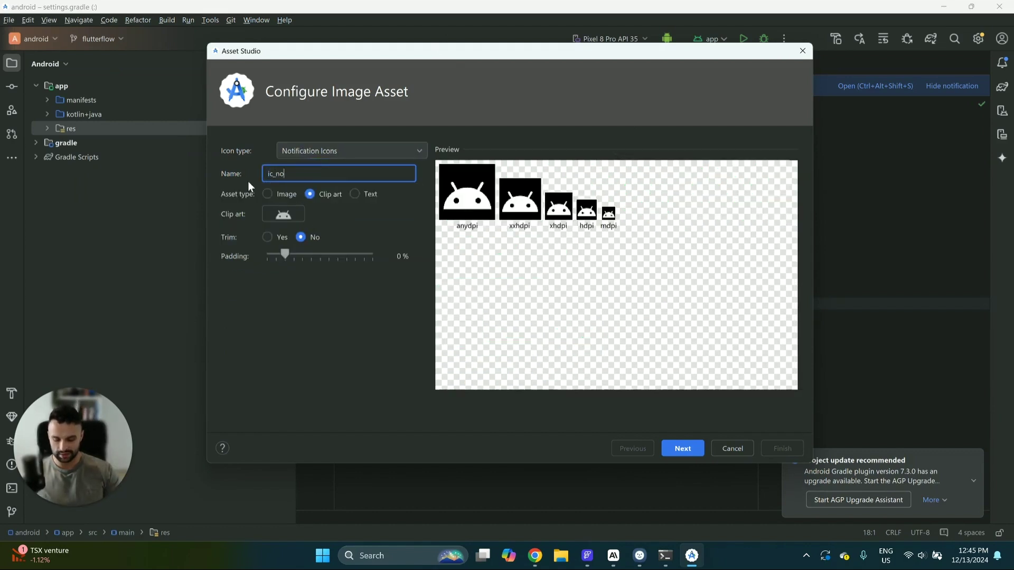
type("tifications")
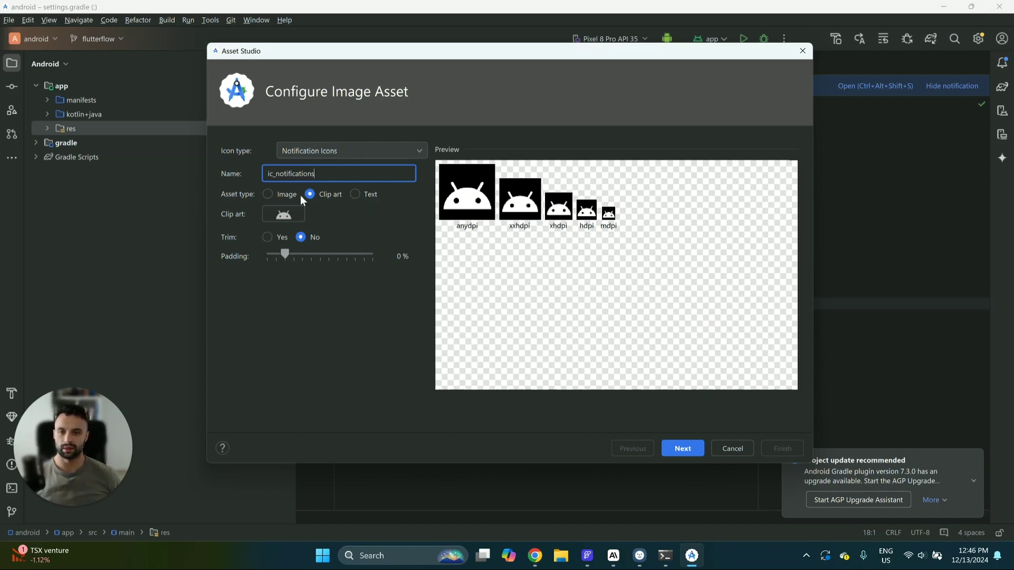
Use the image GymPal\Logos\logoTrace.svg as source with 16% padding and generate the icons in the main source set.
left_click(267, 194)
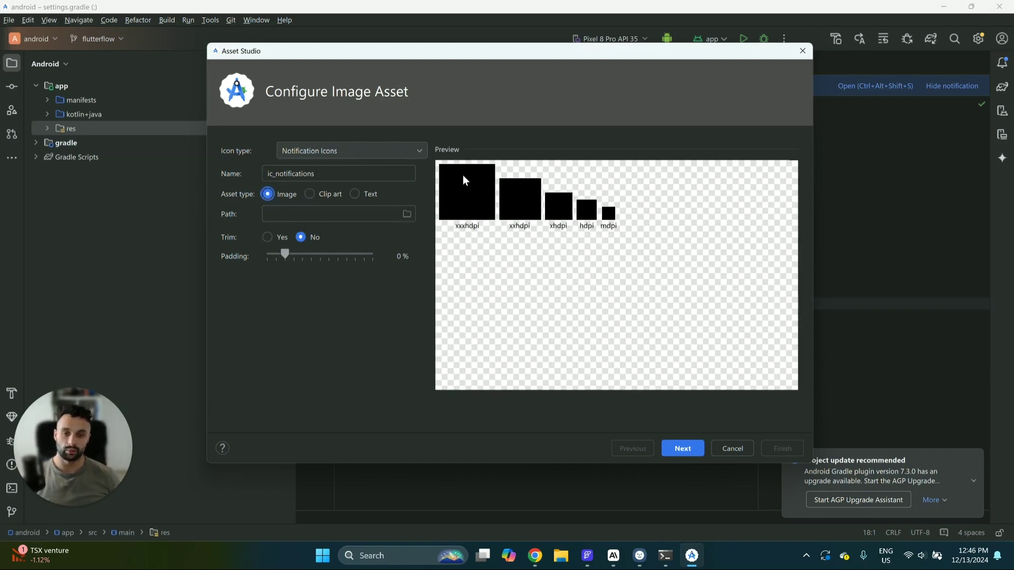
left_click(337, 216)
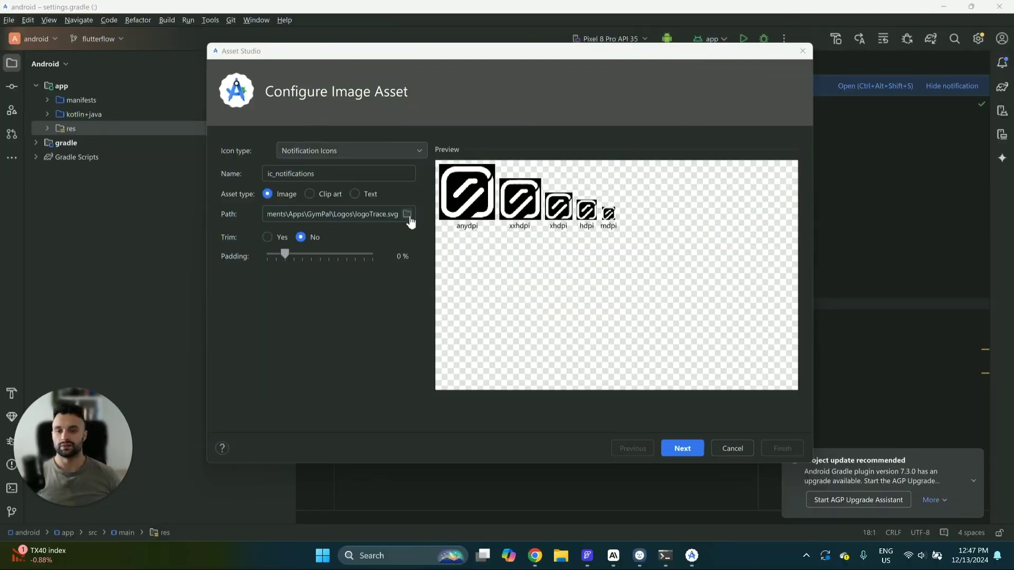
left_click_drag(285, 255, 312, 255)
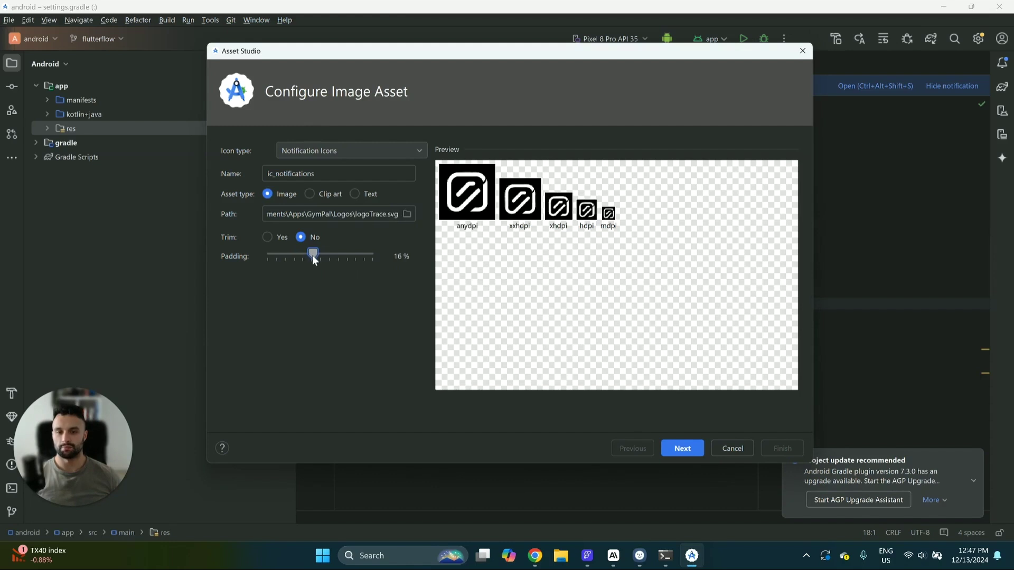
left_click(675, 448)
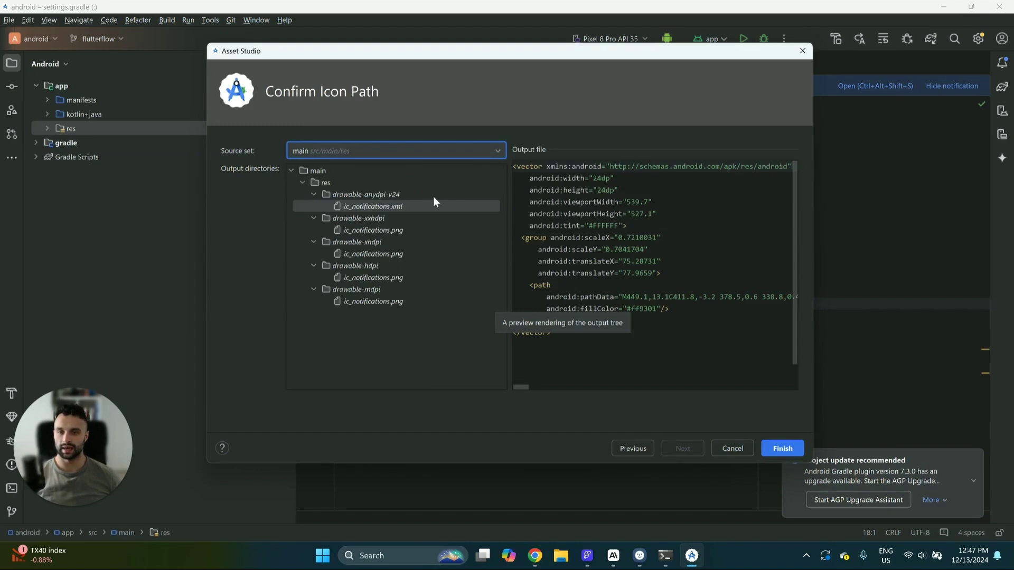
left_click(790, 448)
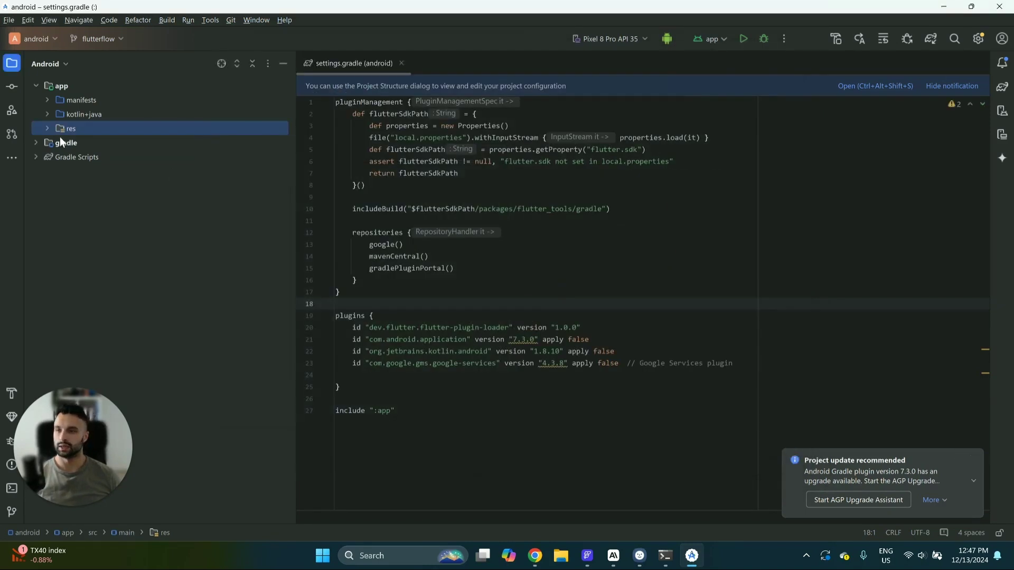
Open the ic_notifications vector from the res drawable folder and decline adding the generated icon files to Git.
left_click(46, 128)
left_click(59, 143)
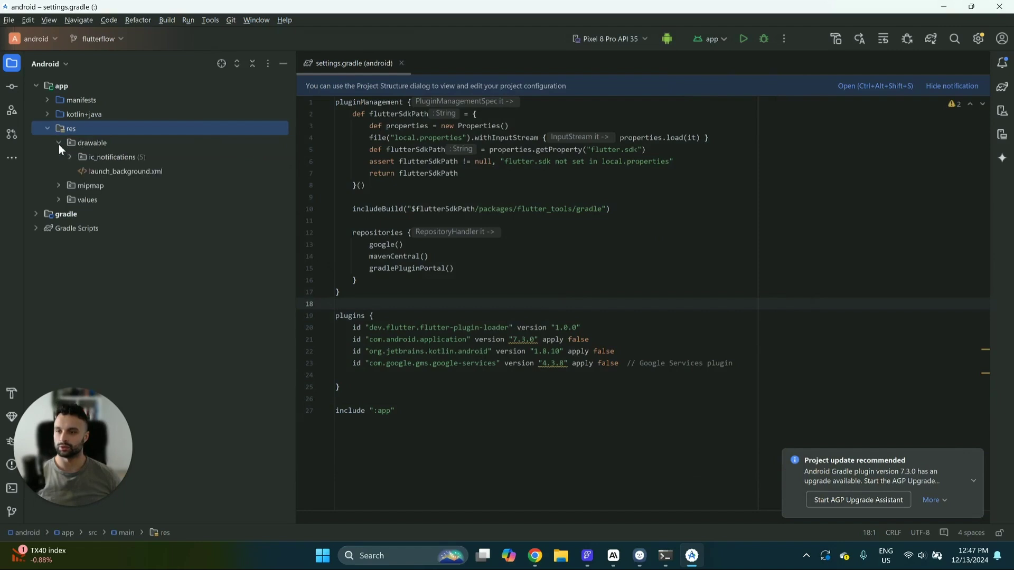
left_click(127, 156)
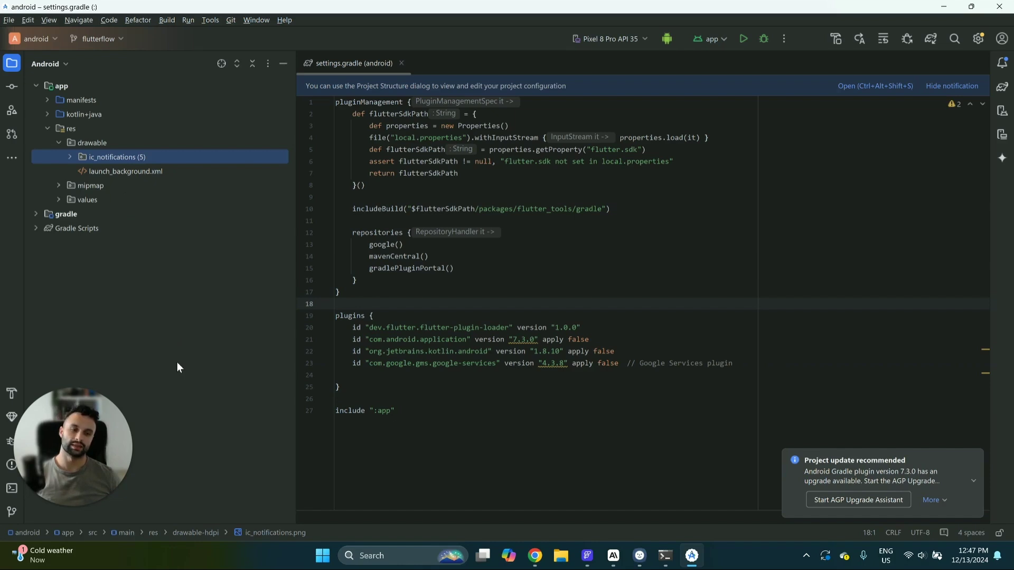
double_click(117, 157)
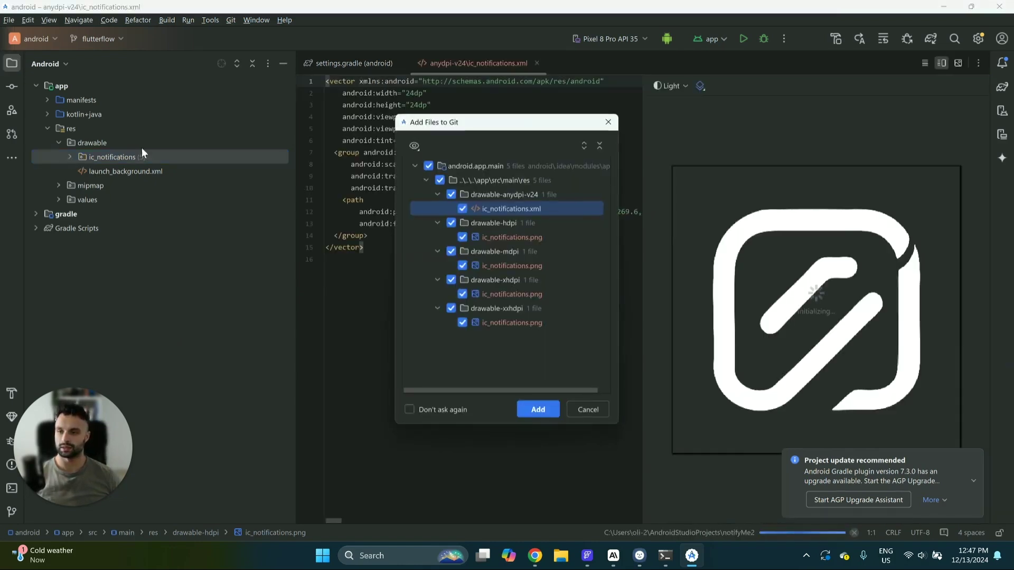
left_click(589, 412)
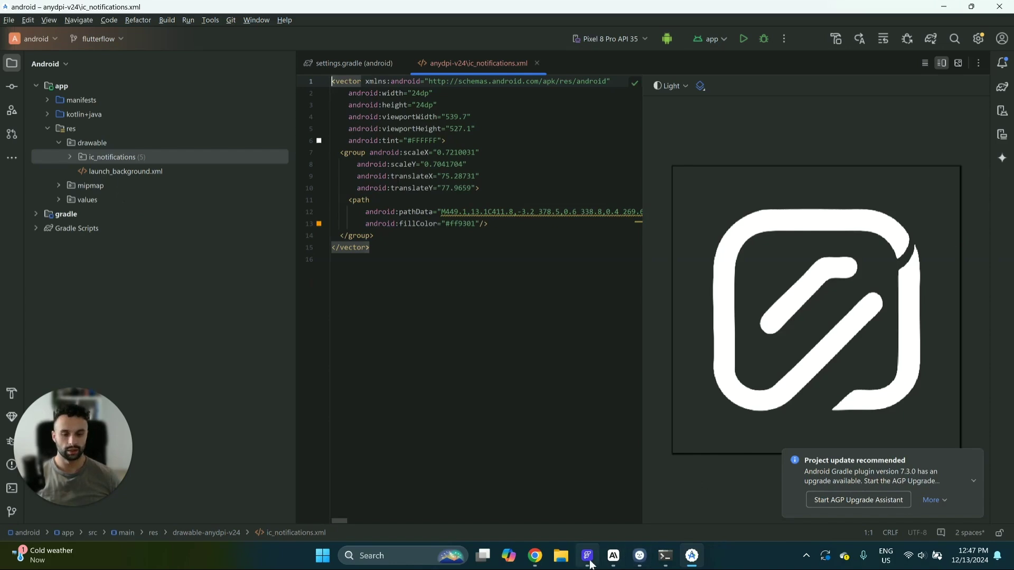
mouse_move(590, 564)
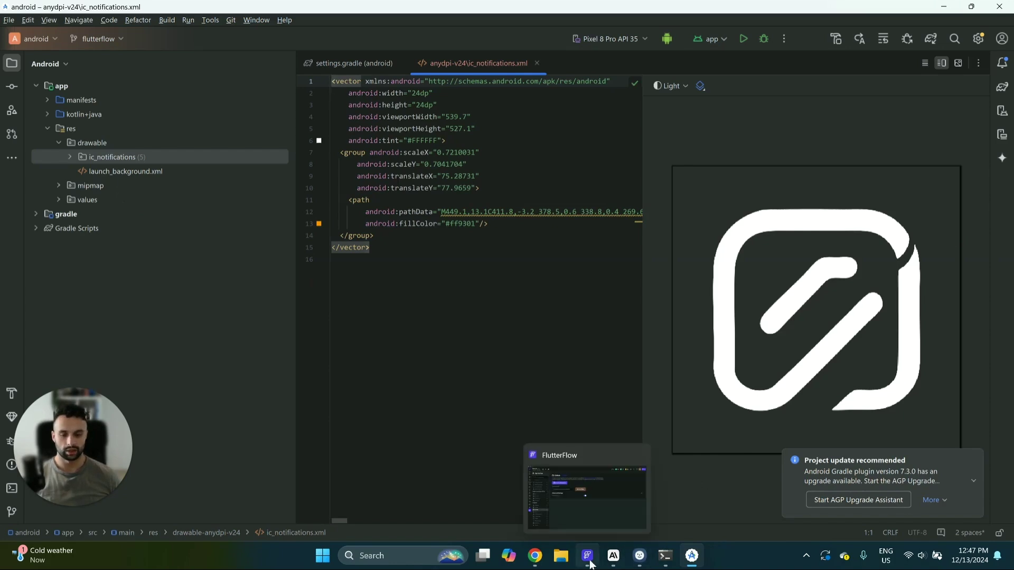
Create a values resource file named colors.xml in the res values folder and add it to Git.
left_click(73, 200)
left_click(58, 200)
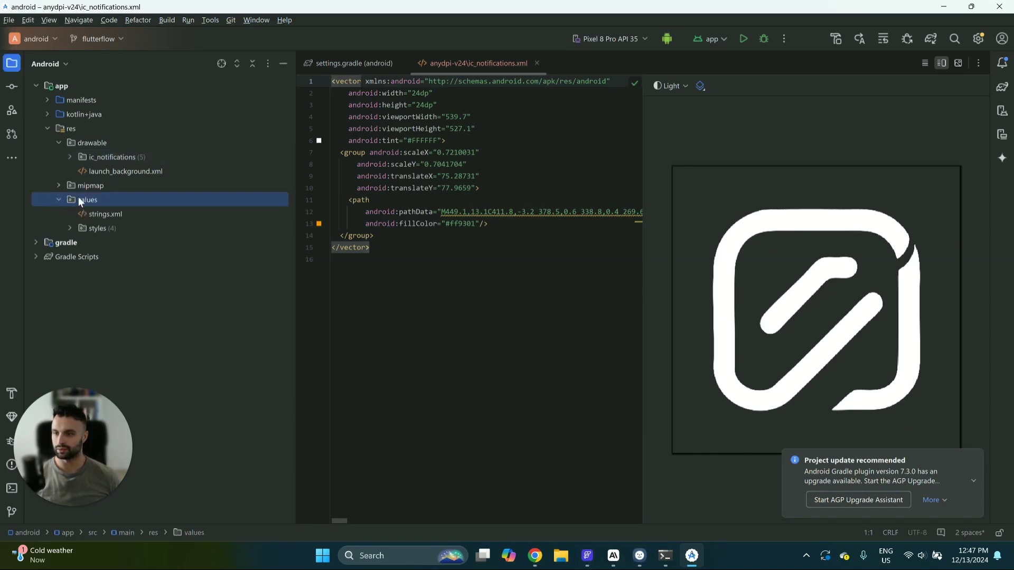
right_click(112, 201)
mouse_move(146, 198)
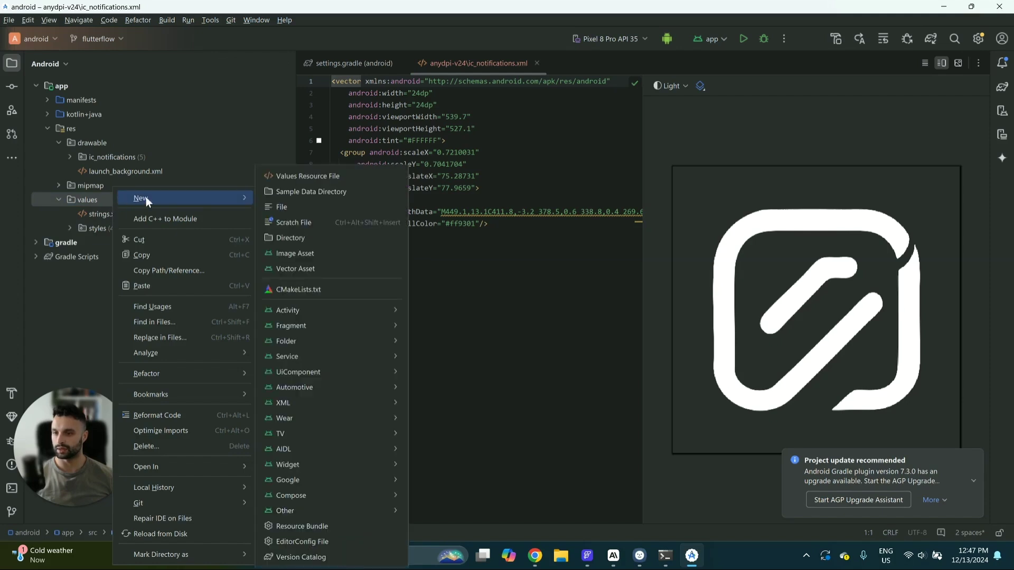
left_click(310, 176)
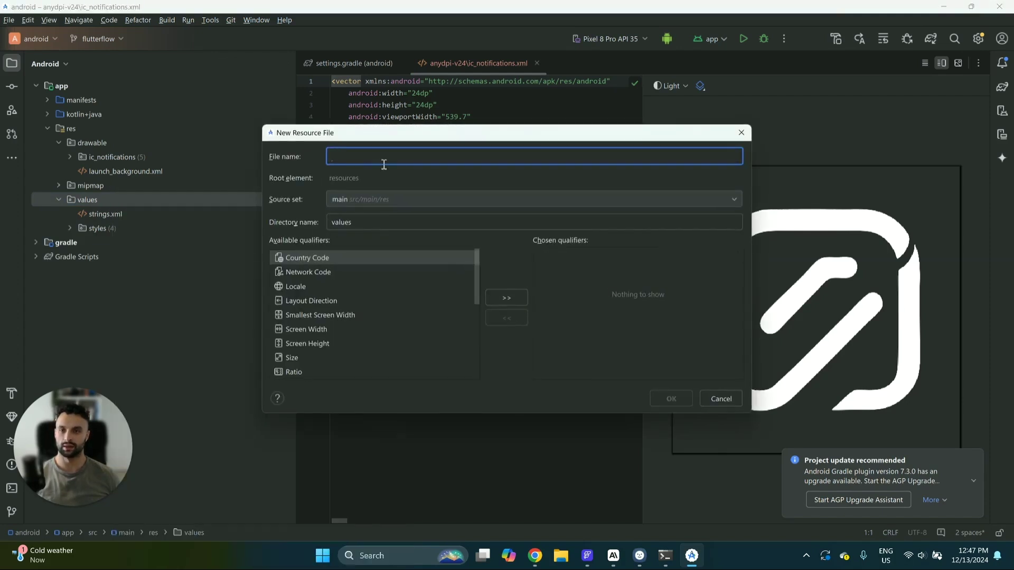
type("colors.")
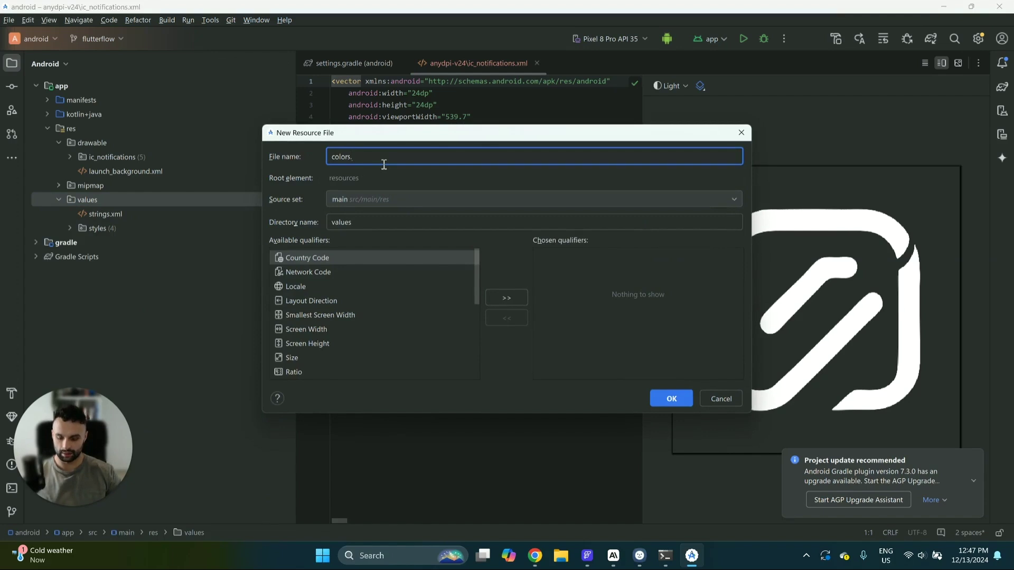
type("xml")
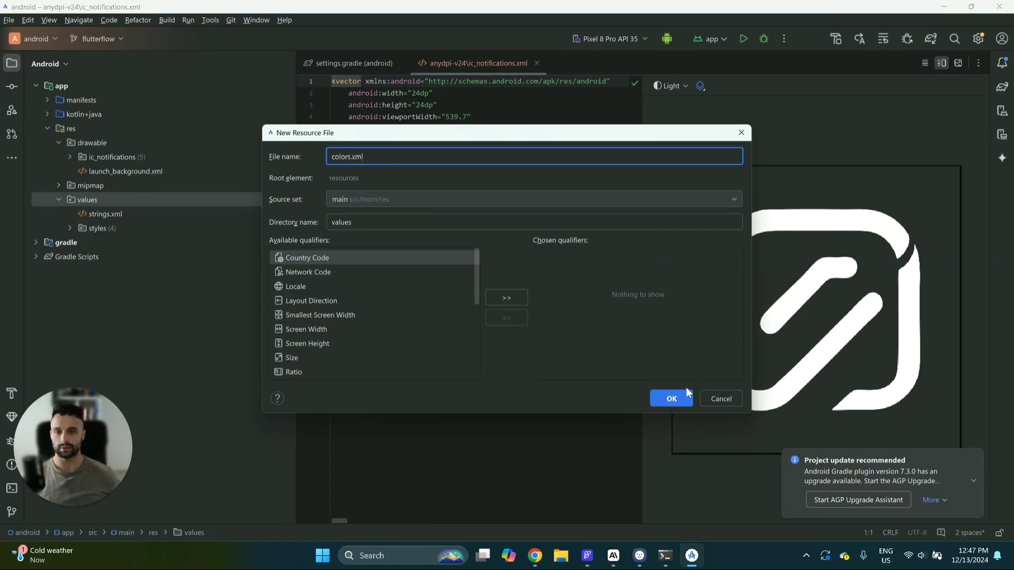
left_click(671, 399)
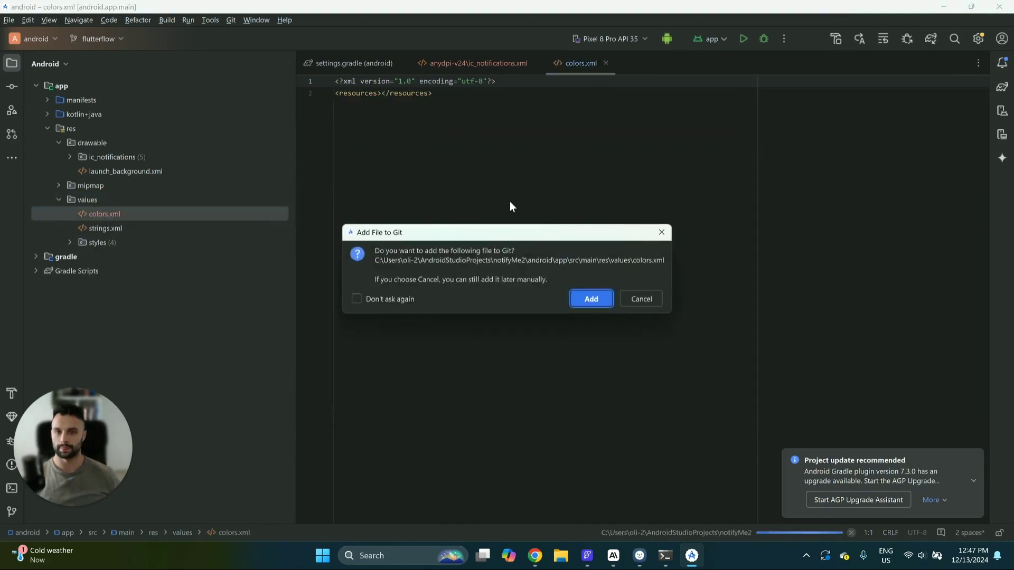
left_click(591, 299)
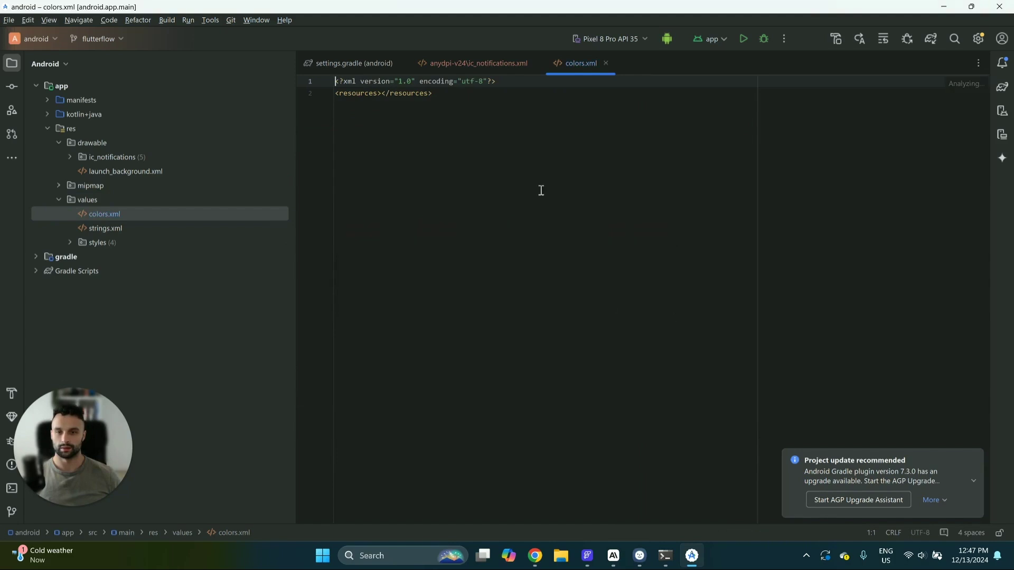
Select the default contents of colors.xml and copy the color resource XML from step 10 of the Notion guide in Chrome.
left_click(471, 105)
left_click_drag(447, 97, 338, 83)
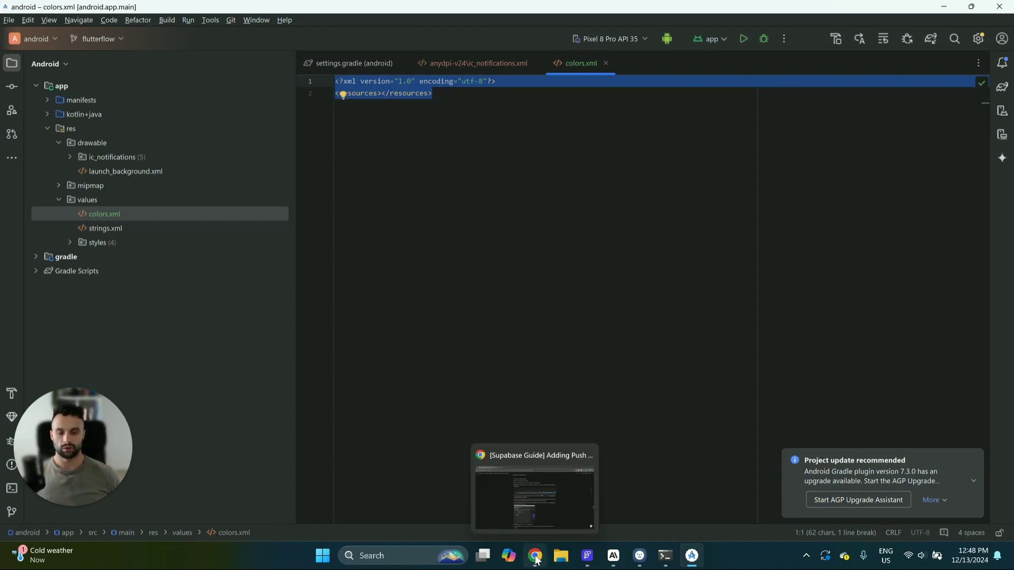
left_click(536, 491)
scroll(639, 342, "down", 10)
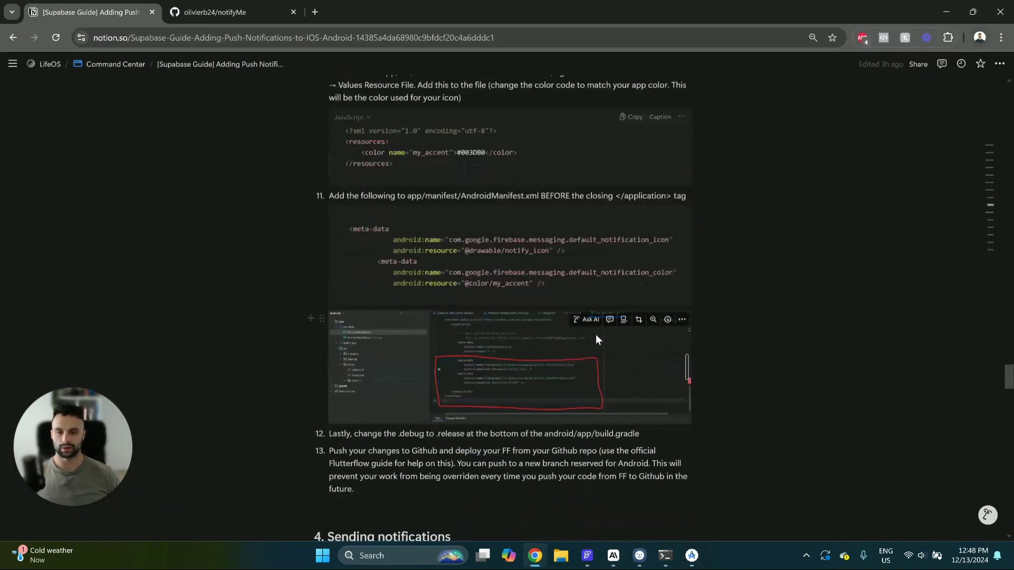
left_click_drag(427, 165, 314, 116)
key("ctrl+c")
scroll(314, 116, "up", 1)
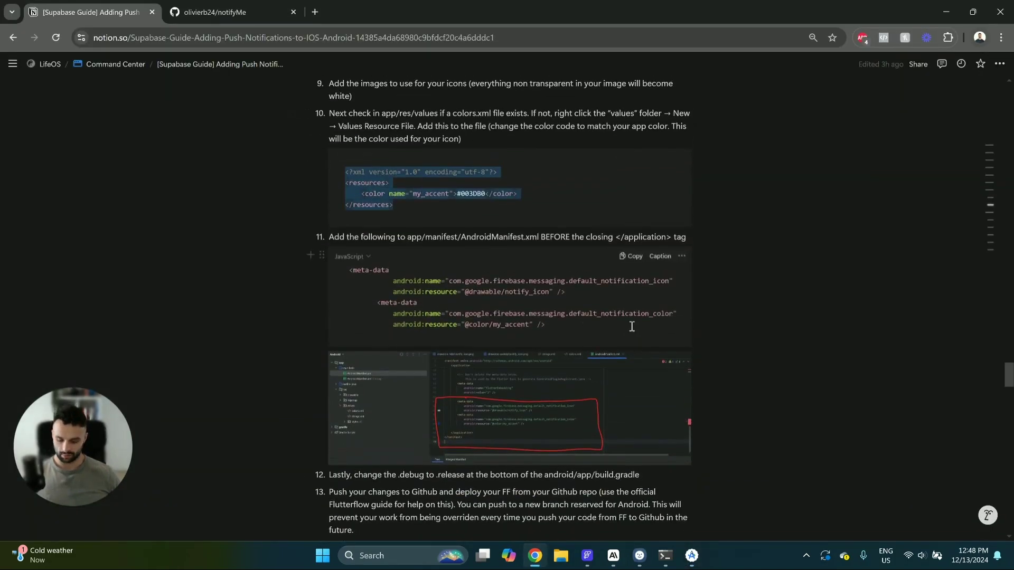
Switch back to Android Studio and replace the colors.xml contents with the copied XML defining my_accent as #003DB0.
left_click(684, 560)
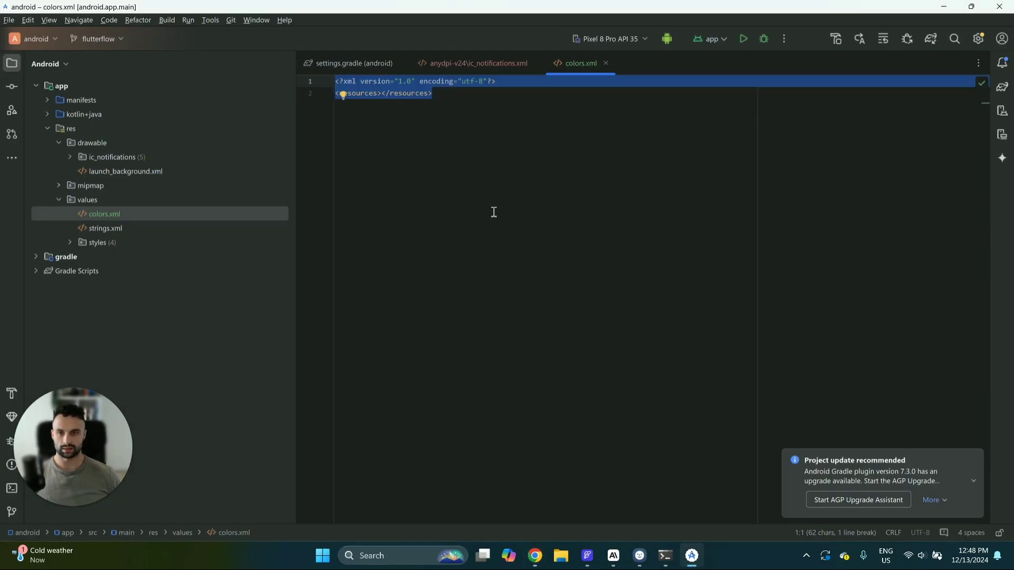
key("ctrl+v")
double_click(426, 105)
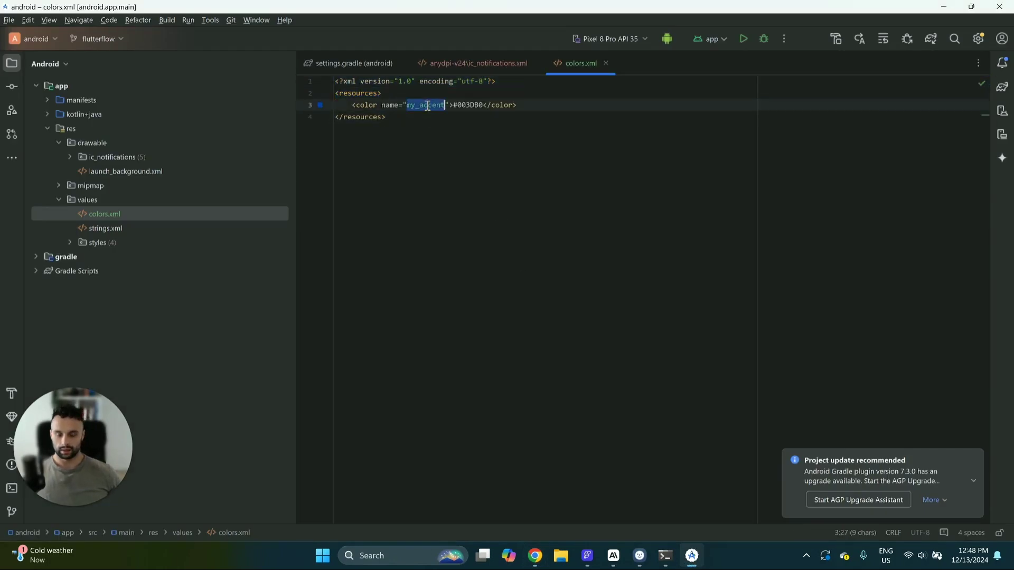
left_click(425, 106)
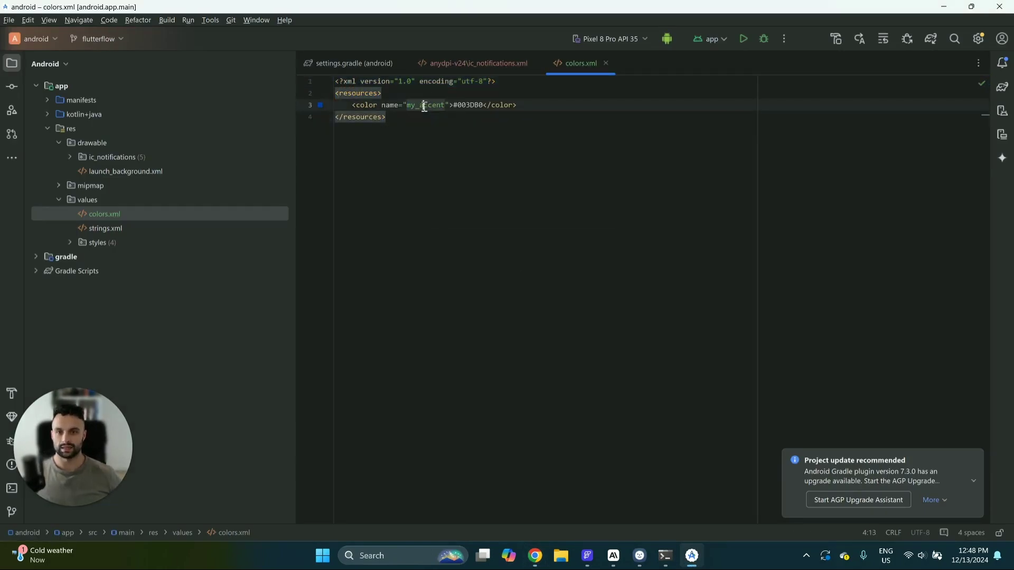
mouse_move(426, 108)
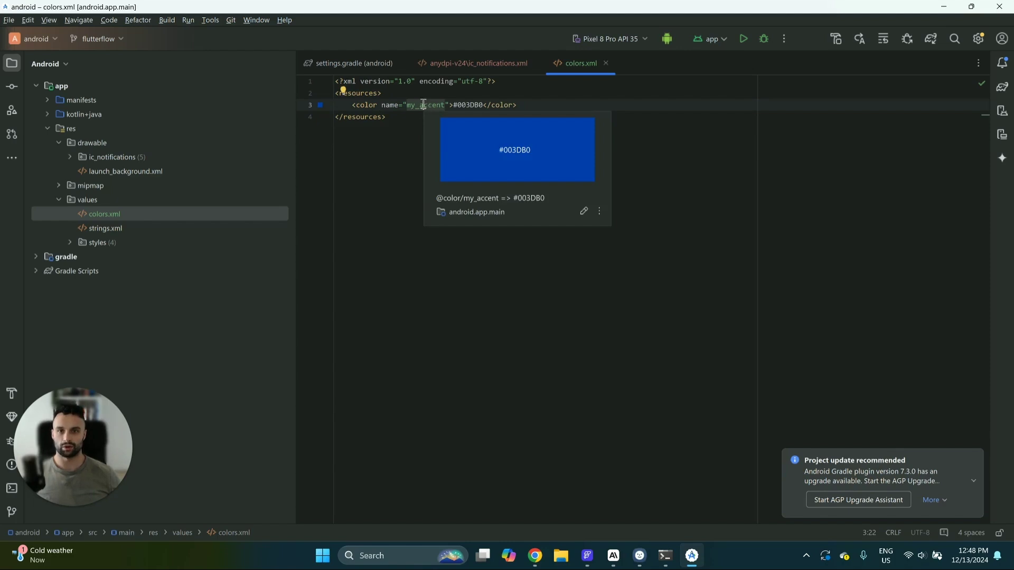
double_click(463, 104)
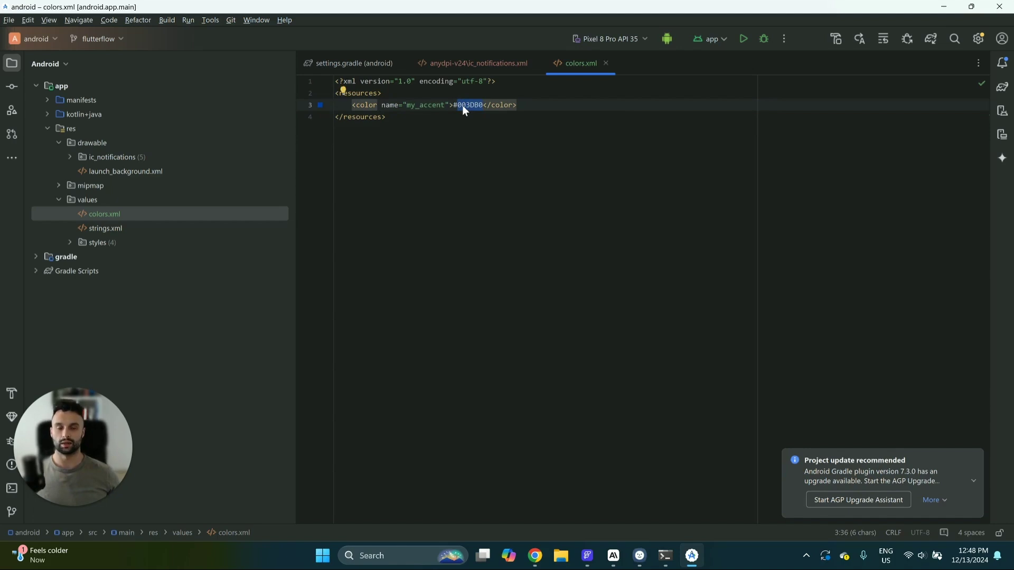
left_click(495, 219)
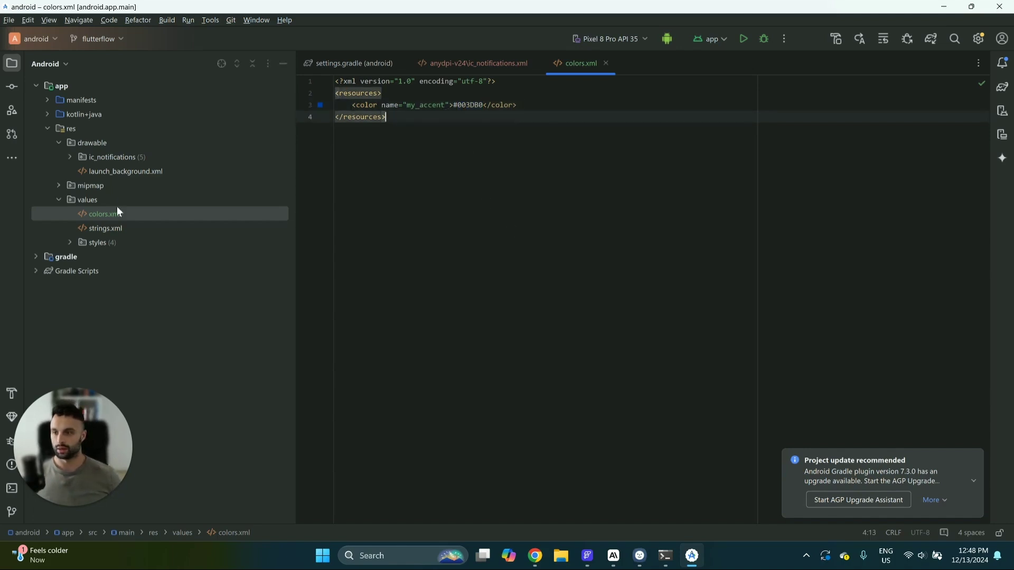
Collapse the res folder and open the main AndroidManifest.xml from the app's manifests folder.
left_click(60, 200)
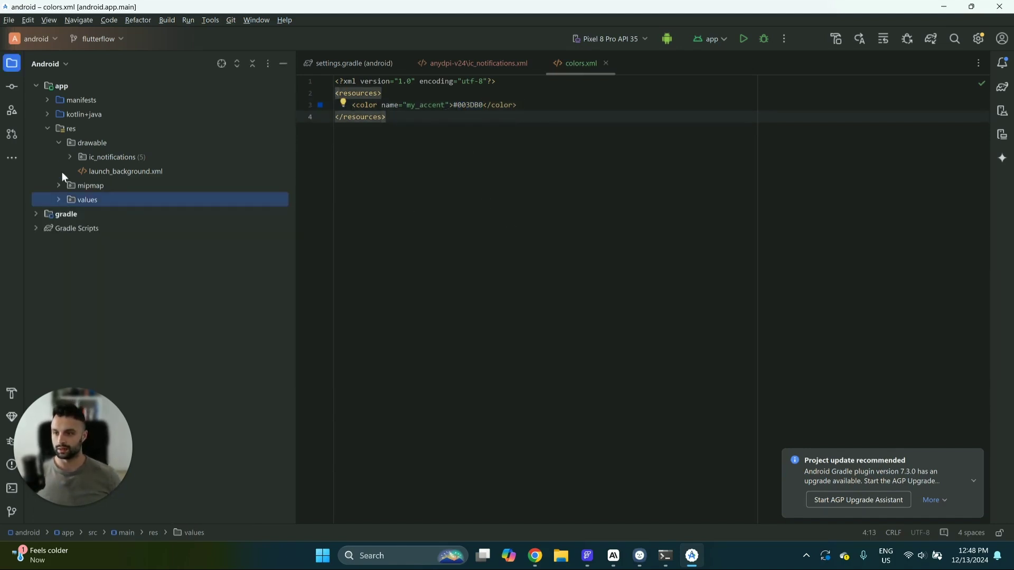
left_click(57, 141)
mouse_move(421, 104)
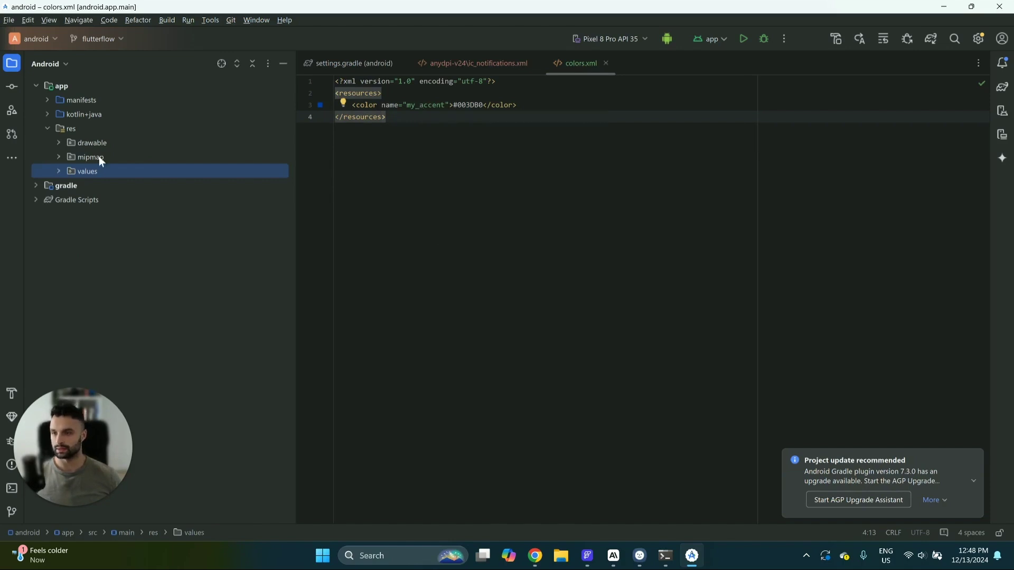
left_click(47, 127)
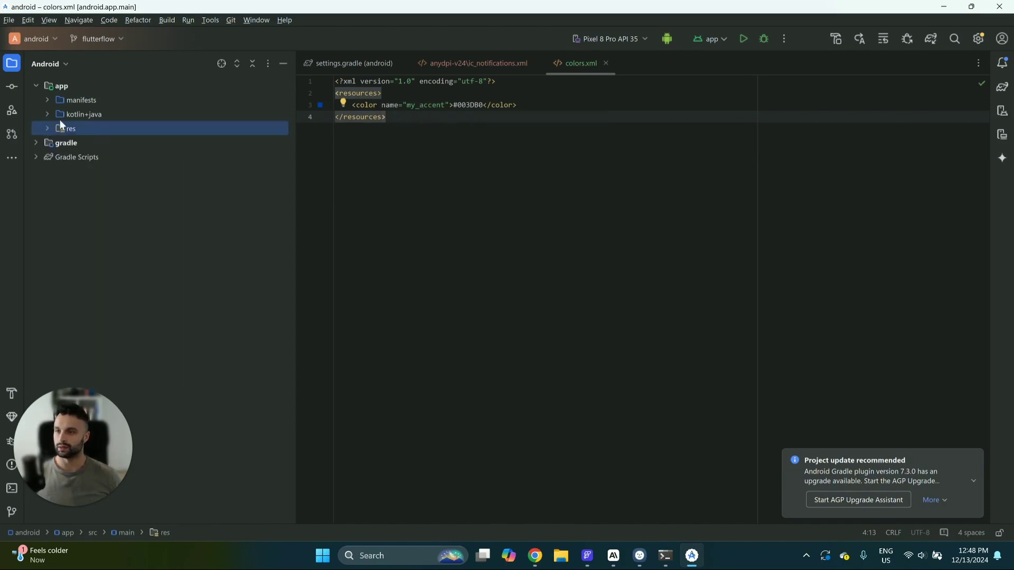
left_click(48, 100)
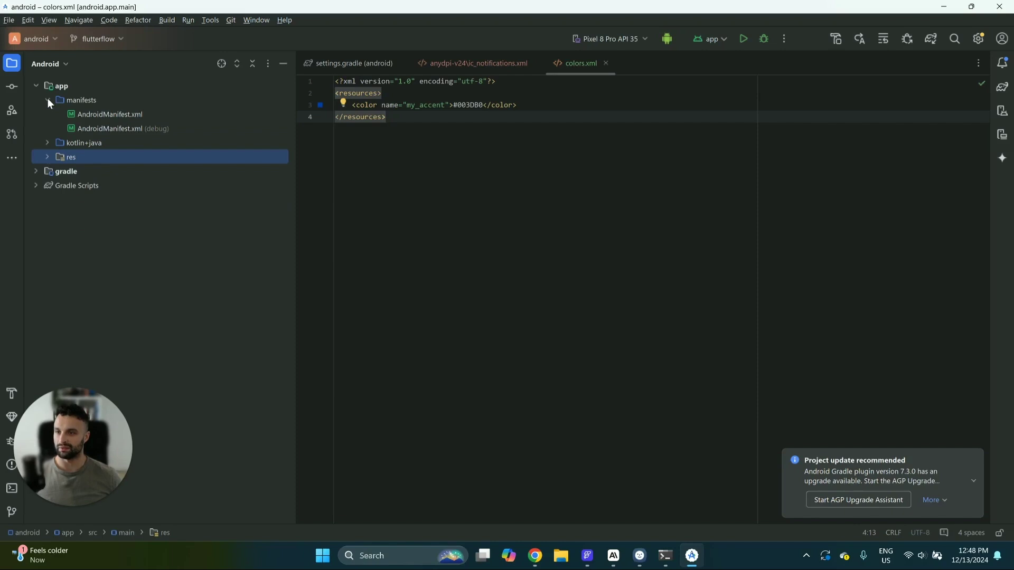
left_click(119, 115)
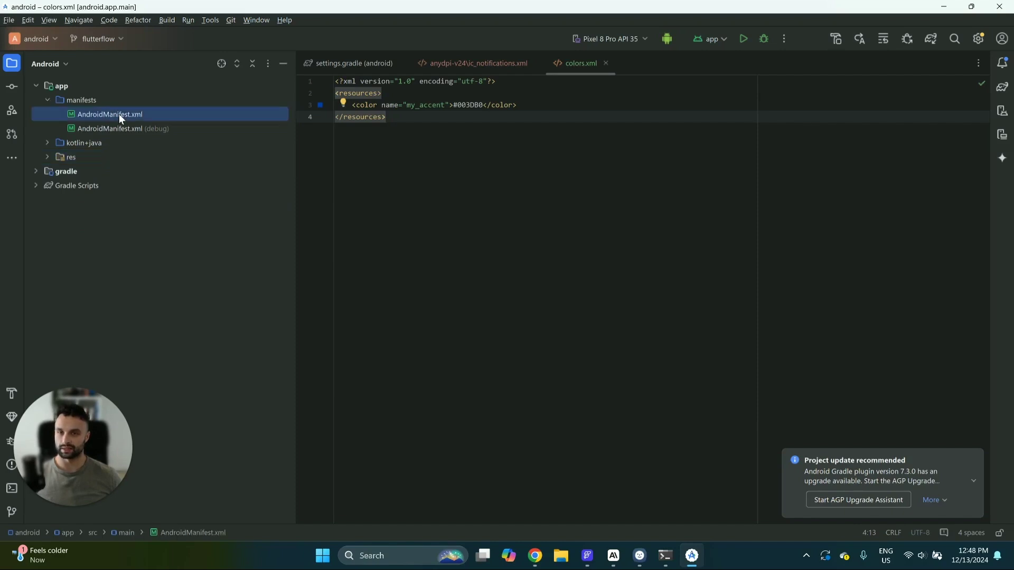
double_click(119, 114)
Locate the closing application tag and the blank lines before it at the end of AndroidManifest.xml.
scroll(567, 337, "down", 10)
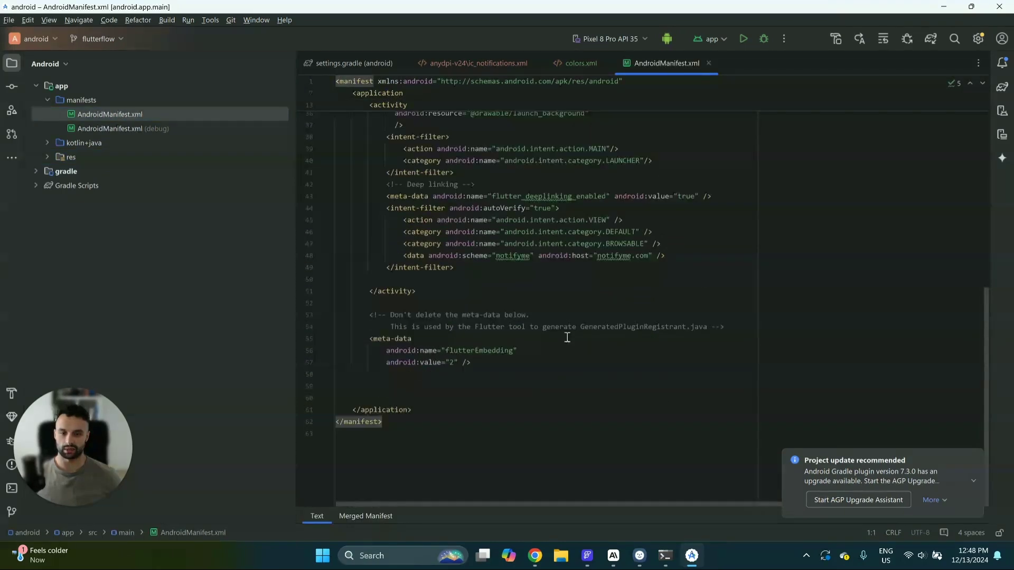
left_click(449, 386)
left_click(435, 400)
left_click(414, 379)
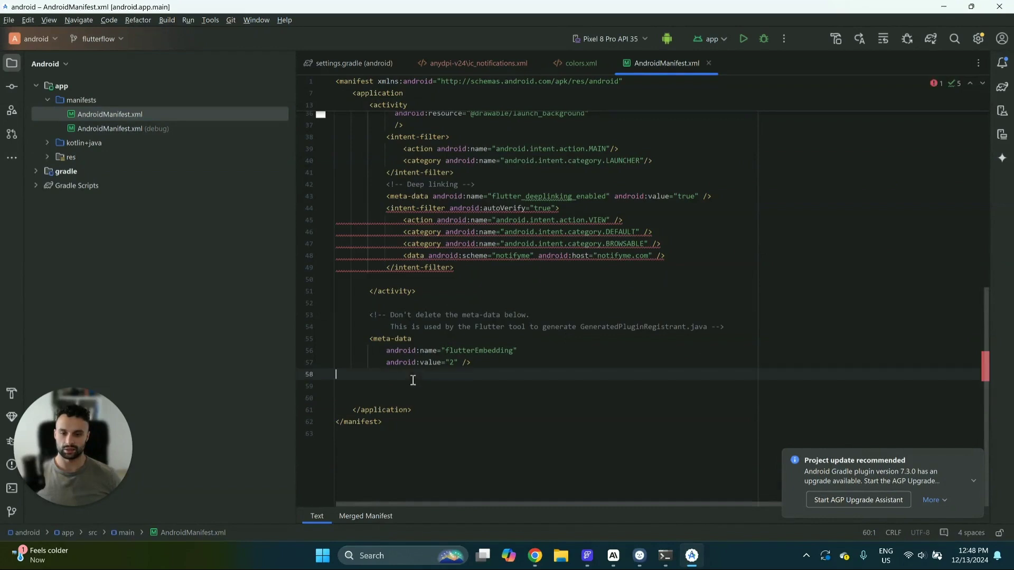
left_click(416, 391)
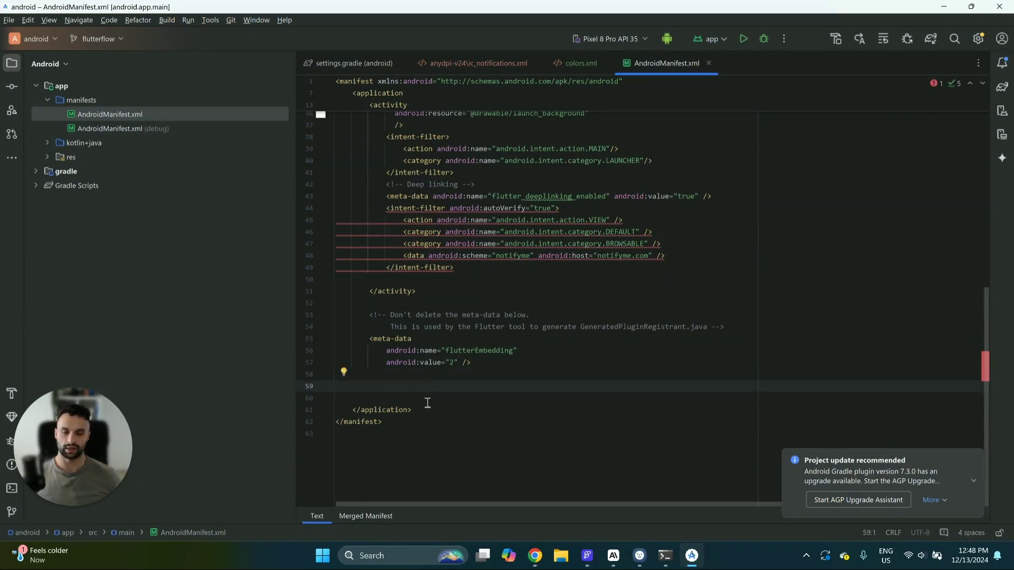
left_click_drag(354, 410, 411, 411)
left_click(413, 411)
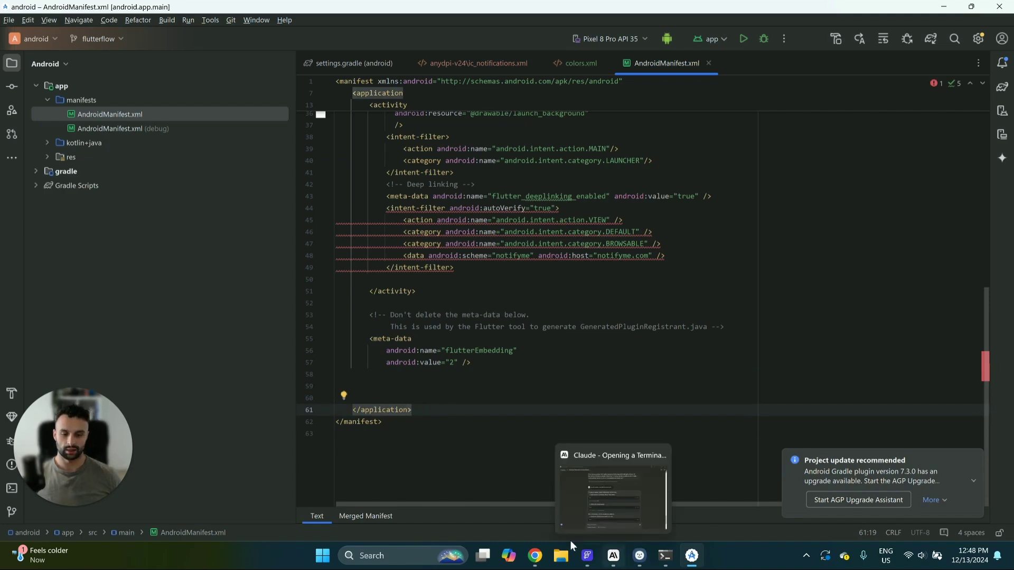
Switch to the Notion guide in Chrome and copy the default notification icon and color meta-data entries from step 11.
mouse_move(590, 558)
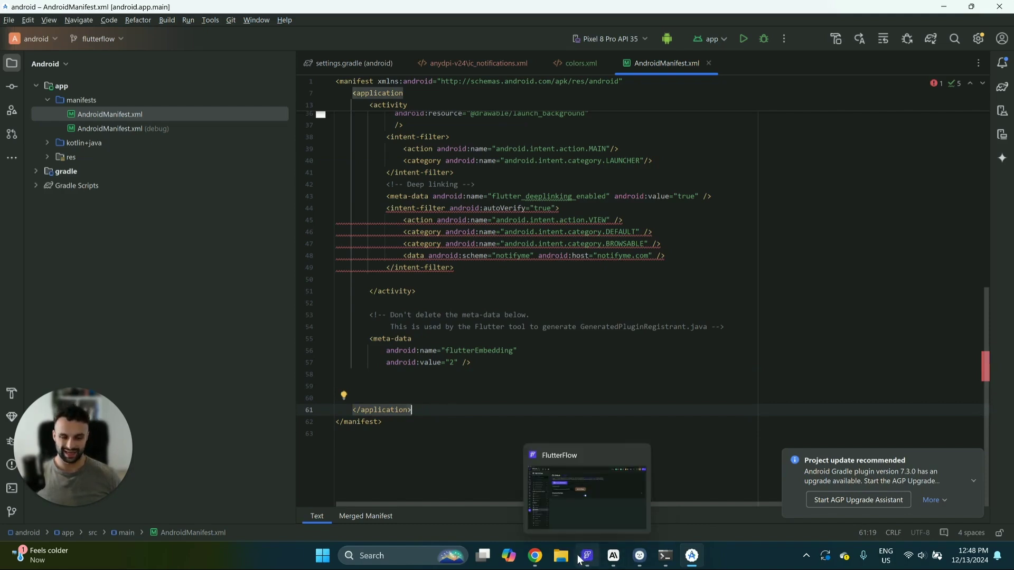
left_click(541, 558)
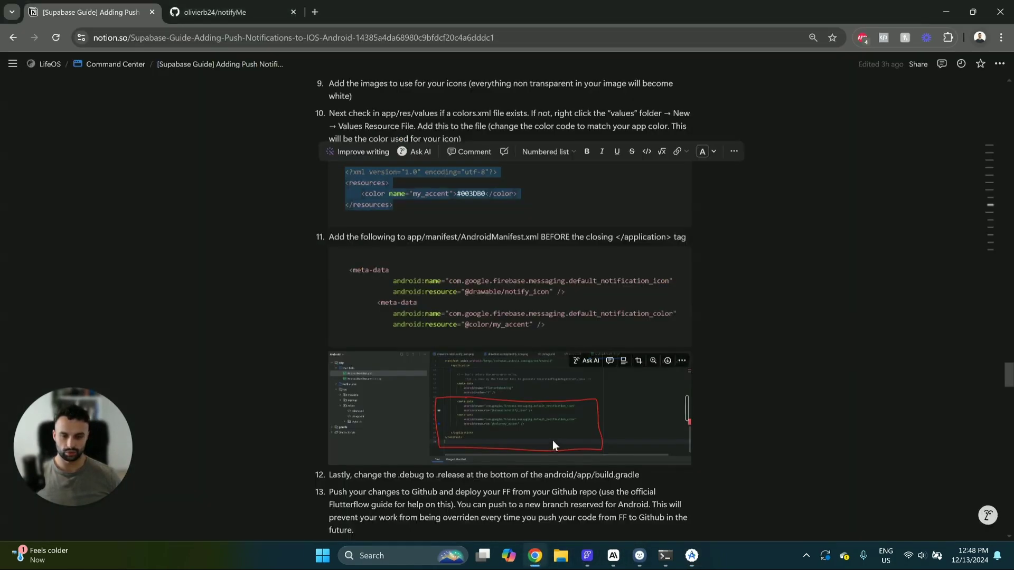
scroll(577, 142, "down", 3)
left_click_drag(549, 207, 349, 151)
key("ctrl+c")
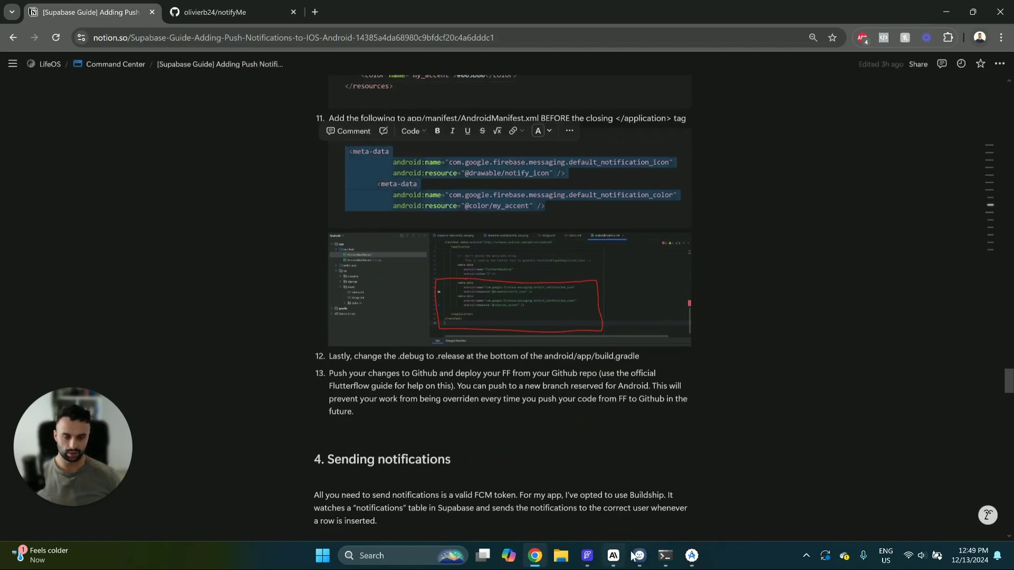
Return to Android Studio and paste the Firebase notification icon and color meta-data before the closing application tag in AndroidManifest.xml.
left_click(691, 555)
left_click(457, 381)
key("ctrl+v")
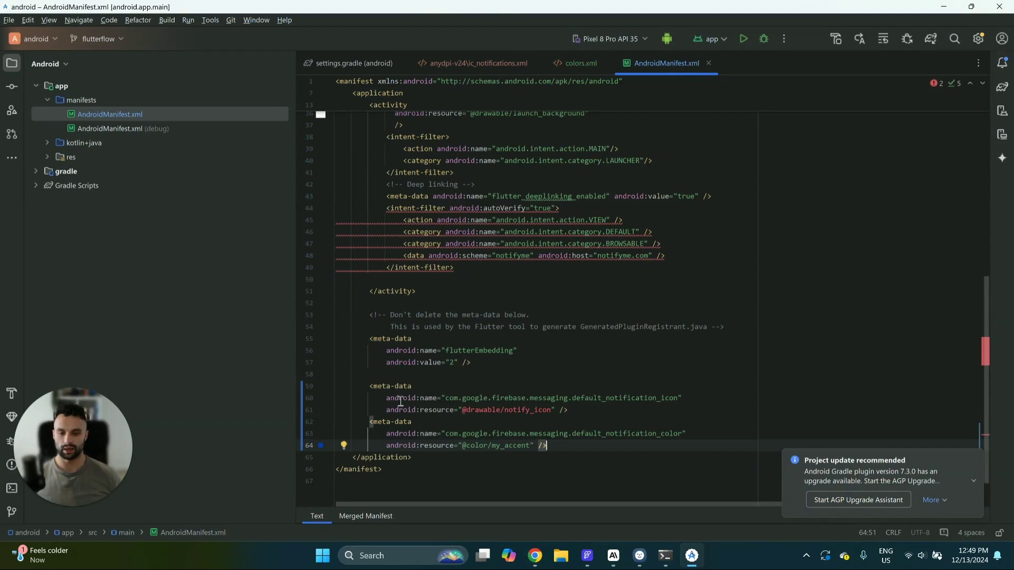
double_click(508, 410)
double_click(508, 447)
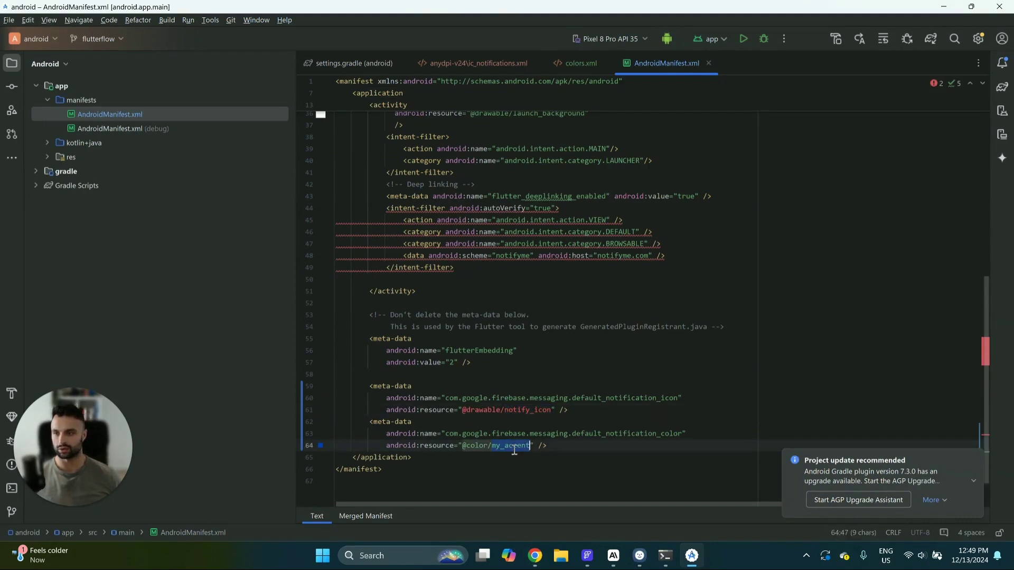
Expand the res folder and its drawable subfolder to check colors.xml and the ic_notifications drawable against the manifest's resource references.
left_click(47, 157)
left_click(115, 213)
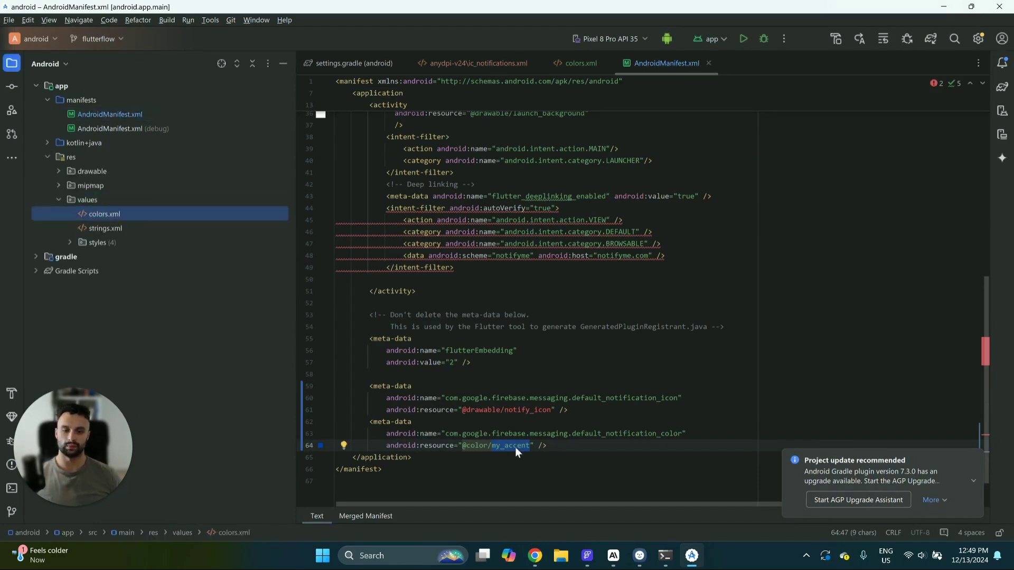
double_click(521, 410)
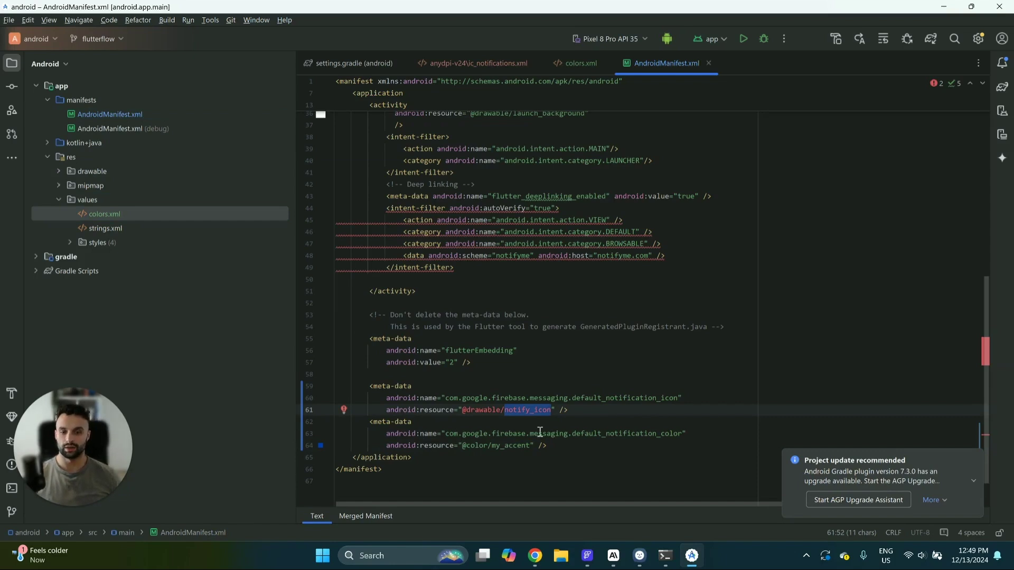
left_click(59, 172)
left_click(100, 187)
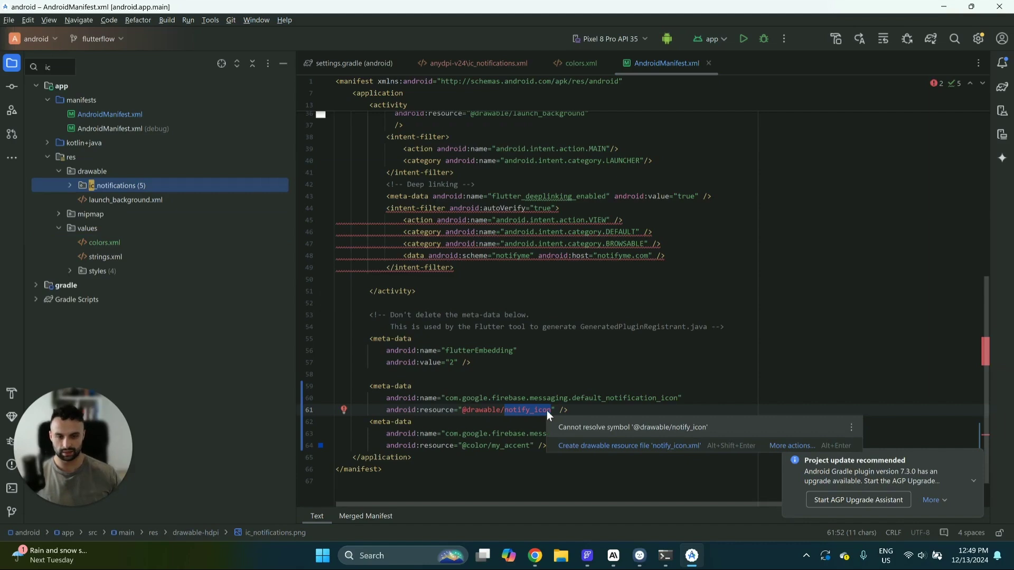
left_click(518, 389)
double_click(528, 410)
type("ic")
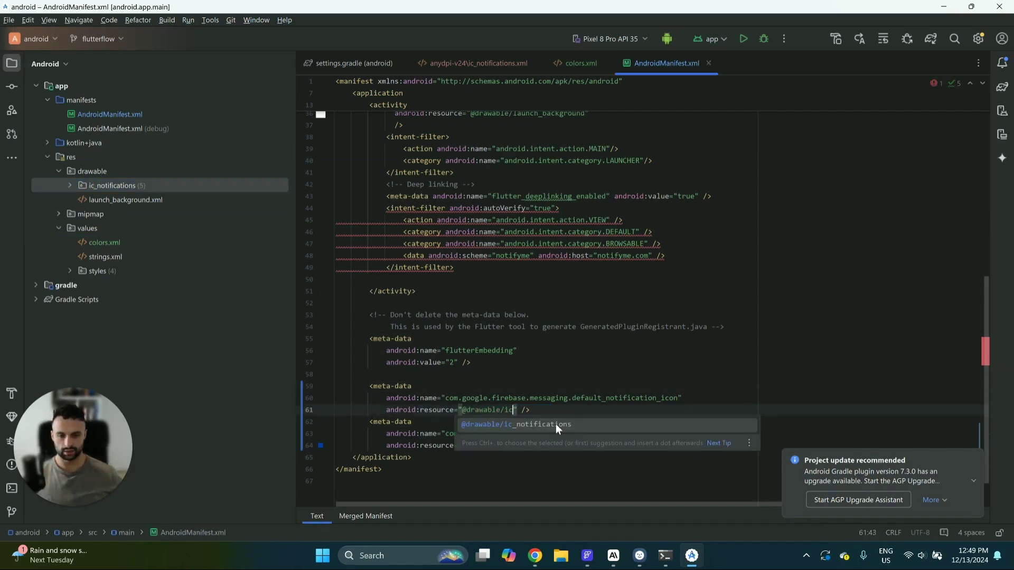
left_click(555, 424)
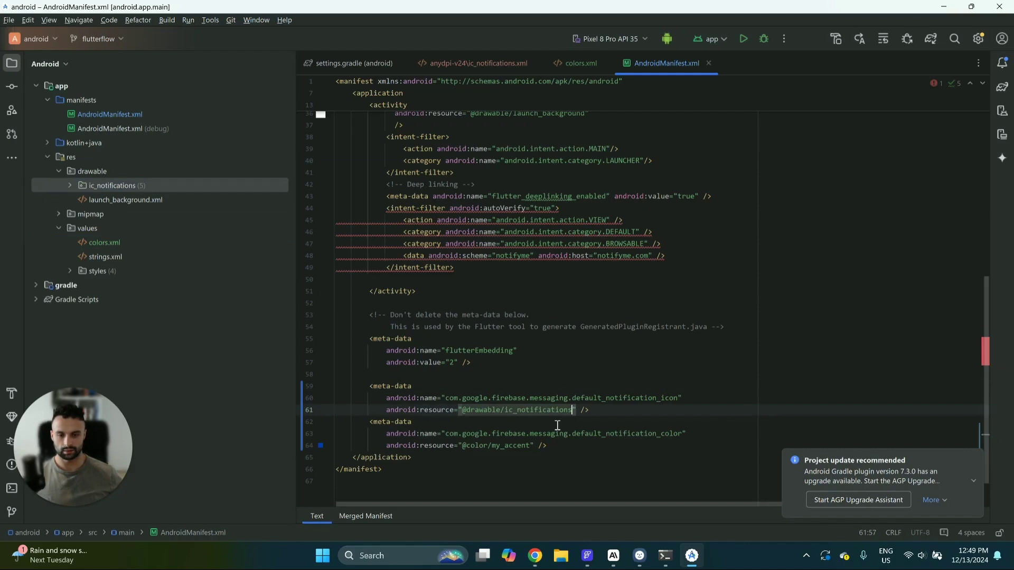
left_click(614, 362)
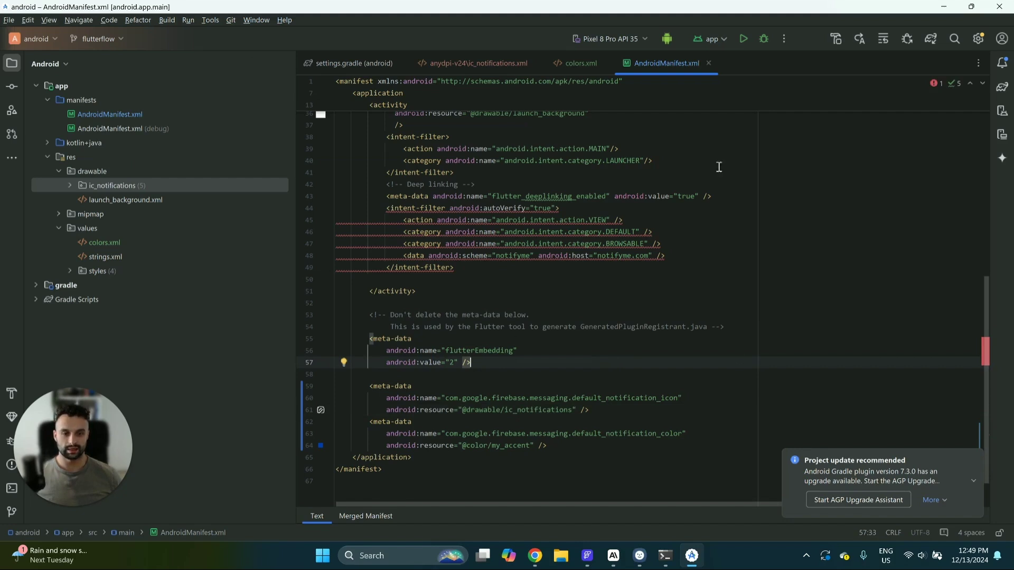
Switch the file tree to the Project view and open build.gradle from the app folder.
left_click(61, 65)
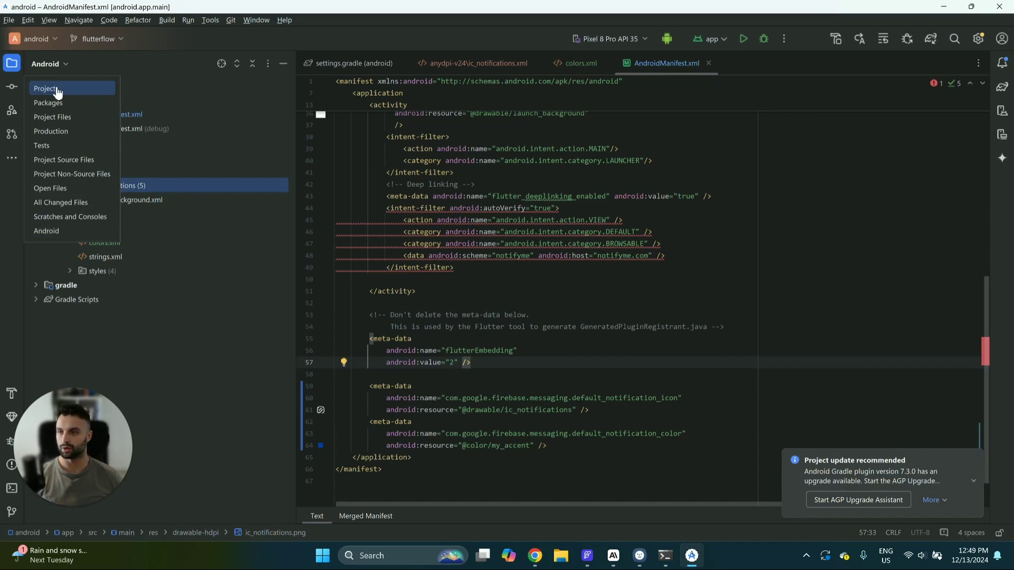
left_click(58, 89)
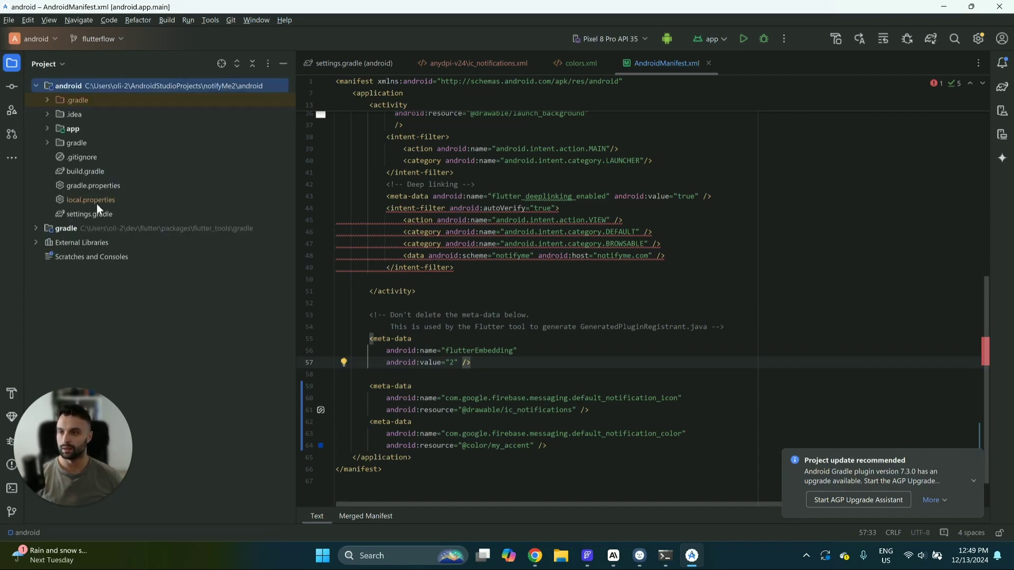
left_click(47, 128)
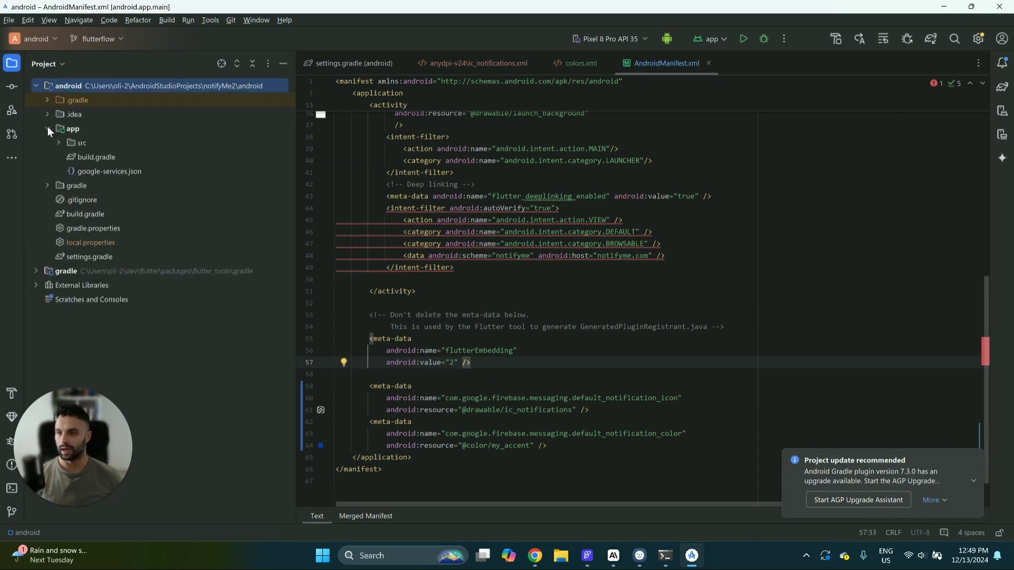
left_click(107, 158)
double_click(103, 158)
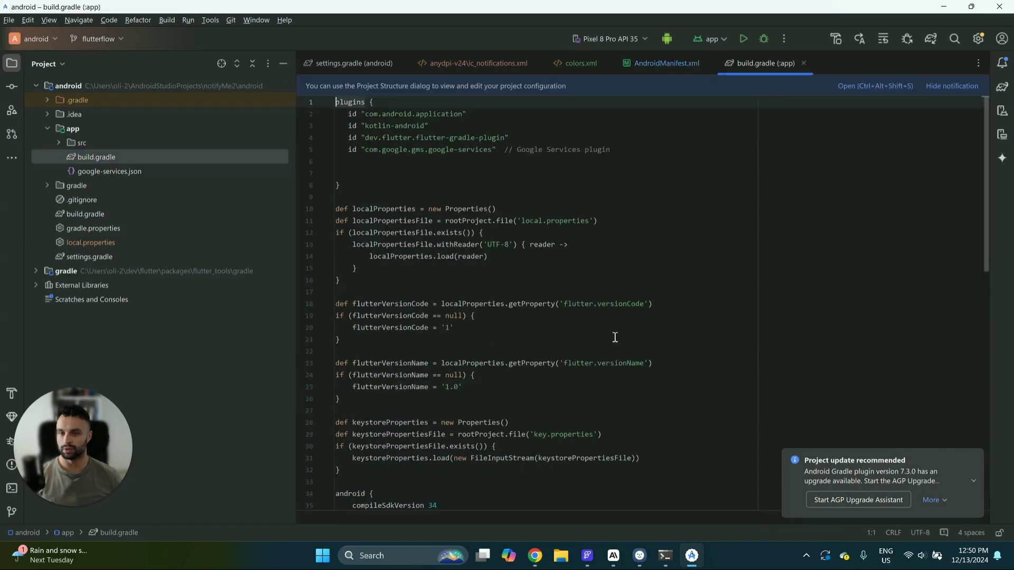
Set the release build type's signingConfig to signingConfigs.release in the app's build.gradle.
scroll(569, 280, "down", 10)
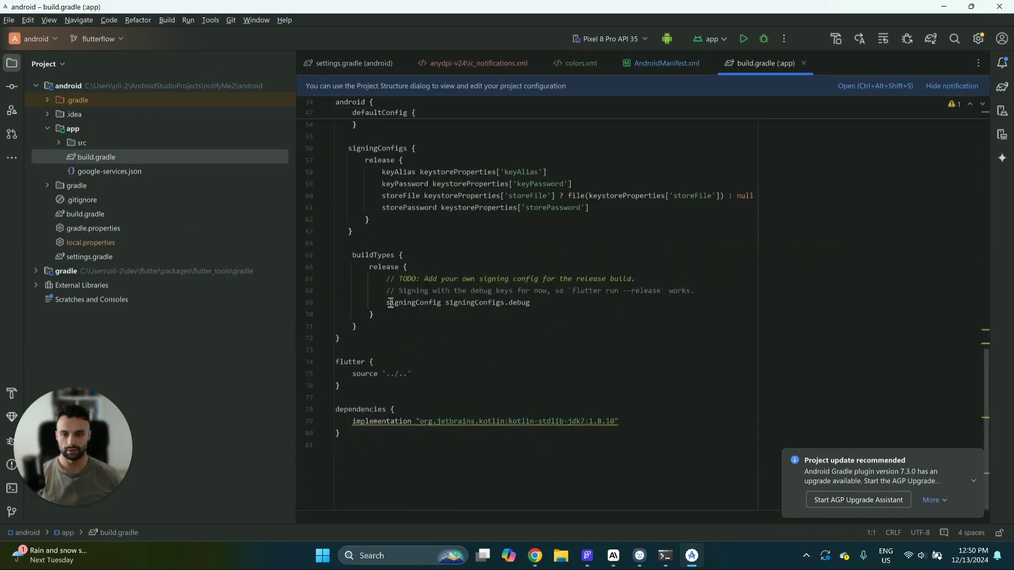
left_click(523, 304)
double_click(523, 304)
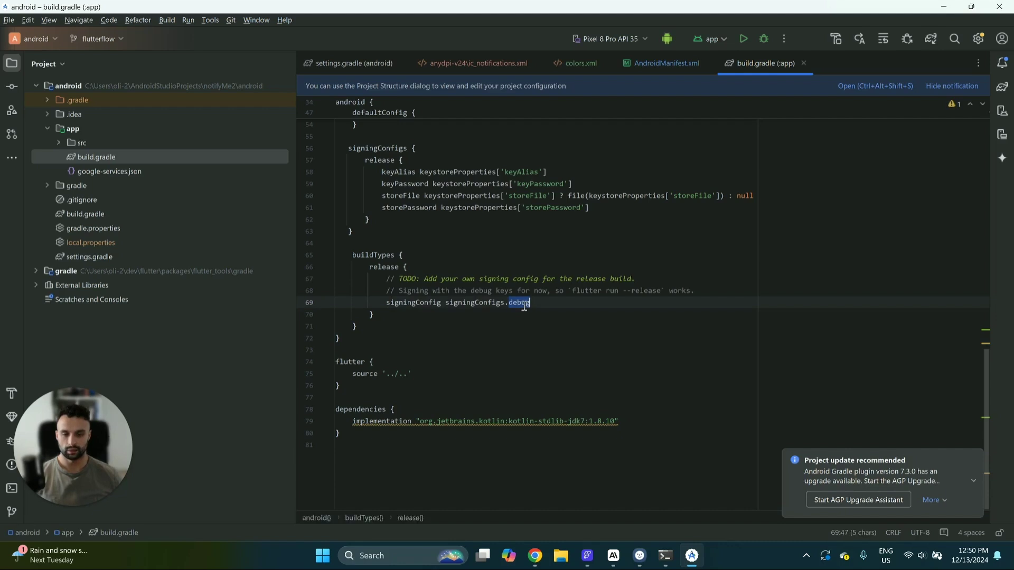
key("BackSpace")
type("real")
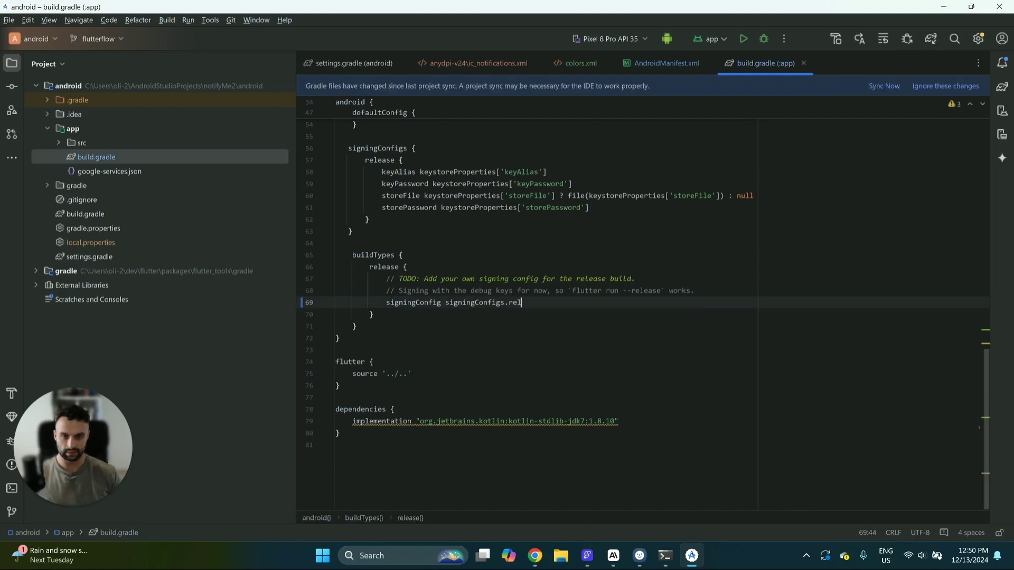
key("Return")
left_click(653, 320)
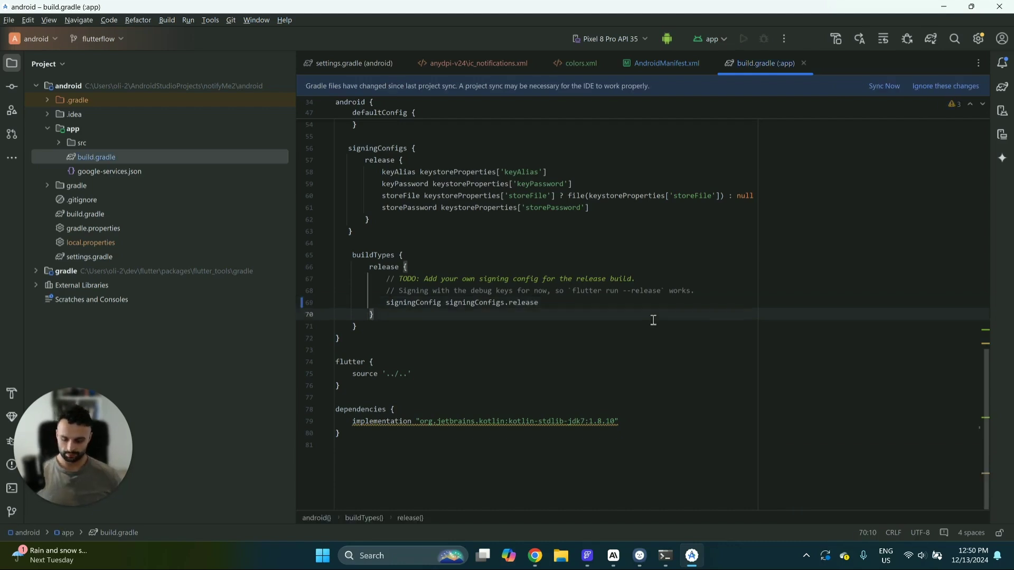
Close all open files in the editor, including colors.xml, AndroidManifest.xml and build.gradle.
left_click(401, 63)
left_click(415, 63)
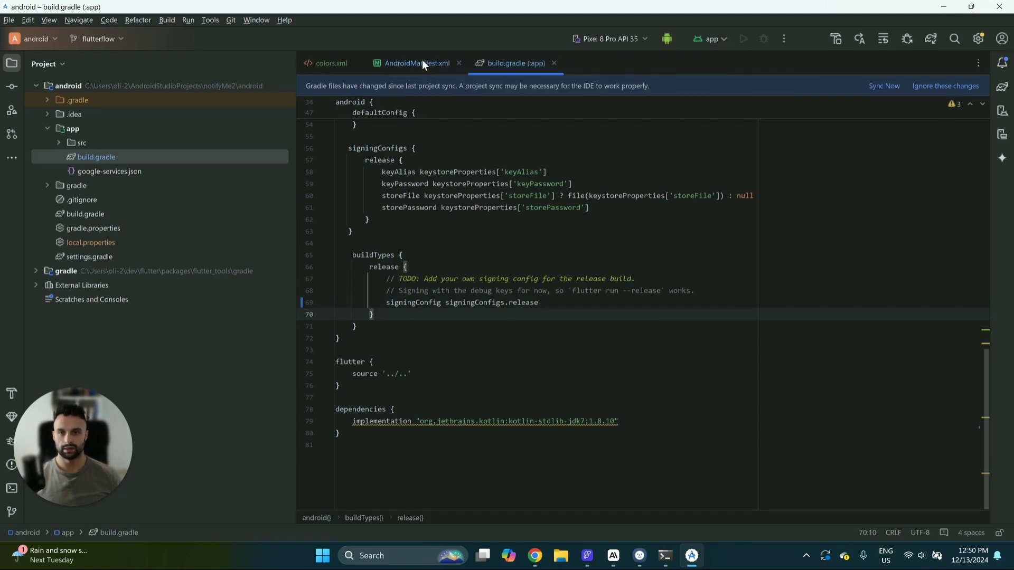
left_click(359, 62)
left_click(354, 63)
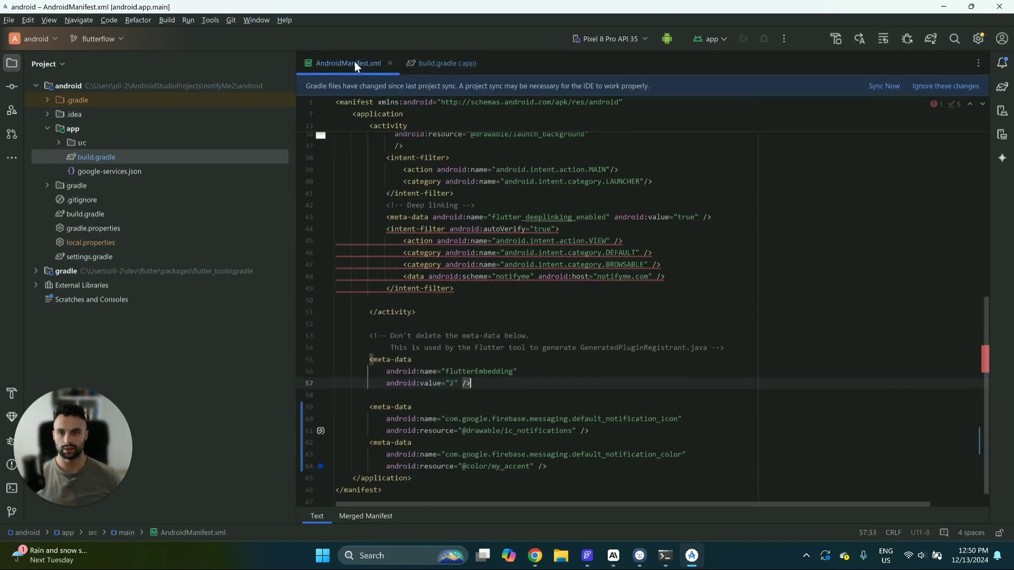
left_click(390, 63)
left_click(381, 63)
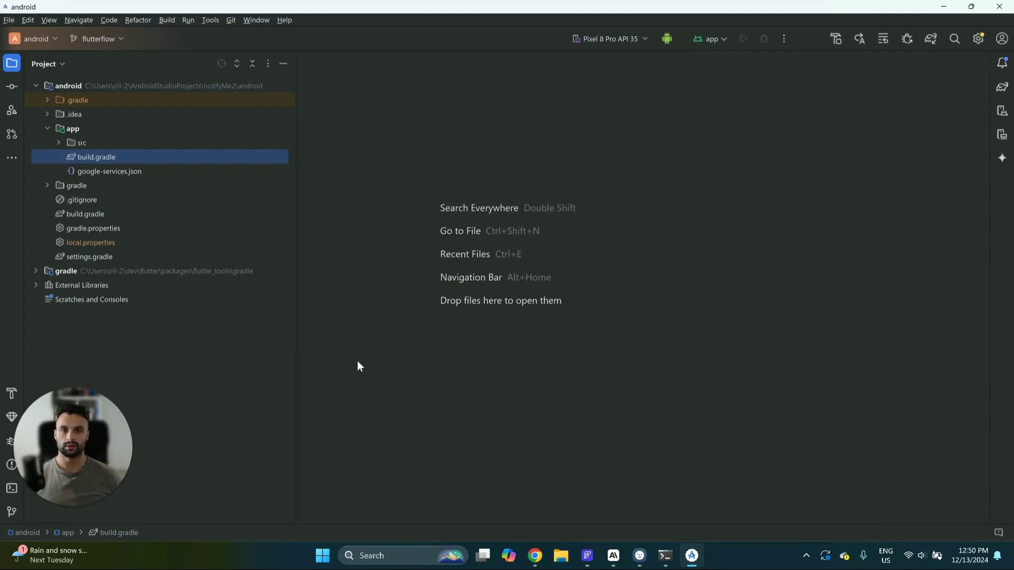
left_click_drag(84, 455, 565, 242)
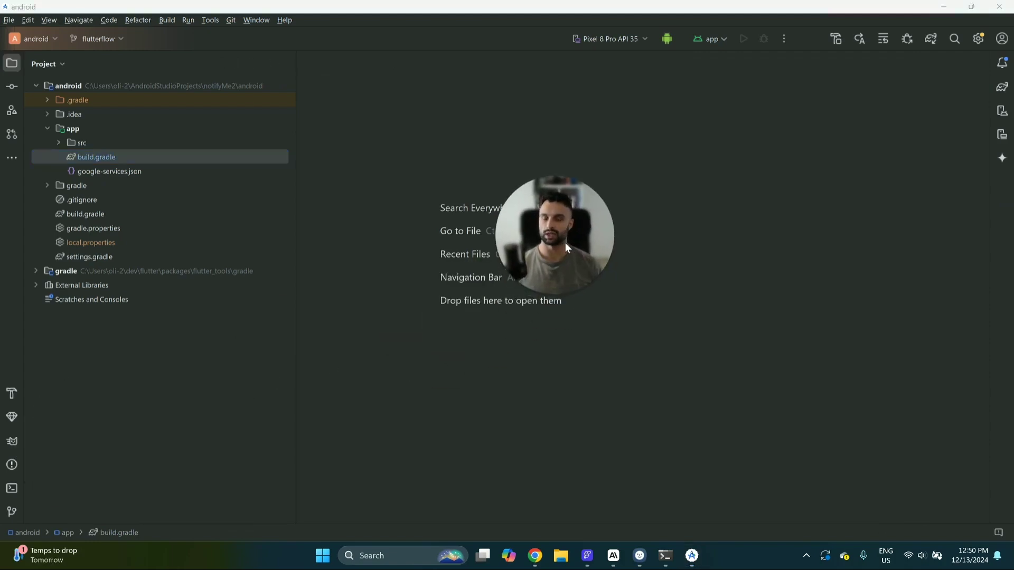
Open the built-in terminal, go up to the parent notifyMe2 folder and run git init.
left_click(16, 488)
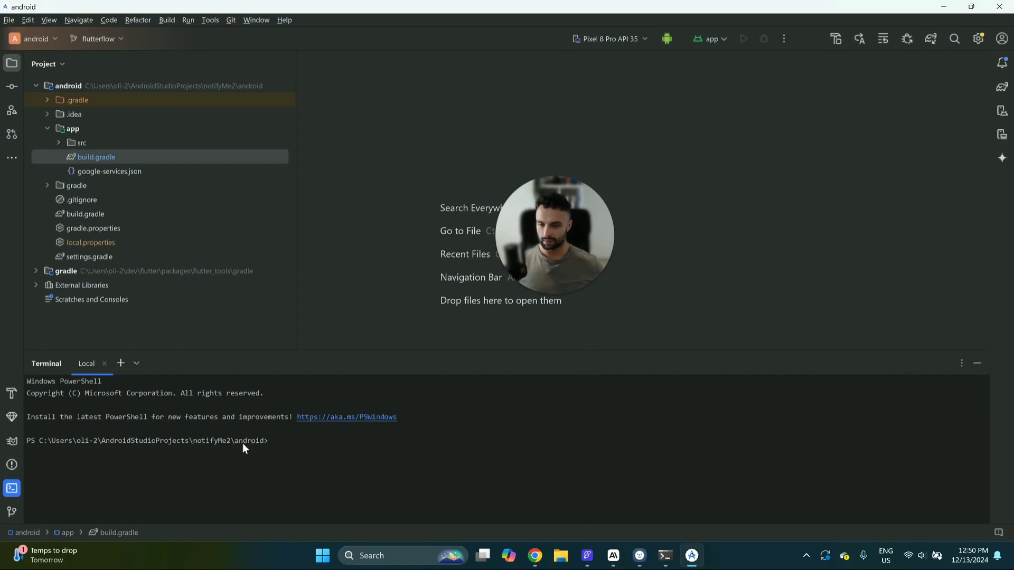
type("cd ")
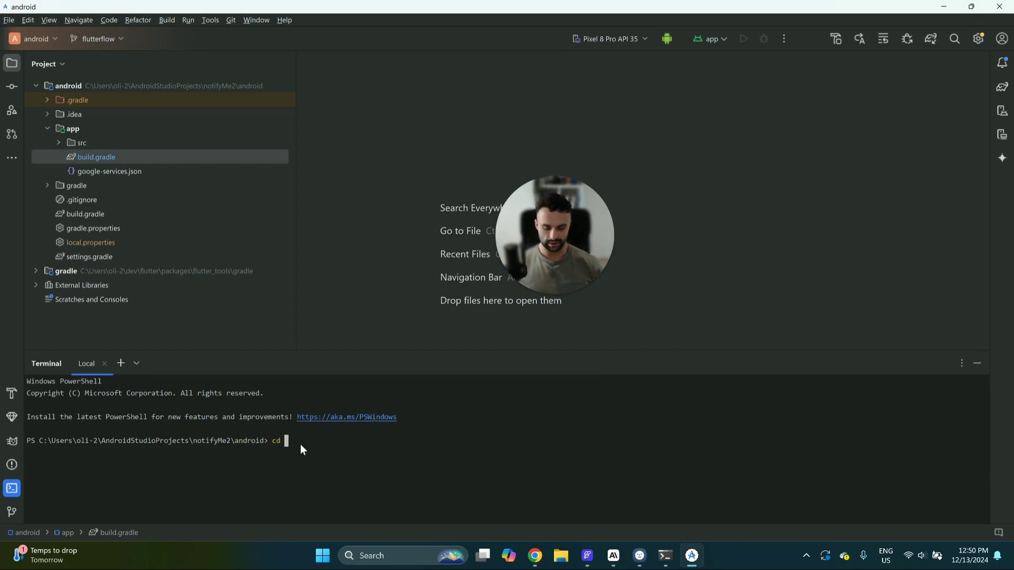
type("..")
key("Return")
type("git i")
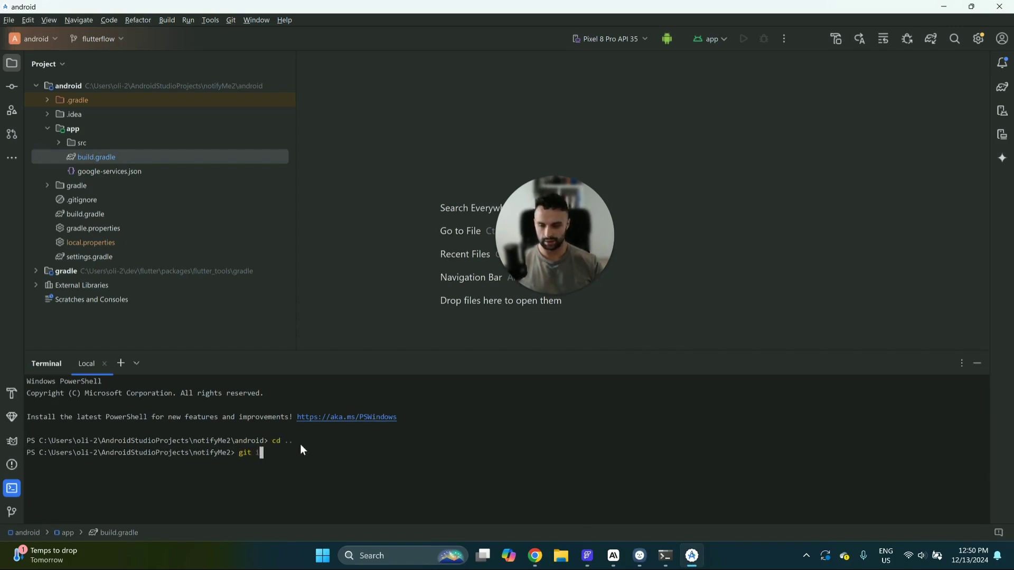
type("nit")
key("Return")
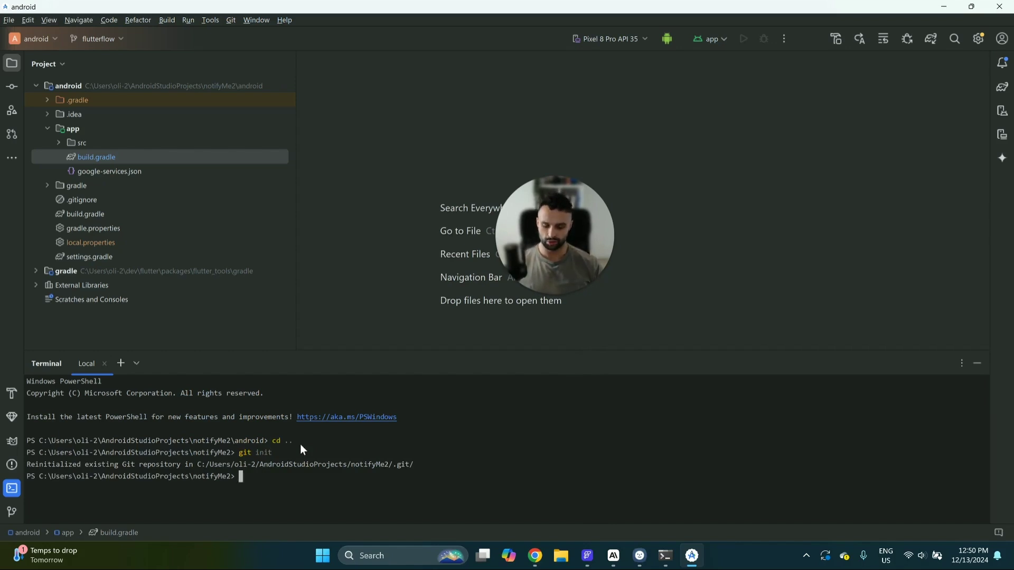
Stage all files with git add . and commit them with the message "Added notif icons".
type("git add .")
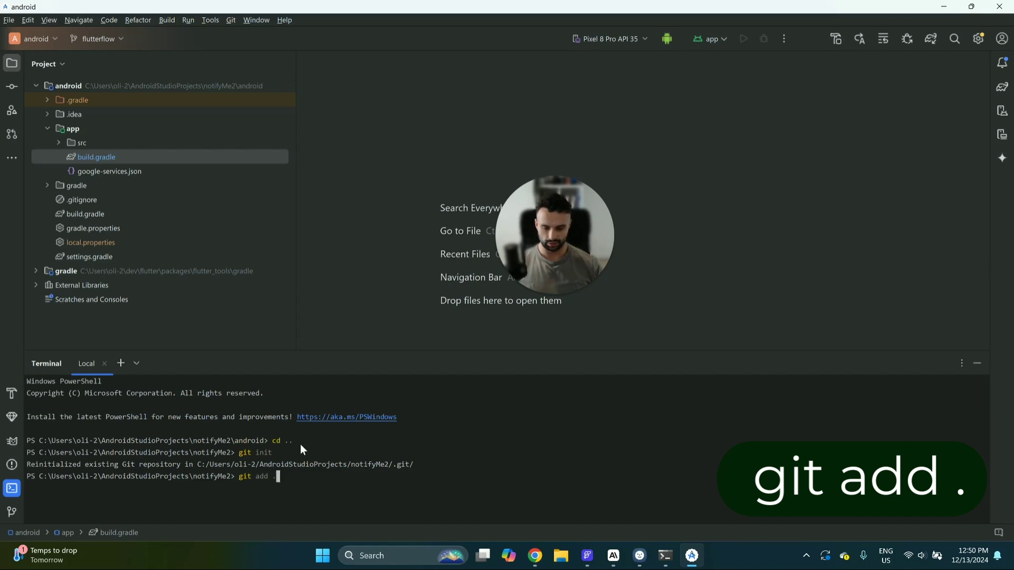
key("Return")
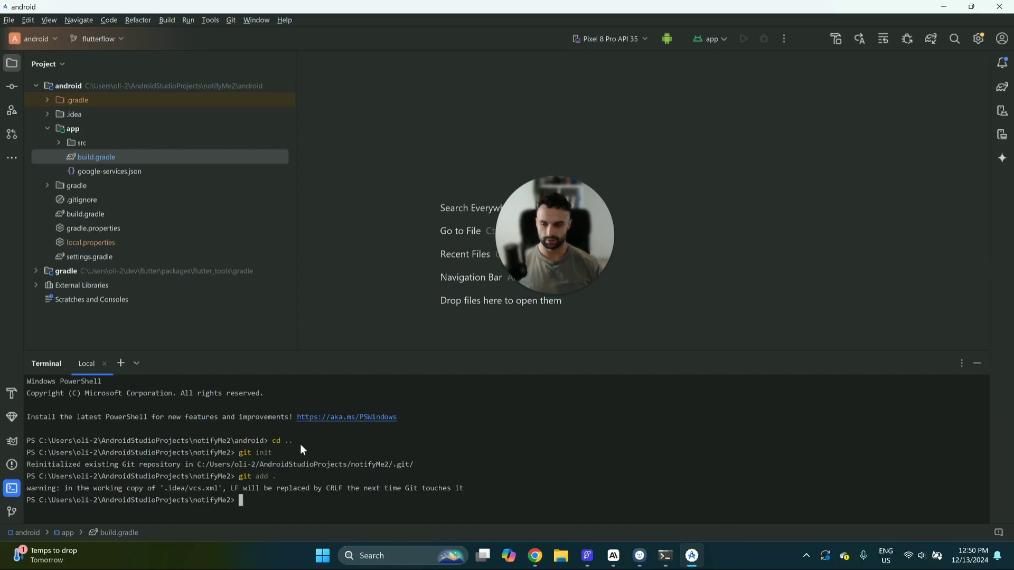
type("git commit ")
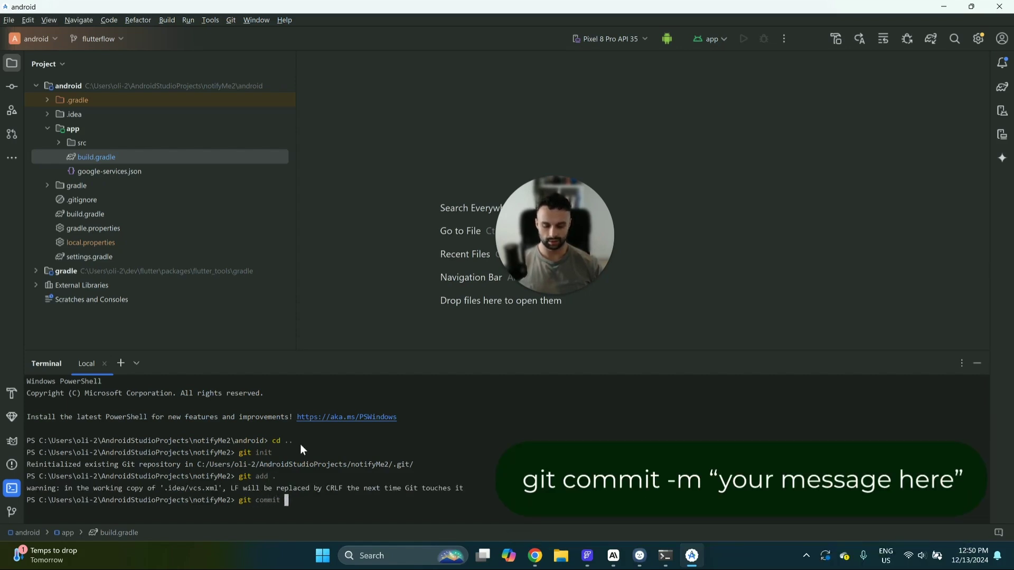
type("-m \"Adde")
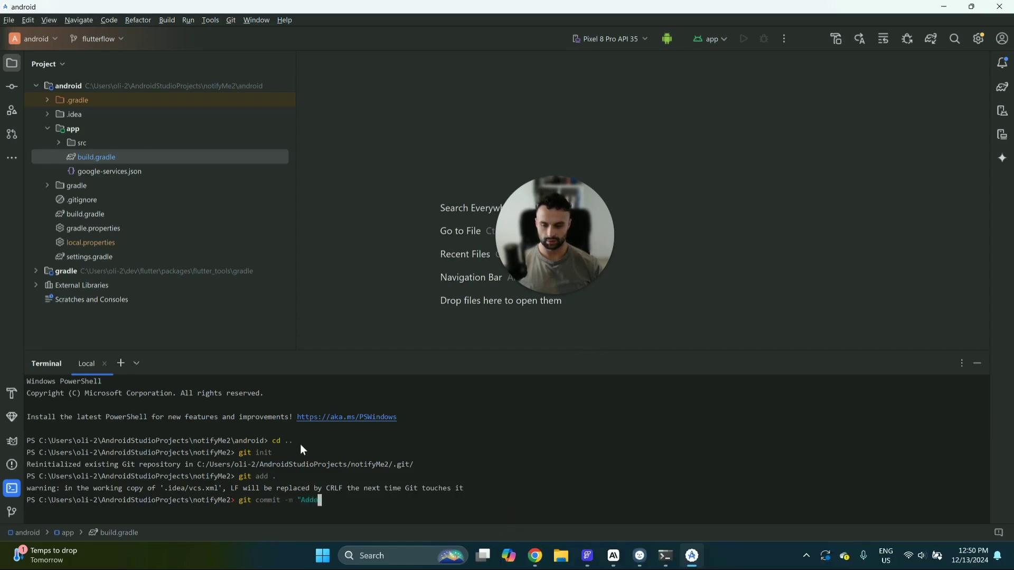
type("d notif icons\"")
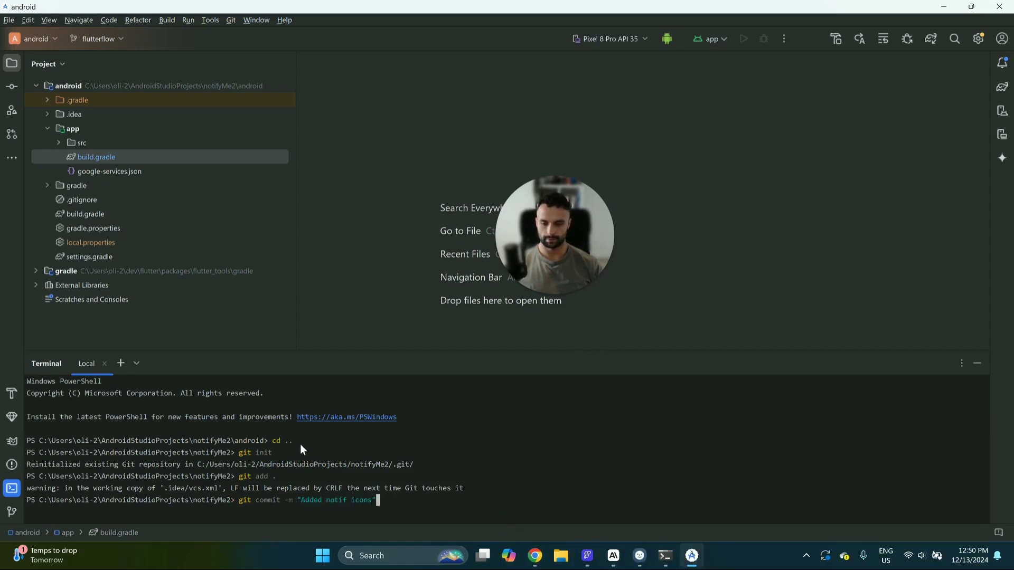
key("Return")
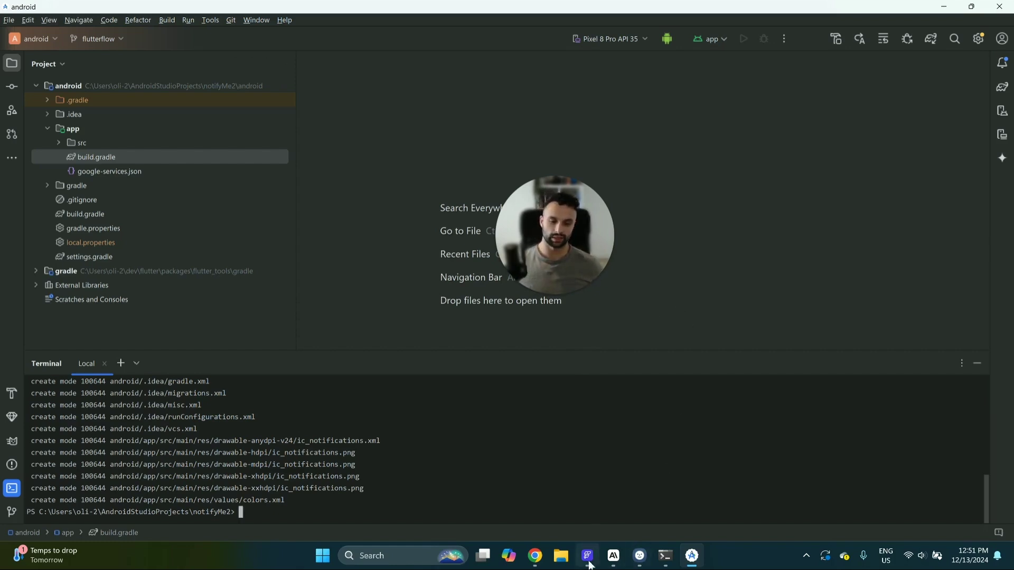
Create and switch to a new branch with git checkout -b notifications.
mouse_move(591, 565)
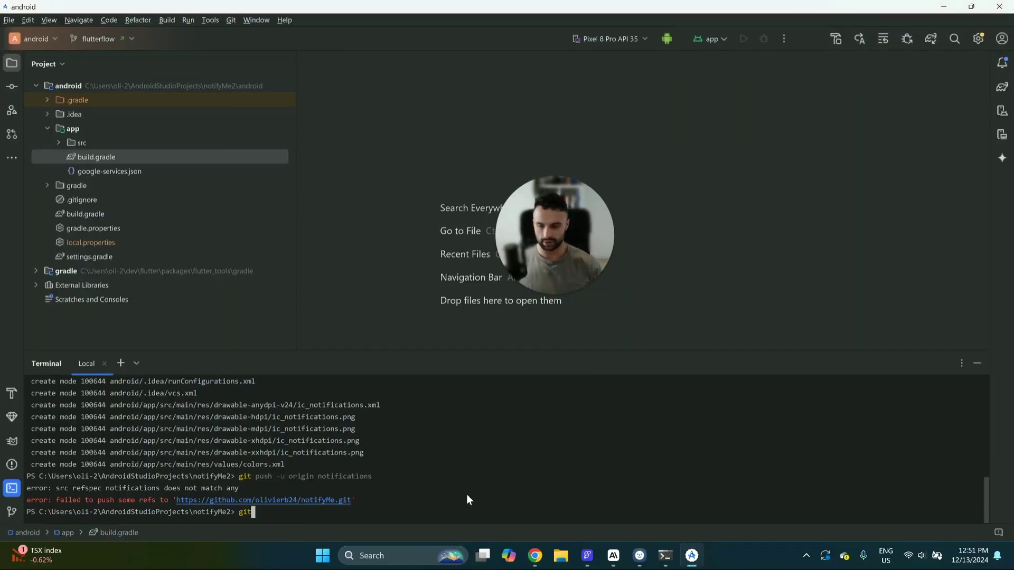
type("checkout -")
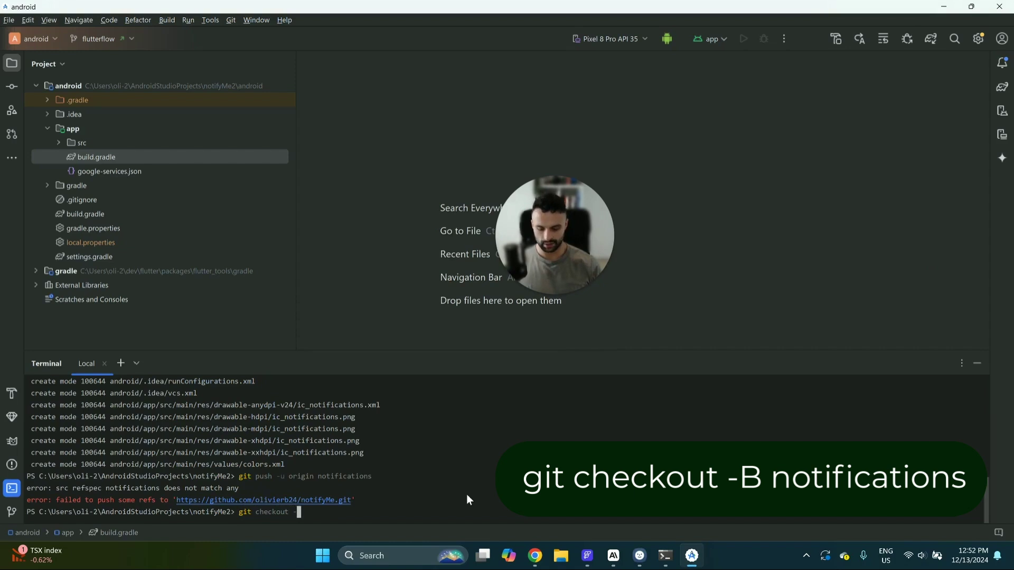
type("b no")
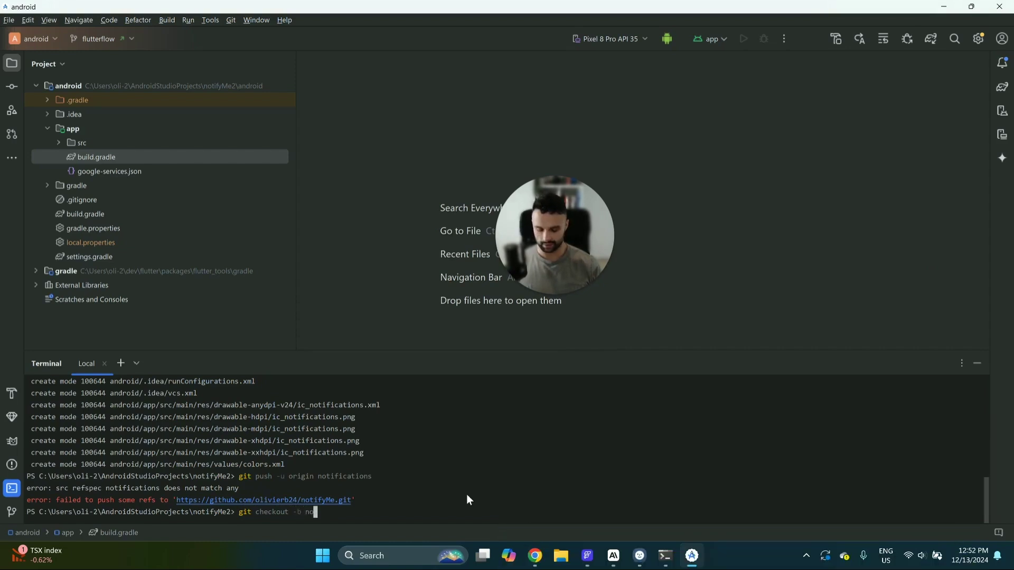
type("tifications")
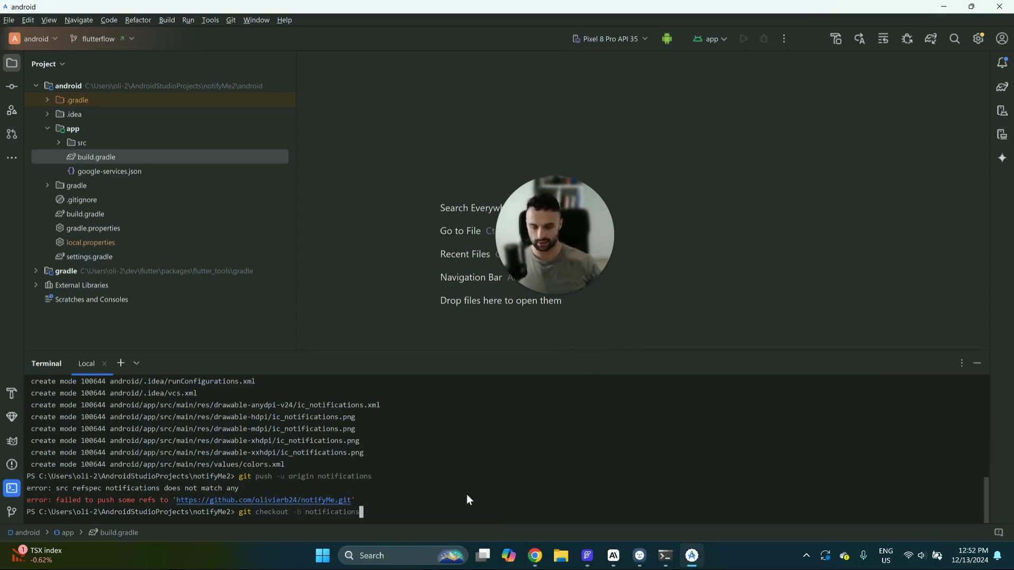
key("Return")
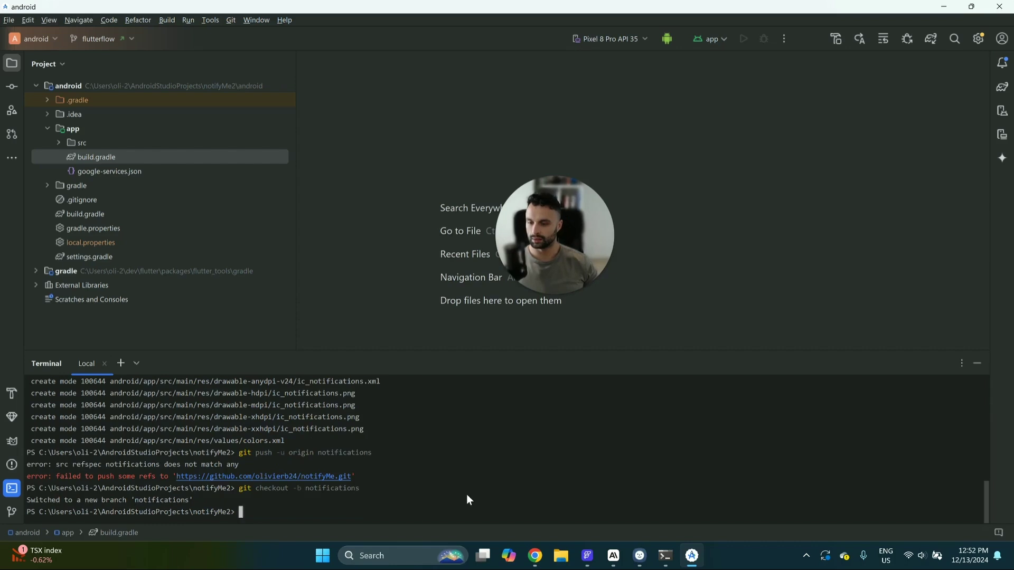
Push the new branch to the remote with git push -u origin notifications.
key("Up")
key("Up")
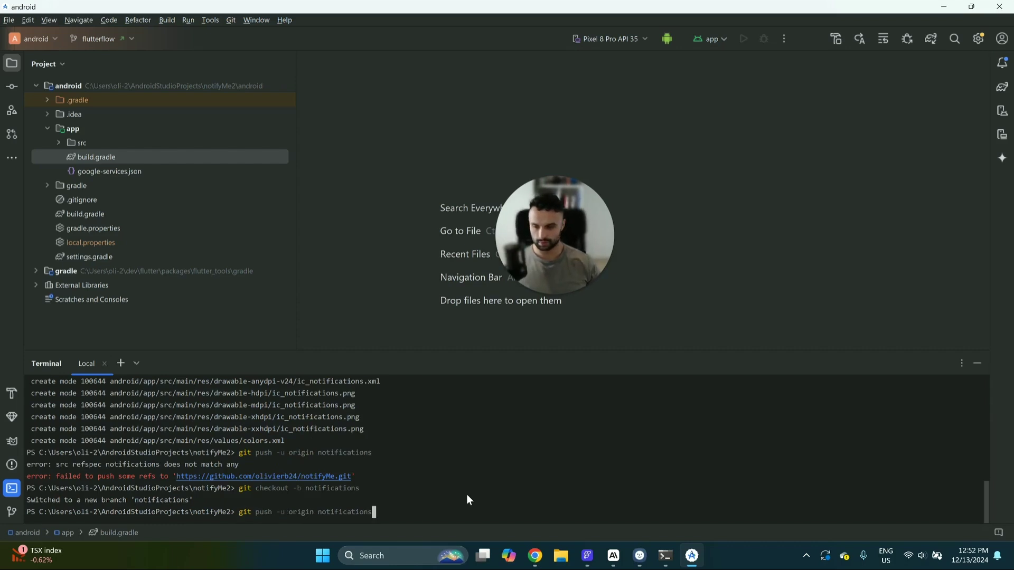
key("Return")
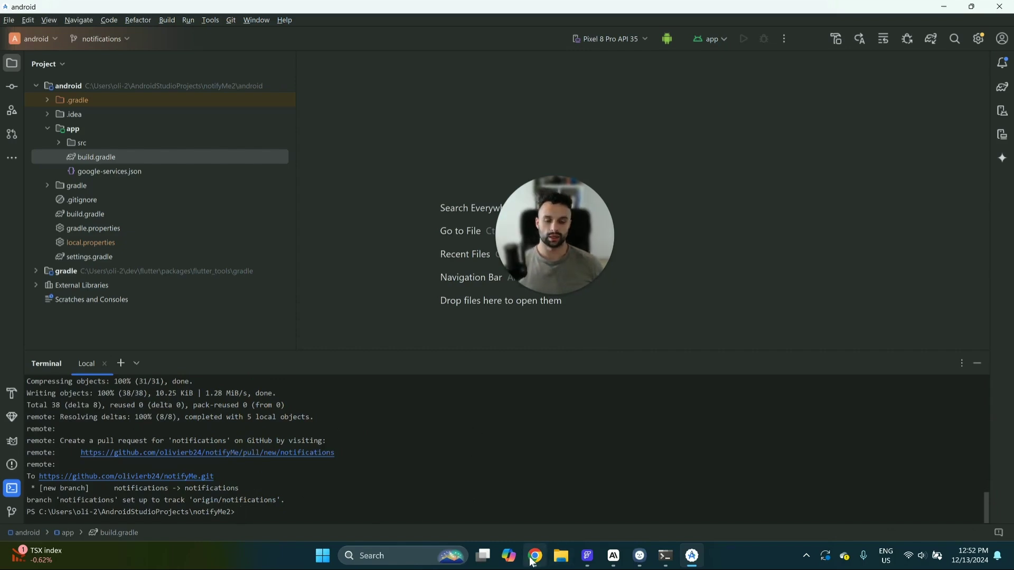
Switch to Chrome, reload the notifyMe repository on GitHub and view its notifications branch.
mouse_move(535, 555)
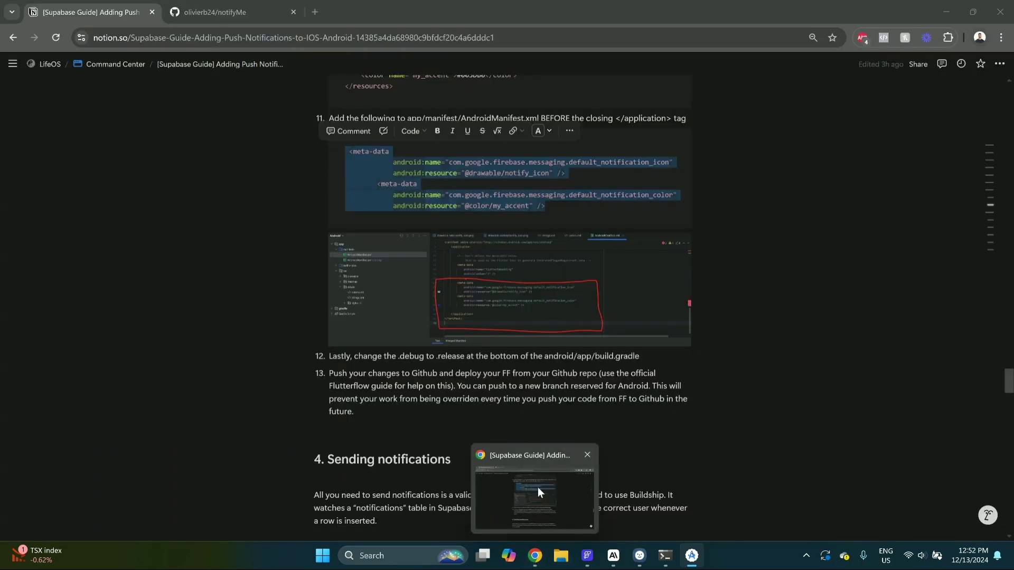
left_click(538, 487)
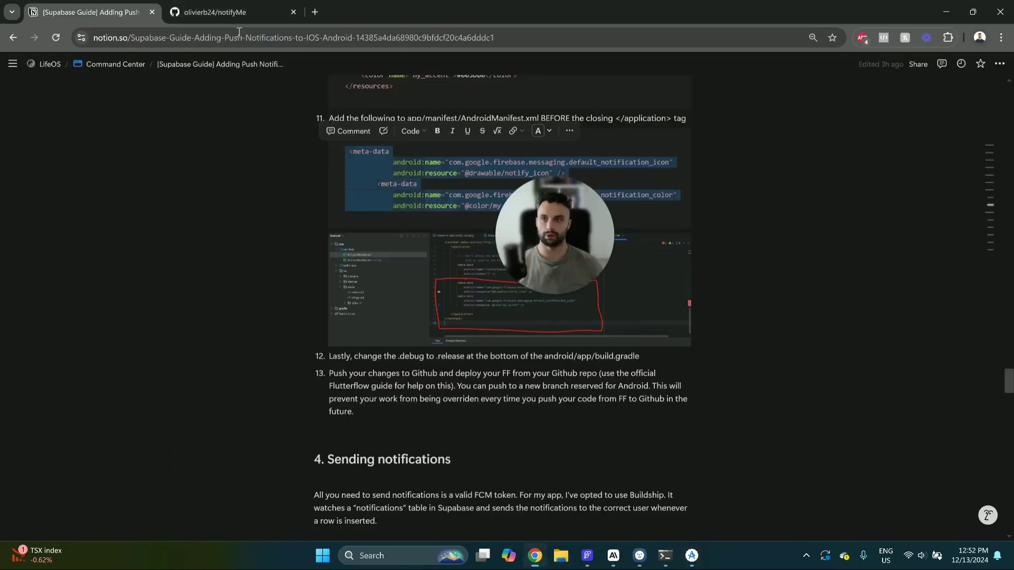
left_click(222, 15)
left_click(55, 37)
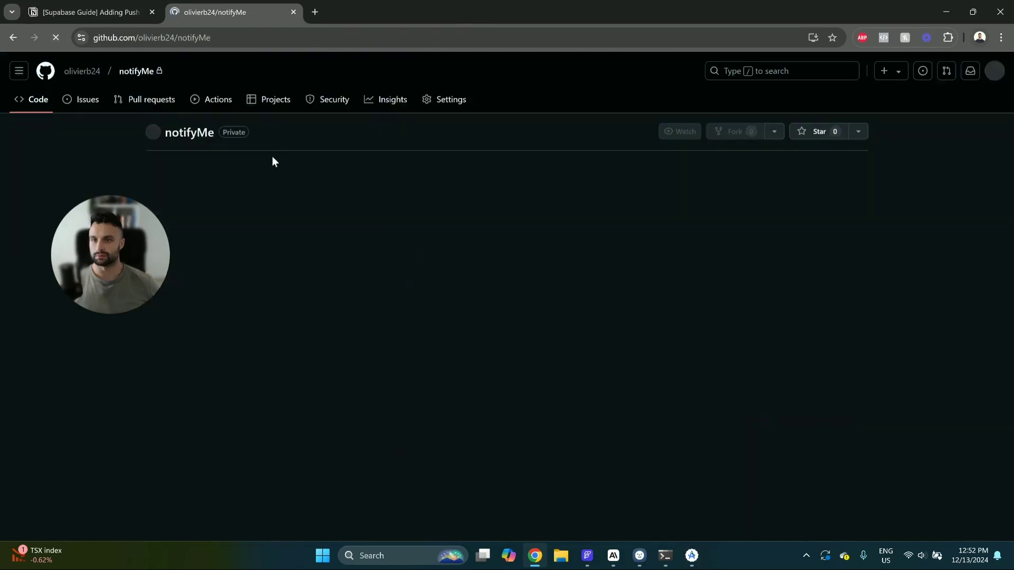
left_click(177, 162)
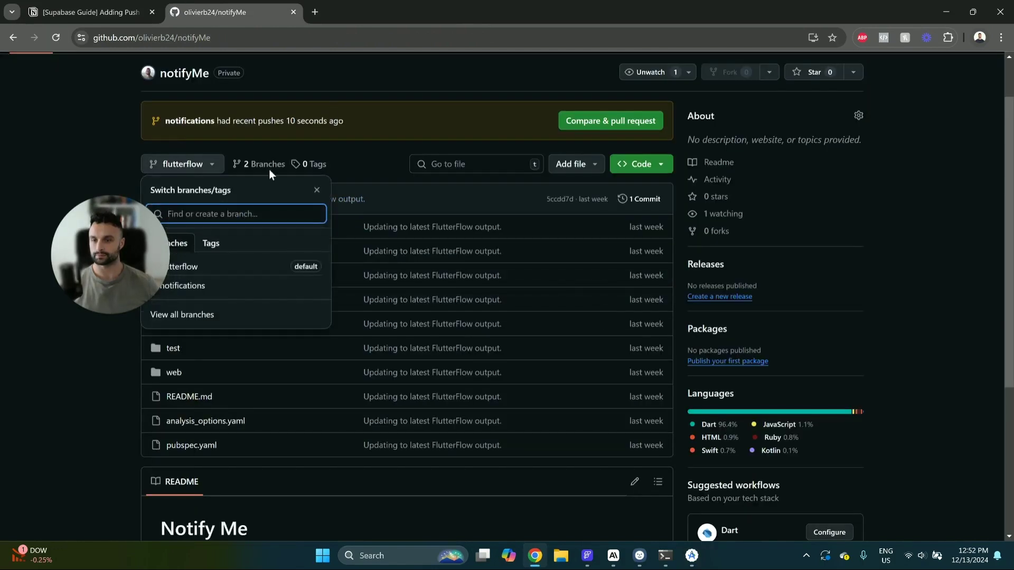
left_click(237, 292)
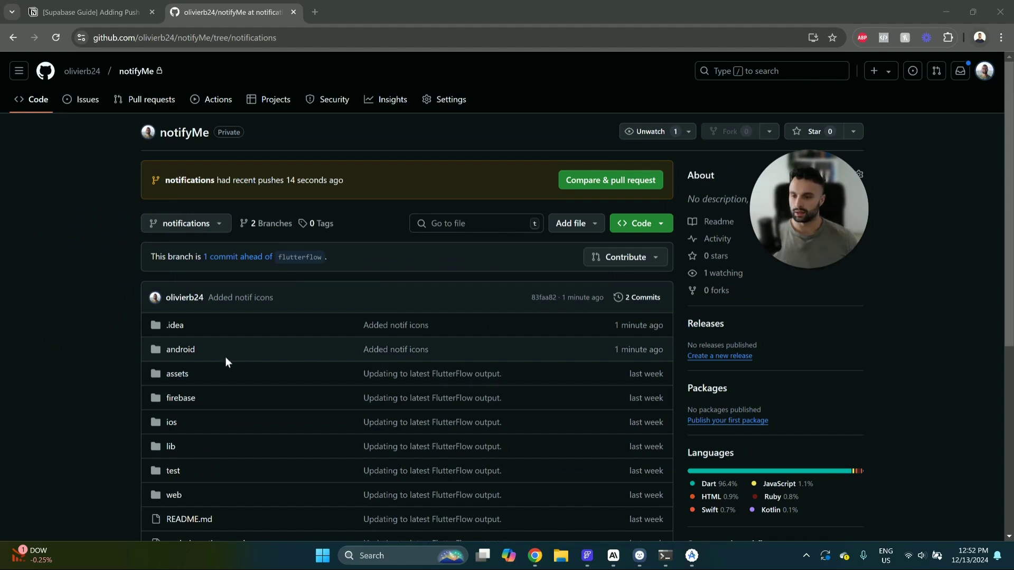
Open android/app/build.gradle on the notifications branch and review its signing and build type configuration.
left_click(190, 356)
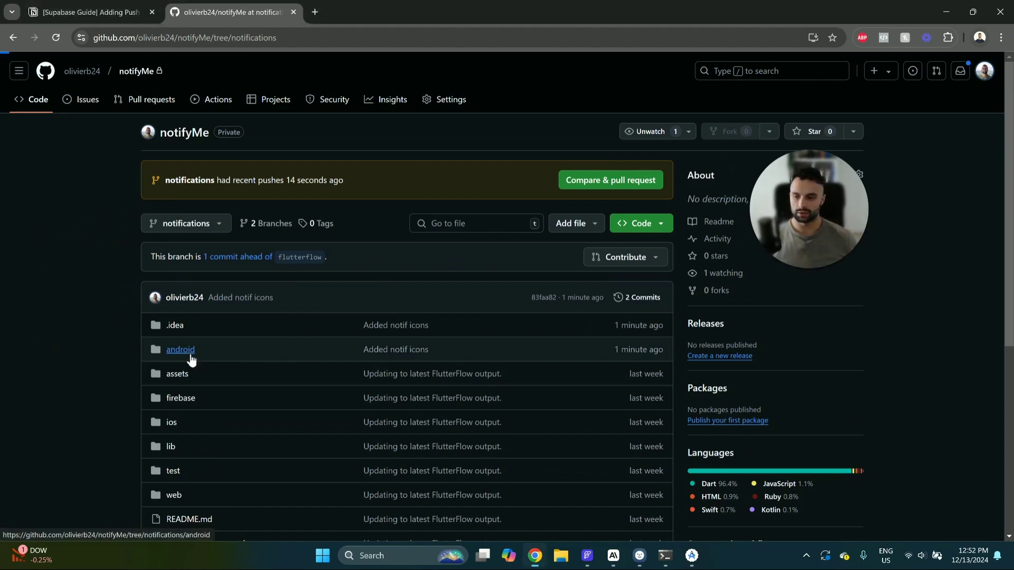
left_click(233, 314)
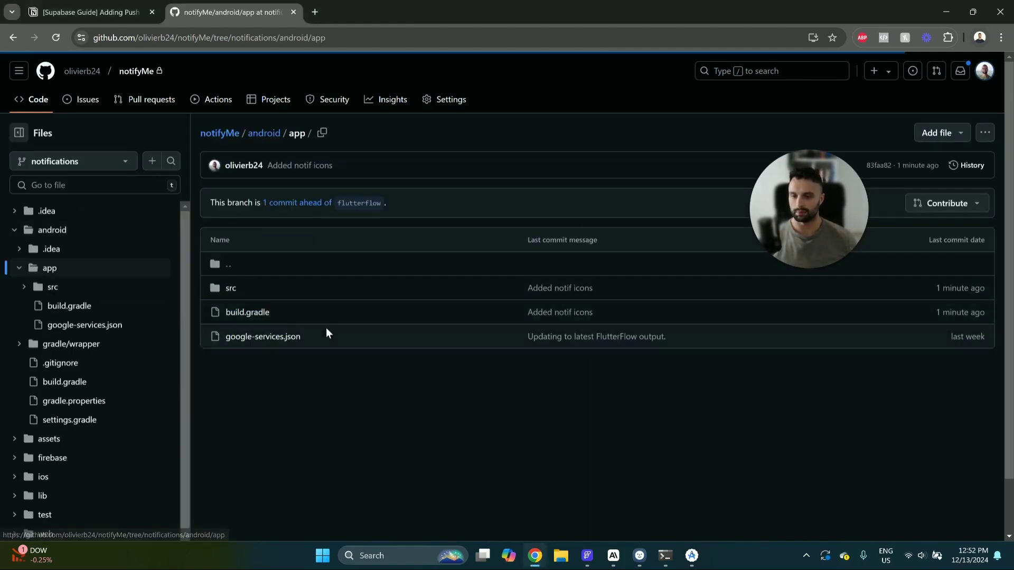
left_click(248, 313)
scroll(498, 365, "down", 12)
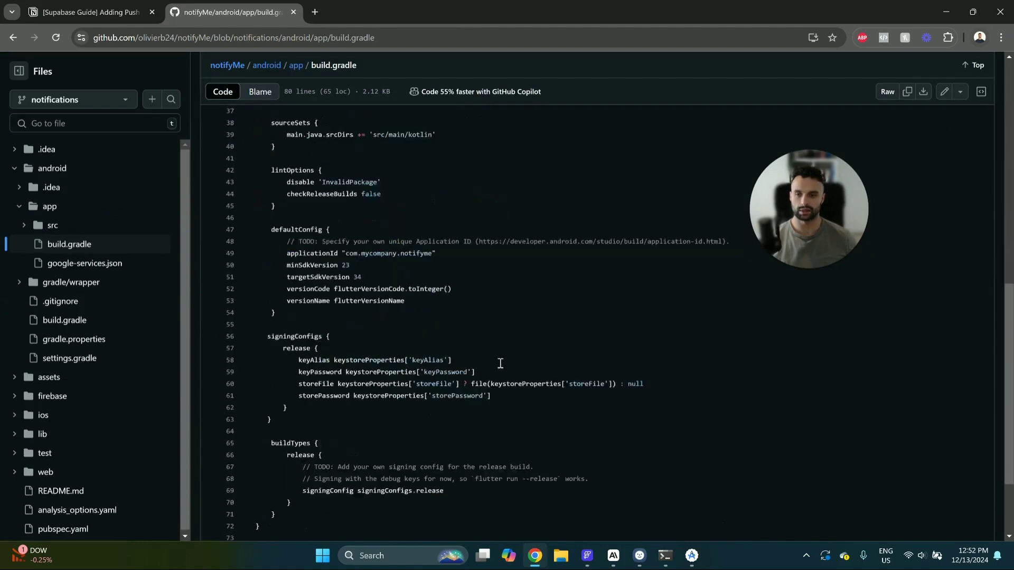
scroll(491, 337, "up", 15)
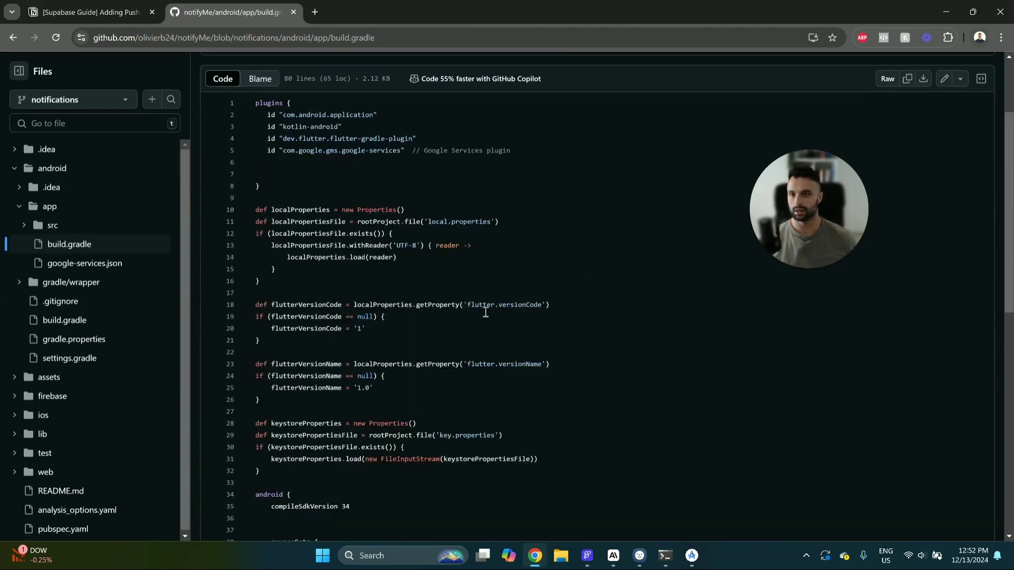
Switch to FlutterFlow and enable the notifyMe GitHub repo as the deployment source in the Mobile Deployment settings.
left_click(588, 558)
scroll(93, 342, "up", 3)
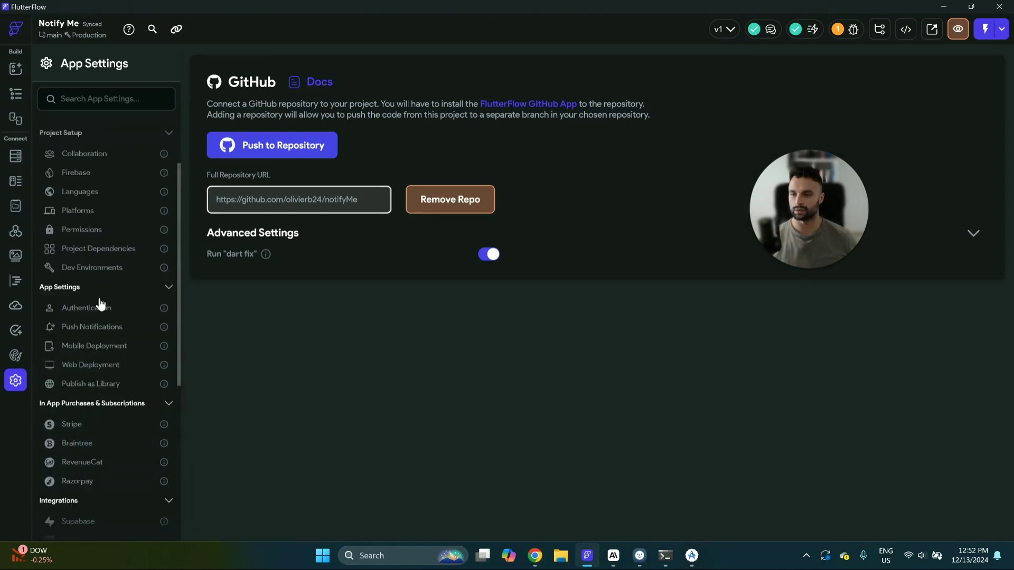
left_click(122, 321)
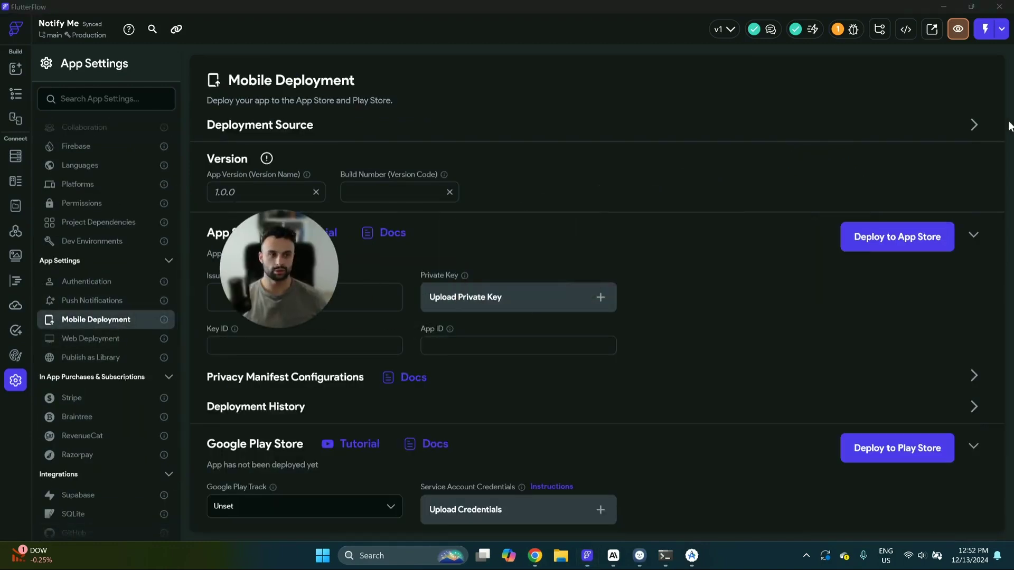
left_click(527, 132)
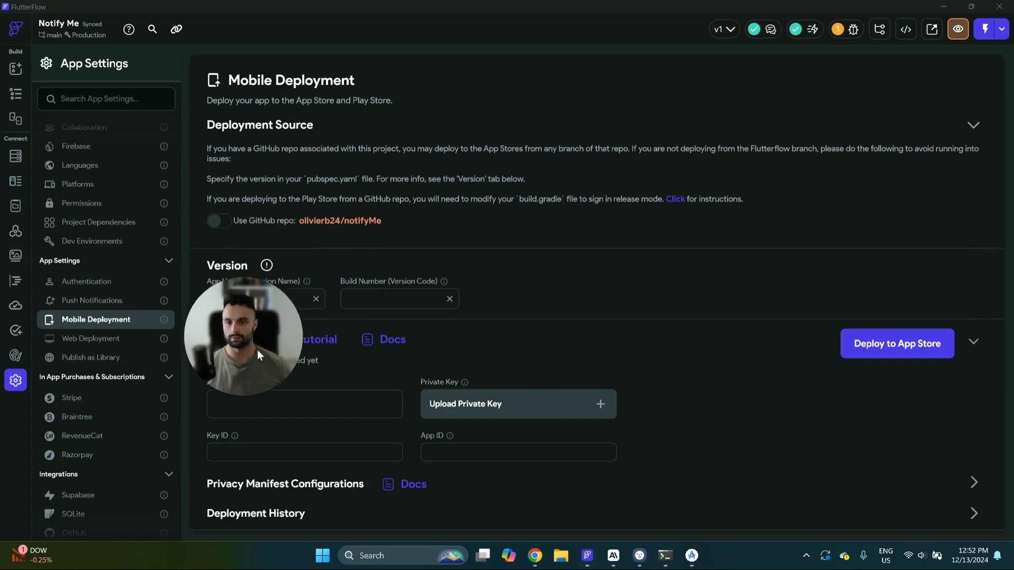
left_click(218, 221)
Try to enter notifications as the branch name for the deployment source.
left_click(257, 253)
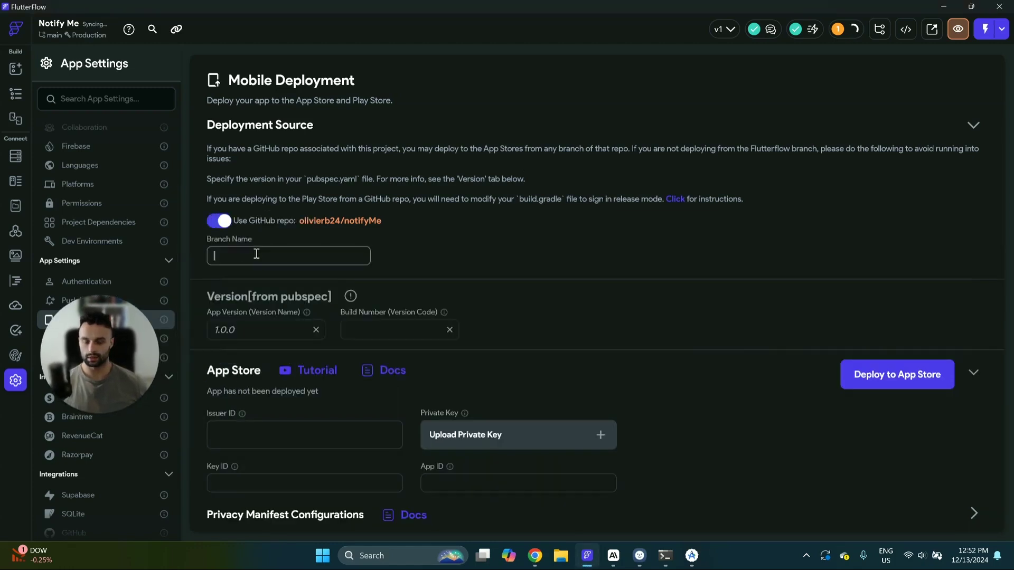
type("noti")
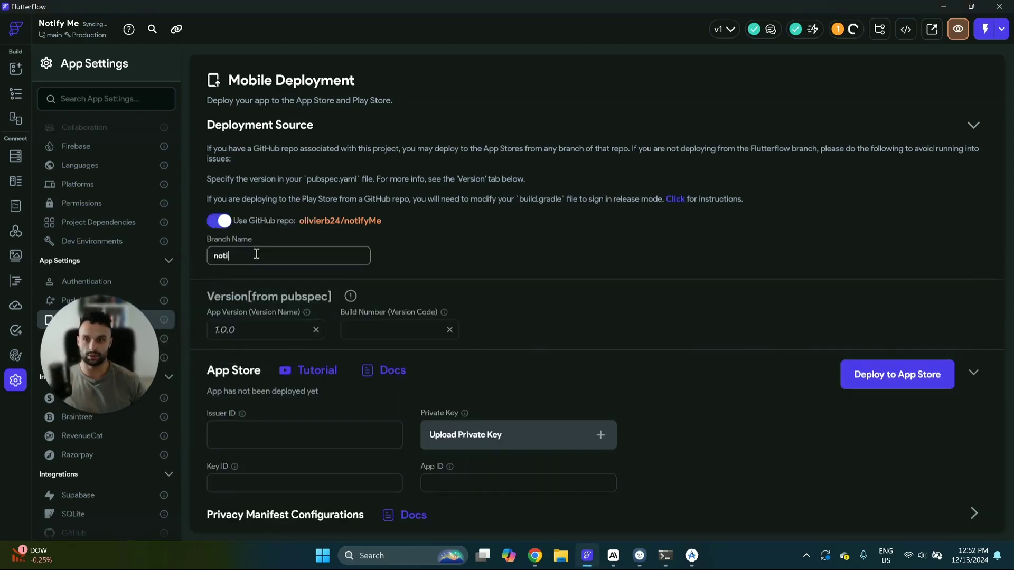
type("fications")
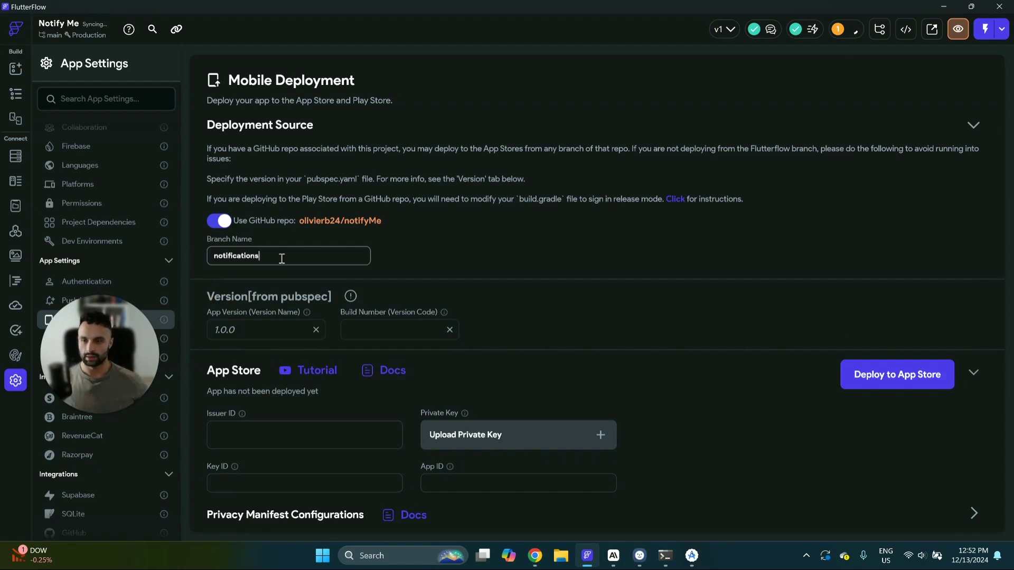
left_click(449, 255)
scroll(468, 252, "down", 2)
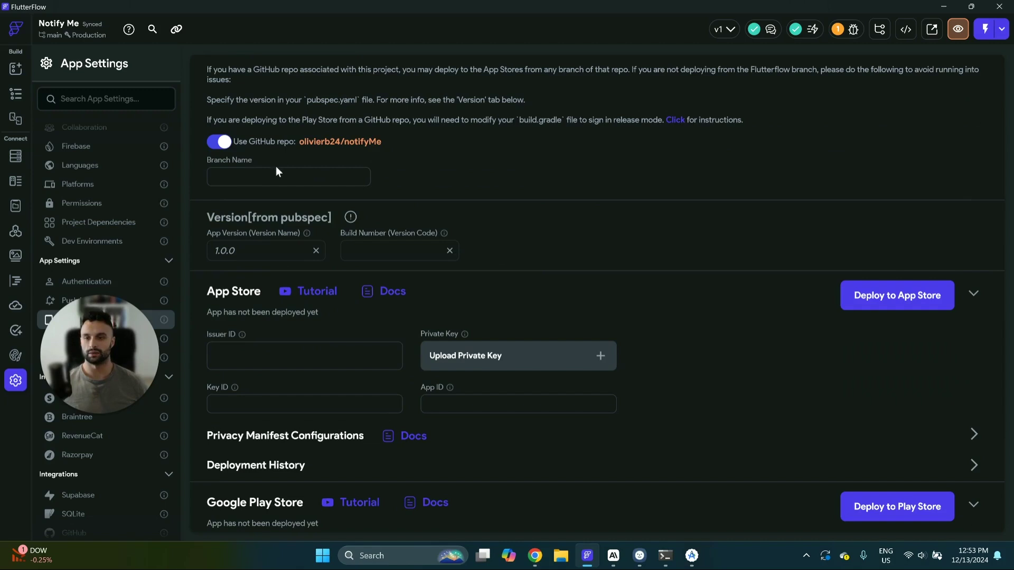
Set the deployment source's branch name to notifications and confirm the entry.
left_click(299, 172)
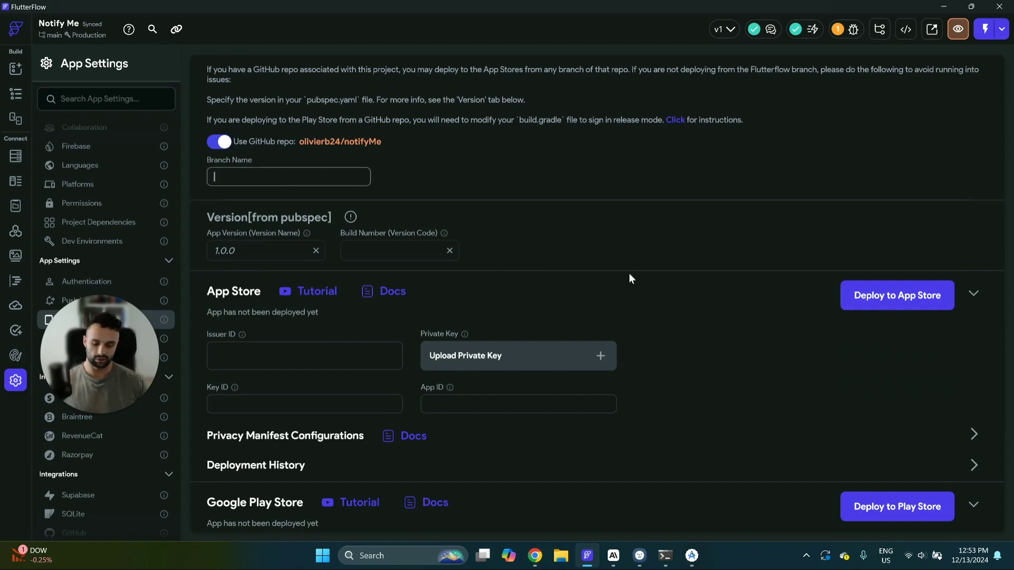
type("notifications")
key("Return")
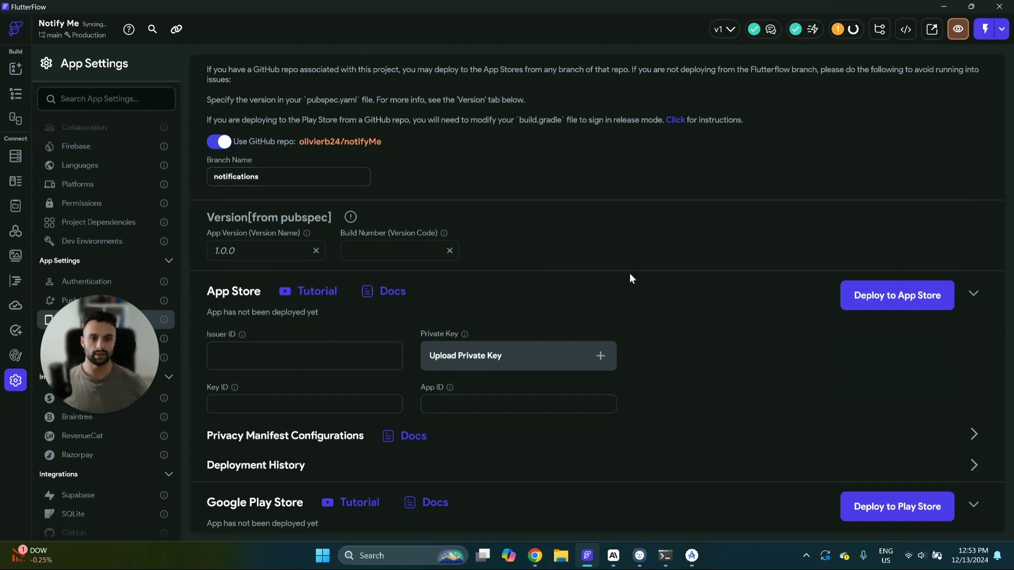
scroll(89, 308, "up", 2)
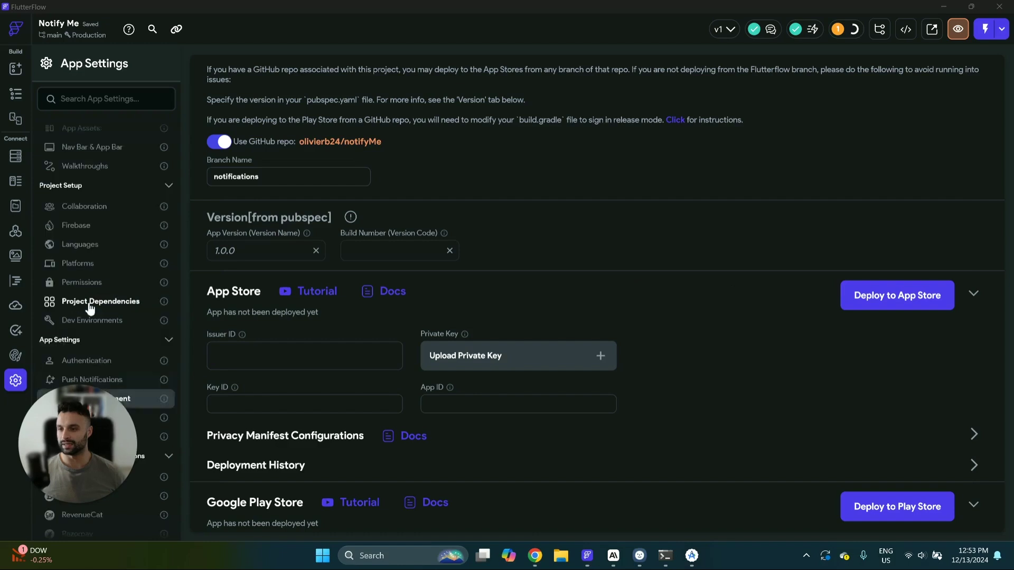
scroll(89, 308, "up", 1)
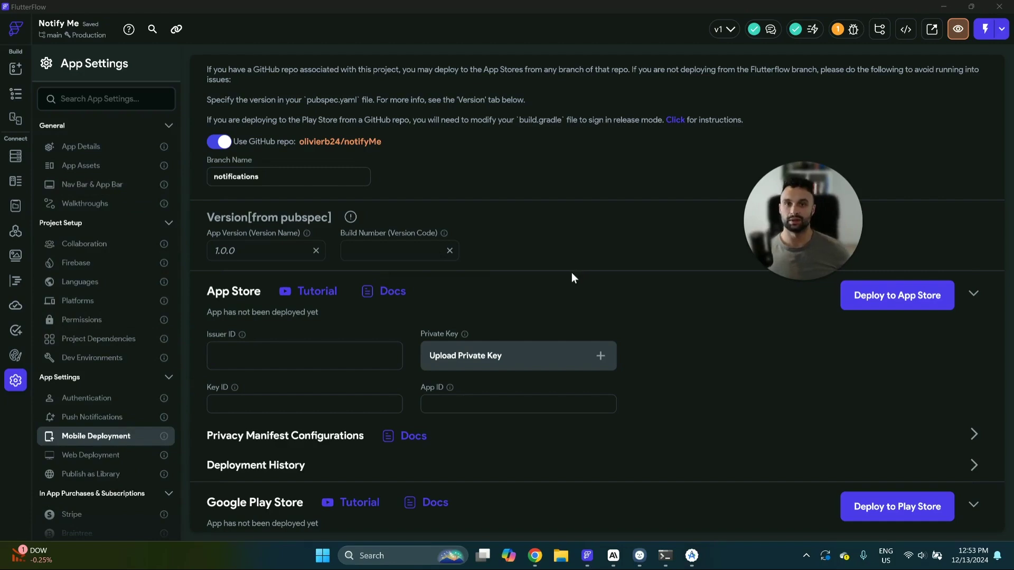
scroll(628, 313, "up", 2)
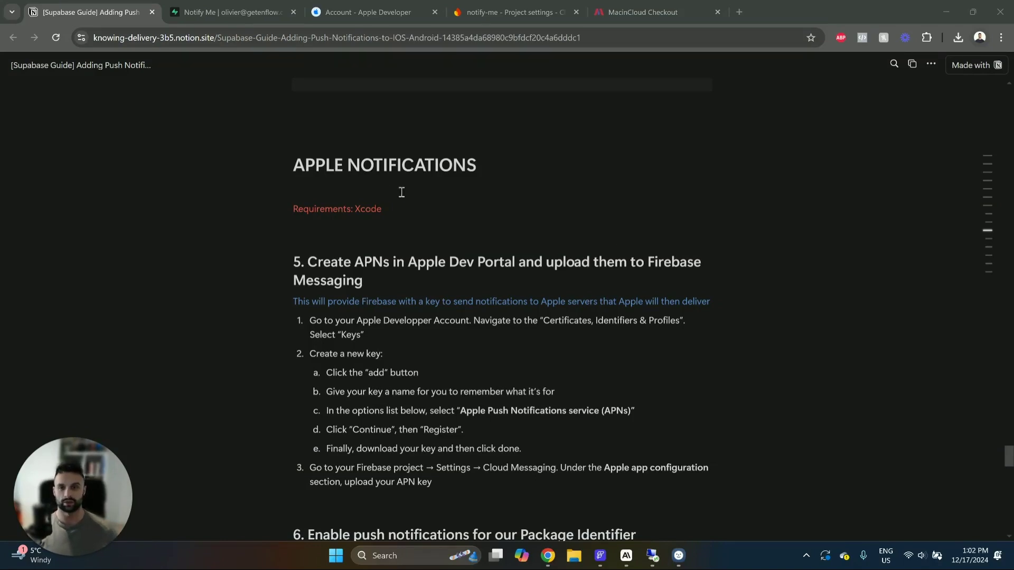
Switch to the MacinCloud checkout page in Chrome, compare the monthly plans and choose the Managed Server plan.
mouse_move(650, 11)
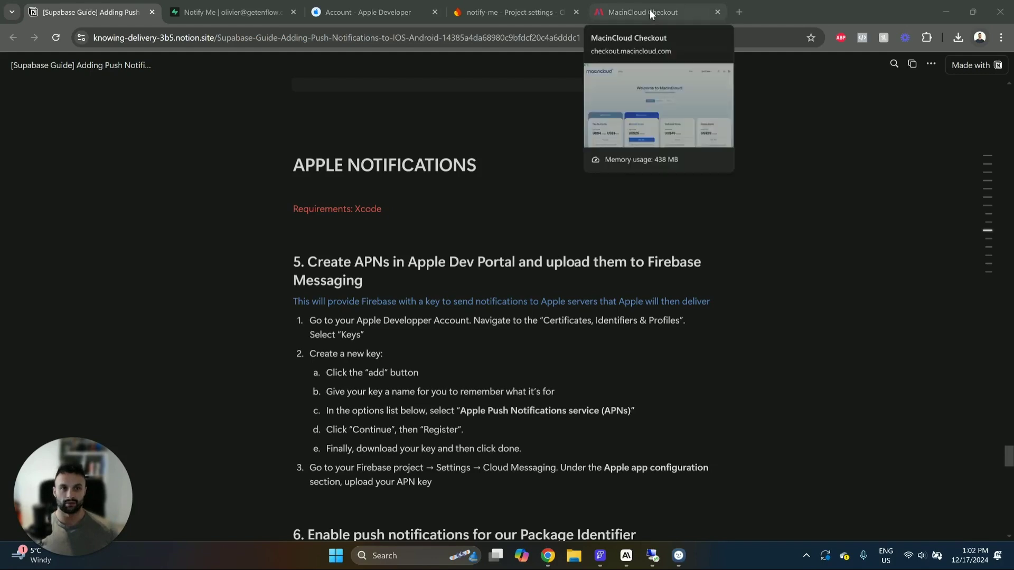
left_click(649, 12)
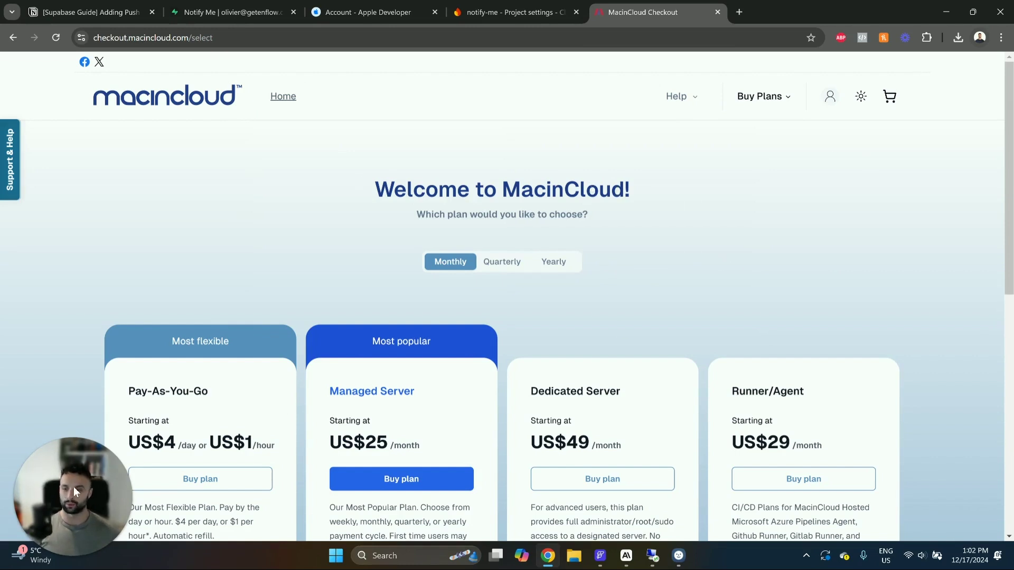
left_click_drag(74, 486, 83, 221)
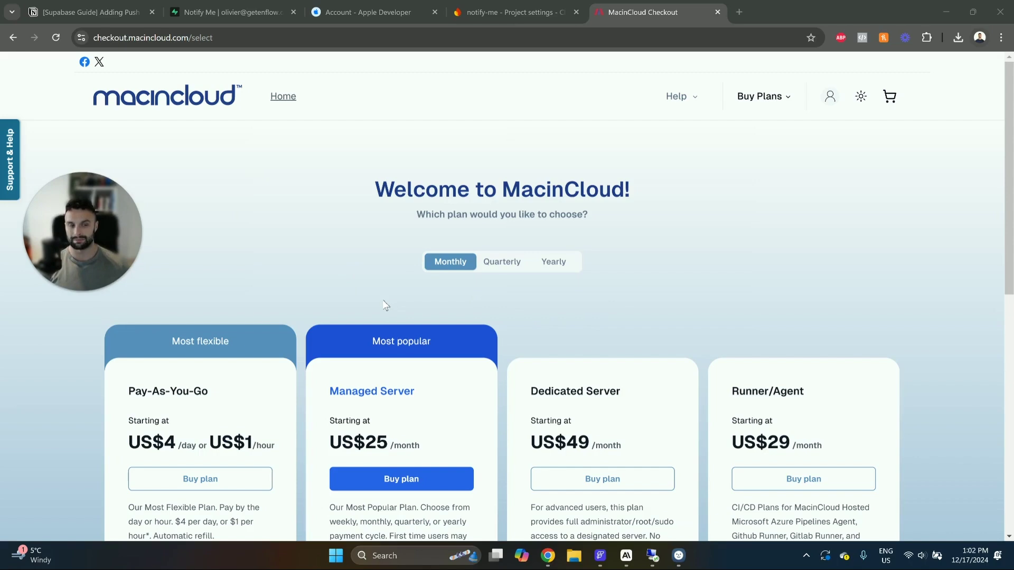
scroll(387, 292, "down", 2)
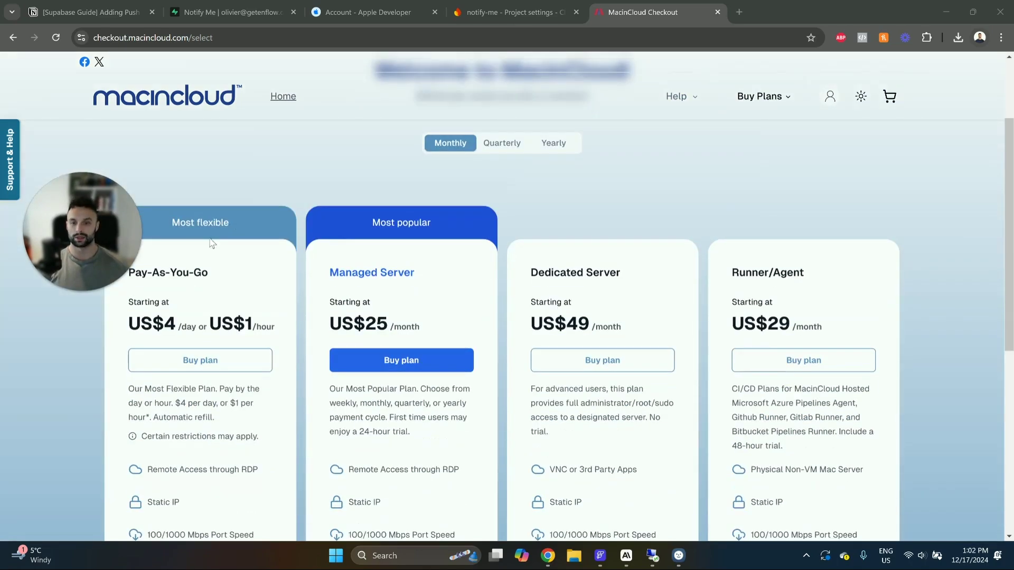
left_click_drag(398, 285, 351, 274)
scroll(401, 274, "down", 5)
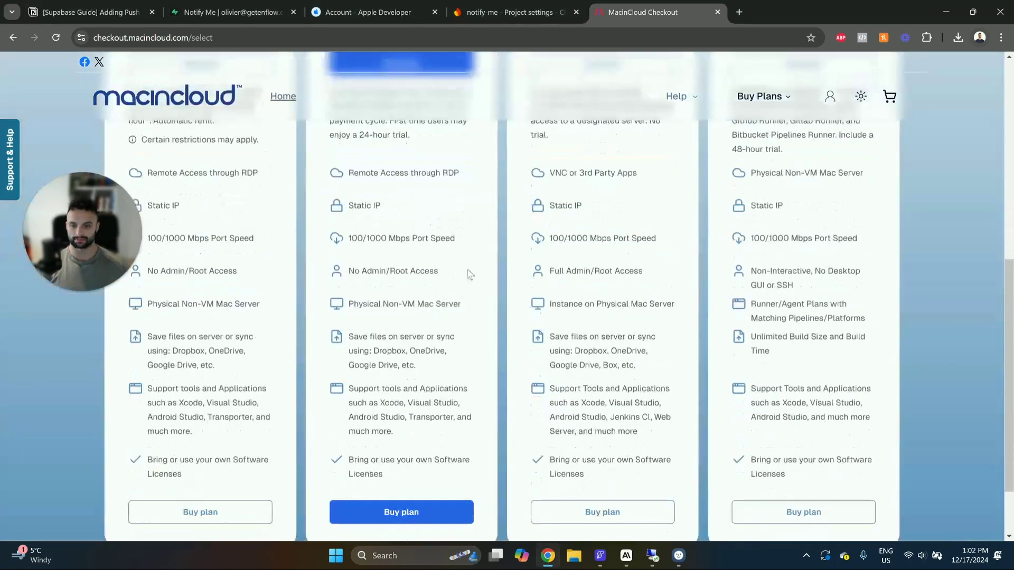
scroll(469, 274, "down", 2)
left_click(393, 433)
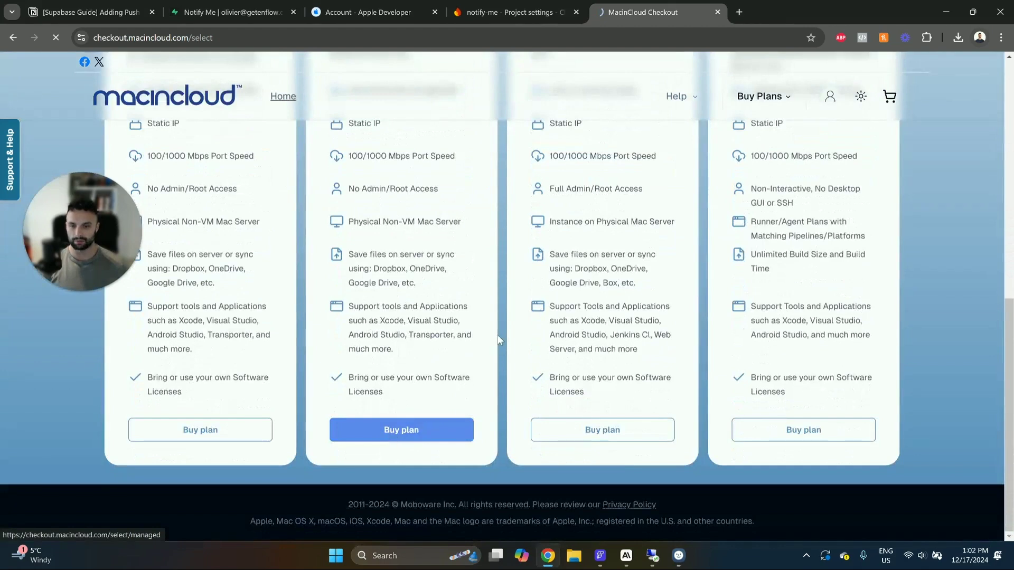
Select macOS Ventura 13.x as the operating system version for the Managed Server plan.
scroll(338, 311, "down", 2)
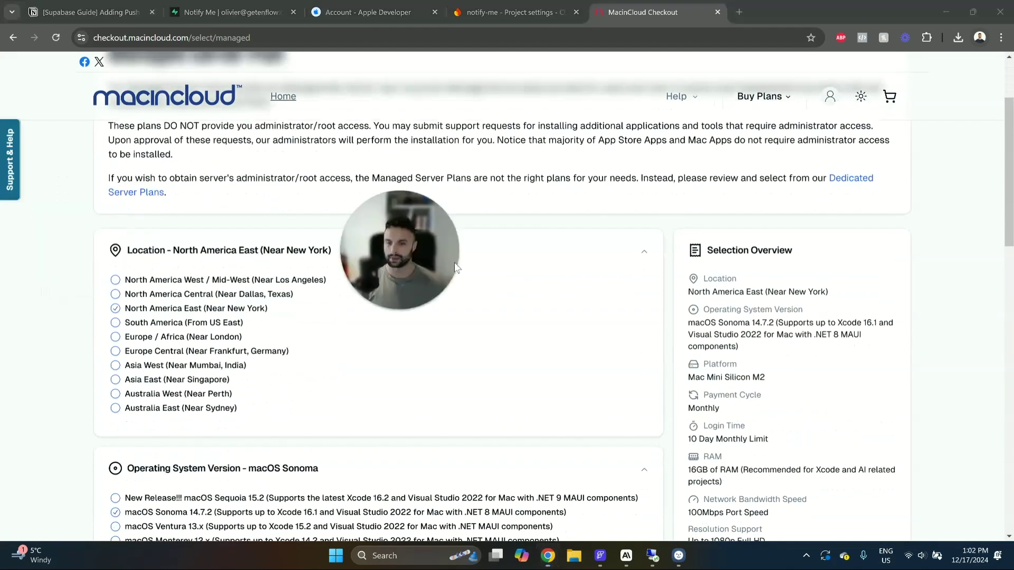
scroll(329, 424, "down", 4)
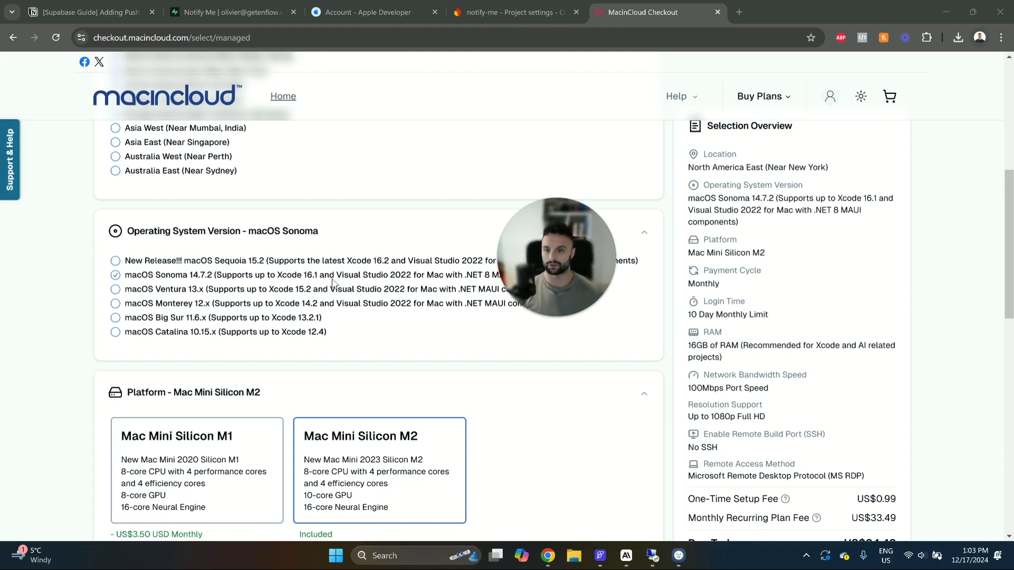
left_click(115, 289)
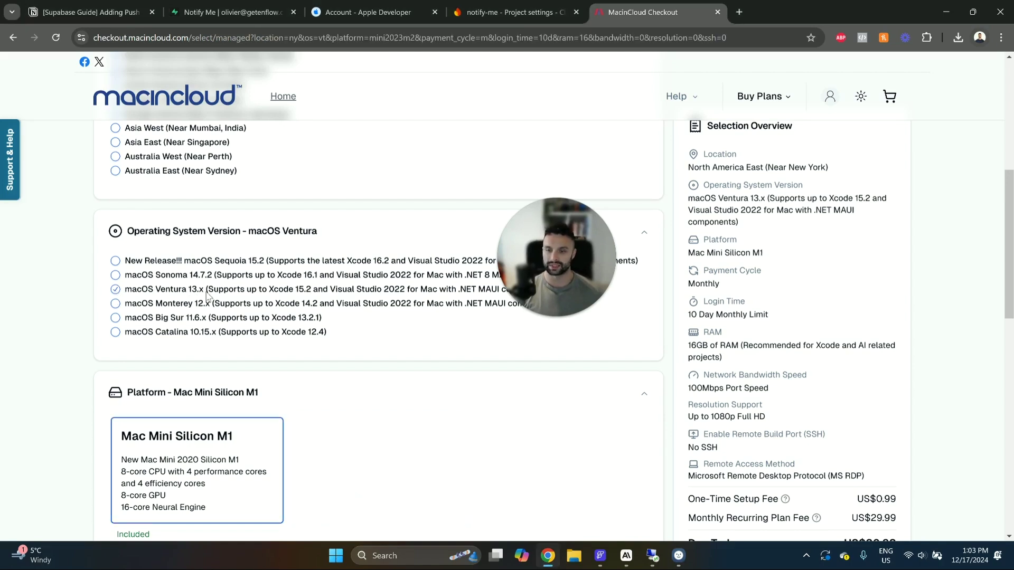
mouse_move(543, 273)
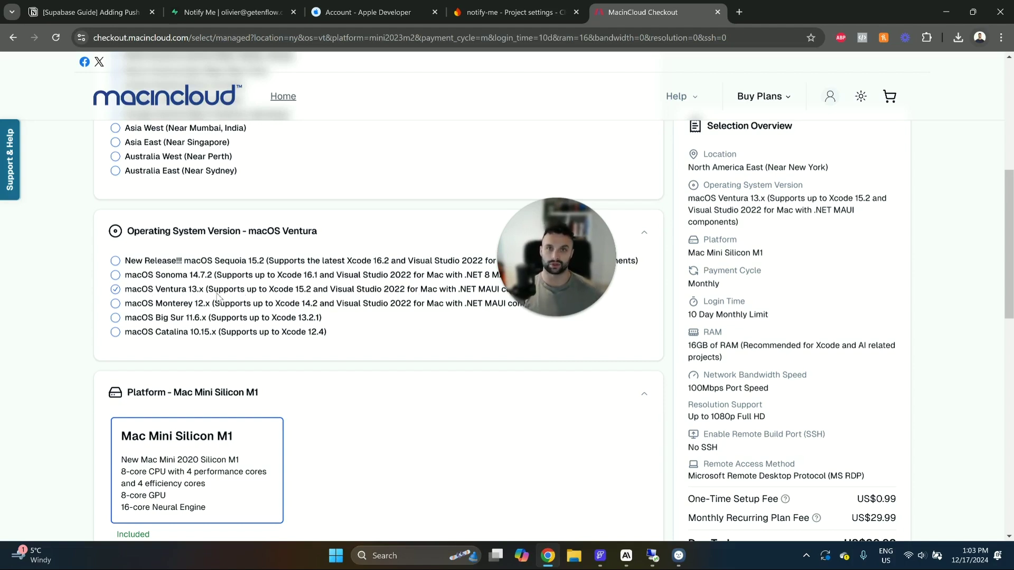
left_click_drag(545, 263, 67, 224)
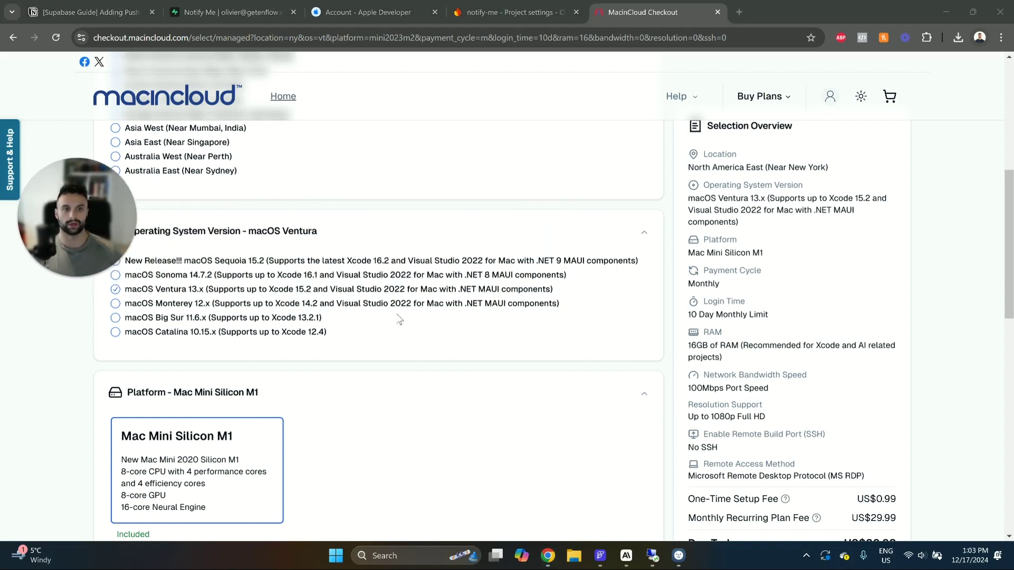
Switch to the MacinCloud Remote Desktop session and bring up a Finder window on the remote Mac.
mouse_move(651, 554)
left_click(651, 554)
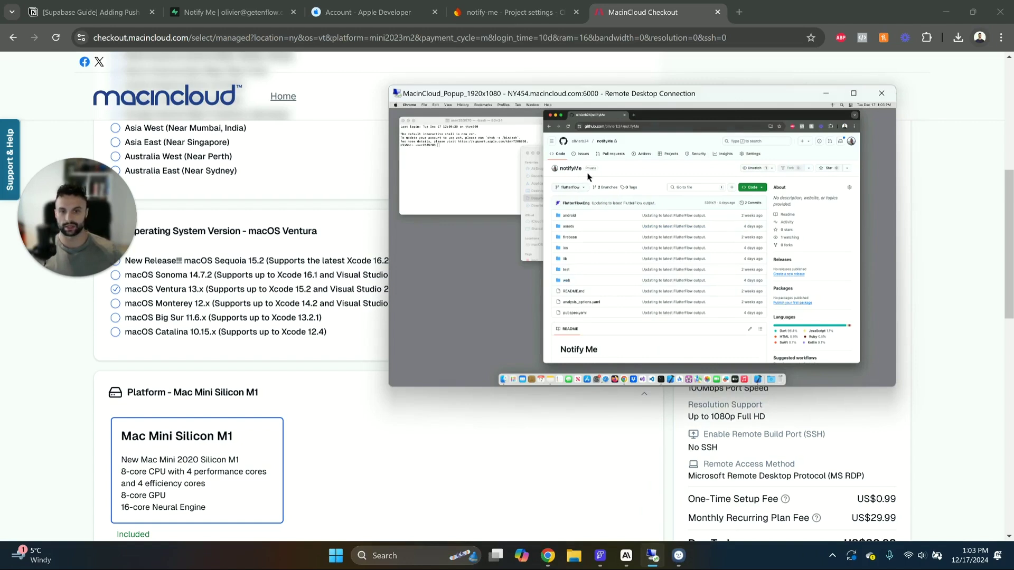
left_click(464, 275)
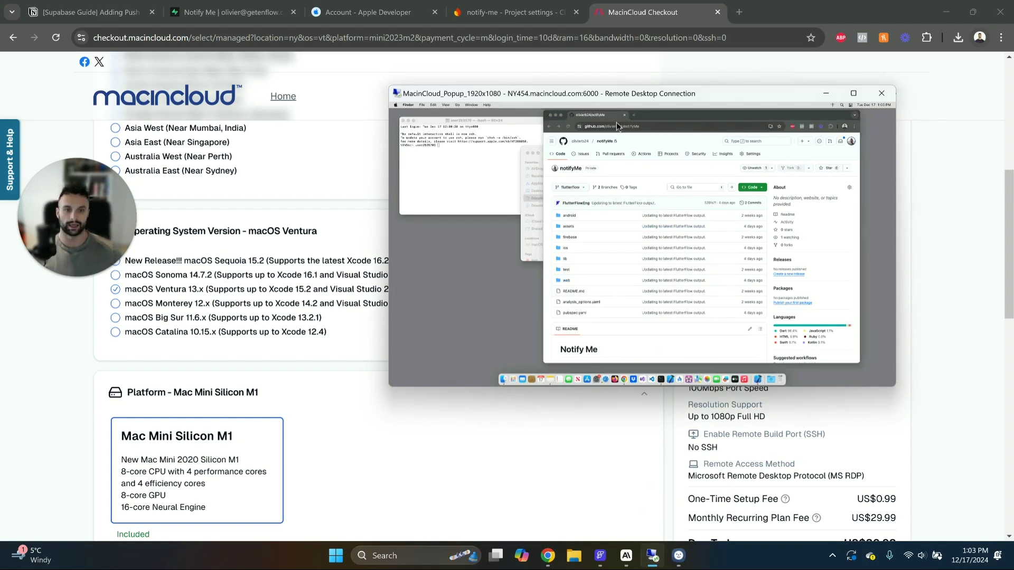
left_click(505, 380)
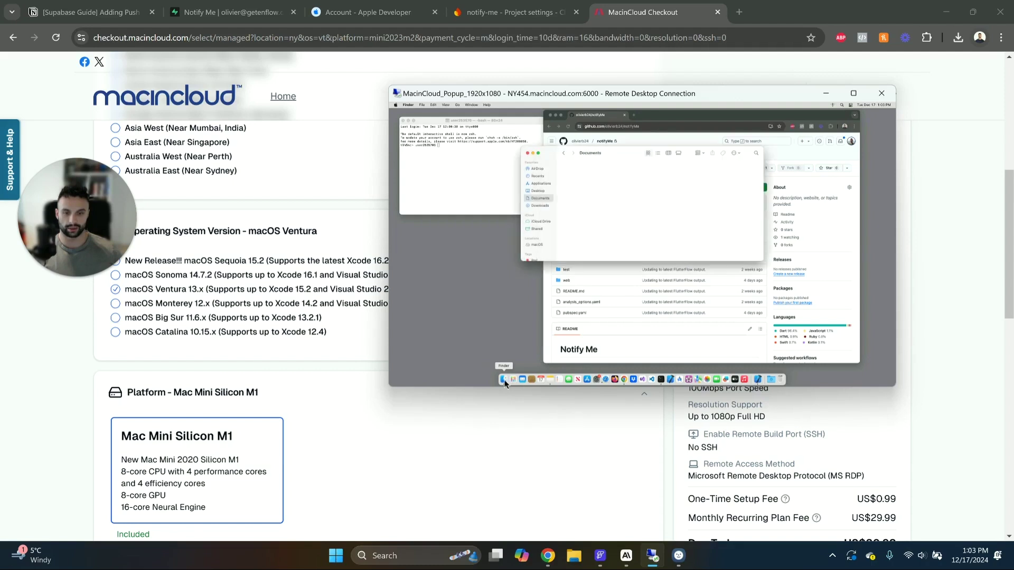
Browse the remote Mac's Applications folder for the installed Xcode versions, and return to its GitHub browser window.
left_click(544, 183)
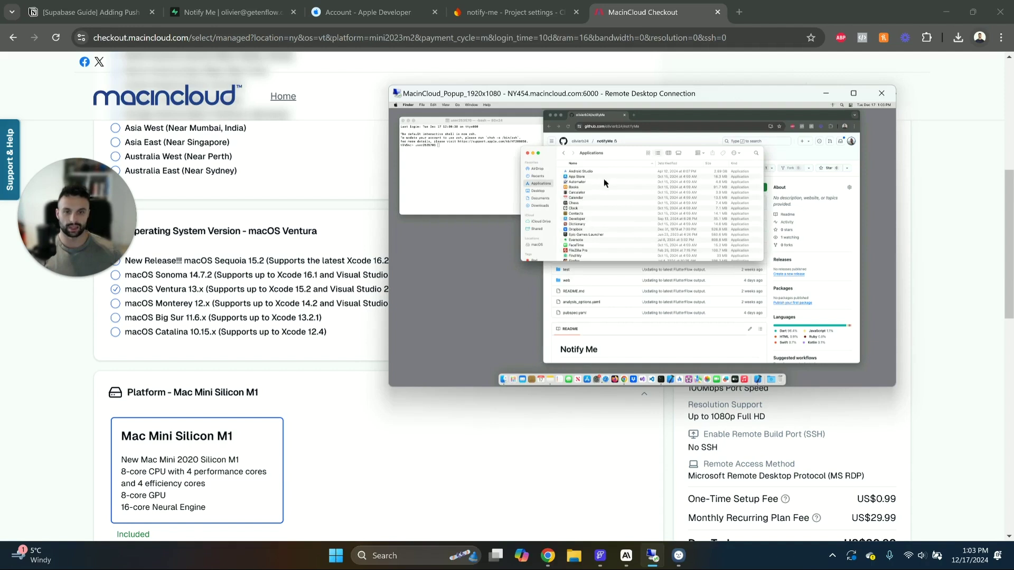
scroll(604, 180, "down", 10)
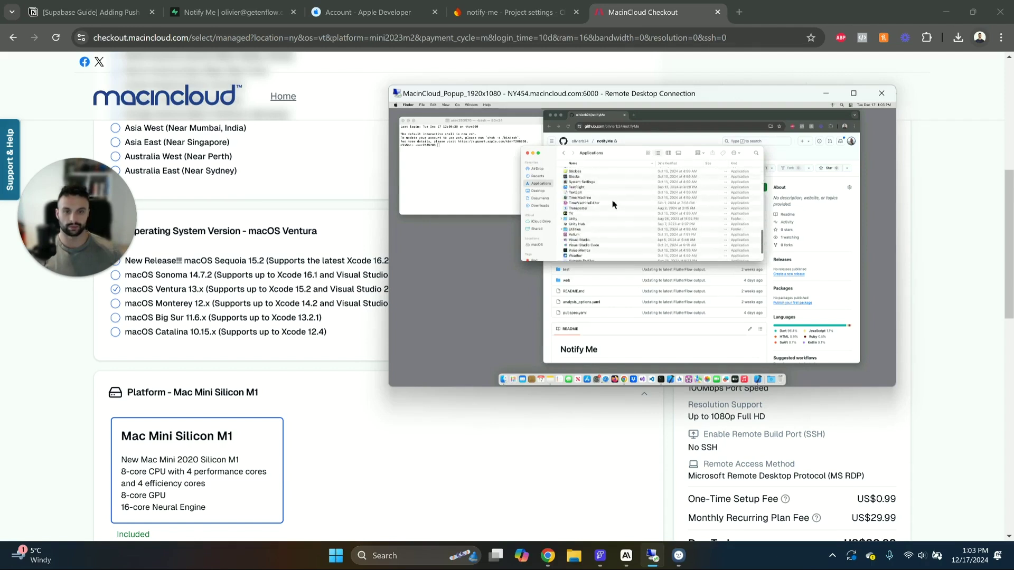
scroll(613, 204, "down", 3)
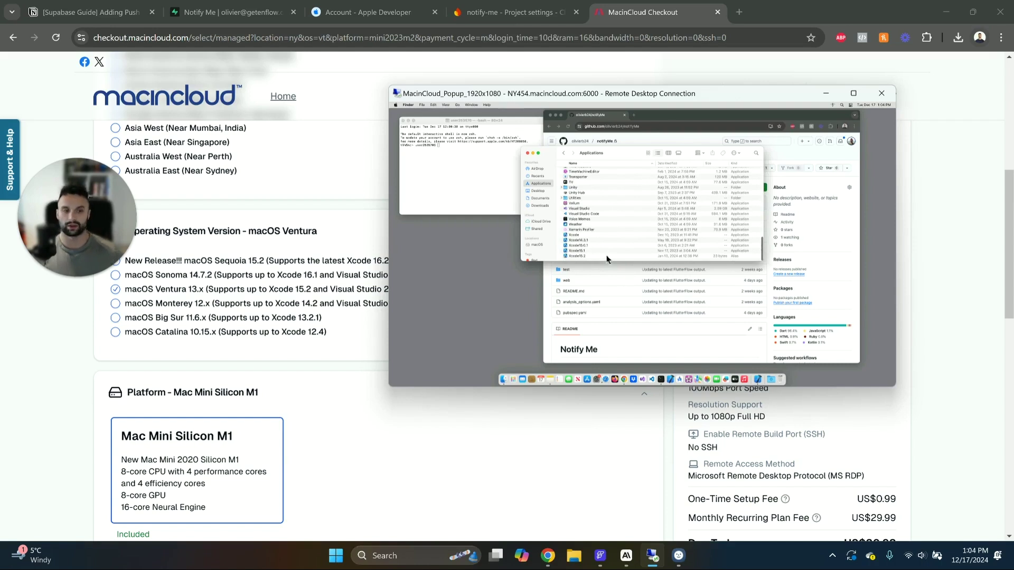
left_click(595, 241)
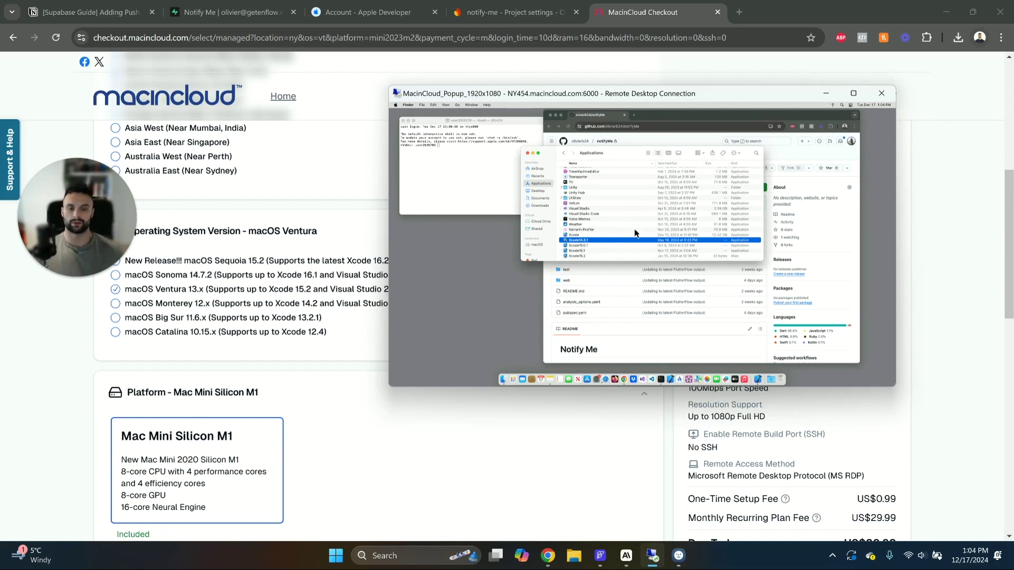
left_click(671, 123)
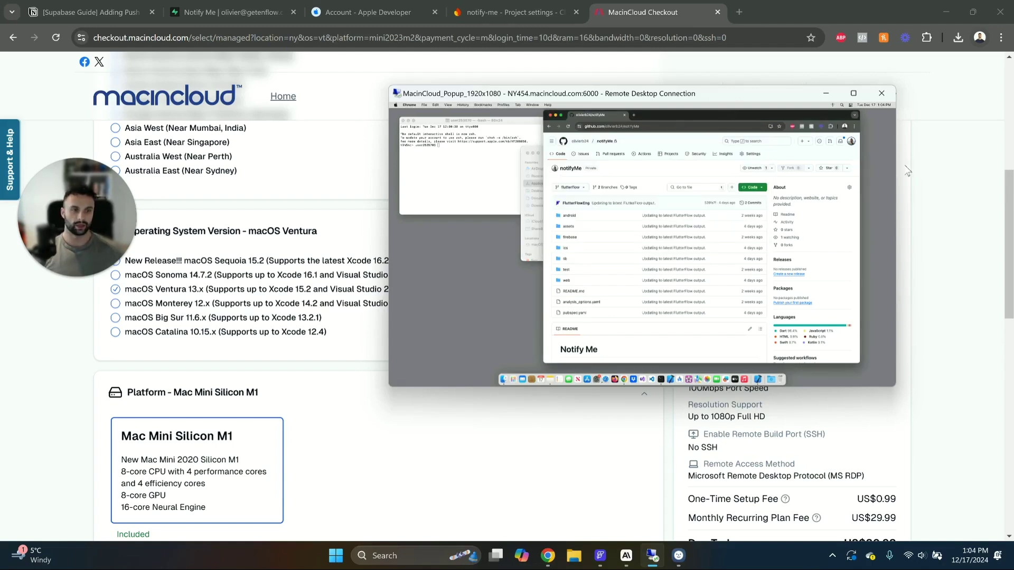
Review the Notion guide's APNs key section and check the APNs Authentication Key settings for Notify Me iOS in Firebase Cloud Messaging.
left_click(88, 13)
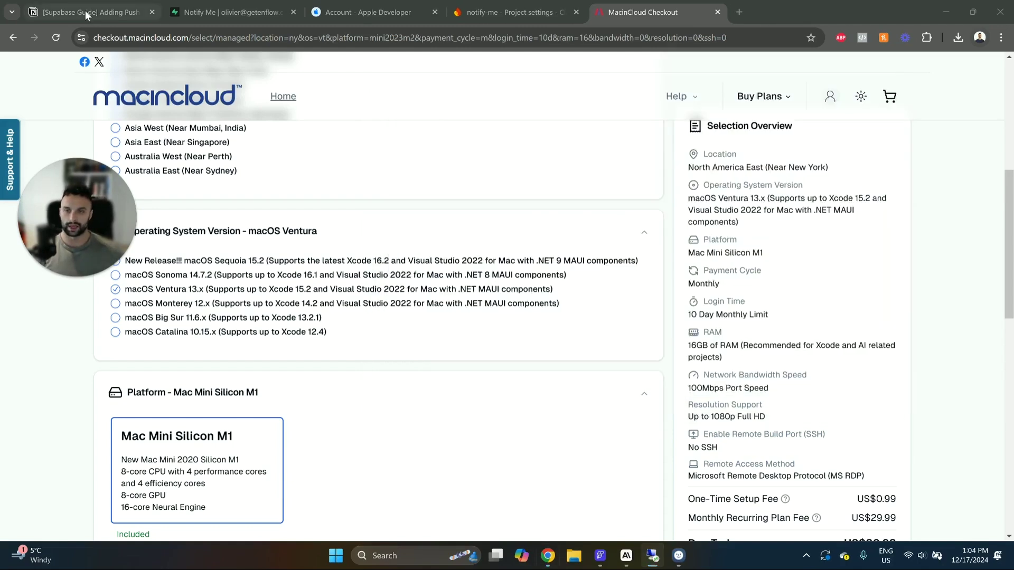
scroll(586, 463, "down", 3)
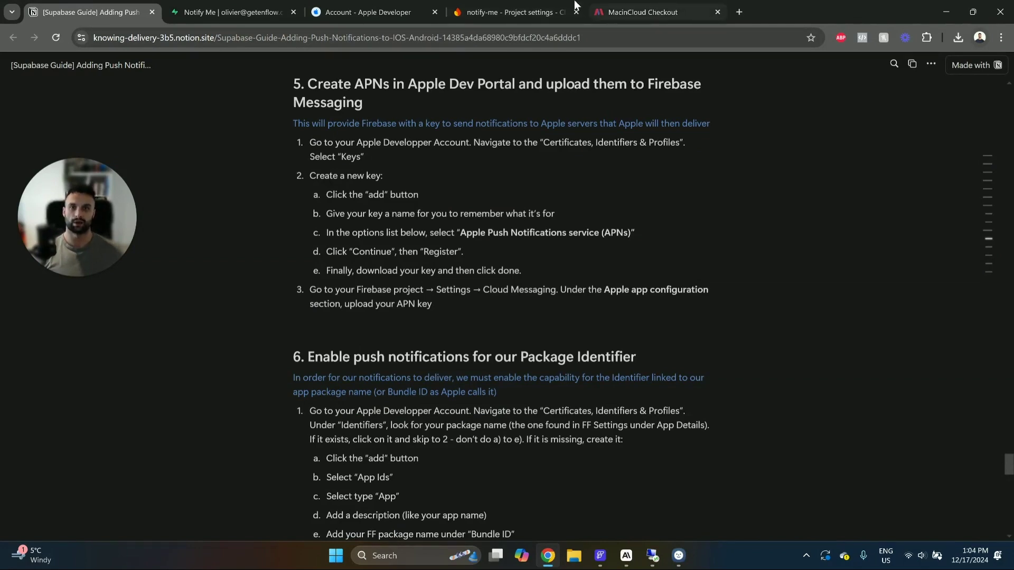
left_click(491, 8)
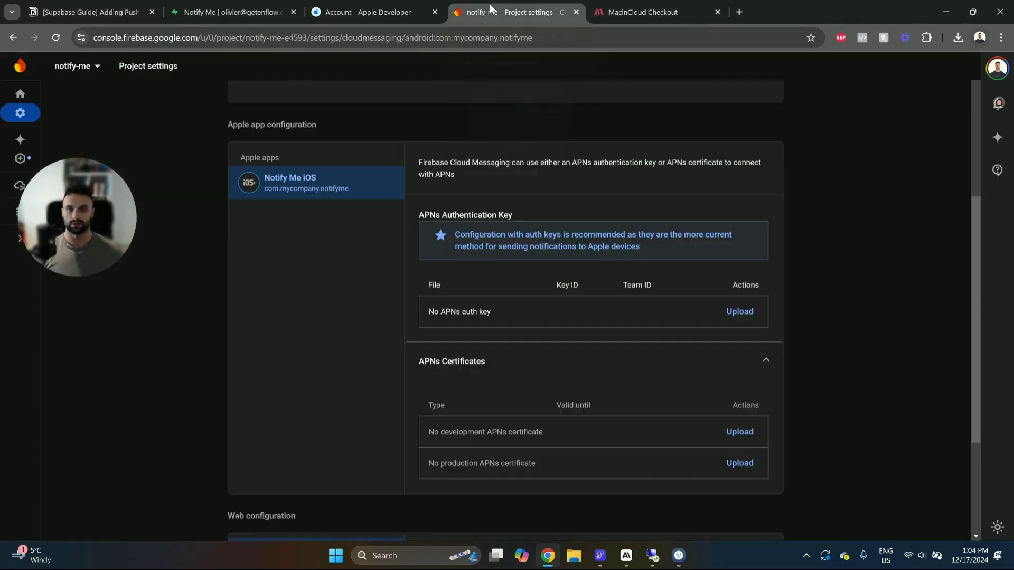
scroll(115, 161, "up", 5)
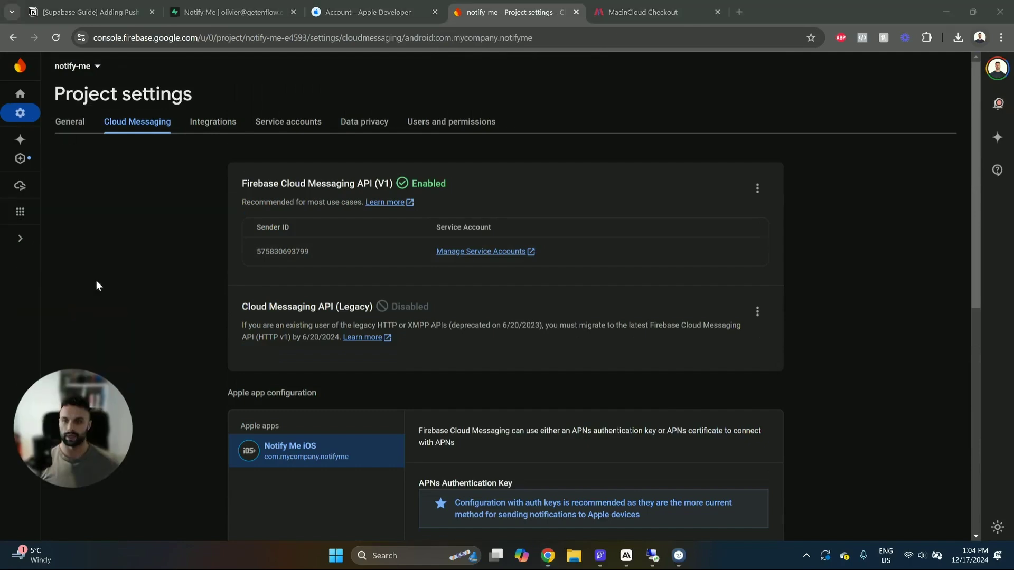
scroll(558, 317, "down", 3)
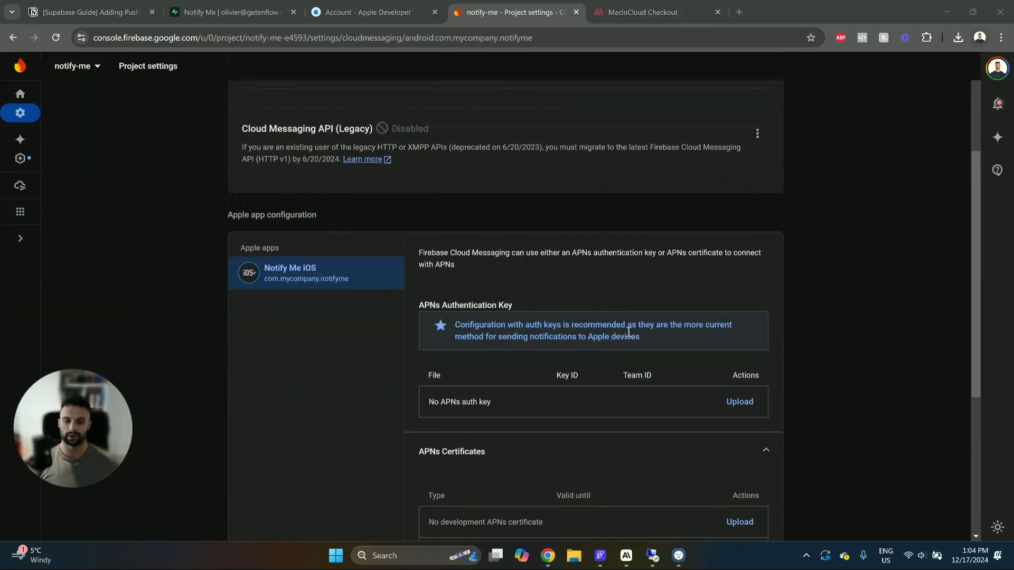
left_click_drag(433, 407, 521, 407)
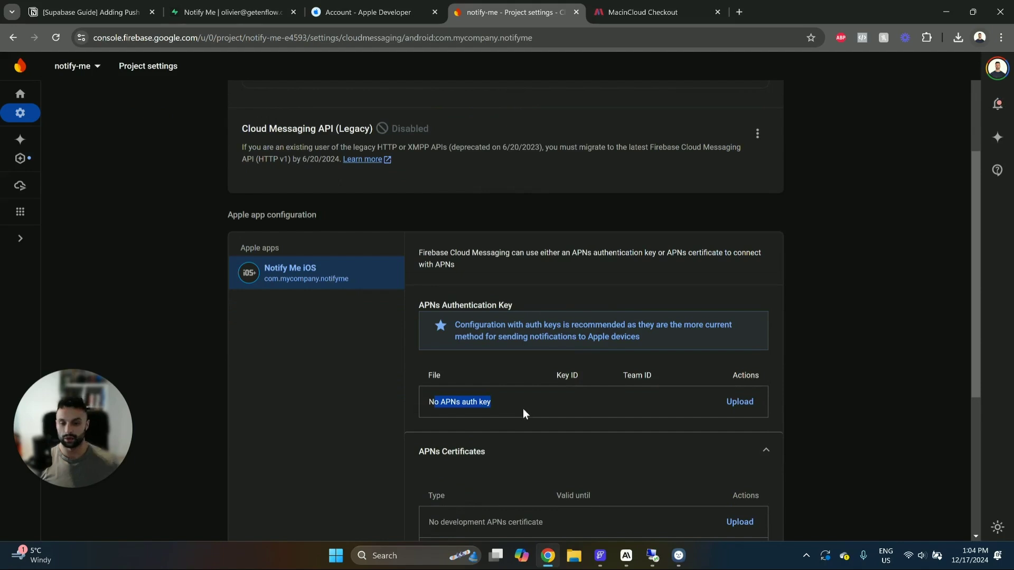
left_click(641, 421)
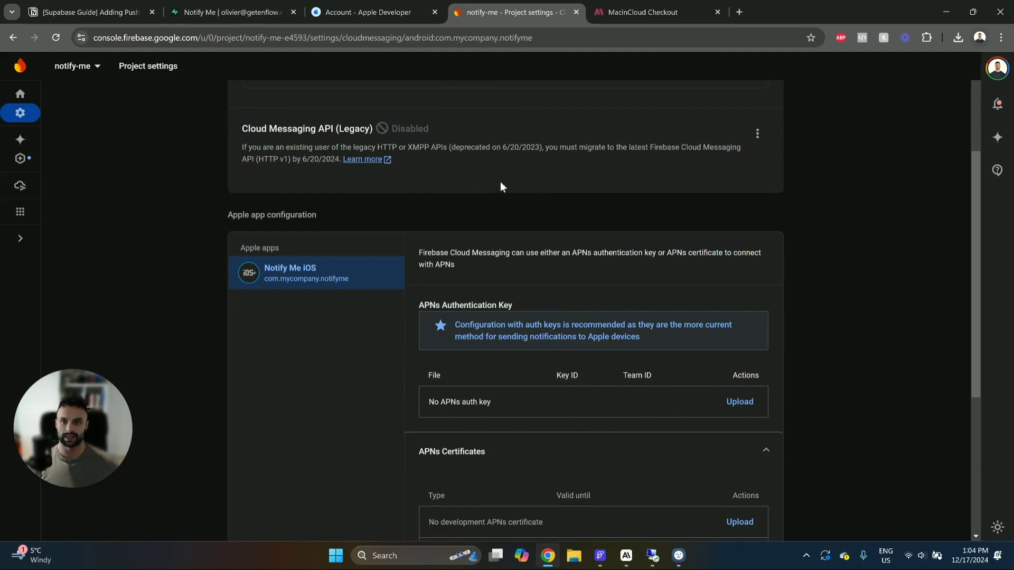
Open the Keys list under Certificates, IDs & Profiles in the Apple Developer account.
left_click(394, 6)
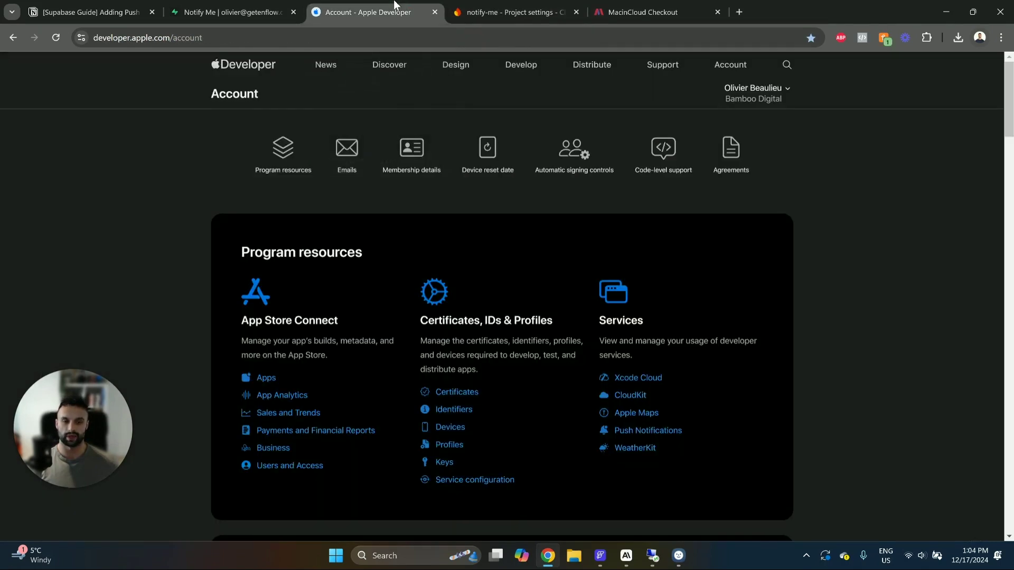
left_click(446, 462)
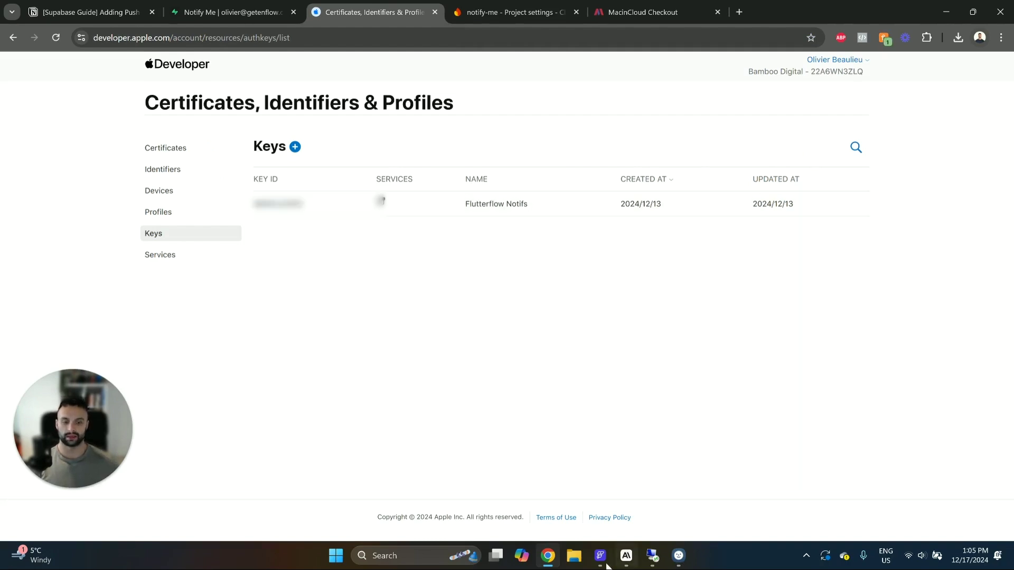
Switch to FlutterFlow and review the Mobile Deployment settings, including the deployment source and App Store details.
mouse_move(600, 555)
left_click(612, 529)
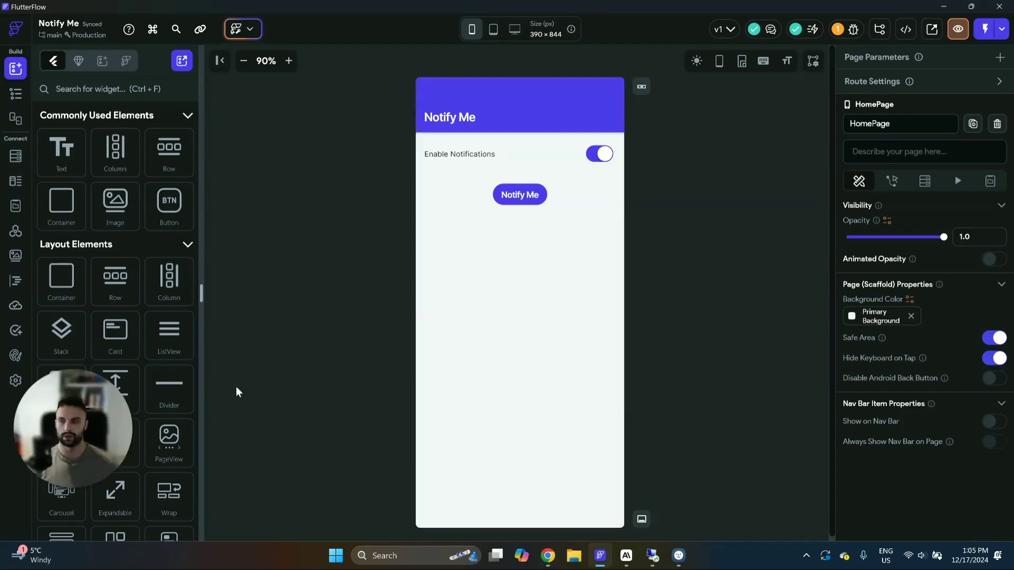
left_click(15, 380)
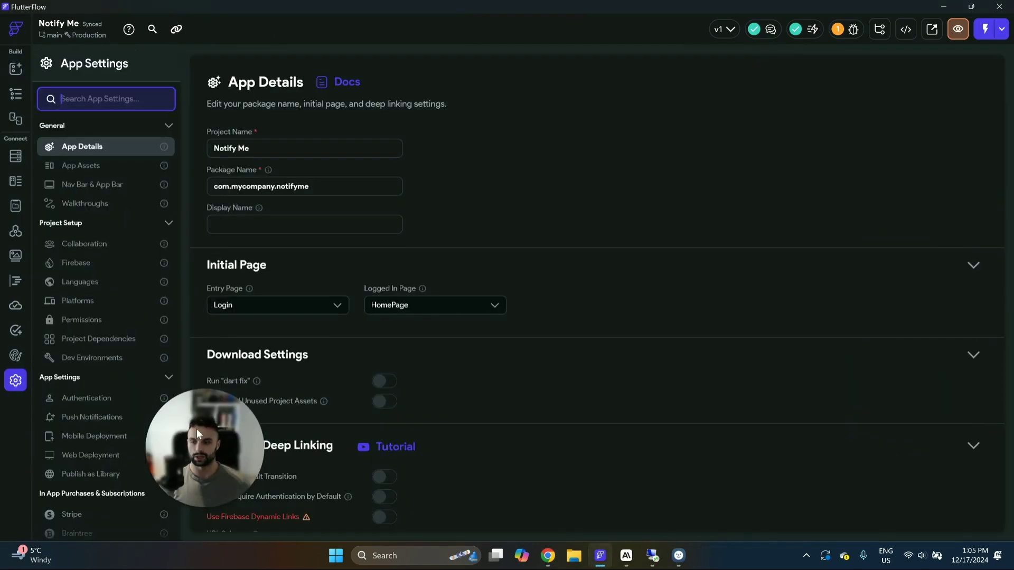
left_click(95, 436)
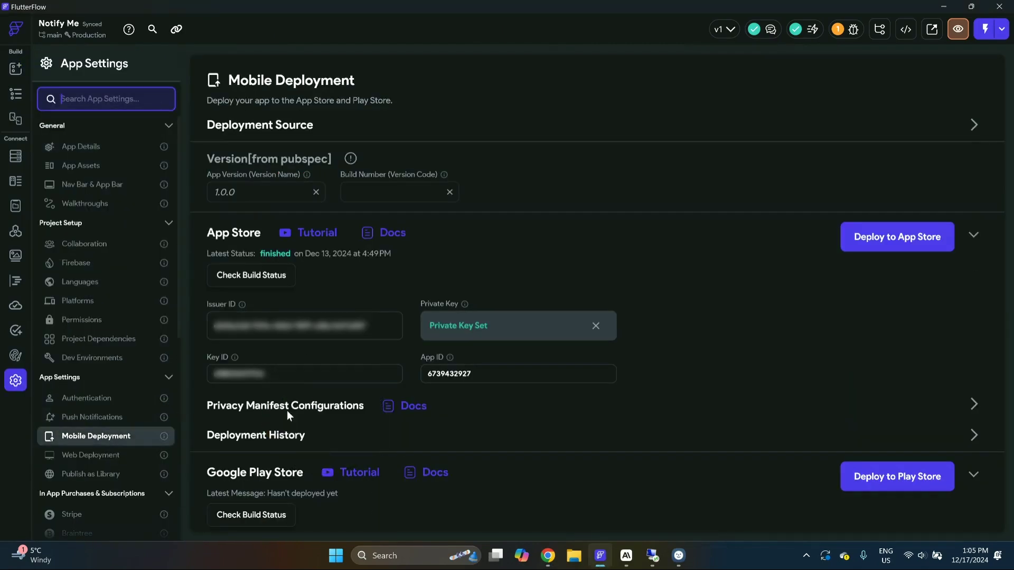
left_click(973, 126)
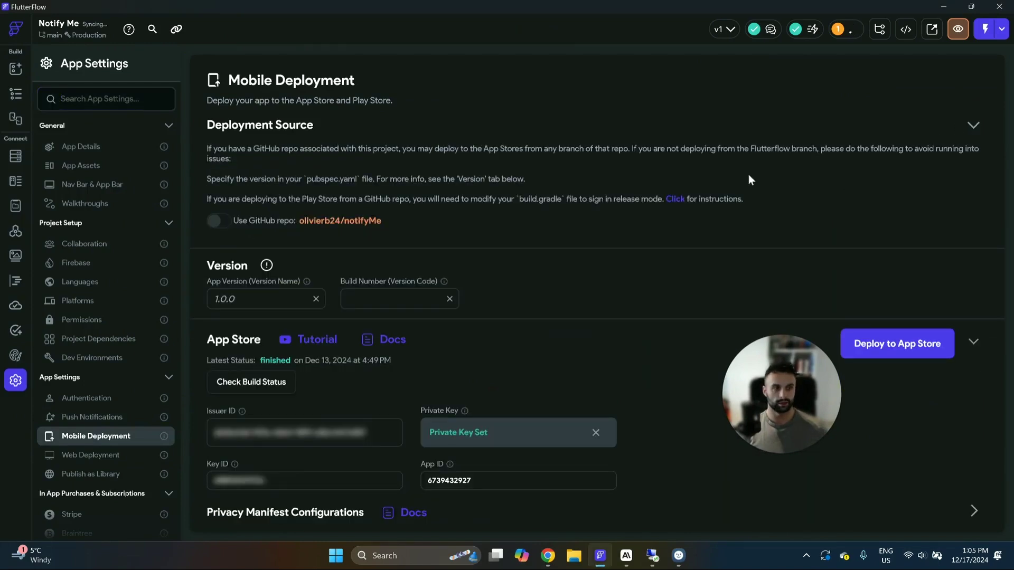
left_click(974, 125)
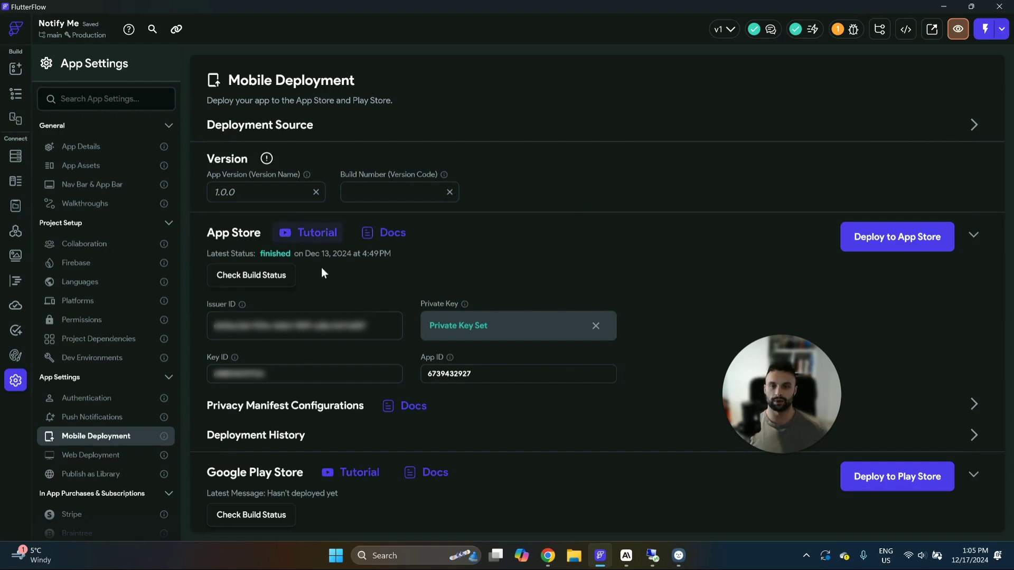
left_click_drag(745, 397, 78, 256)
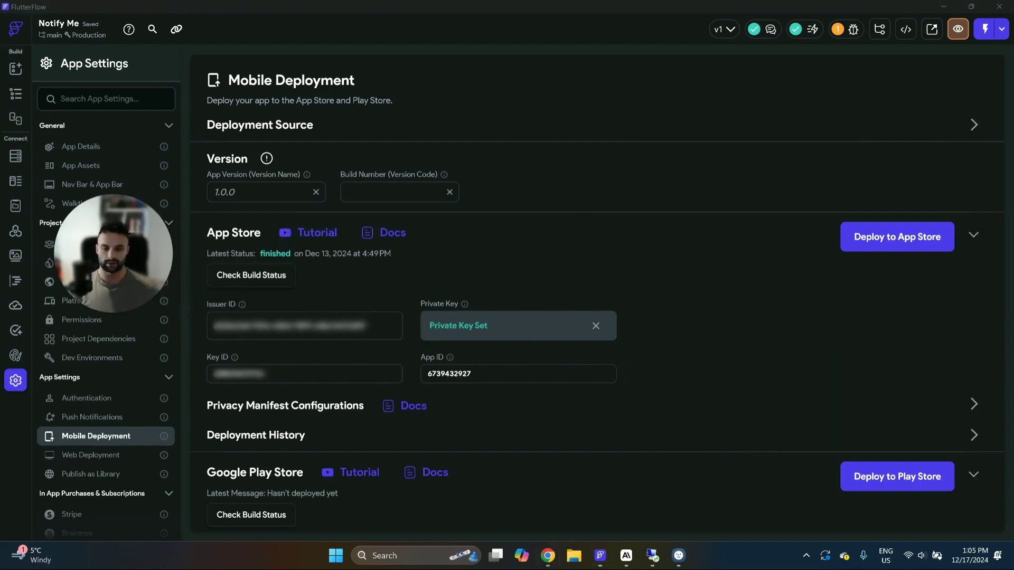
Compare the Apple Developer Keys list in Chrome with FlutterFlow's App Store deployment key settings, ending on the Keys list.
mouse_move(548, 552)
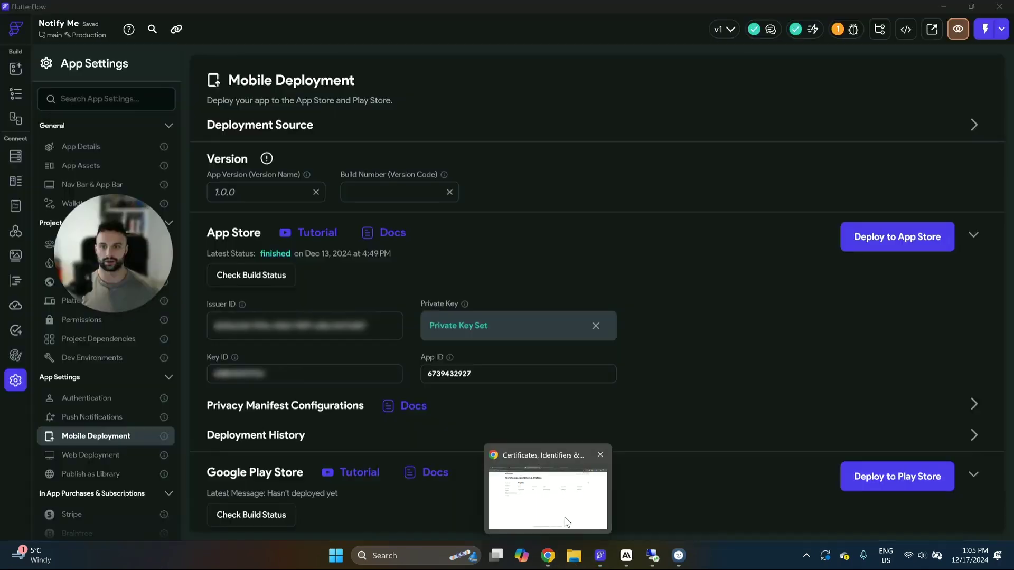
left_click(567, 522)
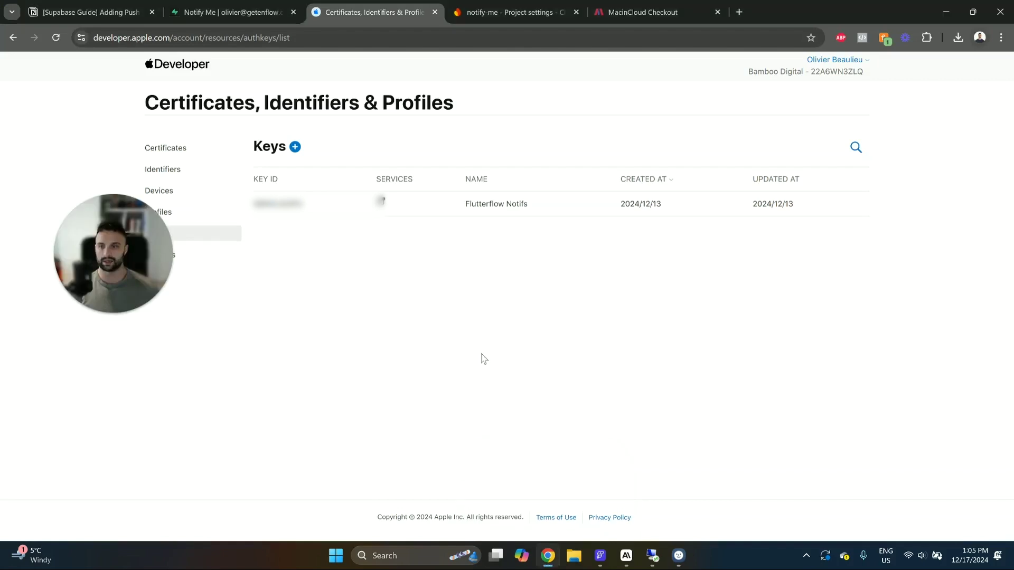
left_click_drag(141, 264, 99, 381)
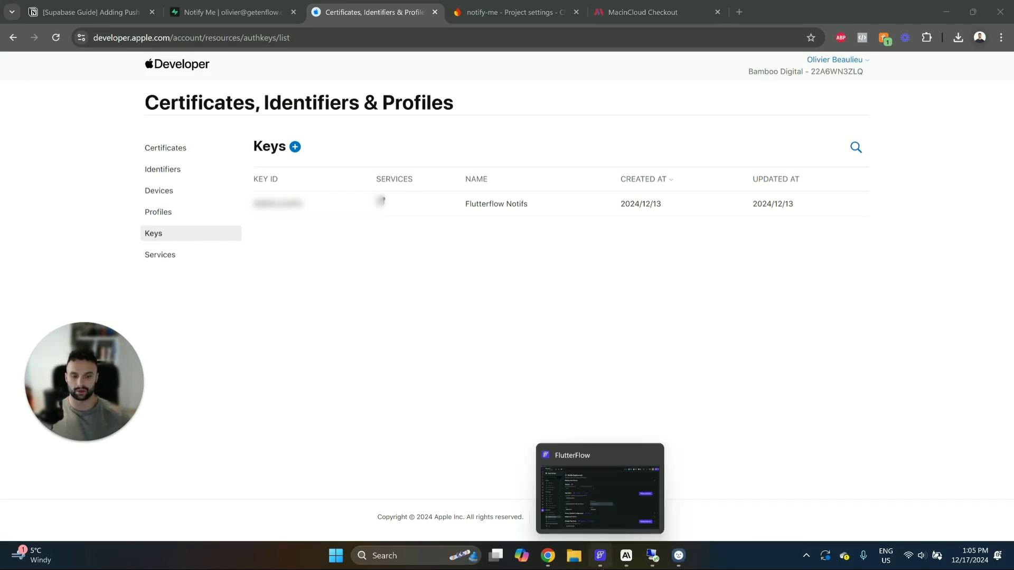
left_click(600, 555)
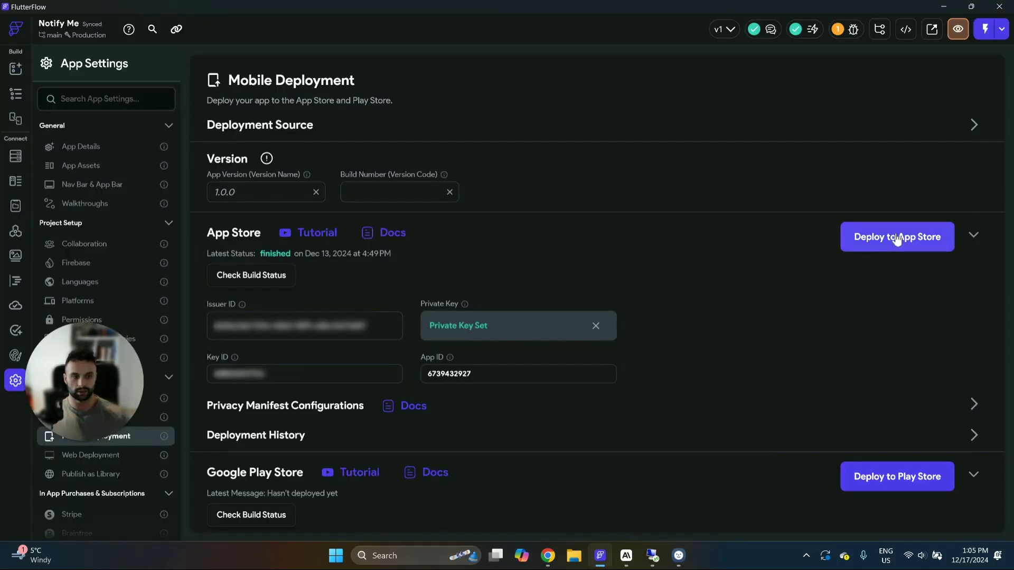
left_click(547, 559)
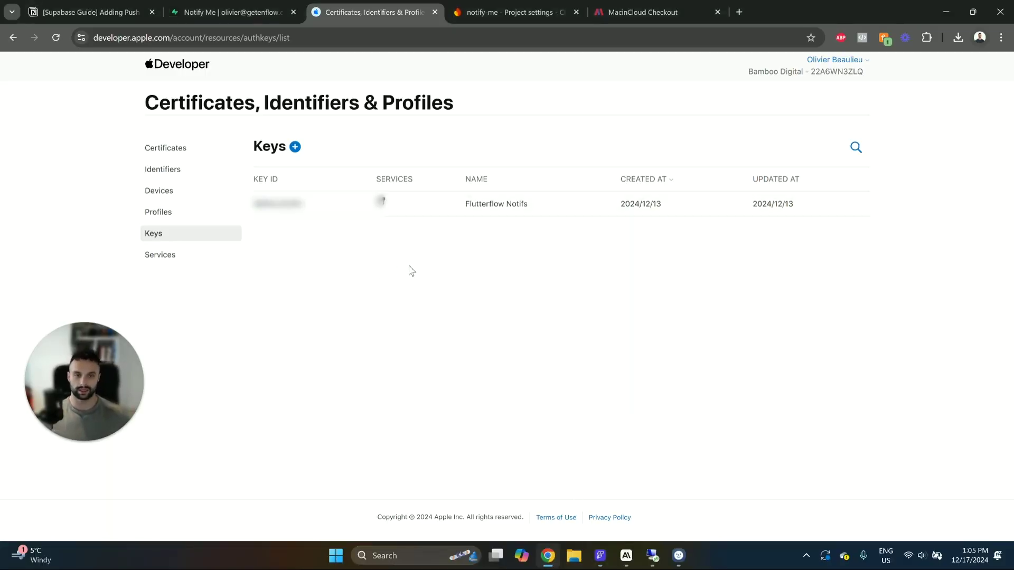
Register a new key named Flutterflow Notifications 2 with Apple Push Notifications service (APNs) enabled.
left_click(295, 148)
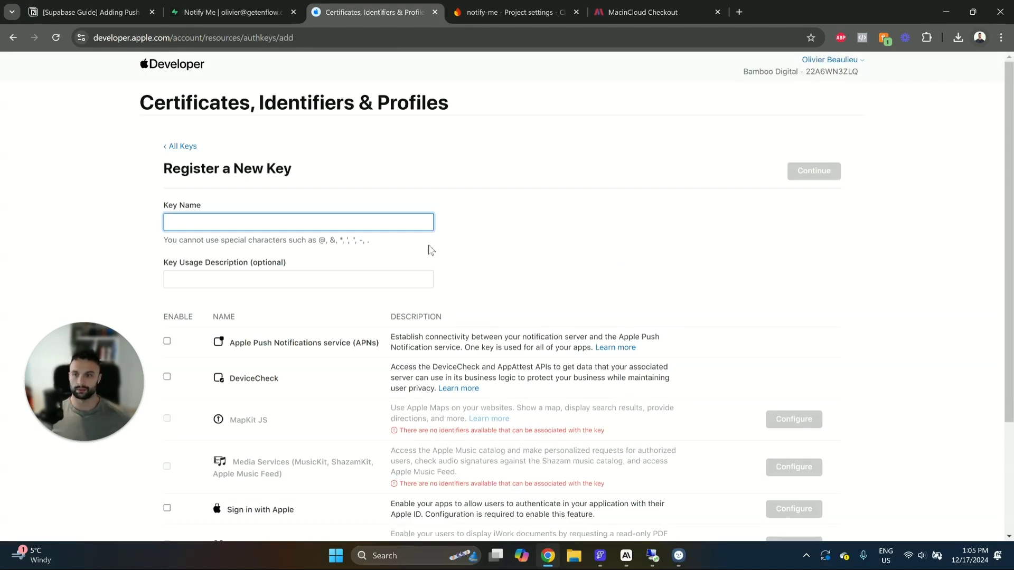
type("Flutterflow Notif")
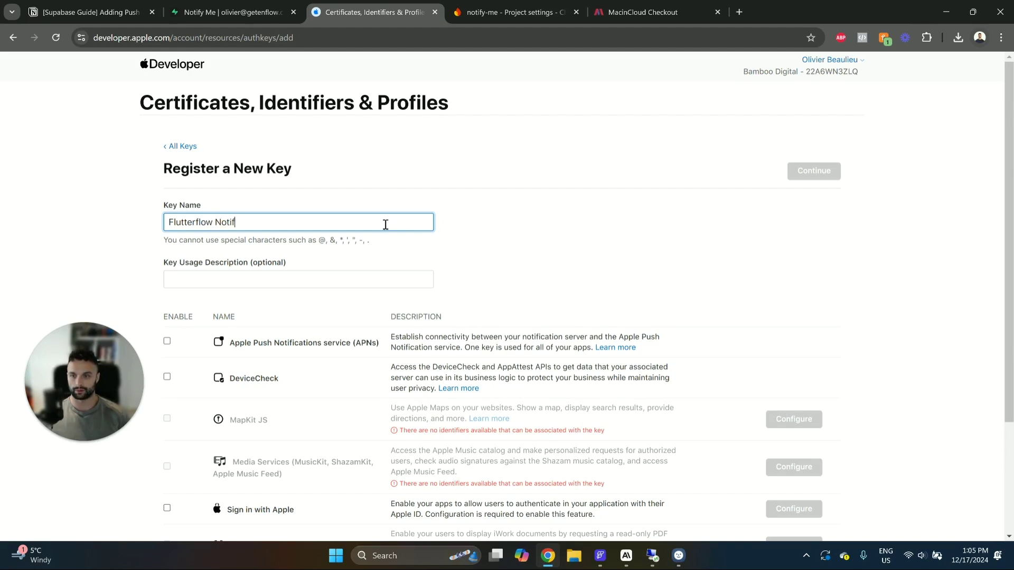
type("ications 2")
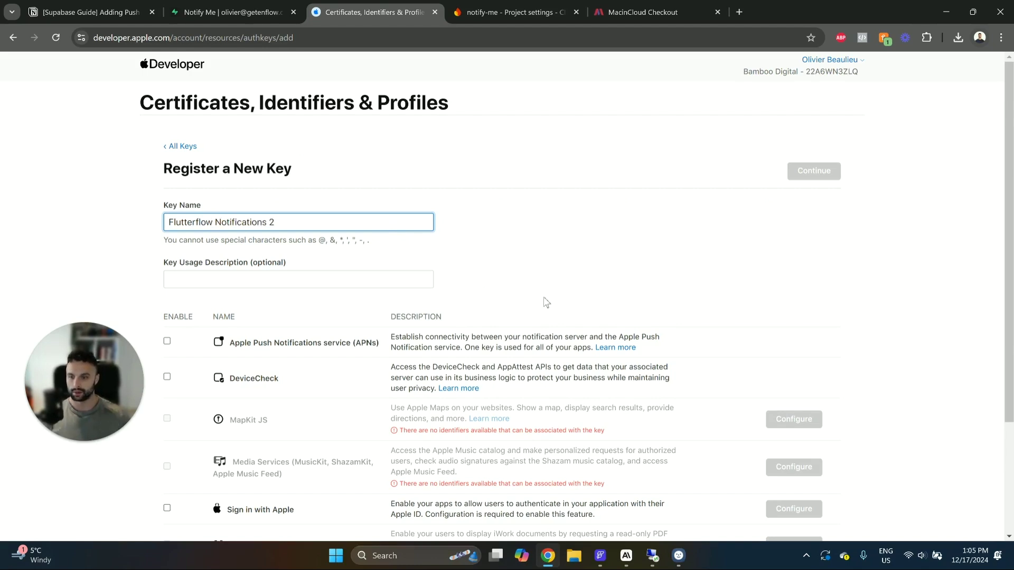
scroll(360, 299, "down", 1)
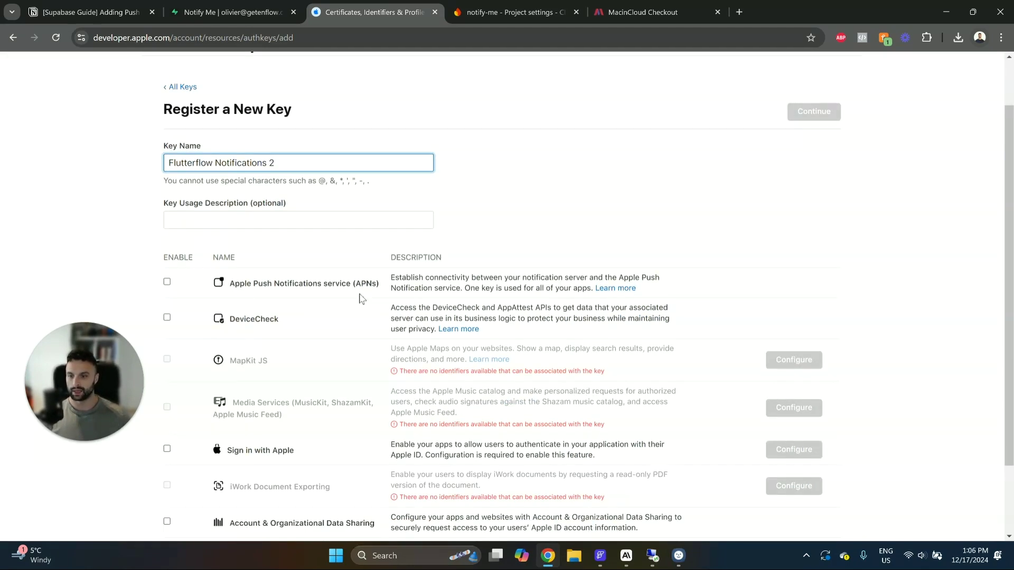
left_click(167, 283)
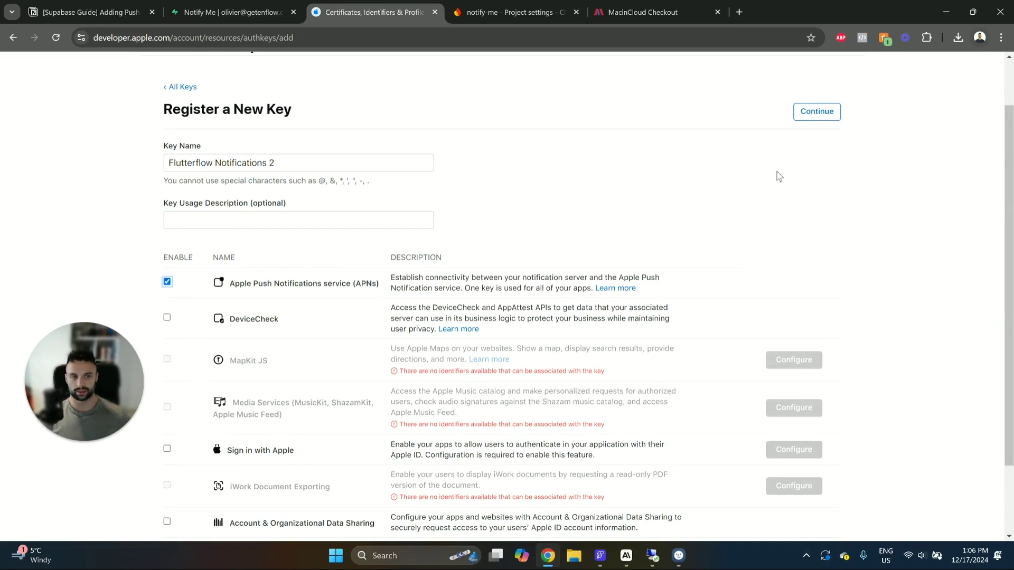
scroll(555, 268, "up", 1)
left_click(802, 174)
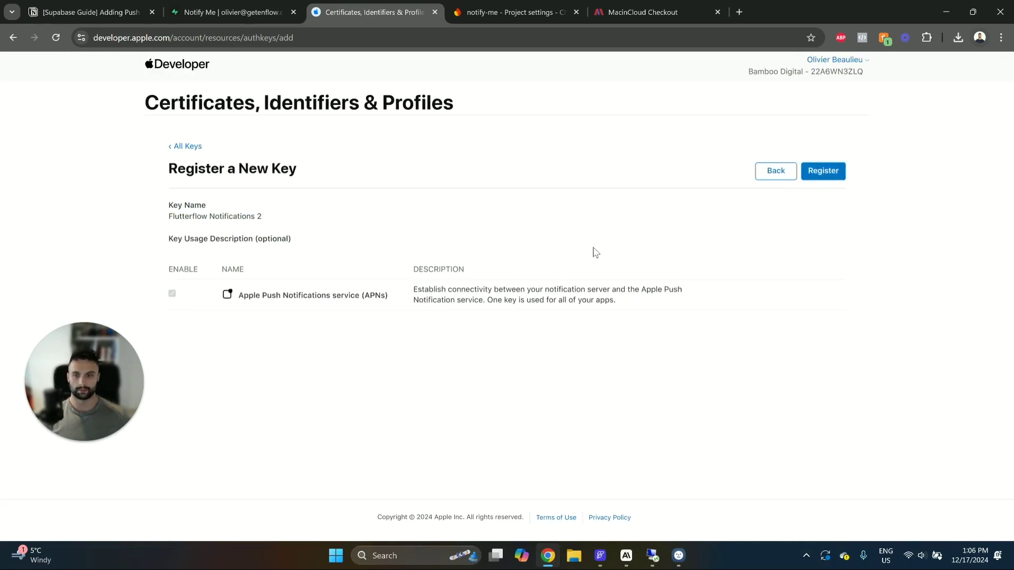
left_click(838, 176)
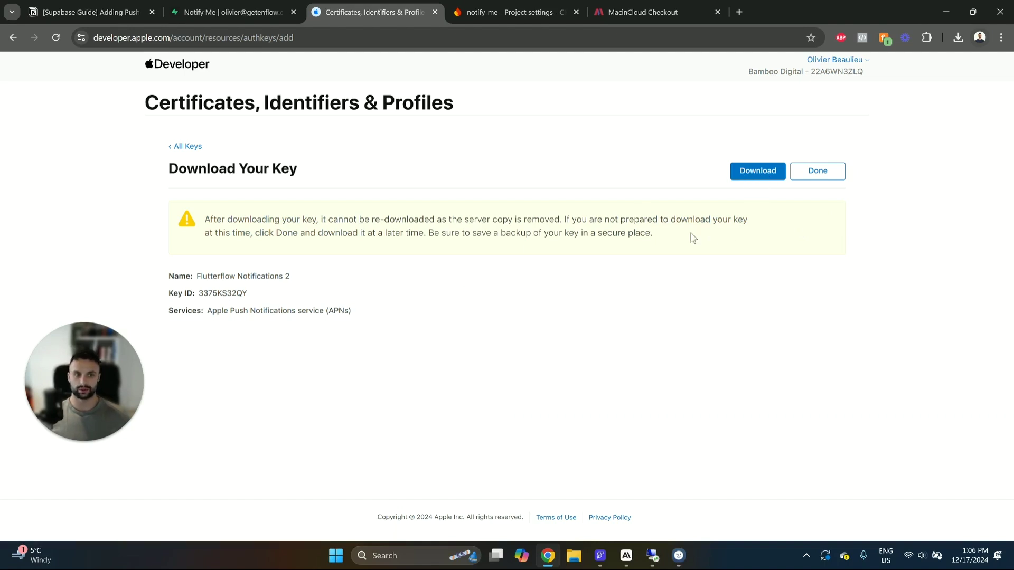
Copy the new key's ID and download its key file, ending on Firebase's Cloud Messaging settings.
double_click(222, 294)
key("ctrl+c")
left_click(758, 173)
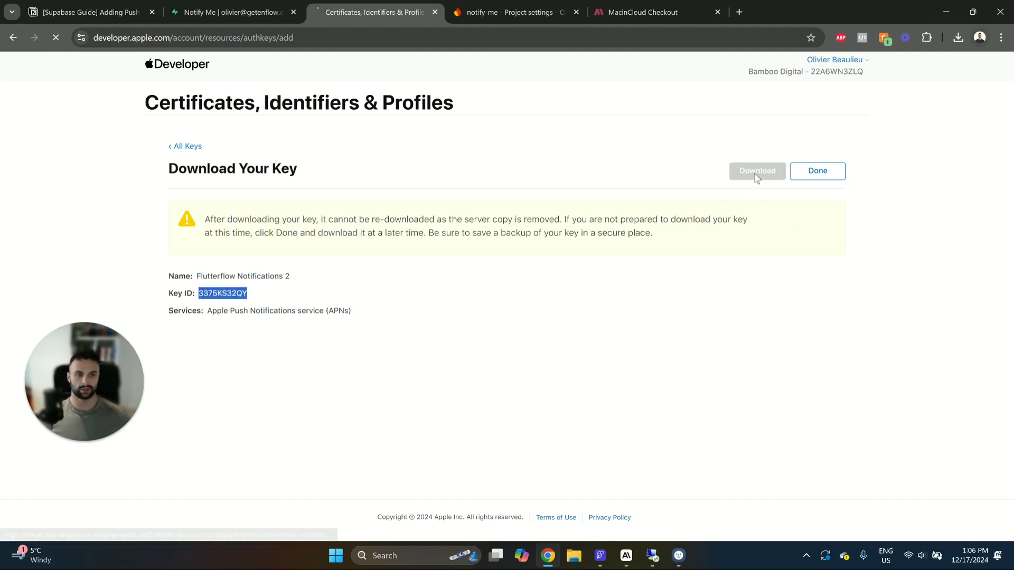
left_click(666, 123)
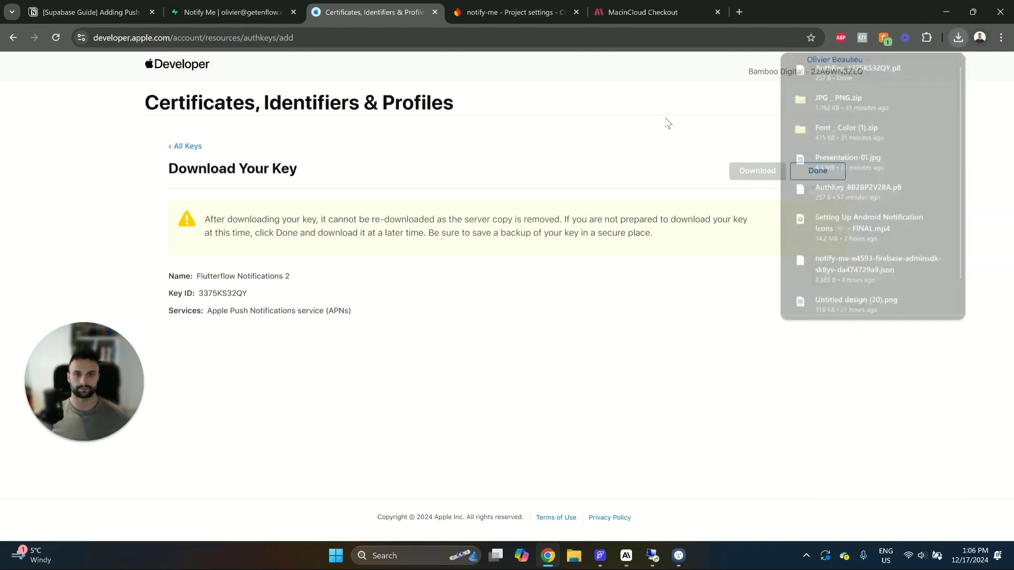
left_click(501, 4)
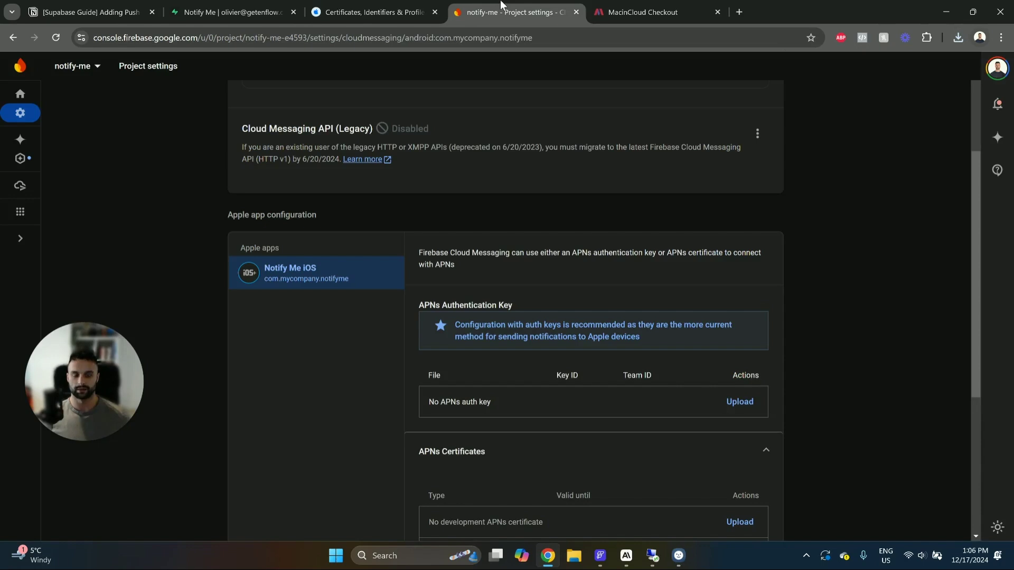
In Firebase's APNs Authentication Key upload form, enter the new key's ID and attach the downloaded .p8 auth key file from Downloads.
left_click(750, 403)
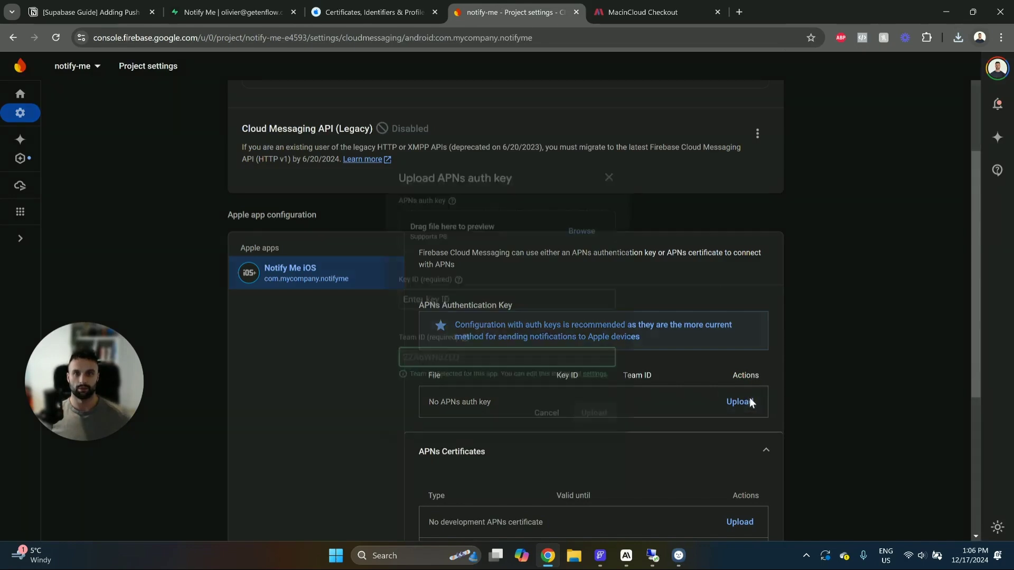
left_click(492, 304)
key("ctrl+v")
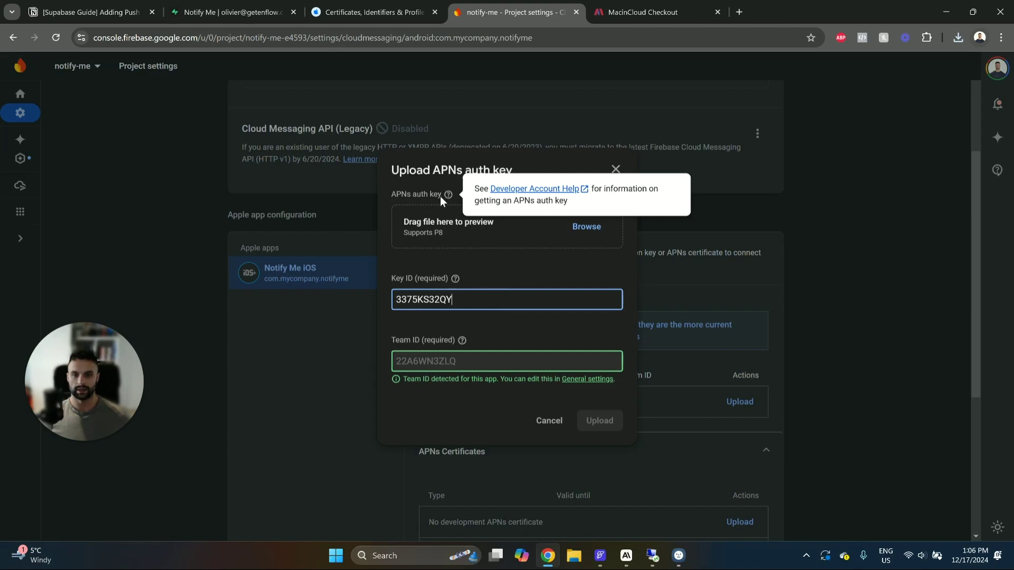
left_click(587, 227)
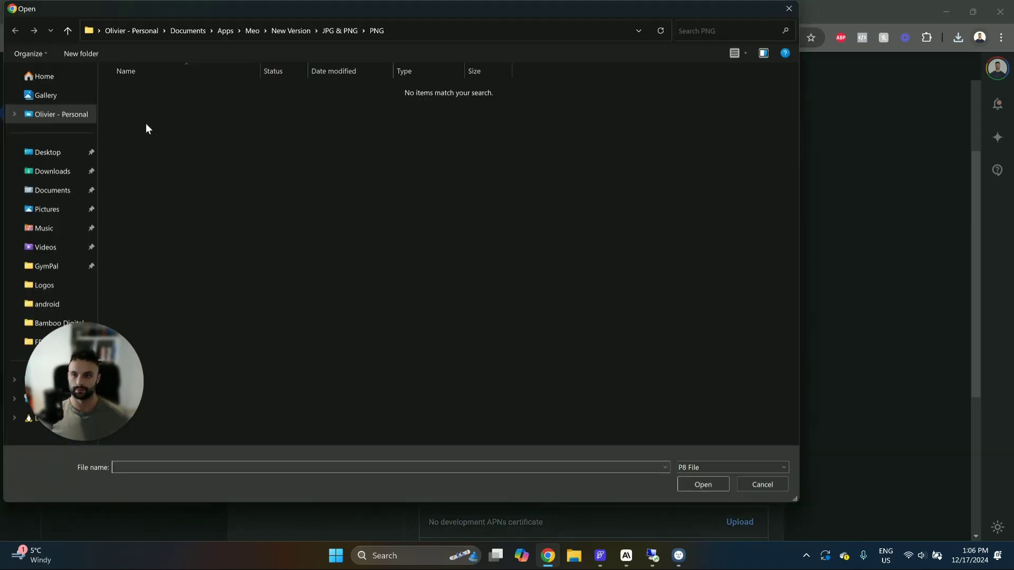
left_click(53, 170)
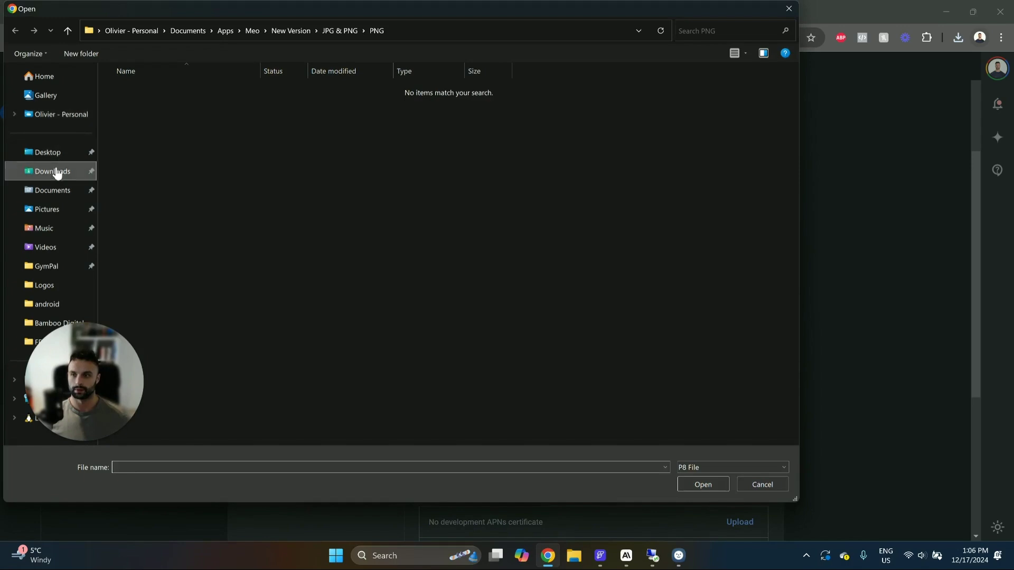
double_click(143, 119)
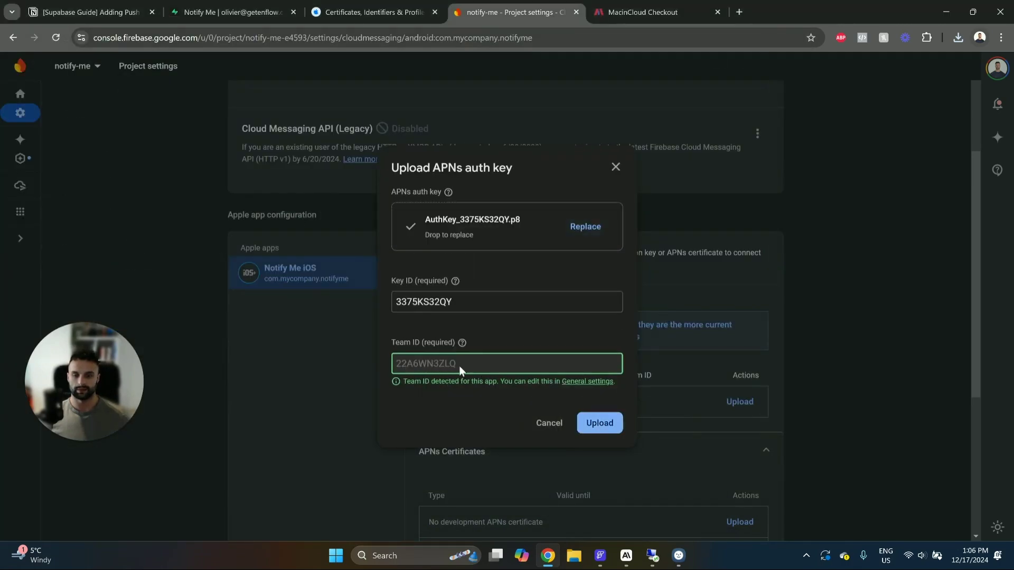
Check the prefilled Team ID against the Apple Developer account, and upload the APNs auth key to Firebase.
left_click(396, 11)
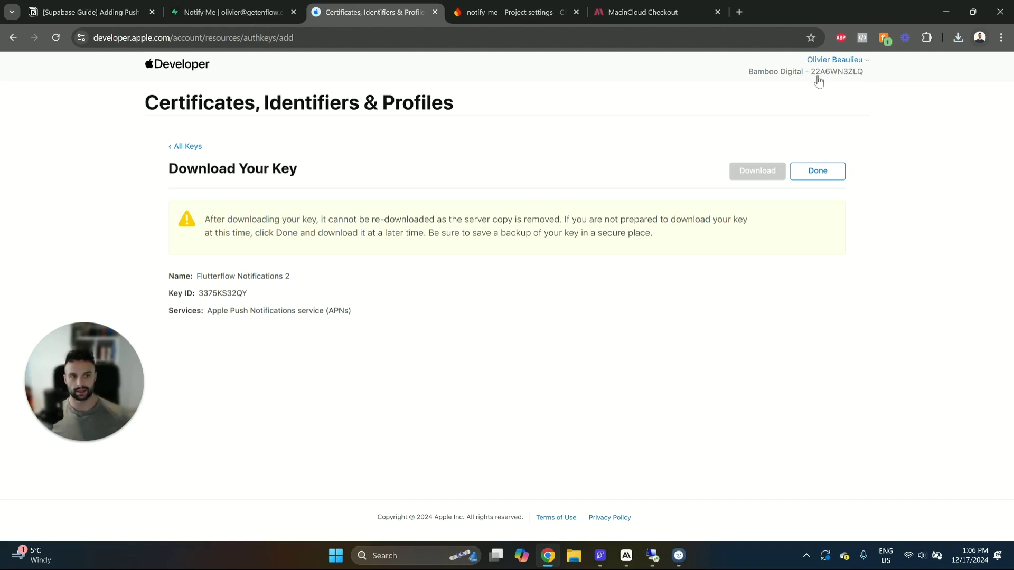
left_click(556, 10)
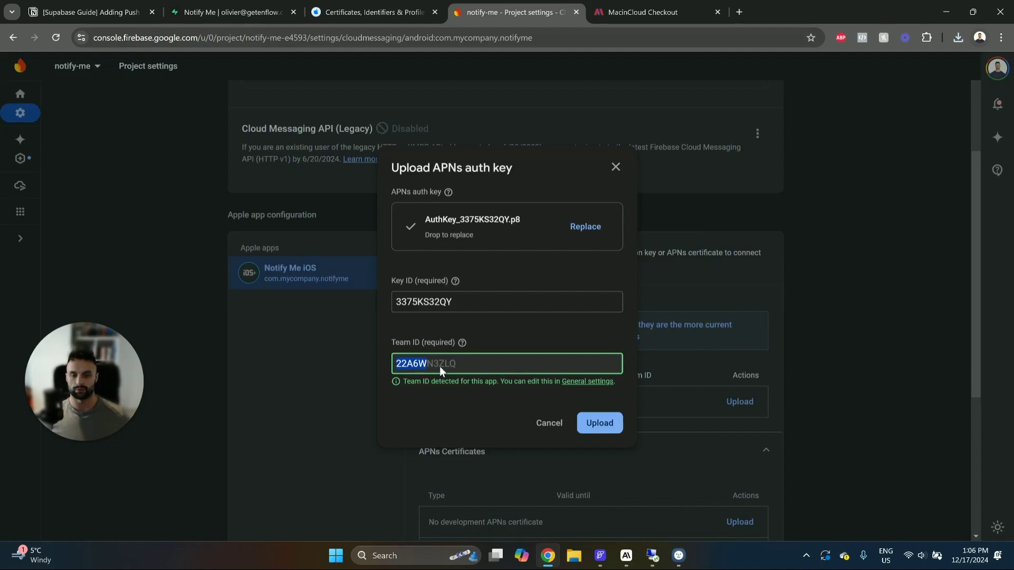
left_click(600, 424)
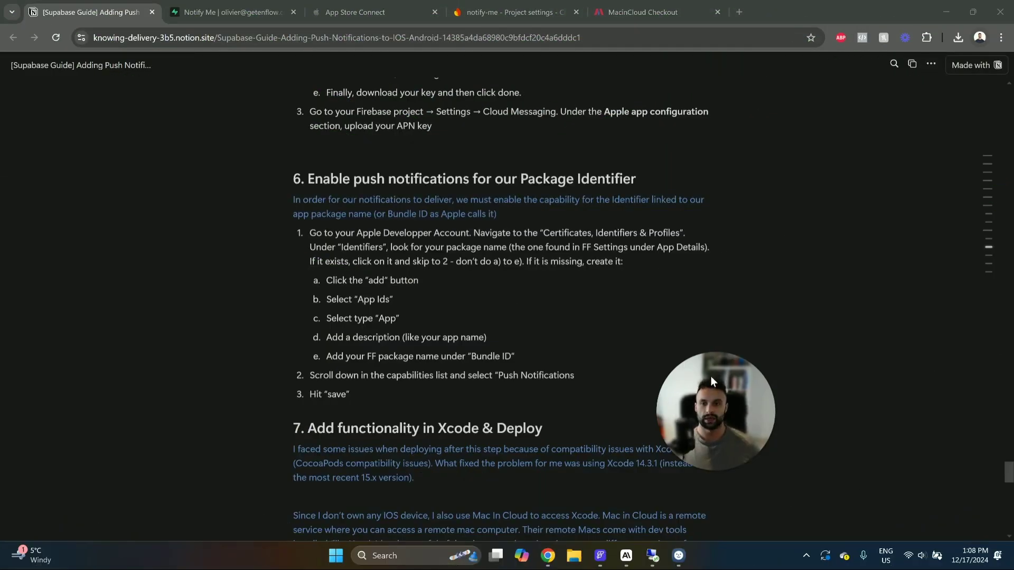
Review section 6 of the Notion guide, and check the package name and Mobile Deployment settings in FlutterFlow.
left_click_drag(442, 179, 730, 179)
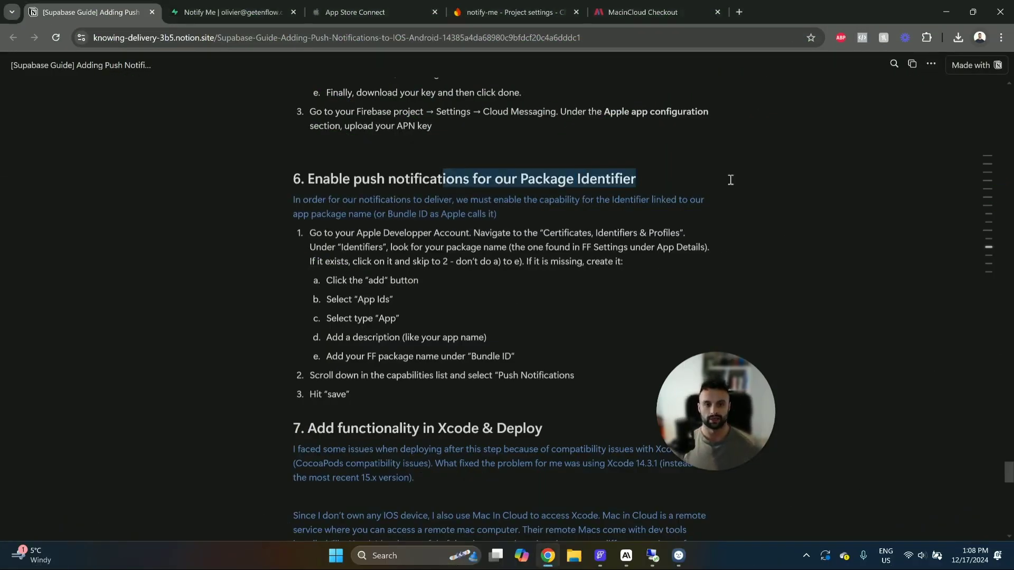
left_click(769, 375)
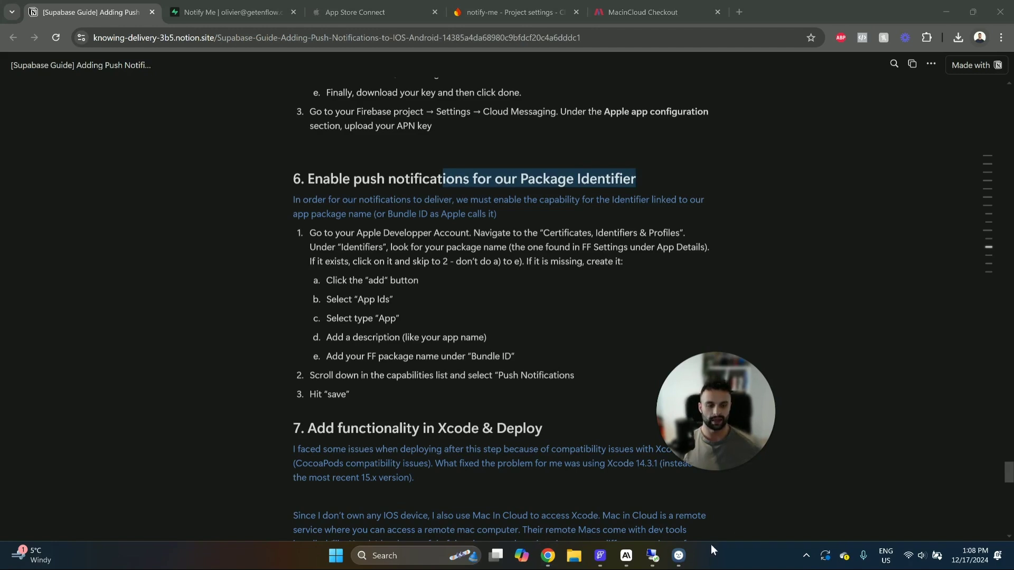
left_click(602, 558)
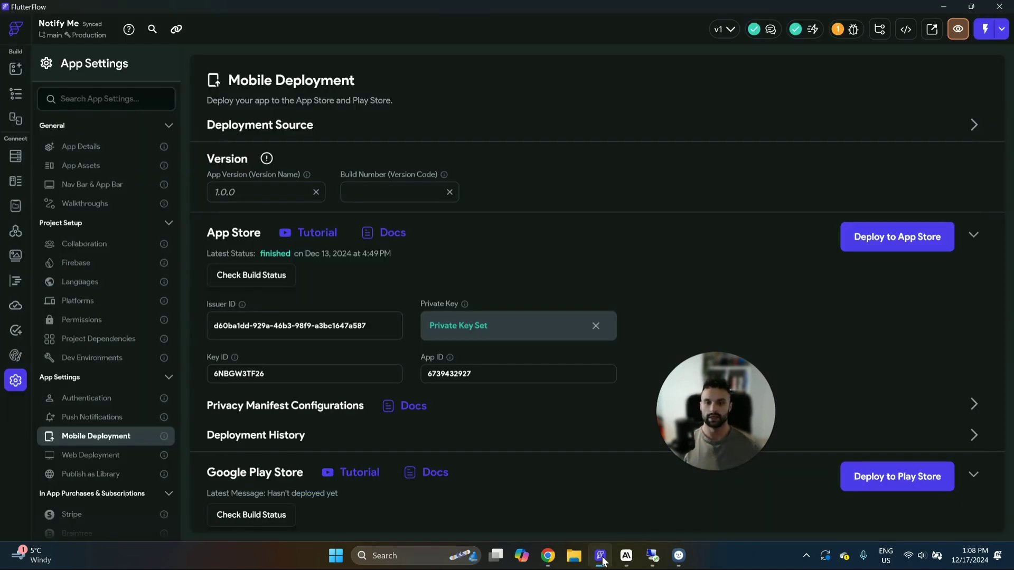
left_click(81, 147)
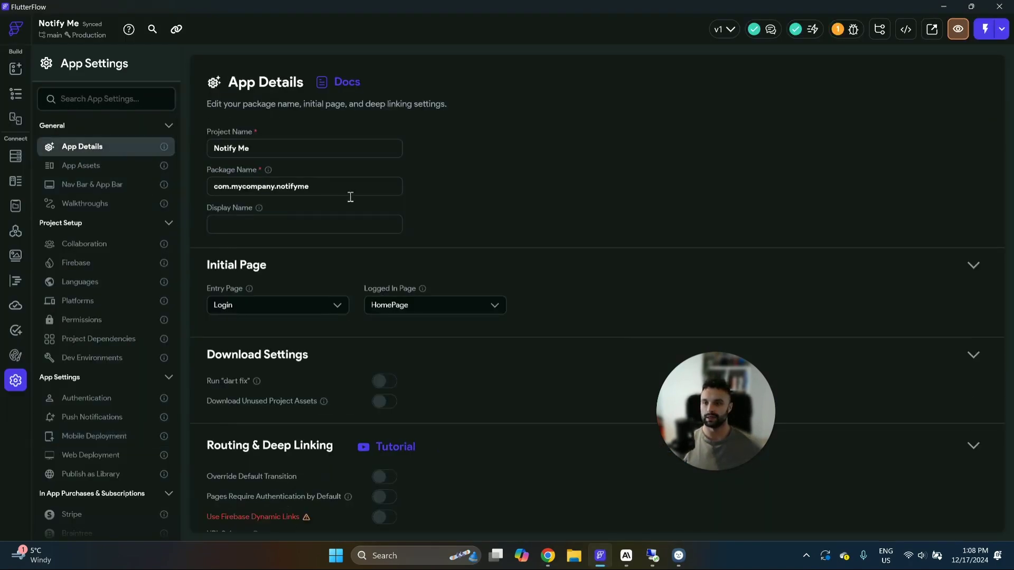
left_click_drag(329, 187, 188, 189)
left_click(317, 186)
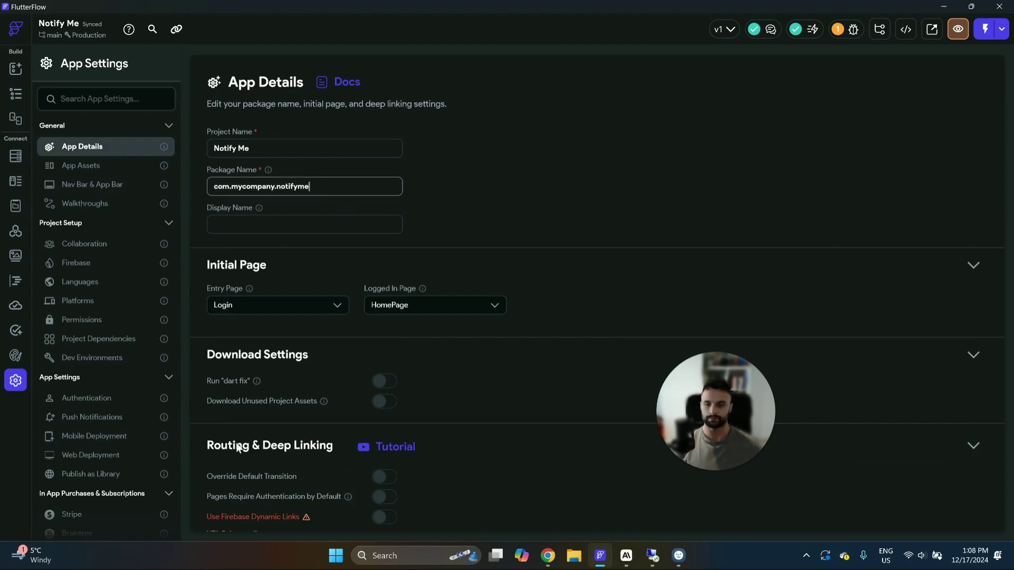
left_click(110, 443)
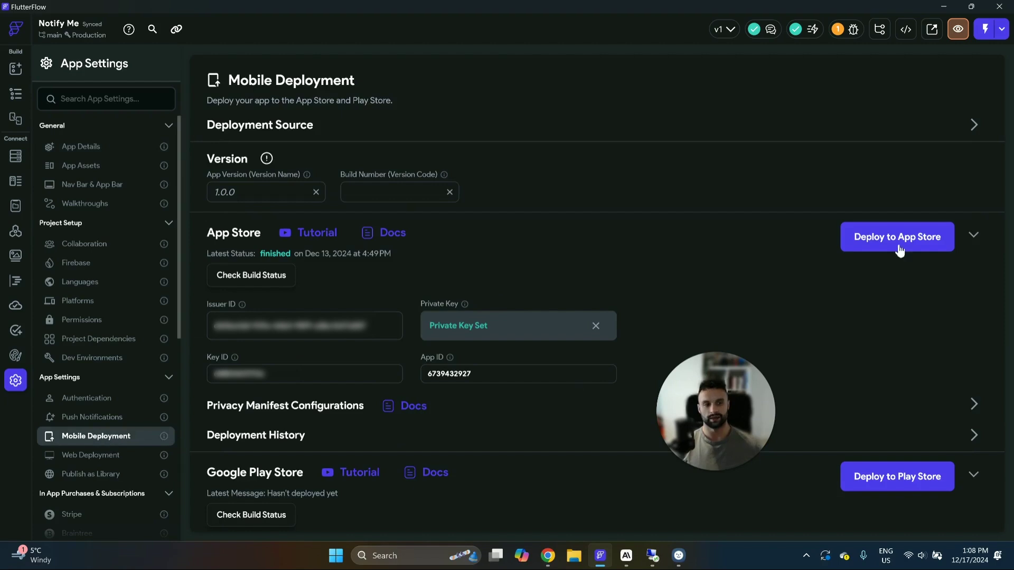
left_click_drag(741, 400, 872, 371)
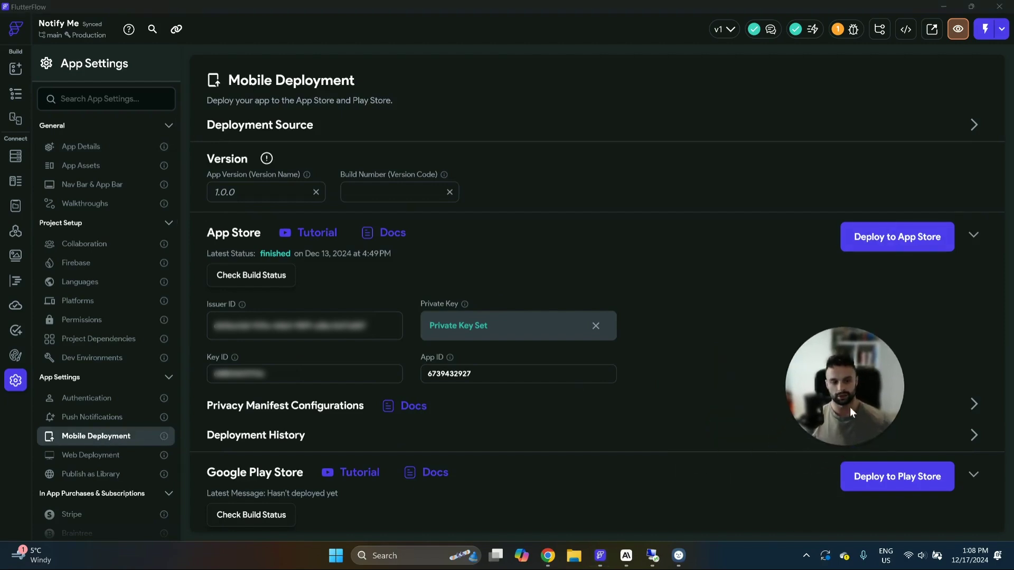
Switch to Chrome and open the Notify Me App identifier (com.mycompany.notifyme) from the Apple Developer account's Identifiers list.
left_click(543, 559)
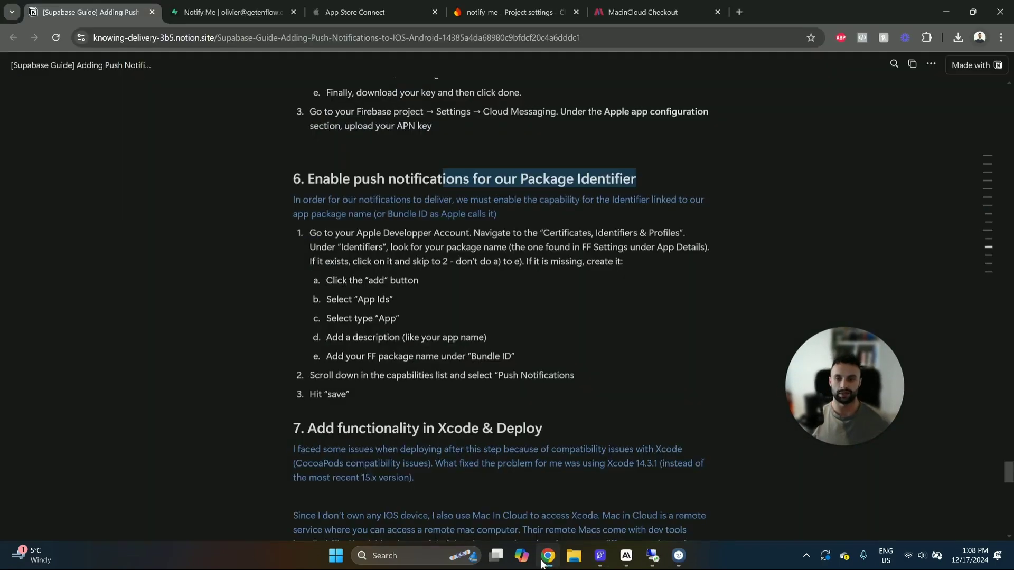
left_click(363, 8)
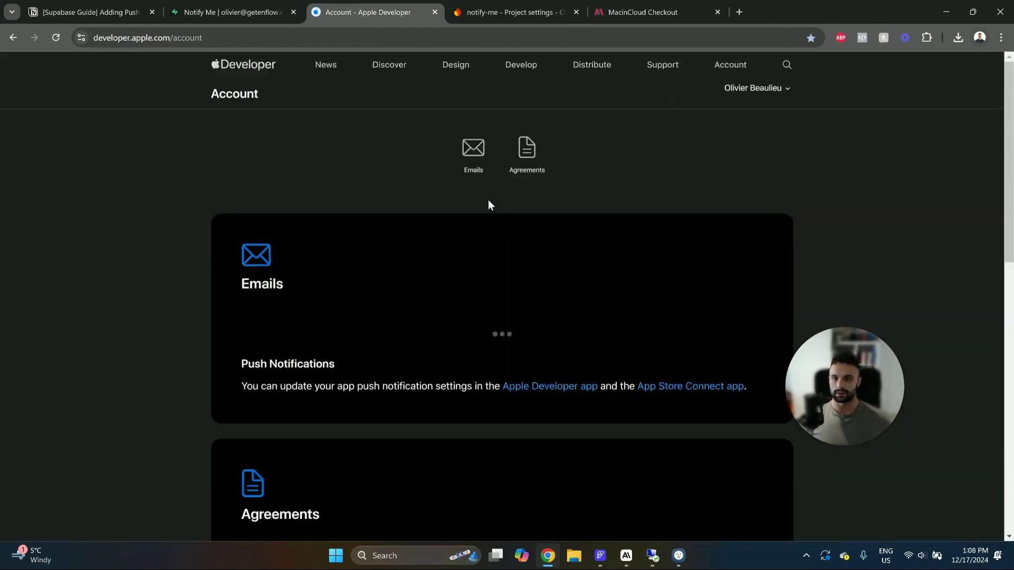
scroll(499, 391, "down", 1)
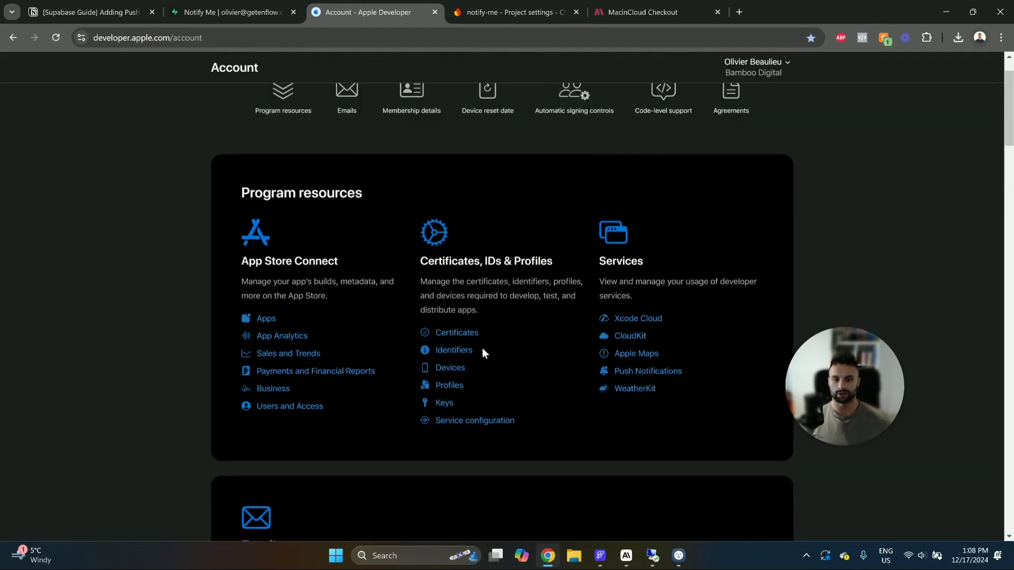
left_click(454, 351)
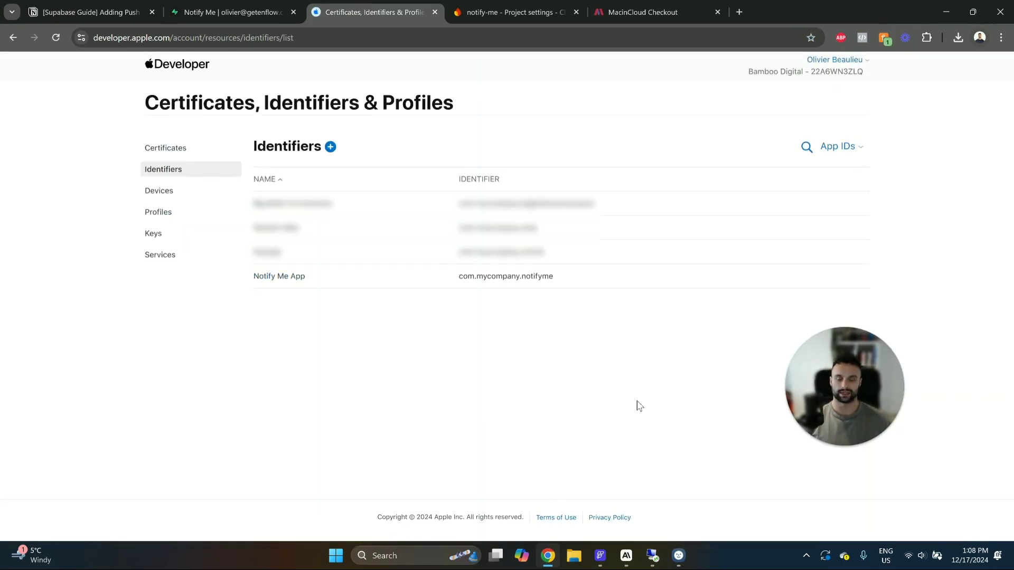
left_click(544, 283)
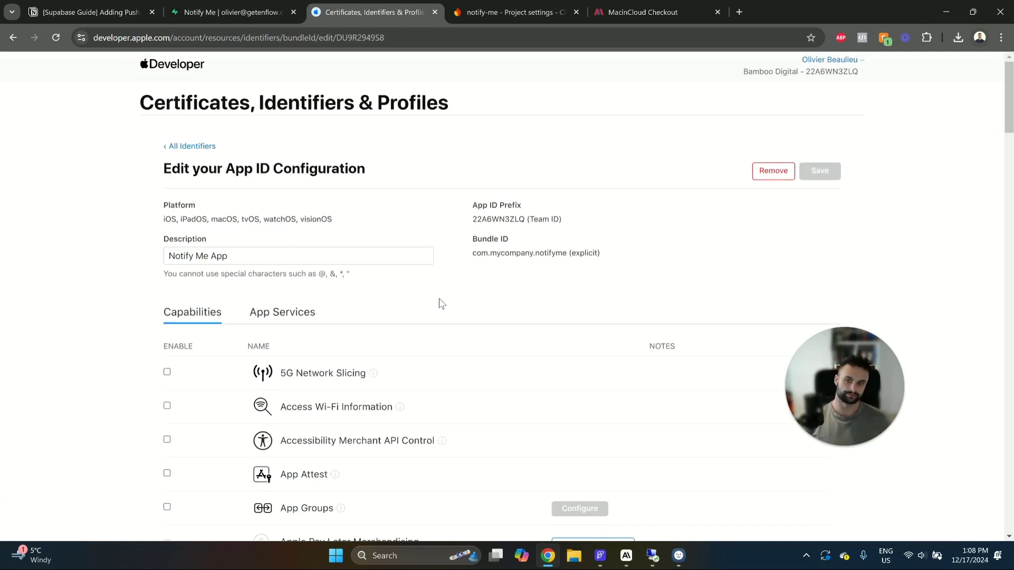
Enable the Push Notifications capability for the Notify Me App ID and save the configuration.
scroll(461, 334, "down", 5)
scroll(461, 333, "down", 20)
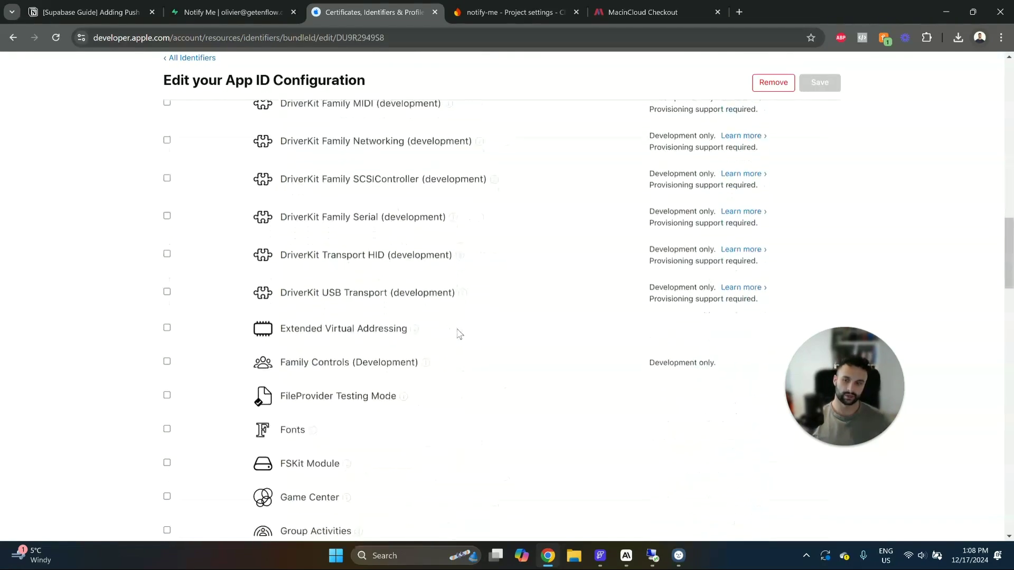
scroll(461, 328, "down", 12)
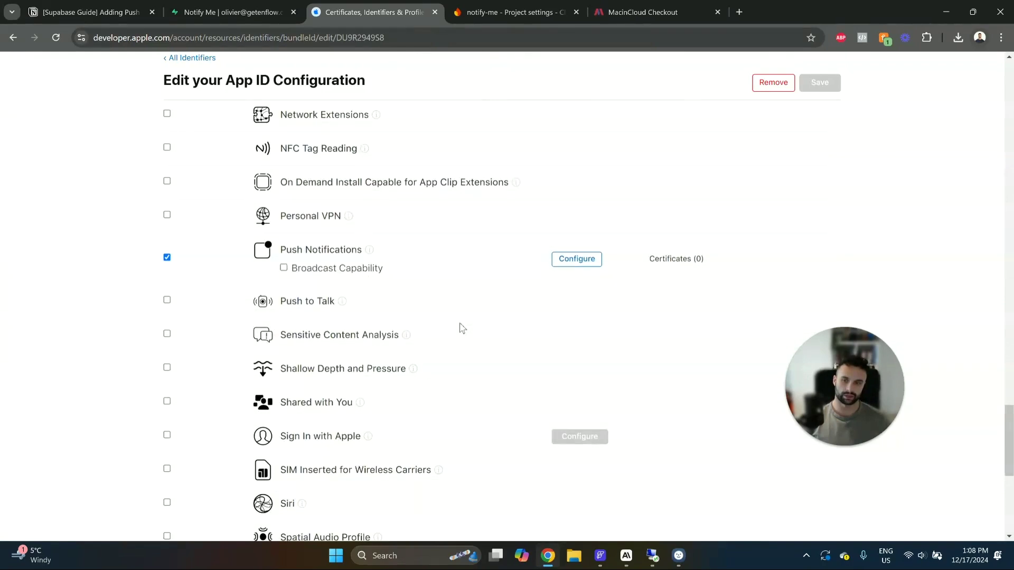
left_click(166, 258)
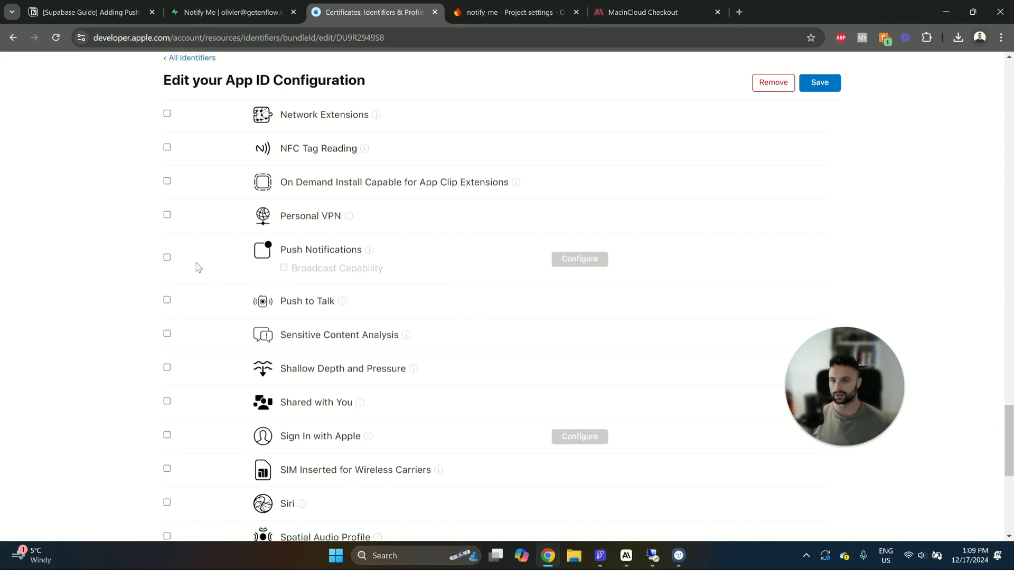
left_click(168, 258)
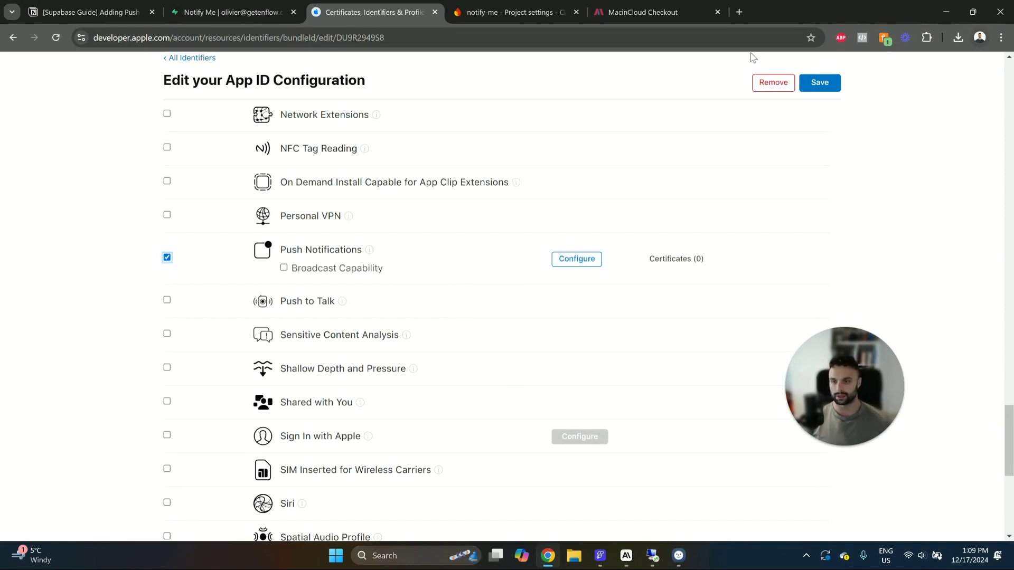
left_click(822, 84)
left_click(621, 230)
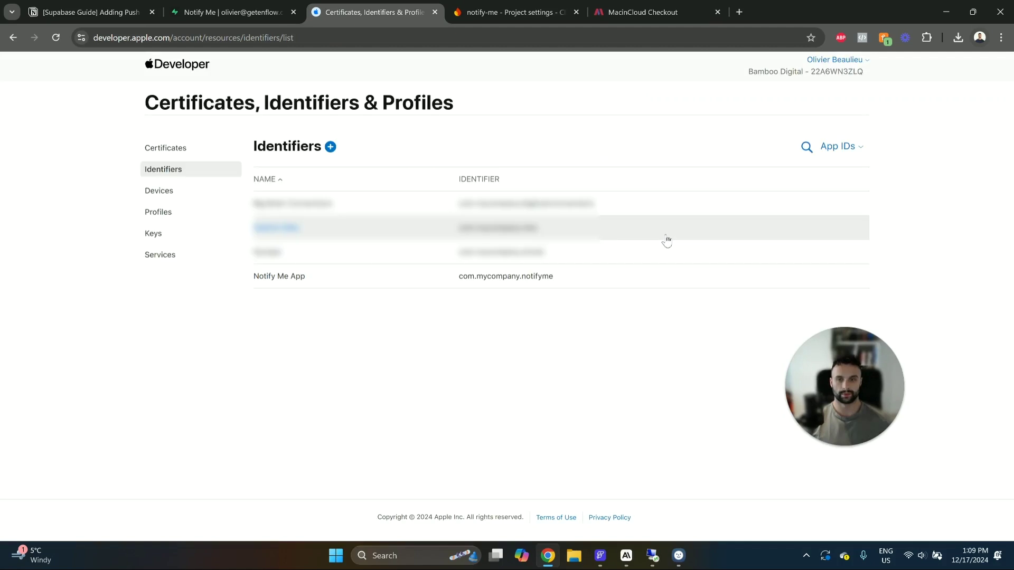
Return to the Notion guide and read section 7, Add functionality in Xcode & Deploy.
left_click(35, 6)
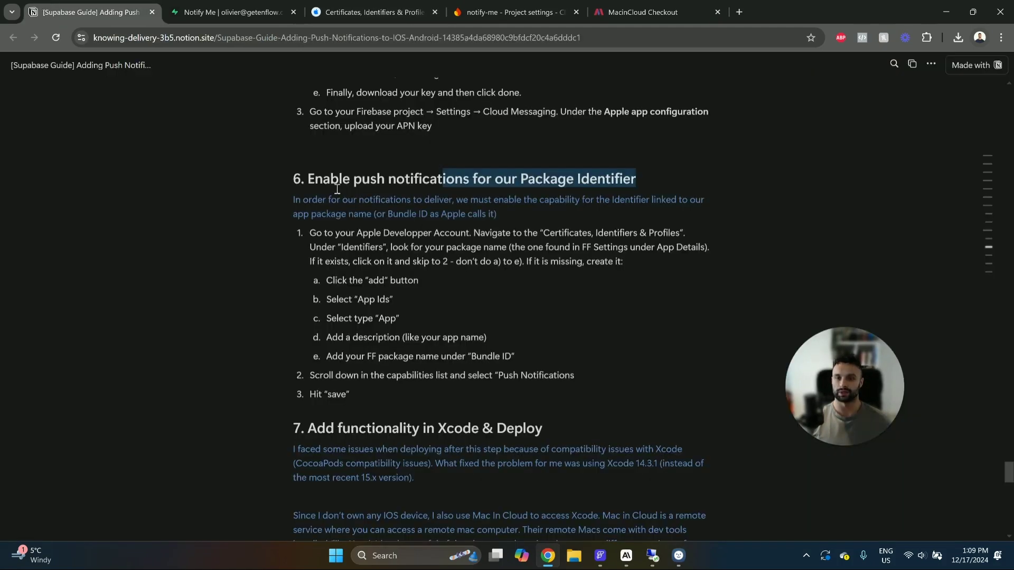
scroll(450, 218, "down", 2)
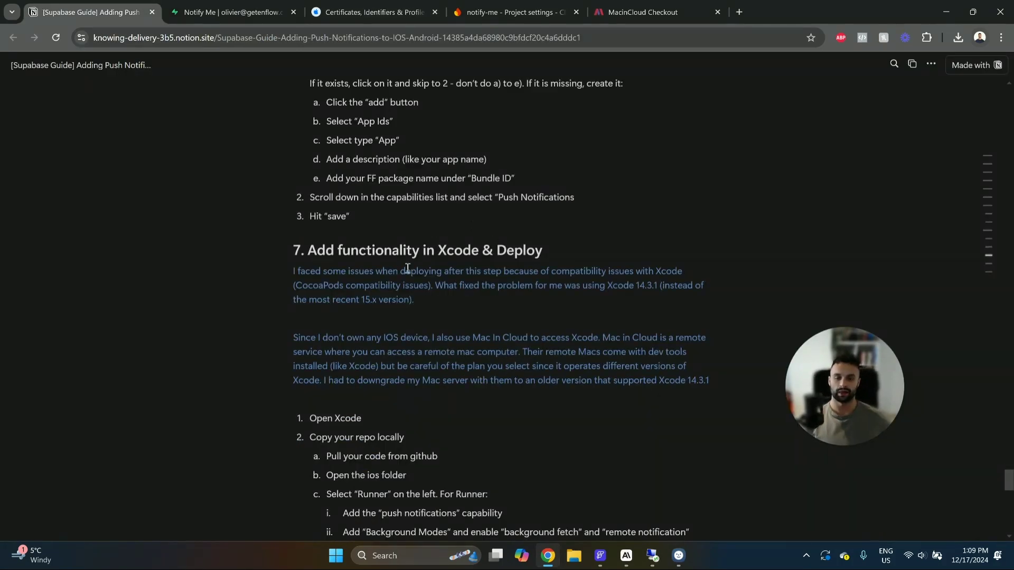
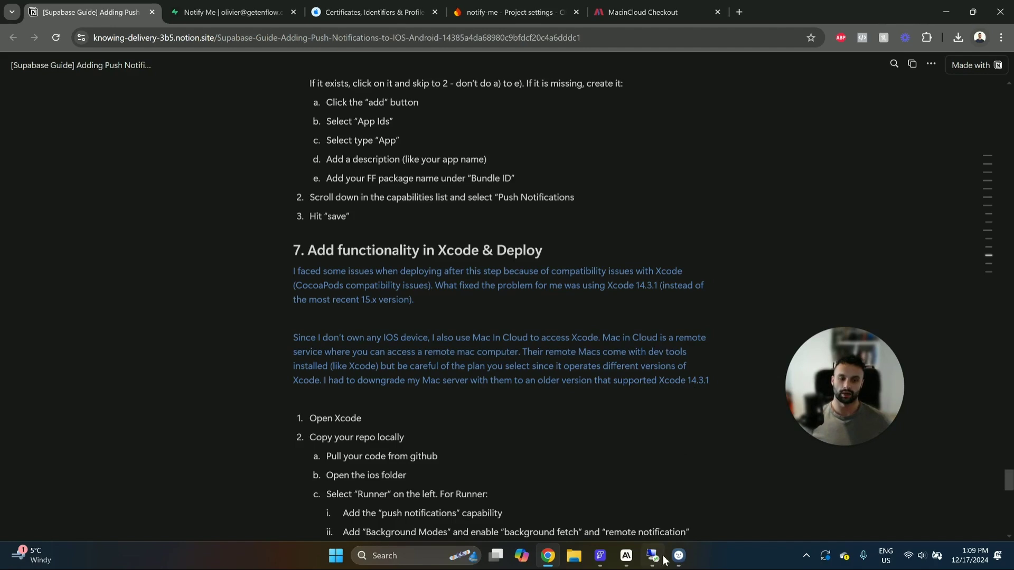
Switch to the MacinCloud remote Mac and copy the notifyMe repository's HTTPS clone URL from GitHub, ending in Terminal.
mouse_move(663, 559)
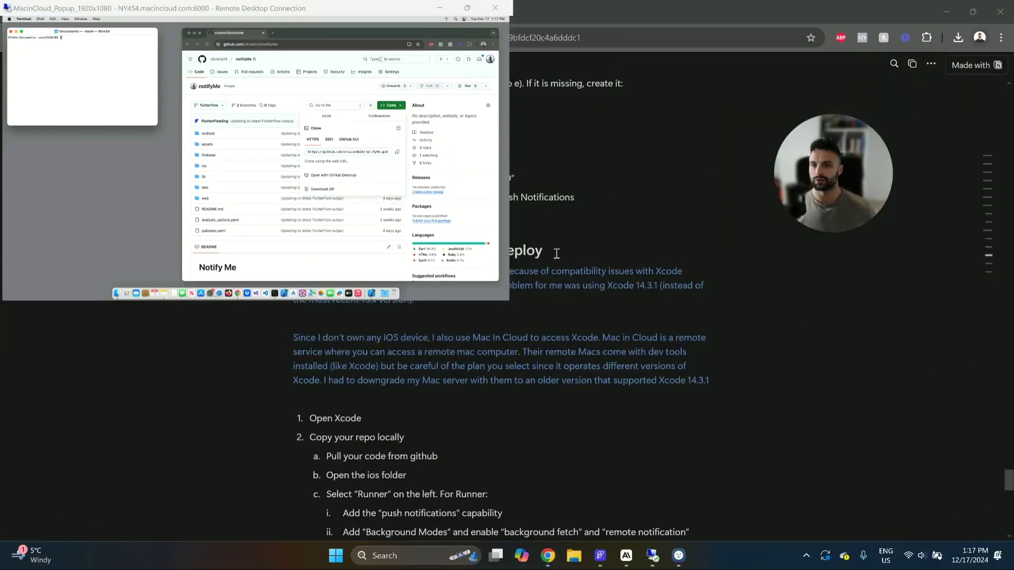
left_click(277, 297)
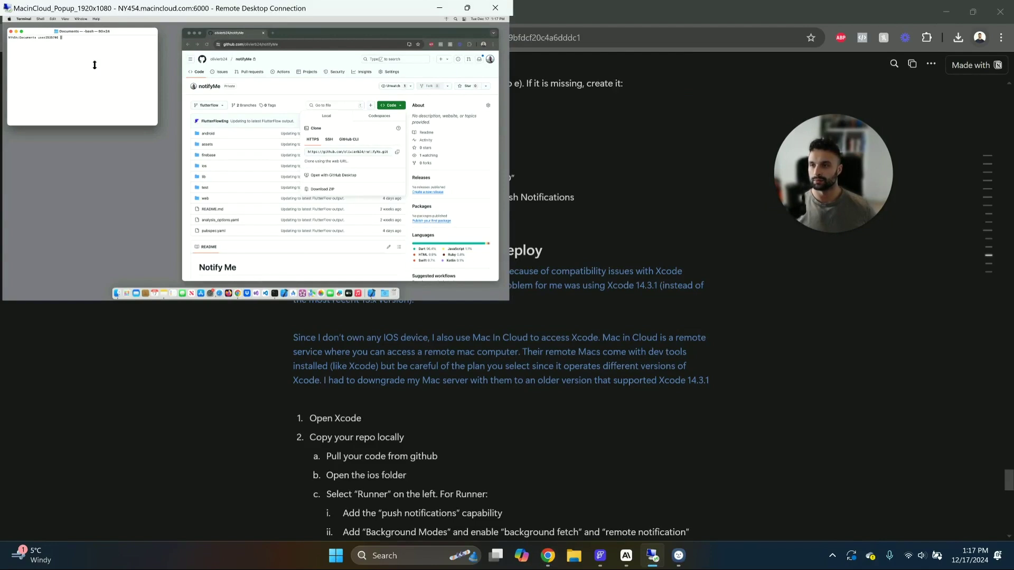
left_click(352, 35)
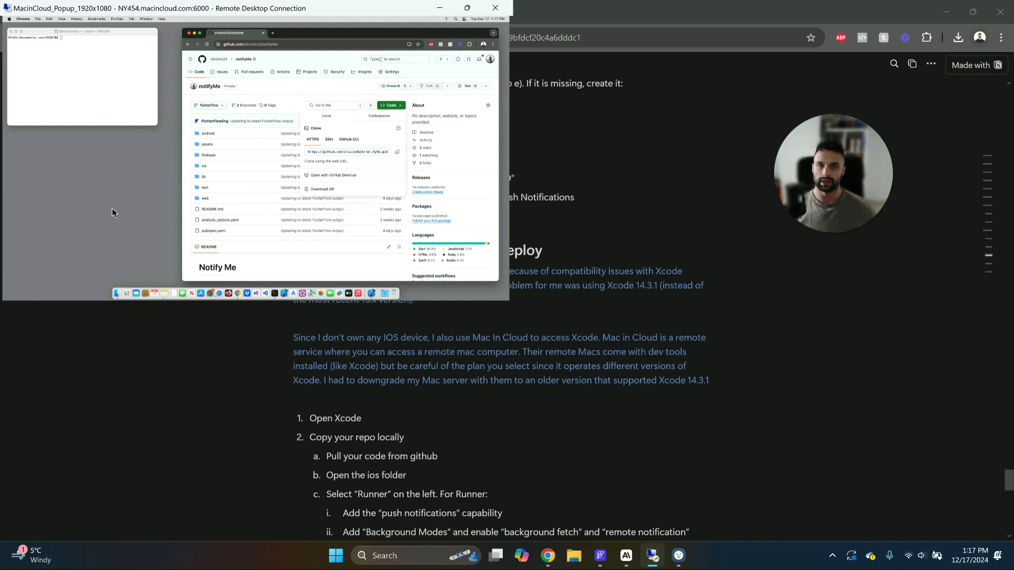
left_click(403, 157)
left_click(63, 50)
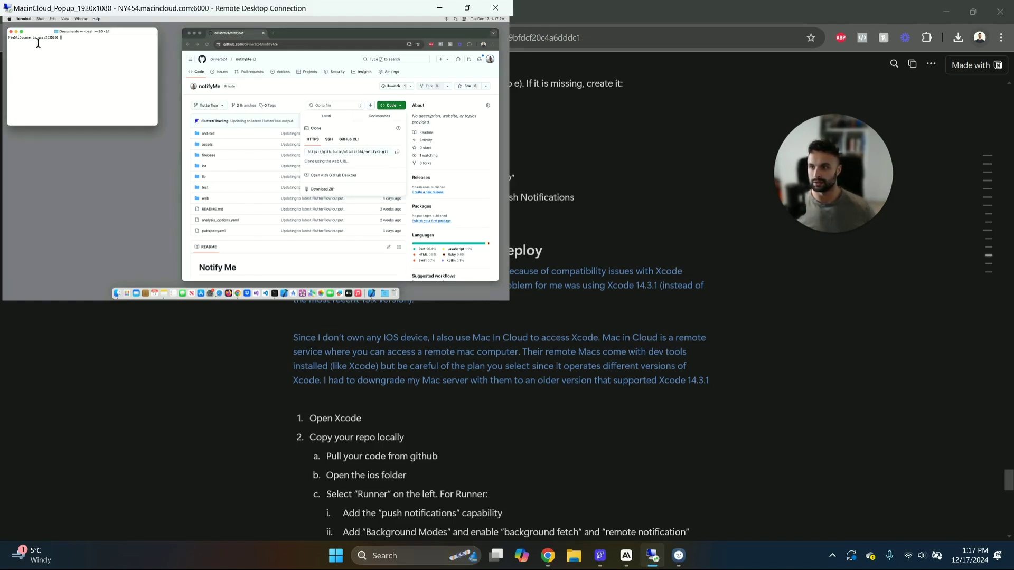
Clone the notifyMe repository into the Documents folder with git clone and the copied HTTPS URL.
left_click(118, 294)
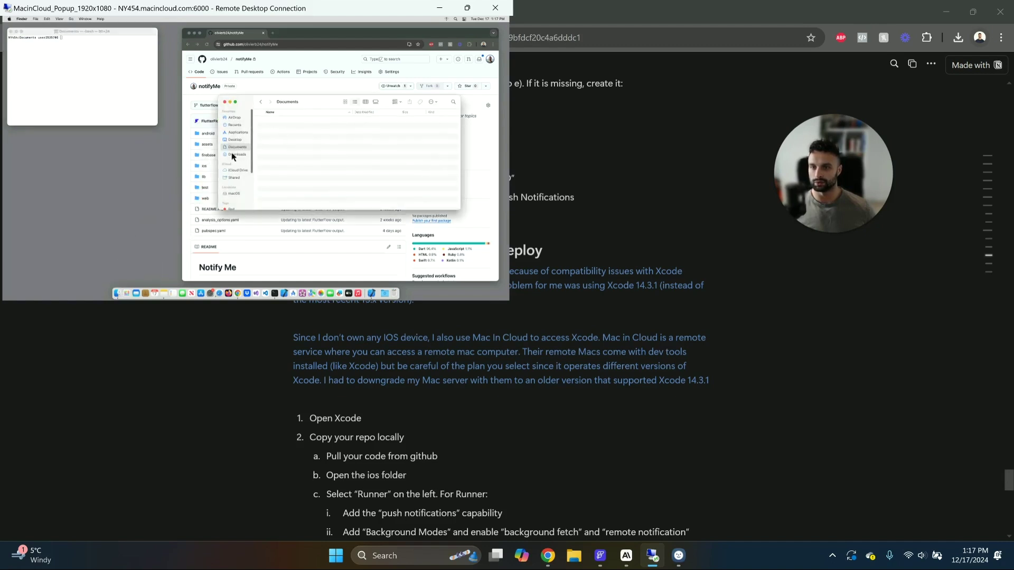
left_click(96, 81)
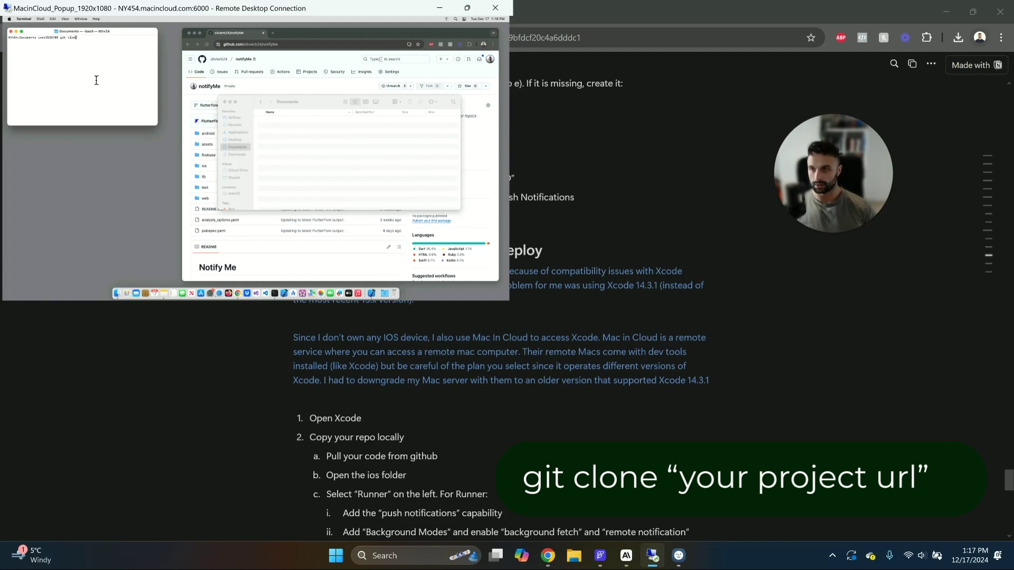
type("git clone")
key("super+v")
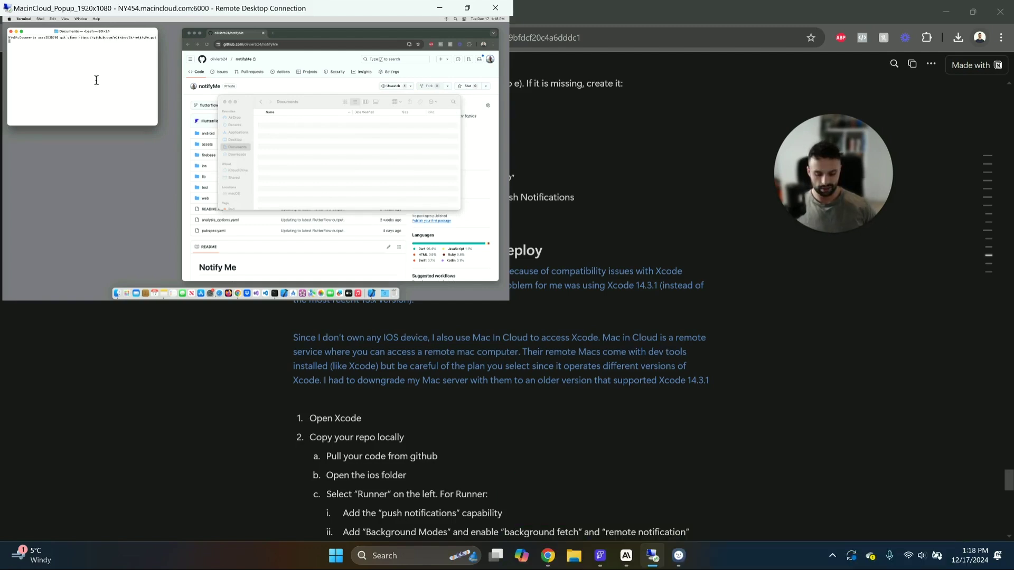
key("Return")
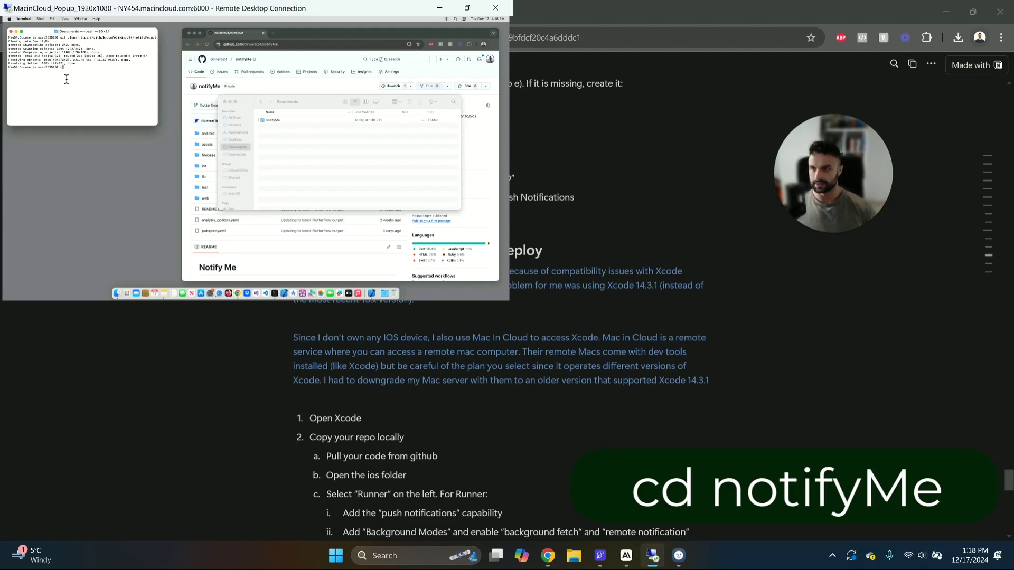
Change into the notifyMe directory, check out the flutterflow branch in Terminal, and close the Finder window.
type("notifyMe")
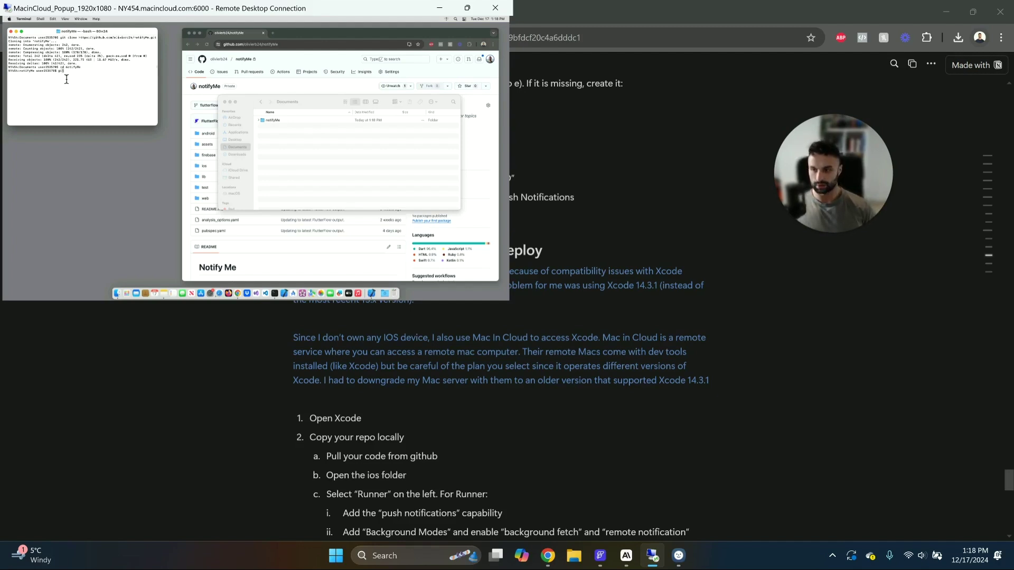
type("kout flutterflow")
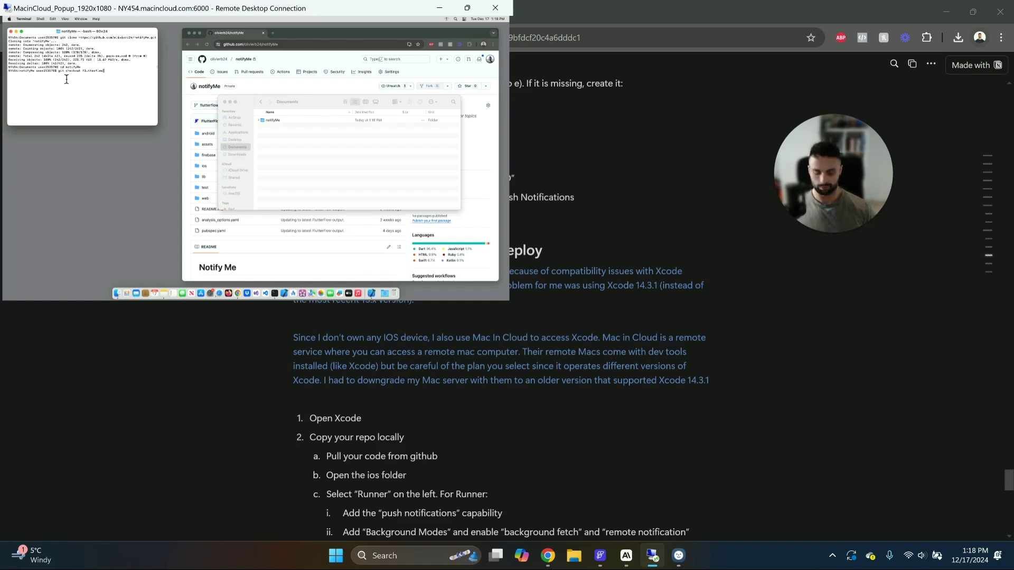
key("Return")
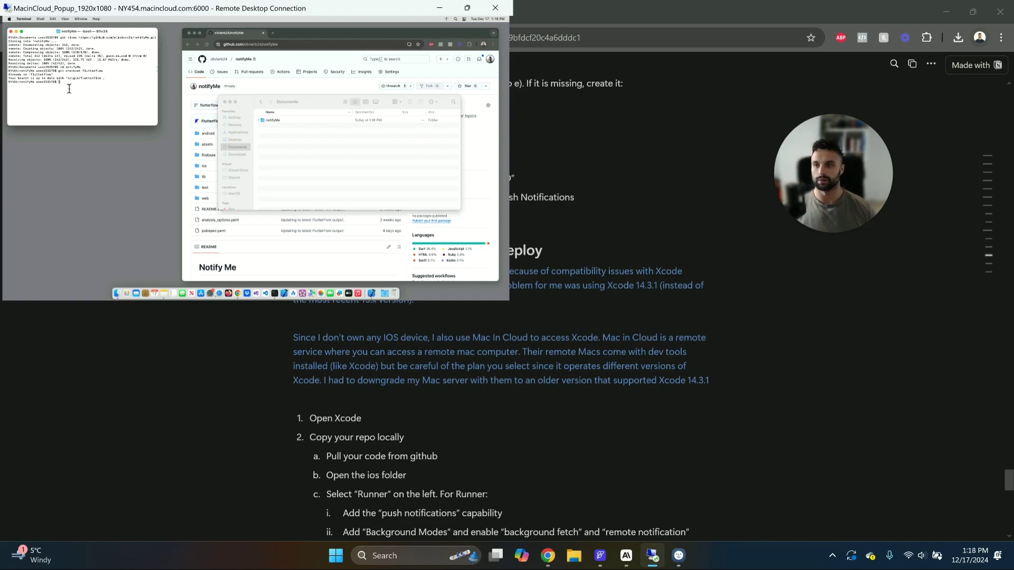
left_click(225, 102)
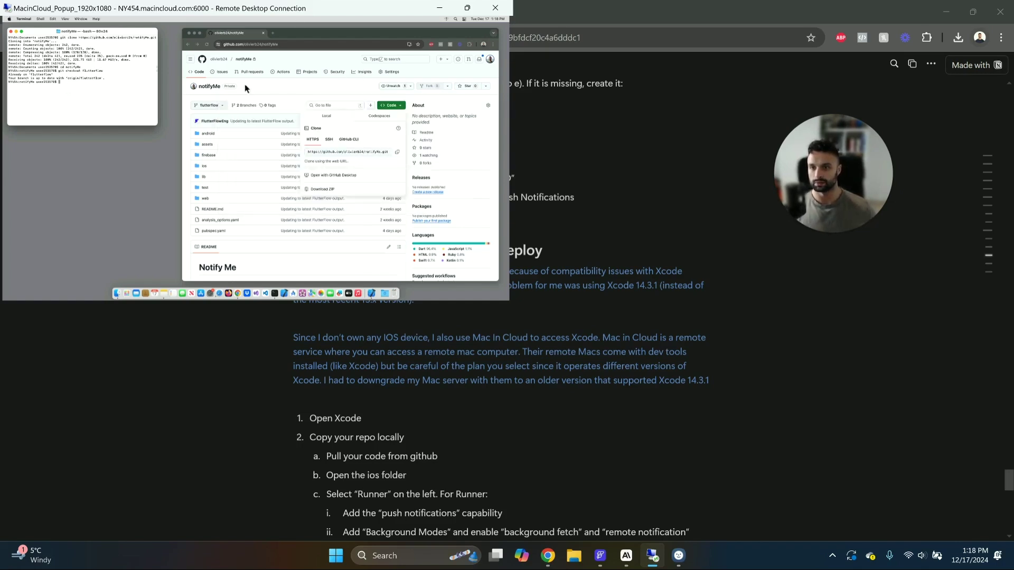
Create and switch to a new branch with git checkout -B iosNotifications.
left_click(89, 90)
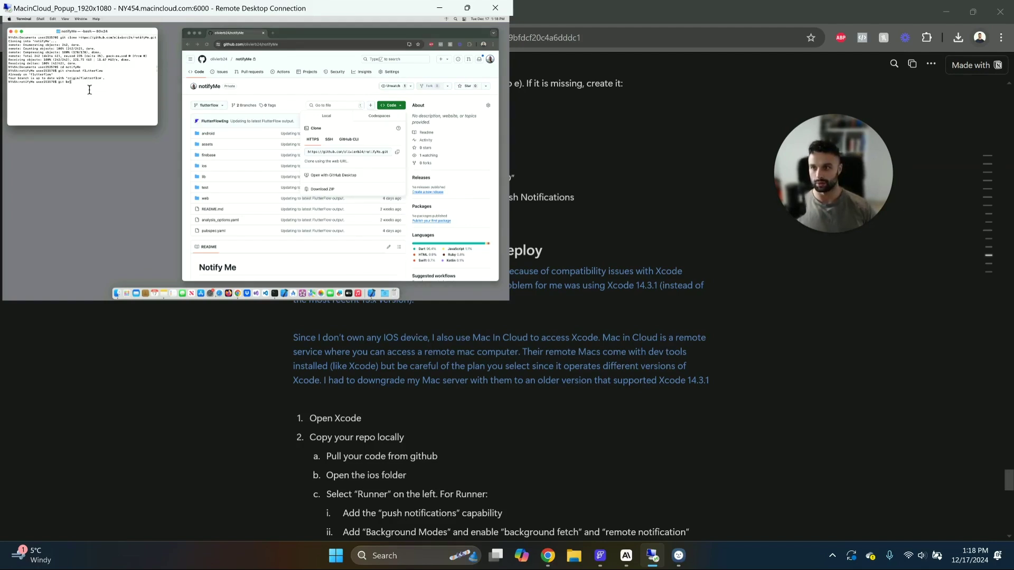
type("git che")
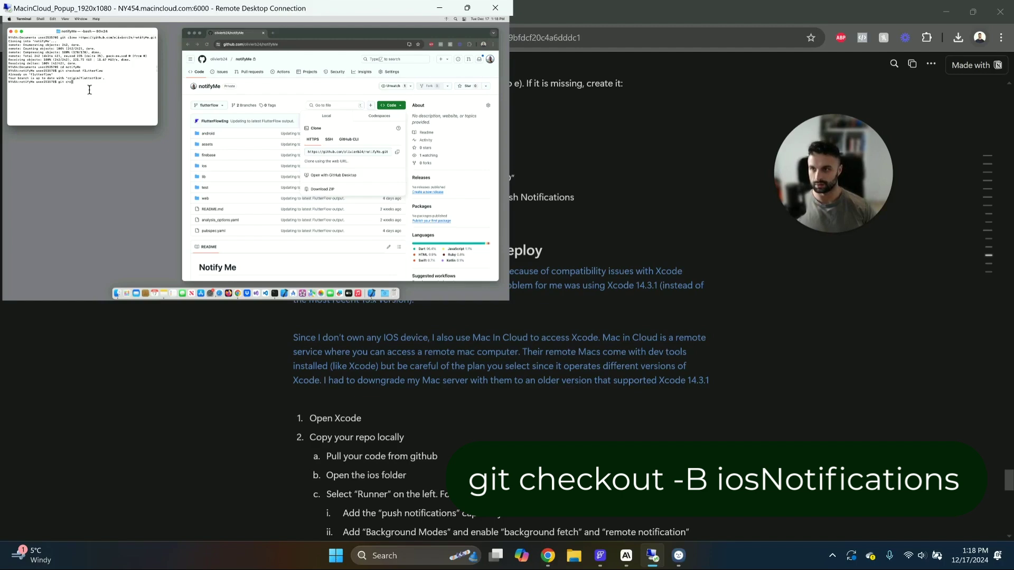
type("ckout -B iosNotifications")
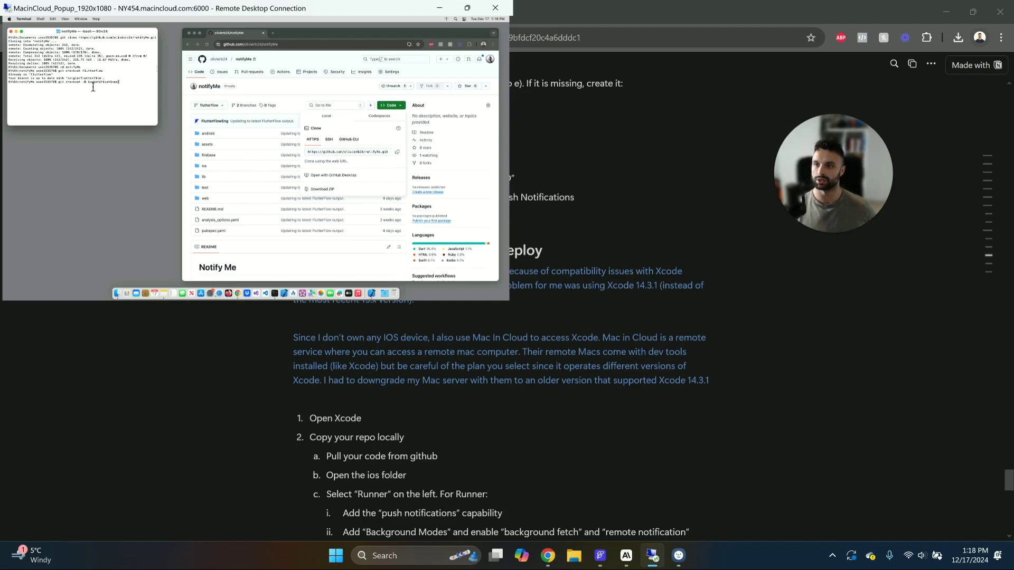
key("Return")
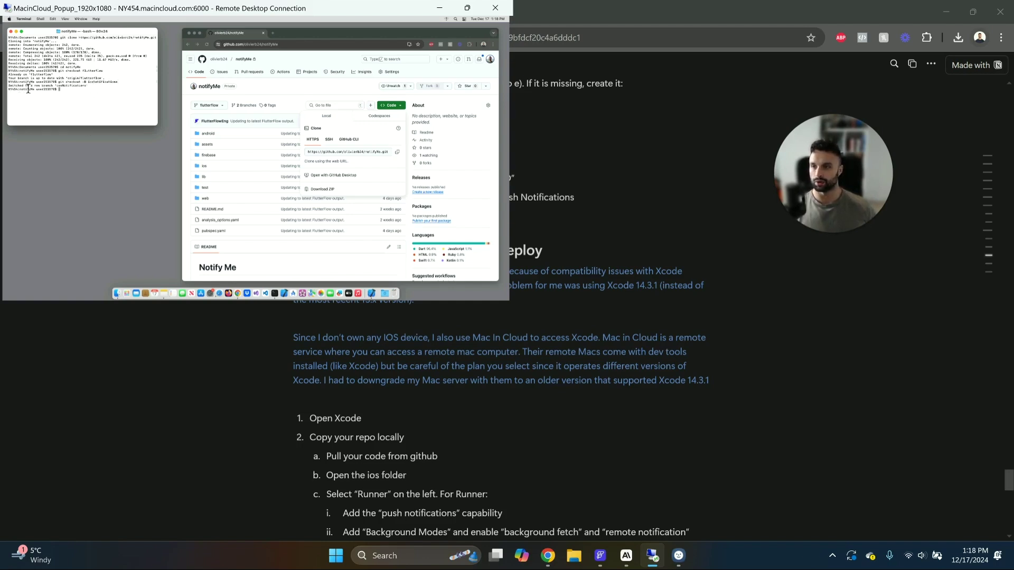
Launch Xcode 14.3.1 and open the ios folder of the cloned notifyMe project.
left_click(371, 297)
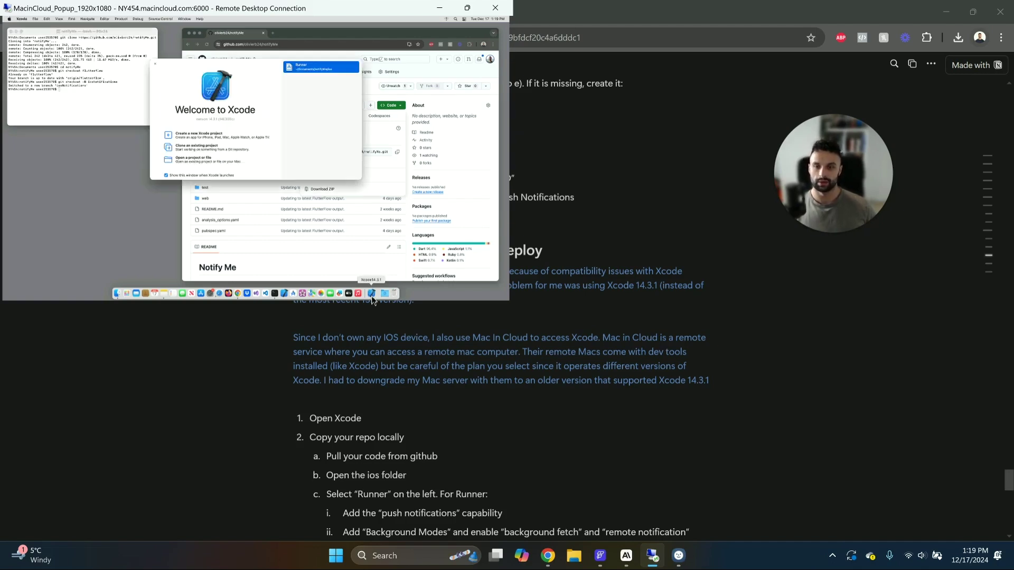
left_click(218, 163)
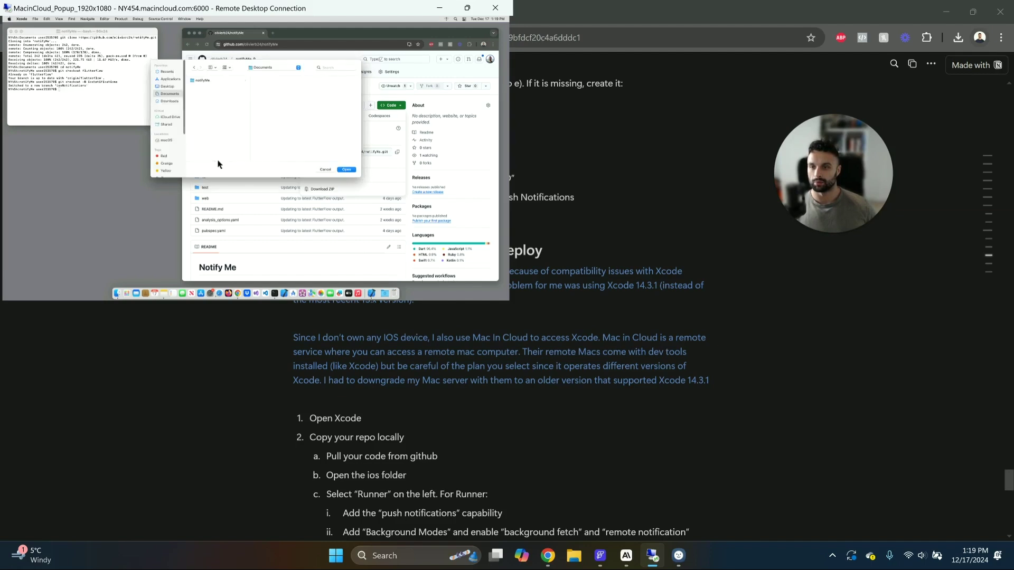
left_click(203, 81)
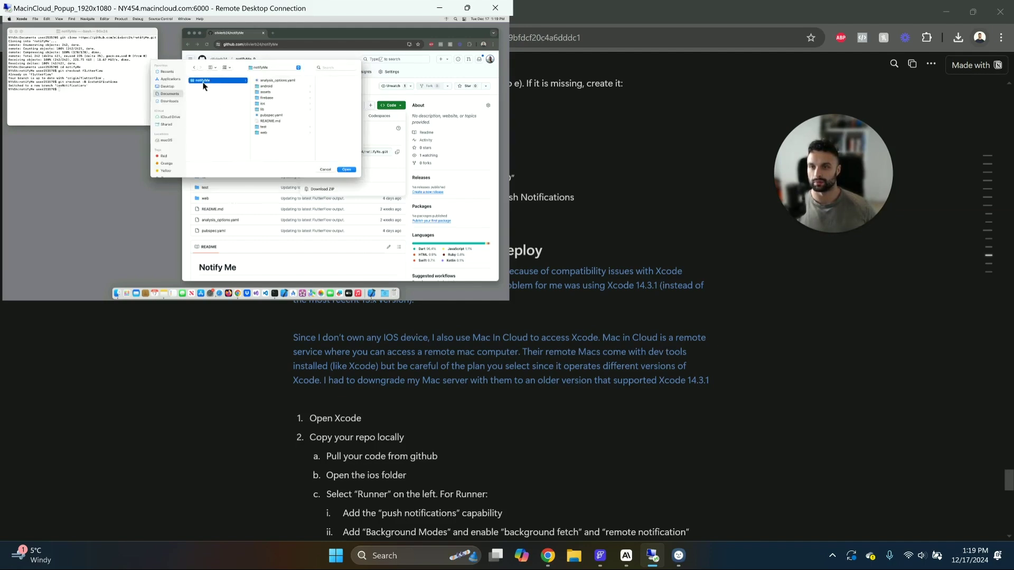
left_click(272, 104)
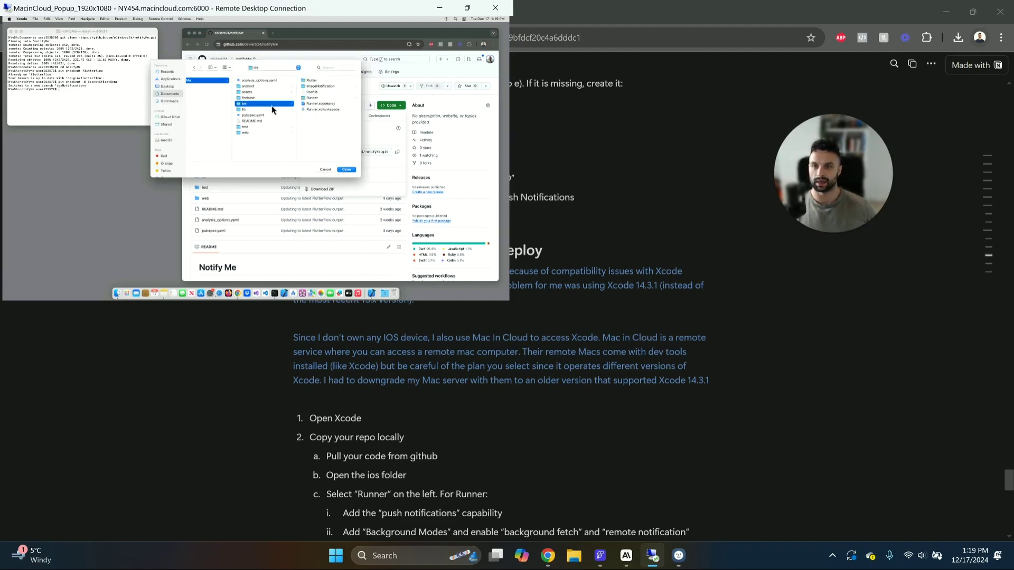
left_click(346, 170)
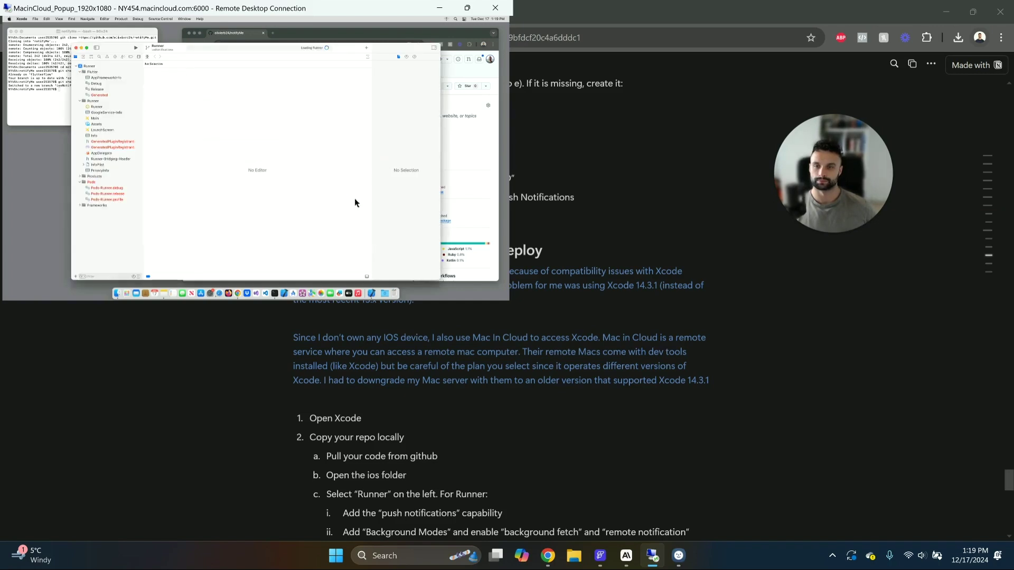
Add the Push Notifications capability to the Runner target's Signing & Capabilities.
left_click(108, 67)
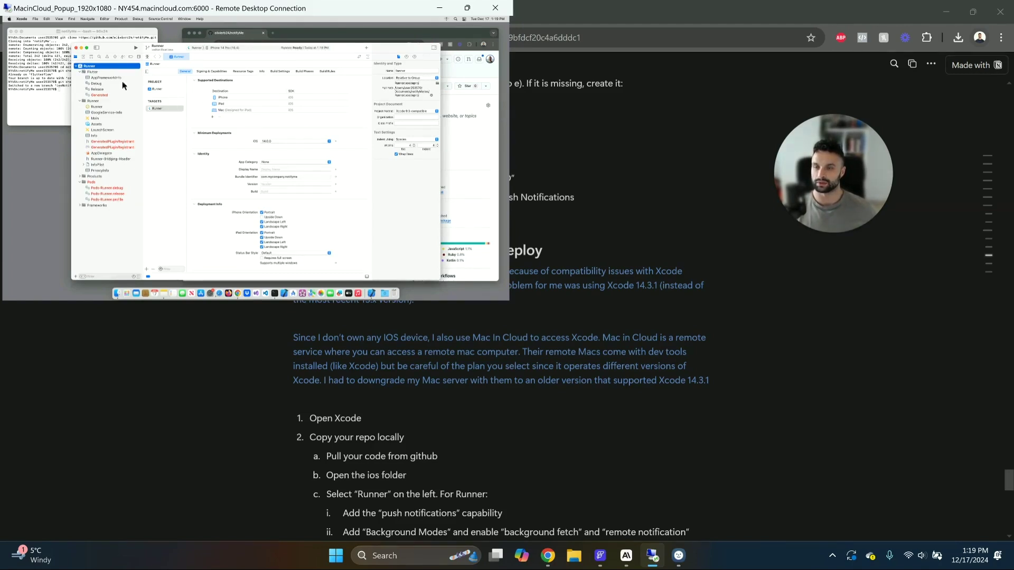
left_click(161, 109)
left_click(213, 72)
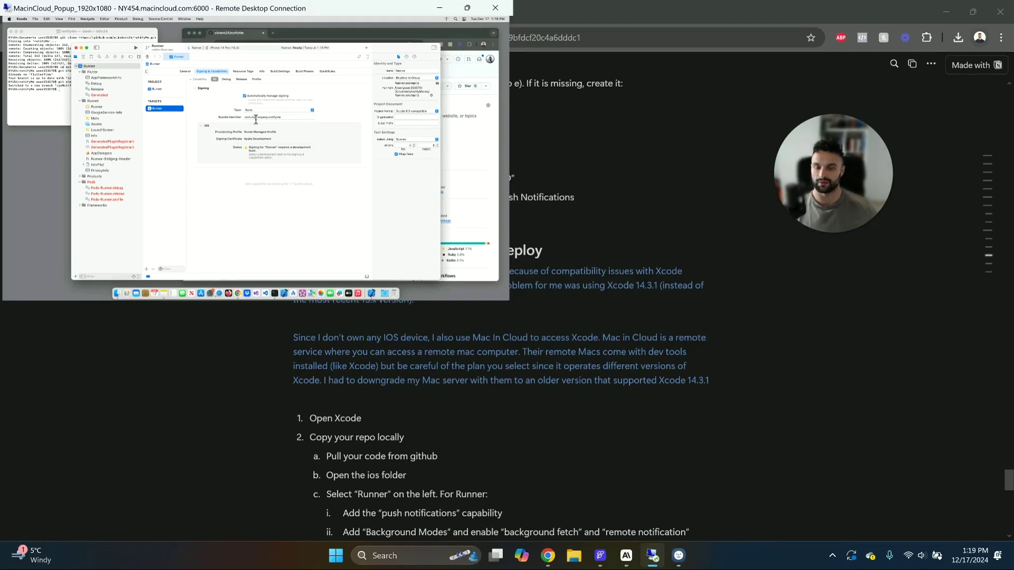
left_click(195, 80)
type("p")
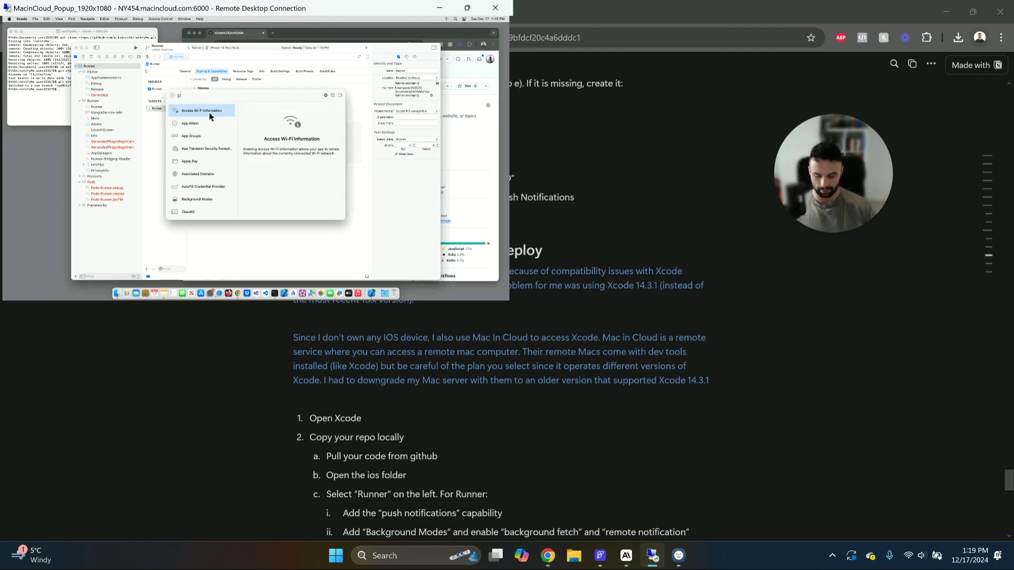
type("ush")
double_click(190, 109)
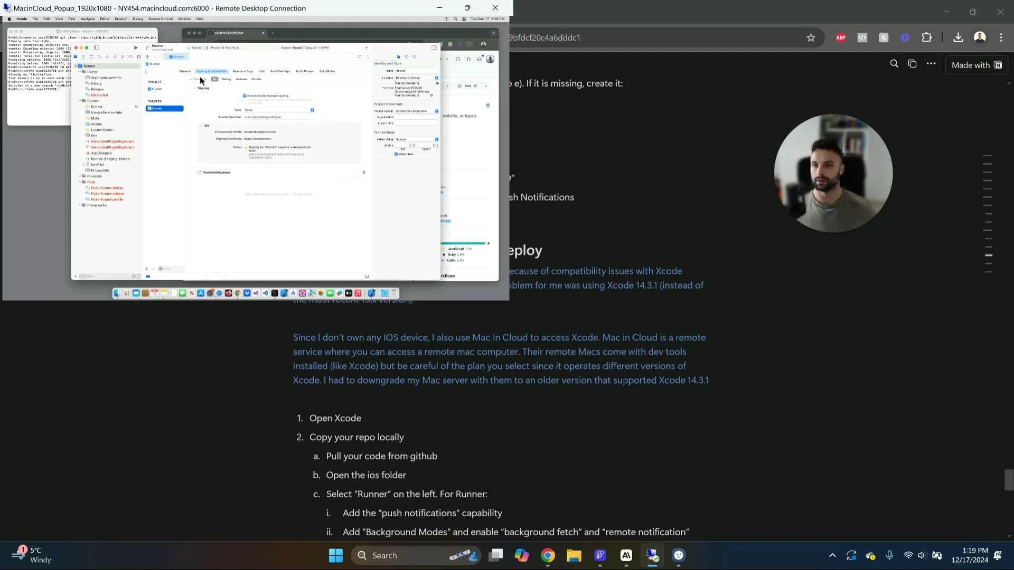
Add the Background Modes capability to the Runner target and enable Background fetch and Remote notifications.
left_click(200, 79)
type("bac")
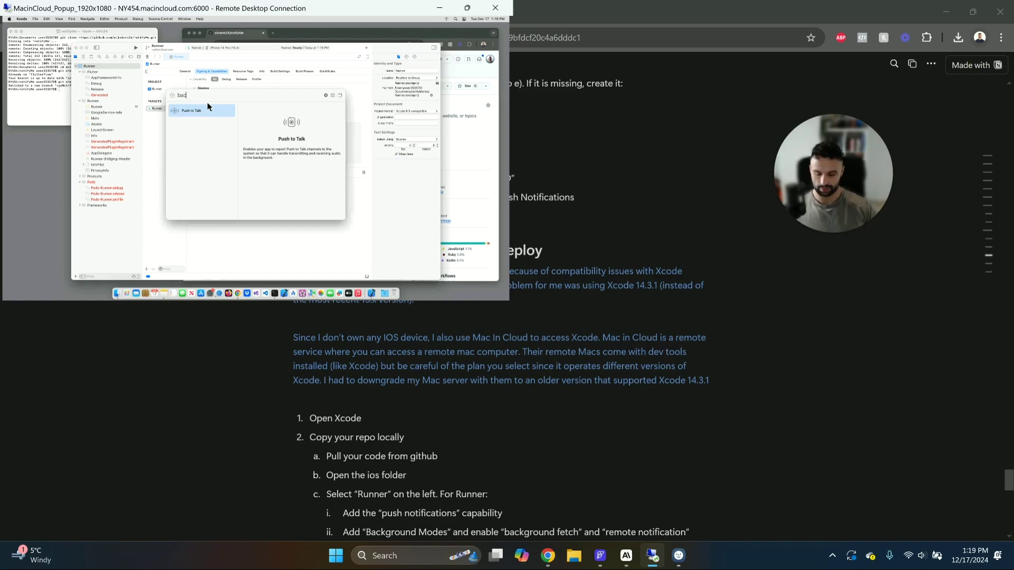
type("kgr")
double_click(198, 112)
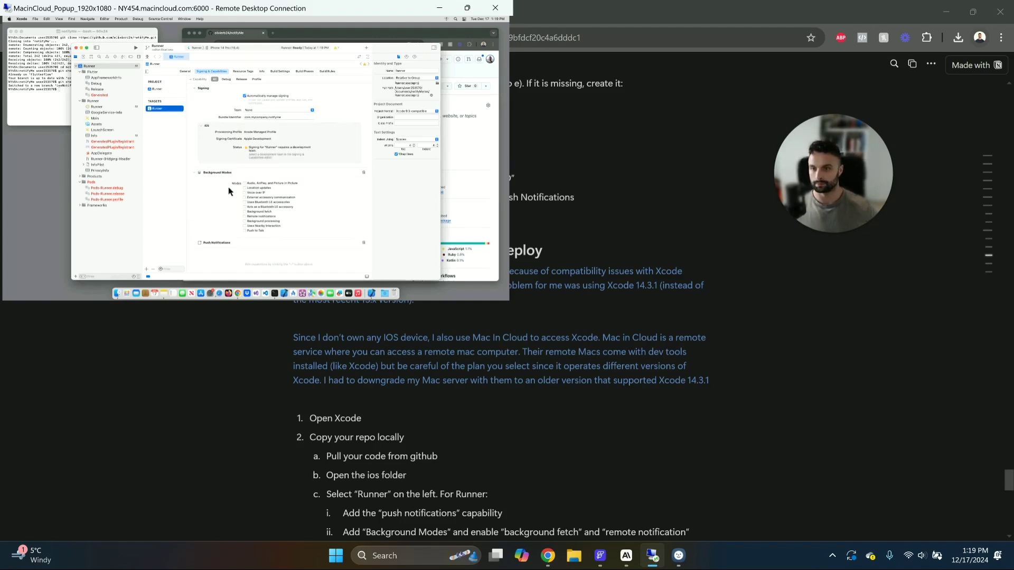
scroll(278, 232, "down", 1)
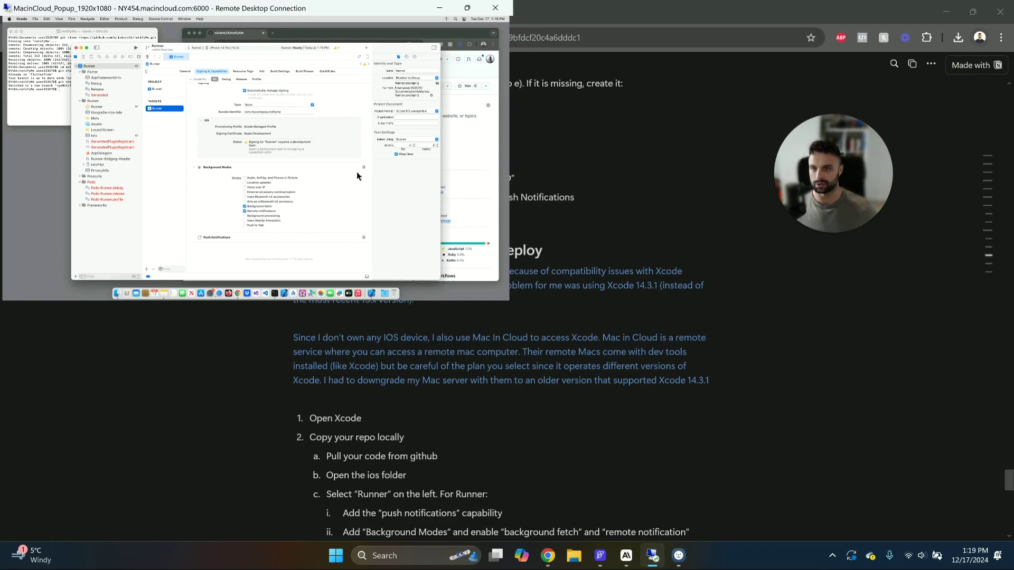
Stage all changes in Terminal with git add . and commit them with the message "Added notifications".
left_click(47, 100)
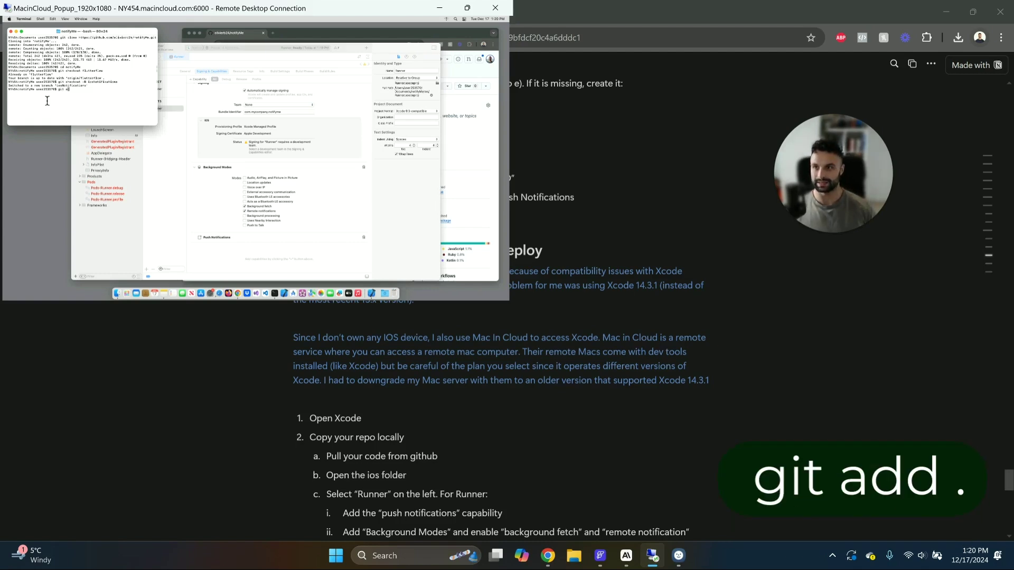
type("git add ")
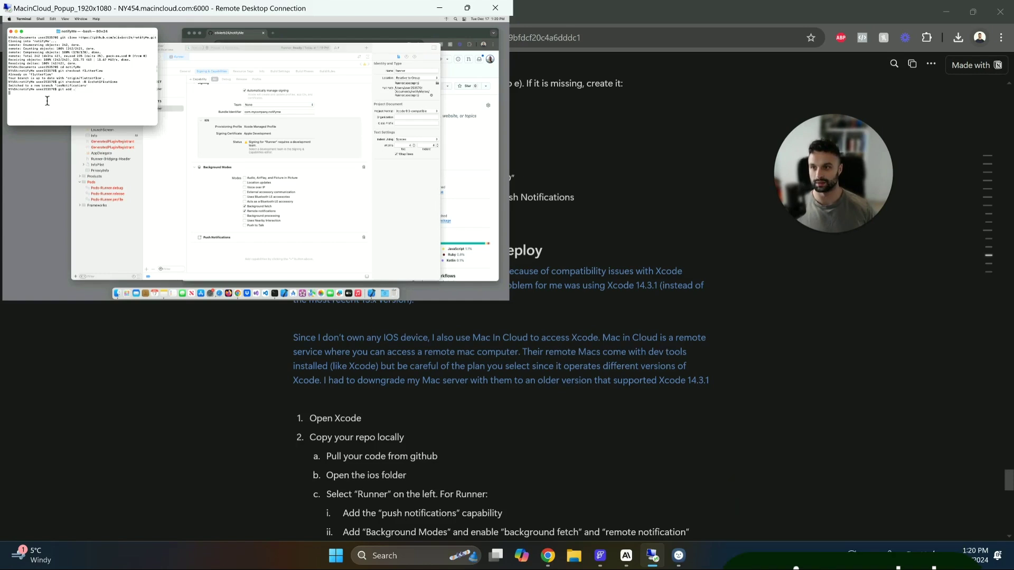
type(".")
key("Return")
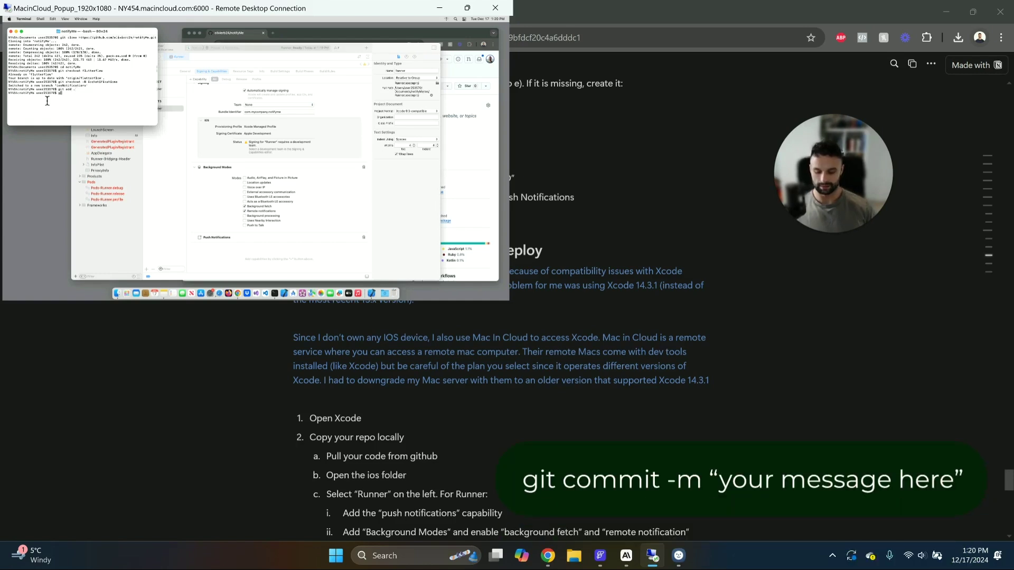
type("git commit -m")
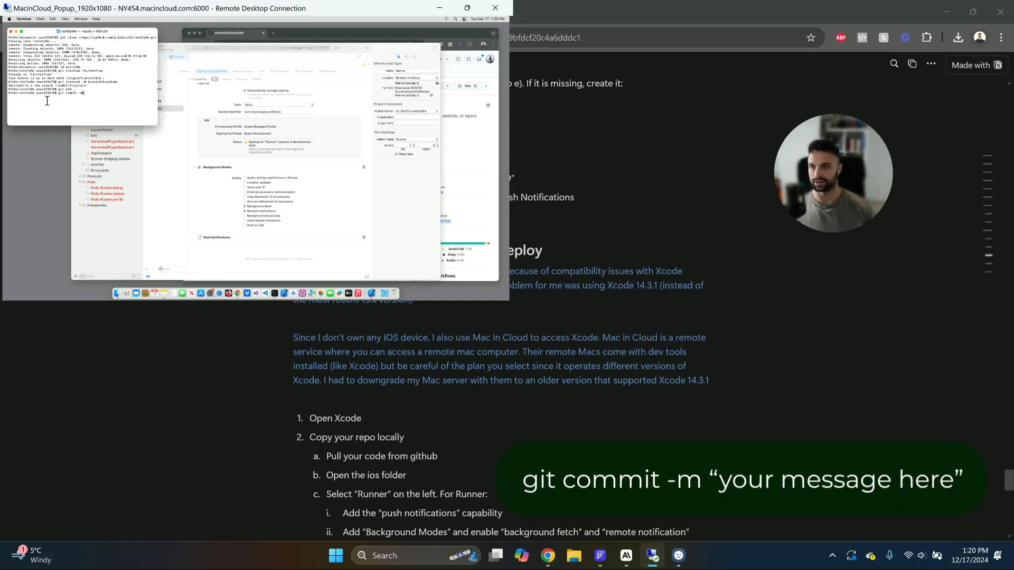
type(" \"Added notifications")
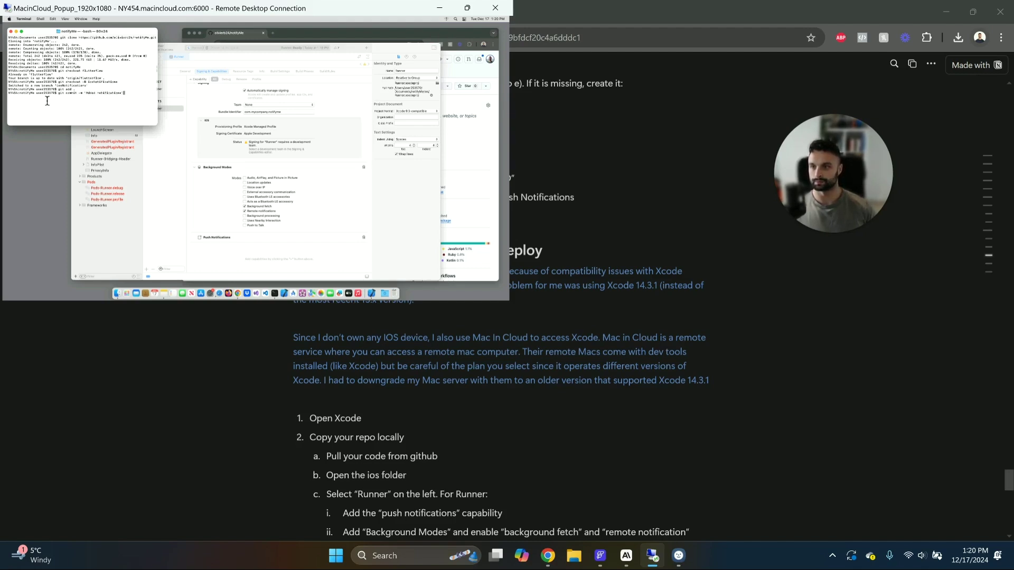
key("Return")
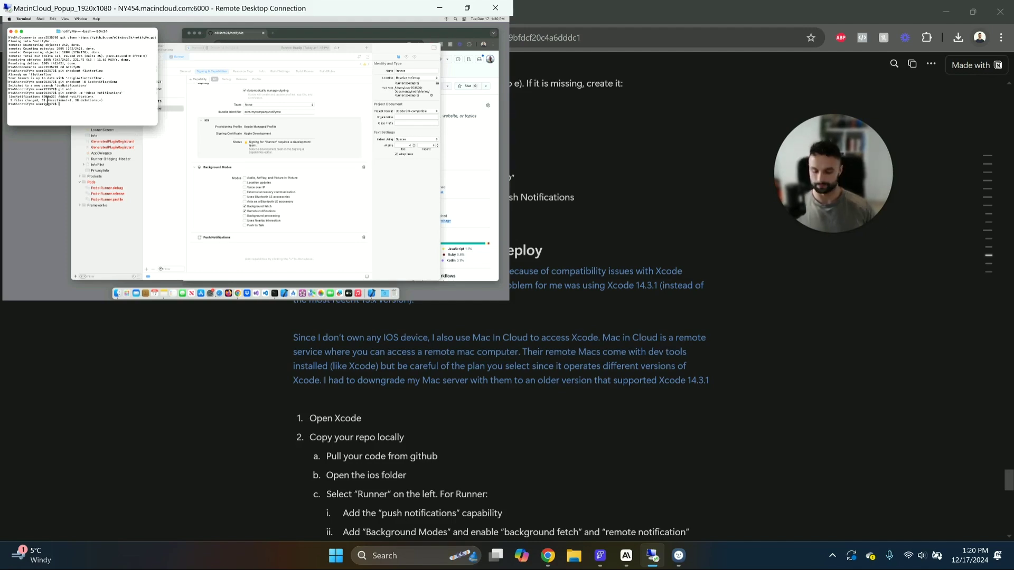
Push the iosNotifications branch to origin and check the notifyMe repository's branch list on GitHub.
type("git push origin iosNotifications")
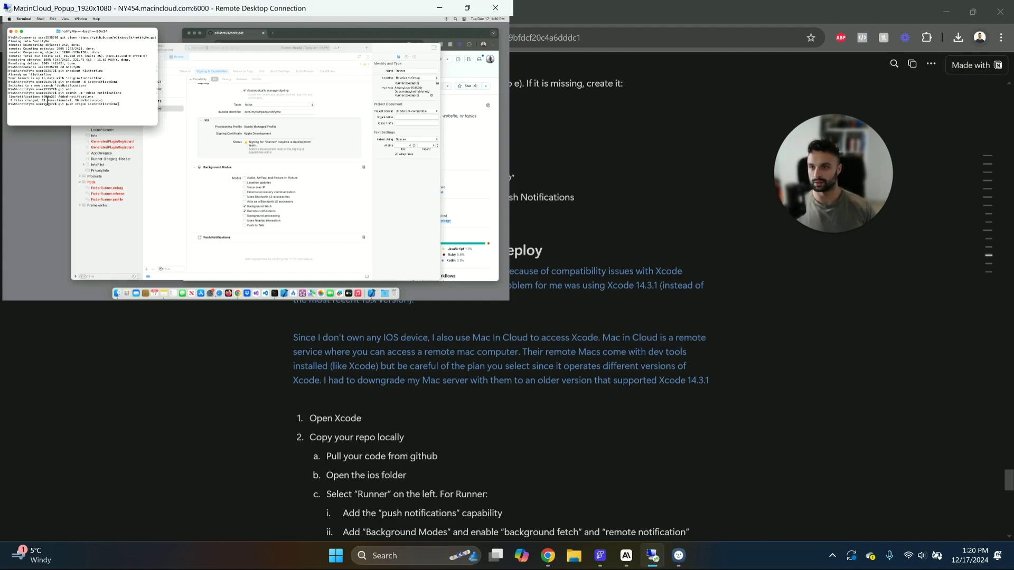
key("Return")
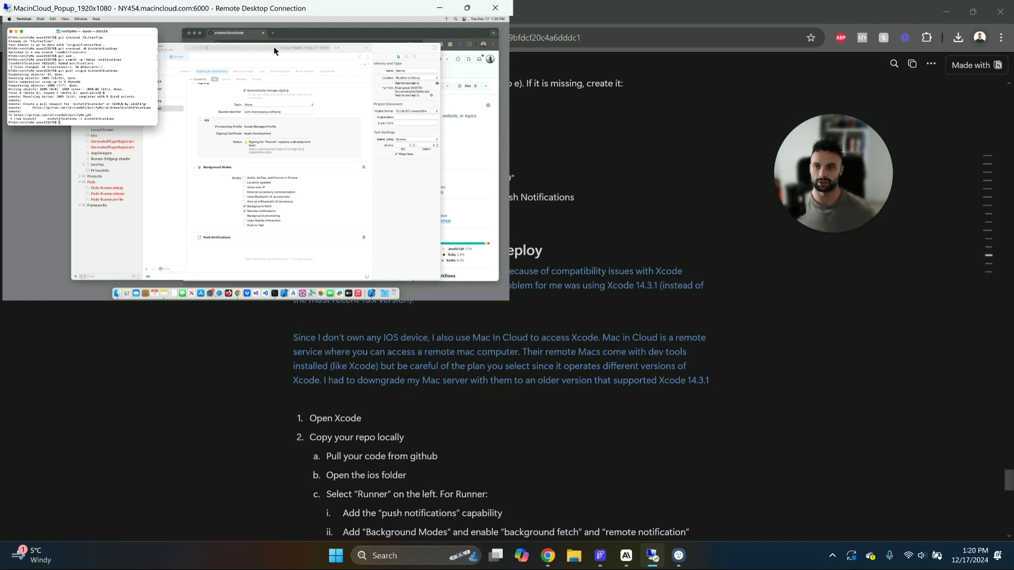
left_click(293, 37)
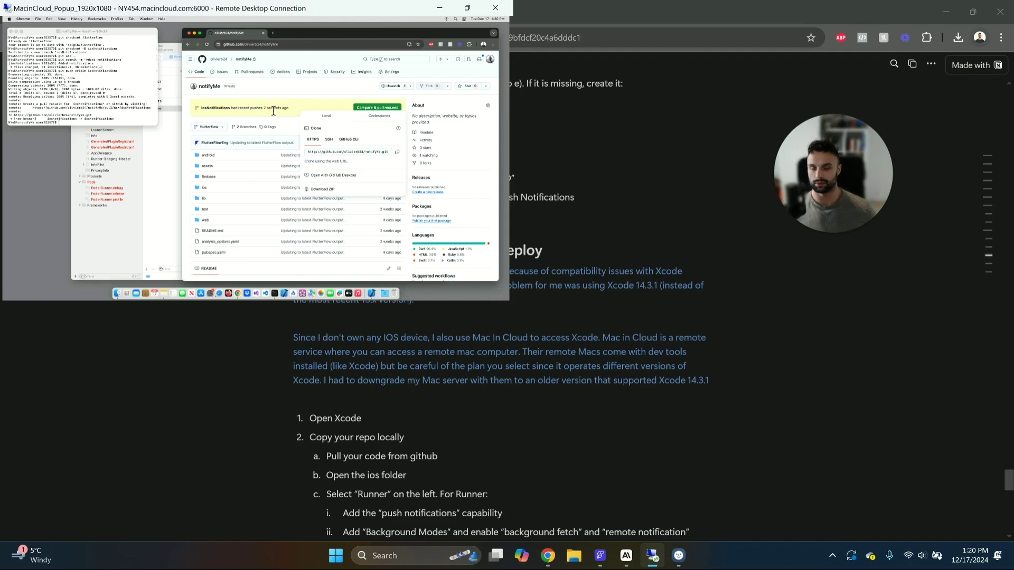
left_click(313, 93)
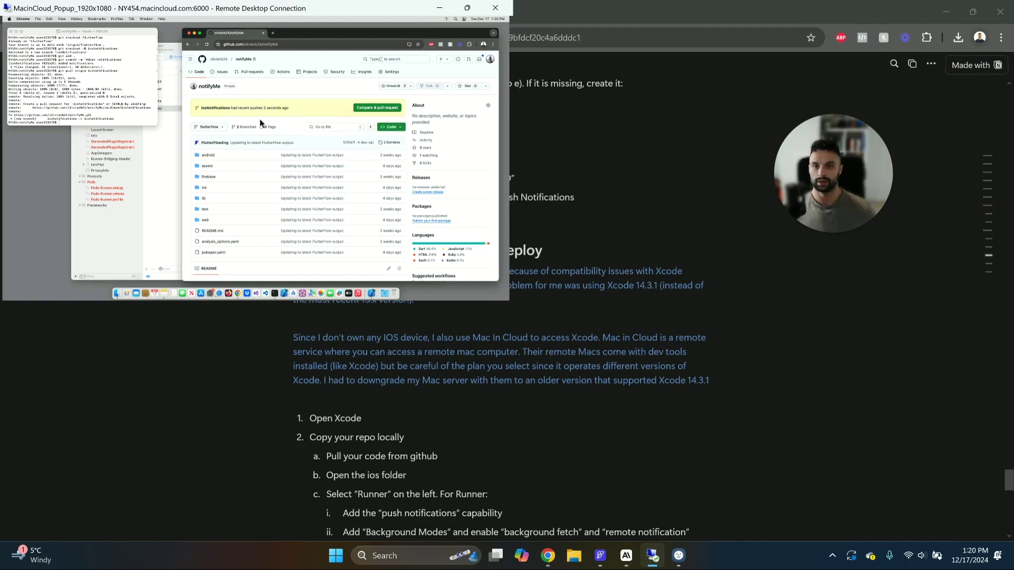
left_click(219, 127)
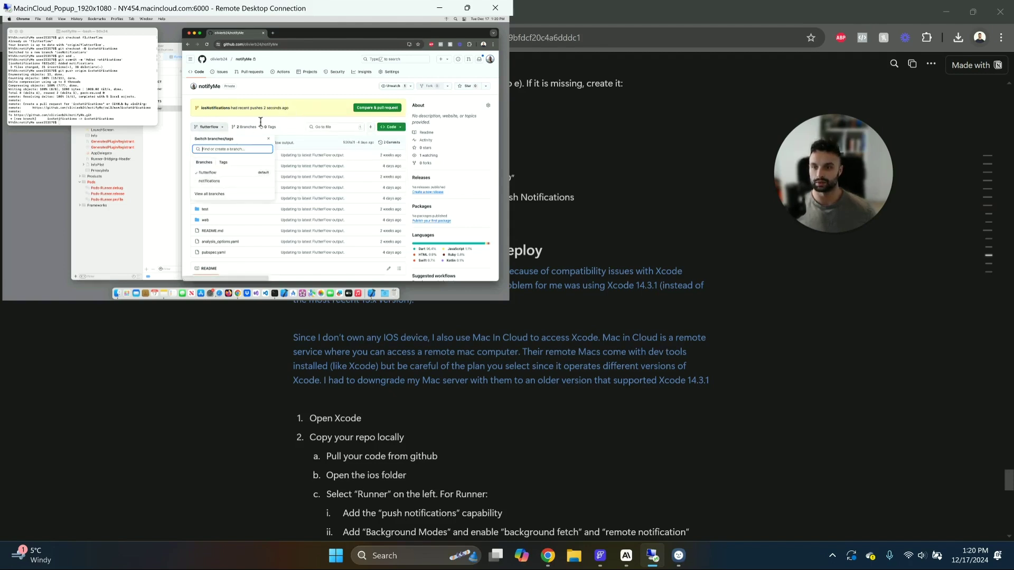
left_click(331, 98)
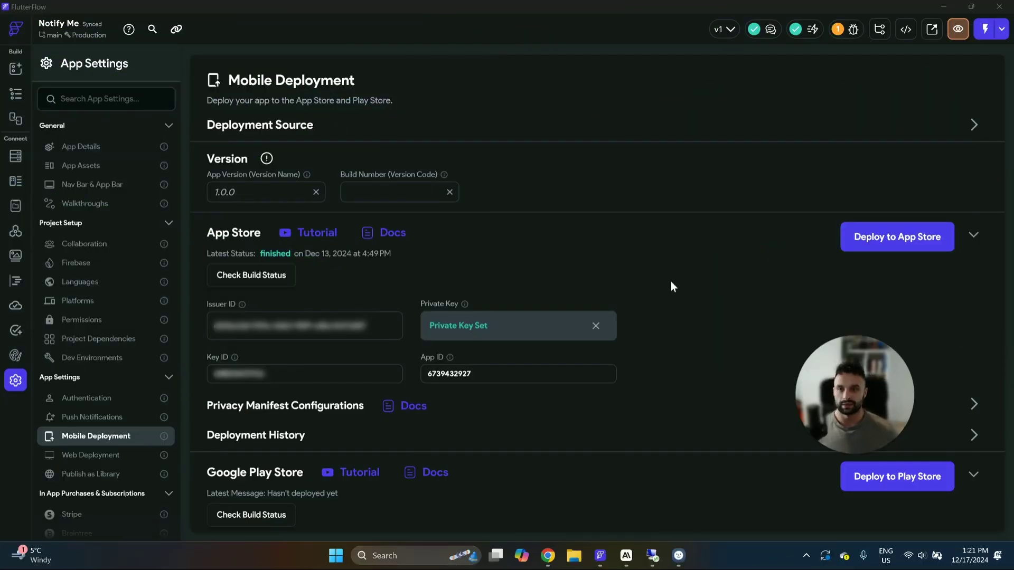
In FlutterFlow's Mobile Deployment settings, enable the GitHub repo as deployment source with the branch name iosNotifications.
left_click(973, 125)
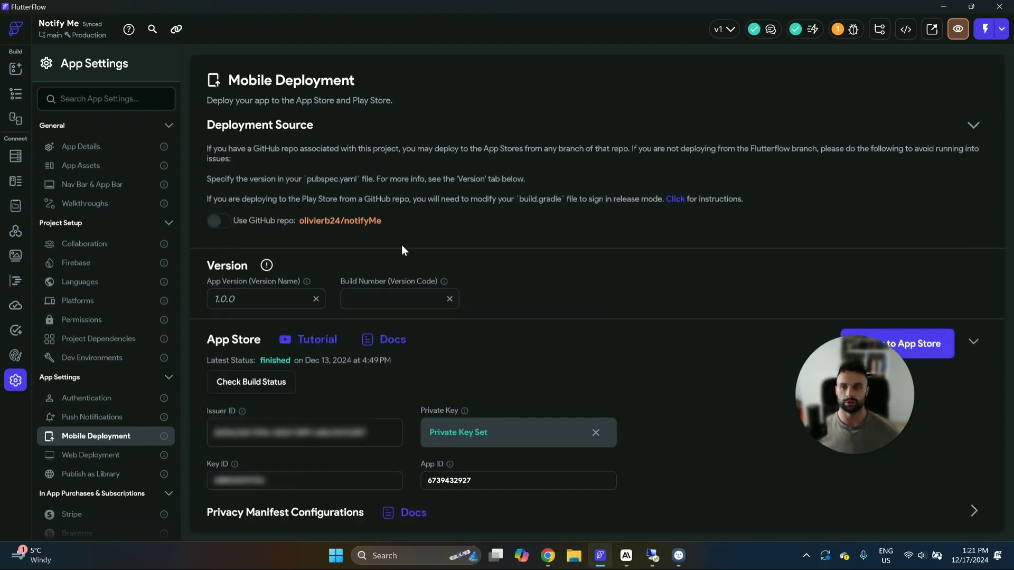
left_click(218, 221)
left_click(243, 255)
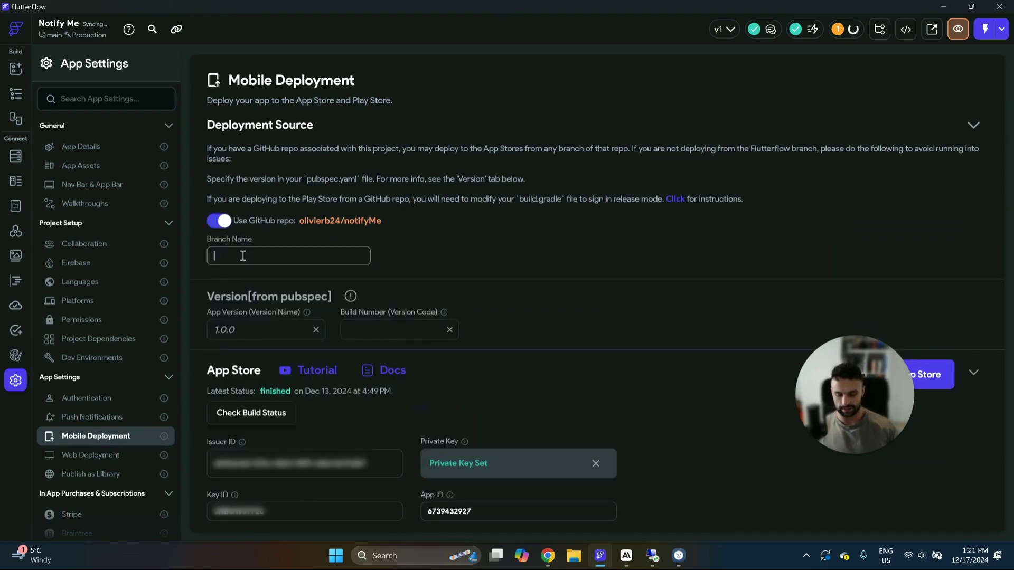
type("iosNotifications")
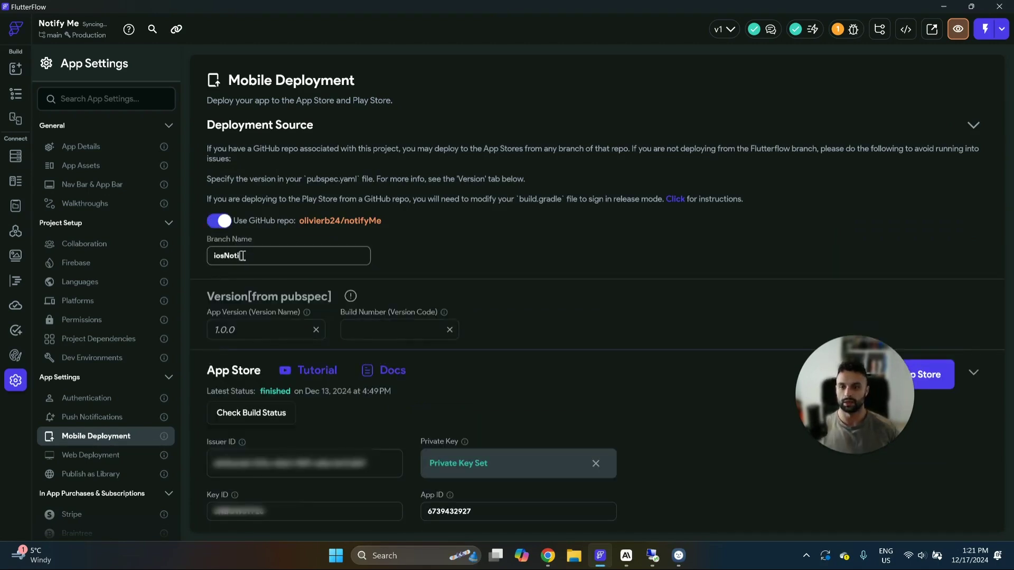
Set the deployment source's branch name to iosNotifications.
left_click(426, 241)
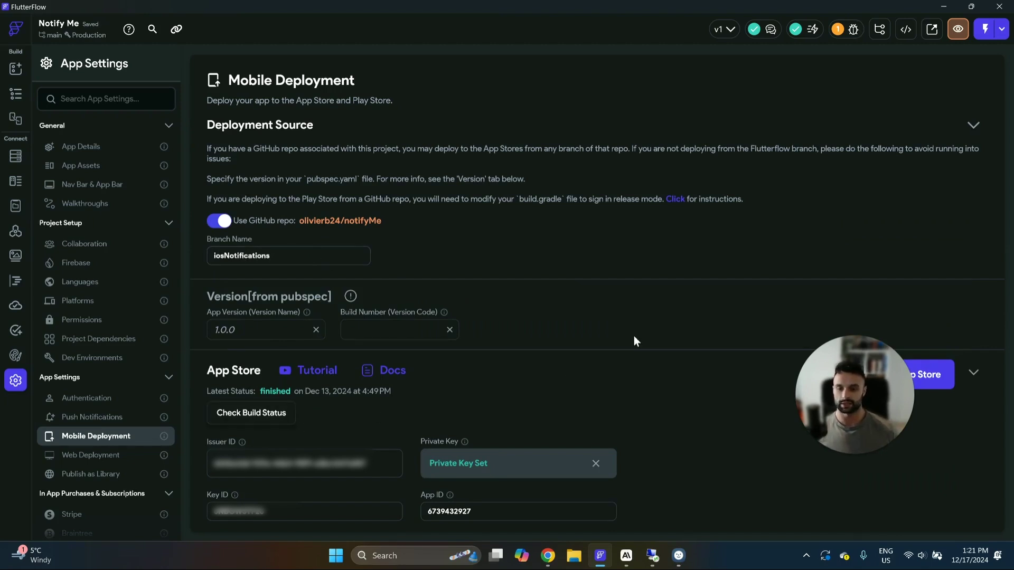
scroll(636, 330, "down", 1)
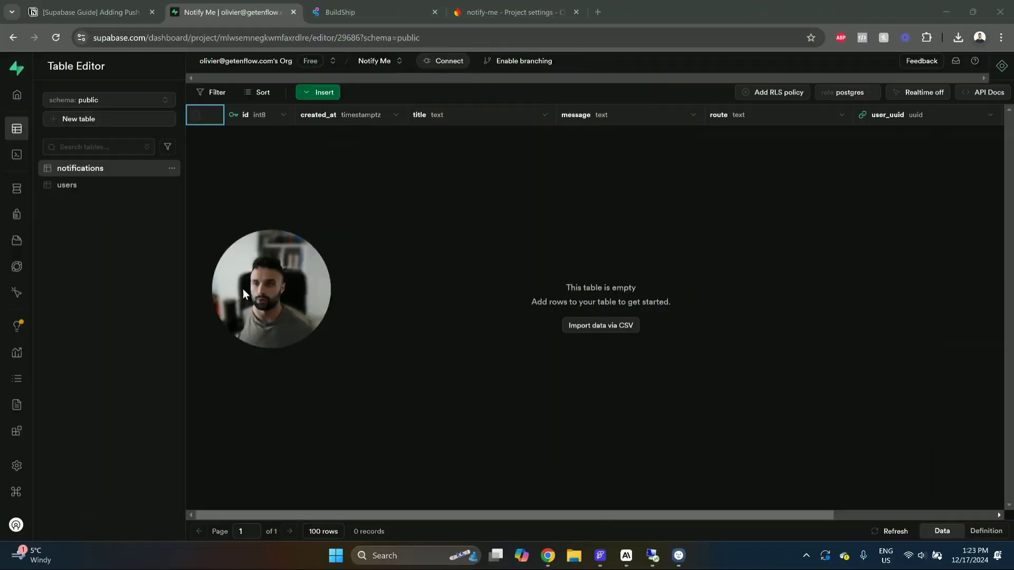
left_click_drag(159, 299, 107, 244)
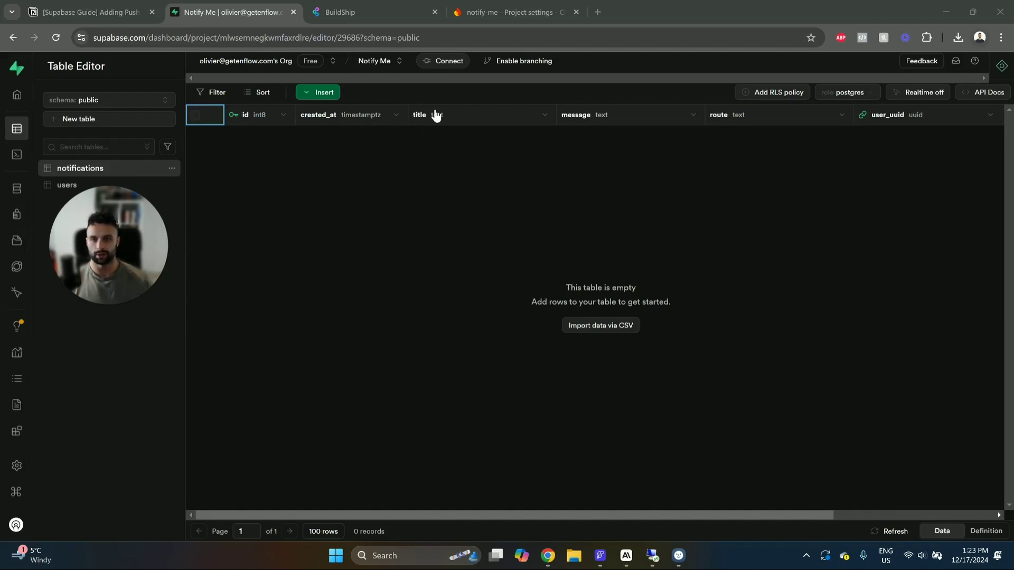
left_click_drag(125, 242, 107, 285)
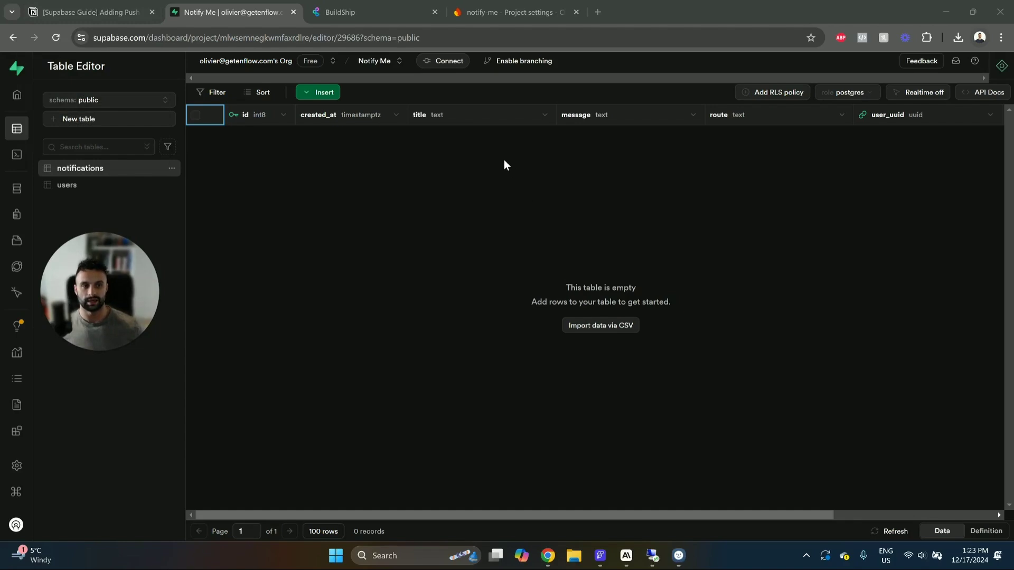
Examine the columns of the notifications table and the FCM token columns of the users table in Supabase.
scroll(481, 132, "right", 3)
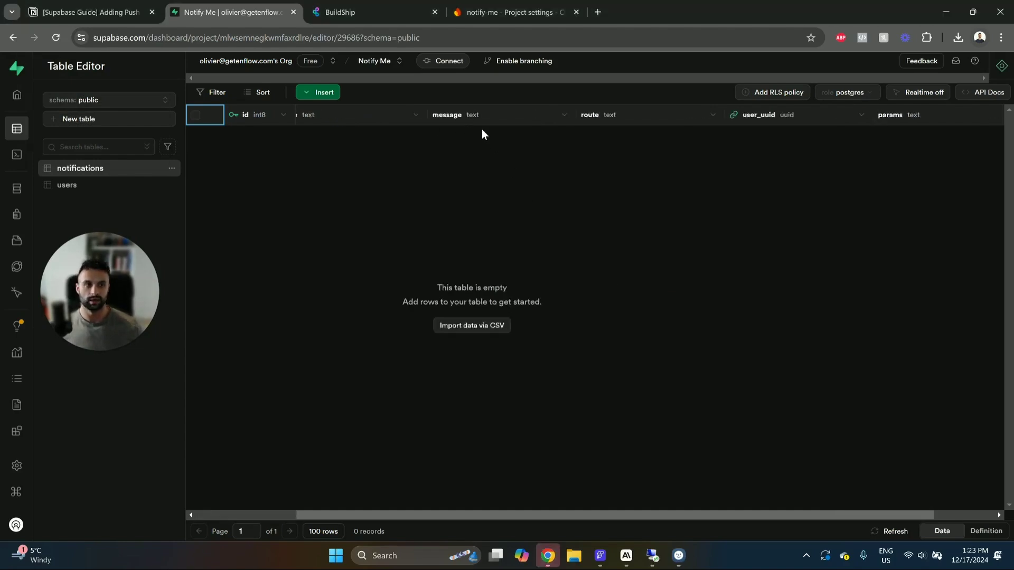
scroll(482, 132, "right", 2)
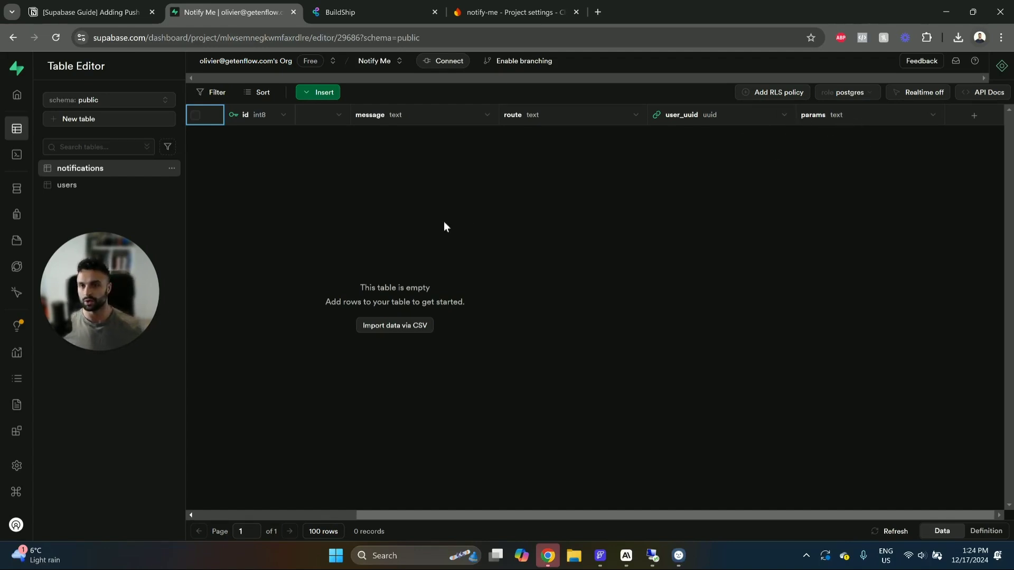
scroll(485, 227, "left", 2)
scroll(425, 228, "left", 5)
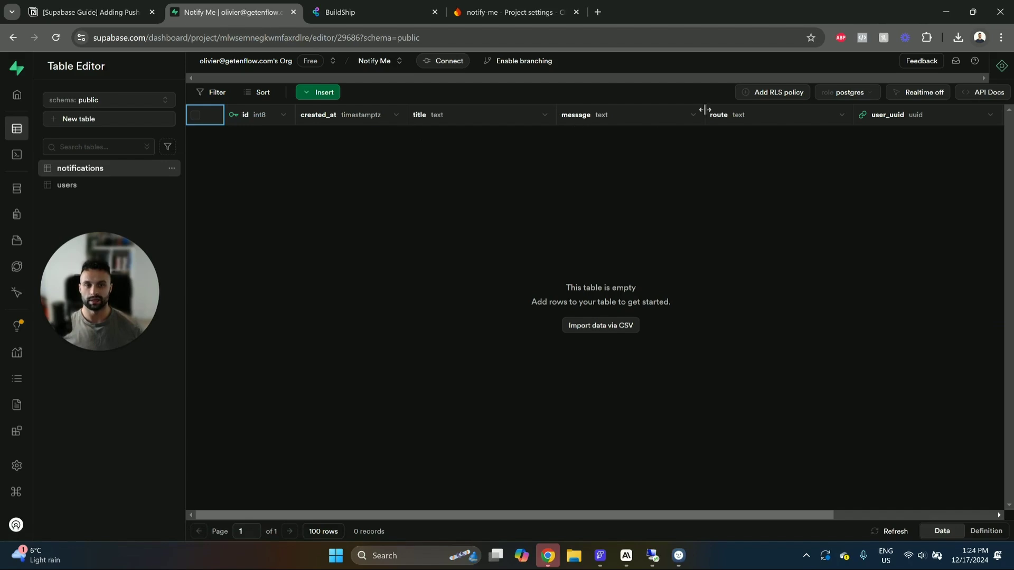
scroll(739, 117, "right", 4)
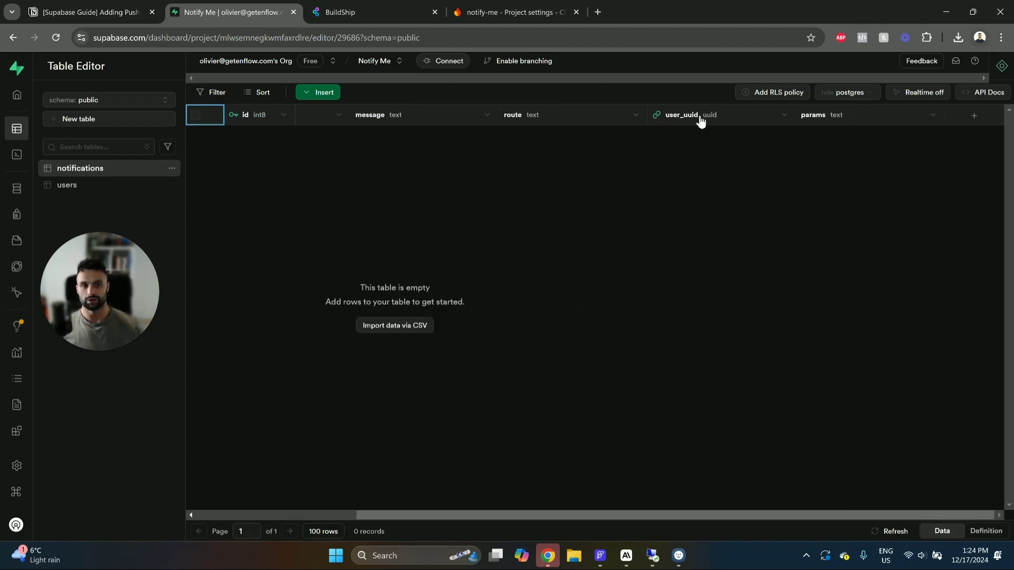
left_click(88, 191)
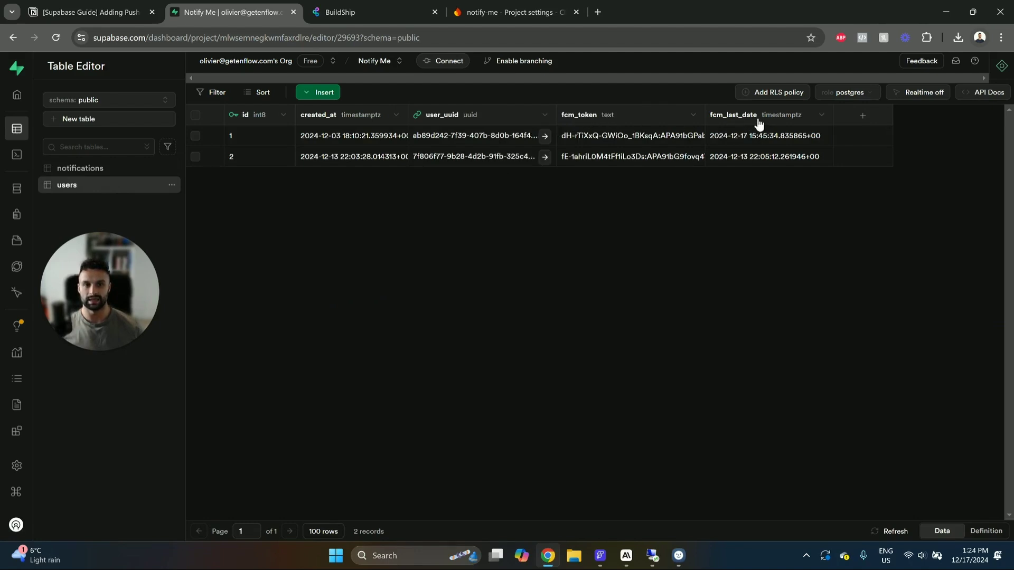
left_click(97, 168)
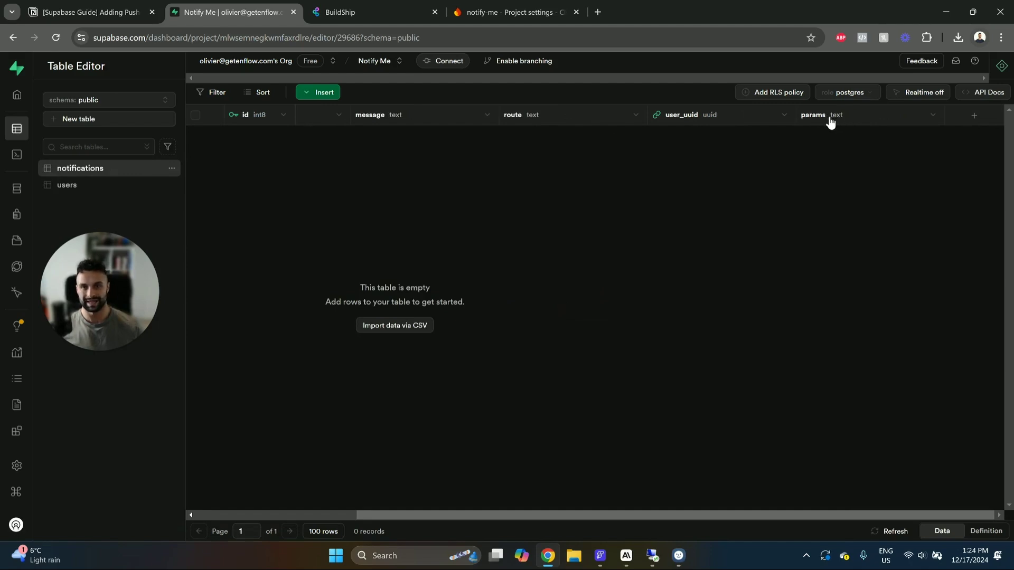
Switch to BuildShip, check the workspace's connected integrations and open the Watch Notifications flow.
left_click(391, 6)
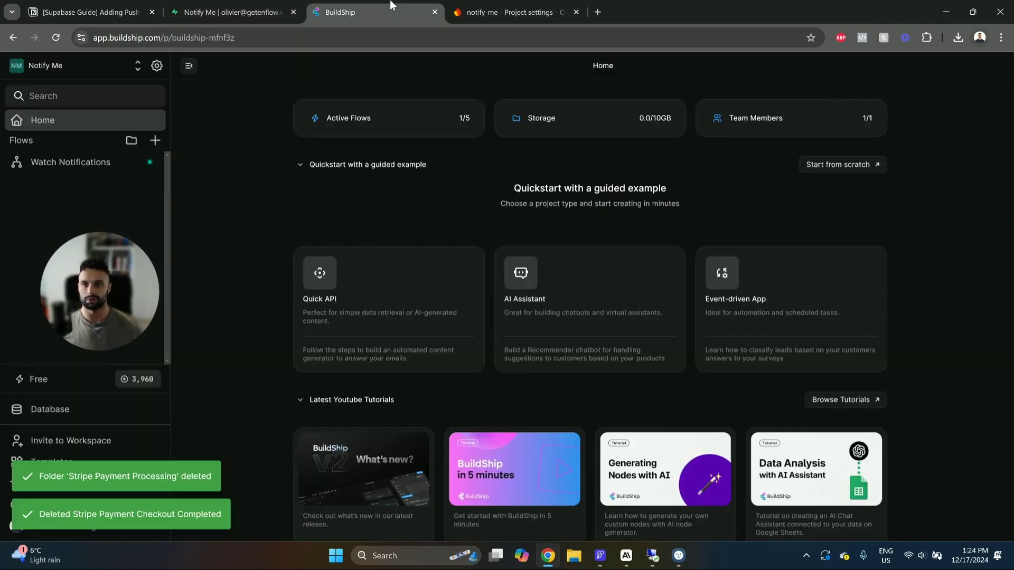
left_click(43, 166)
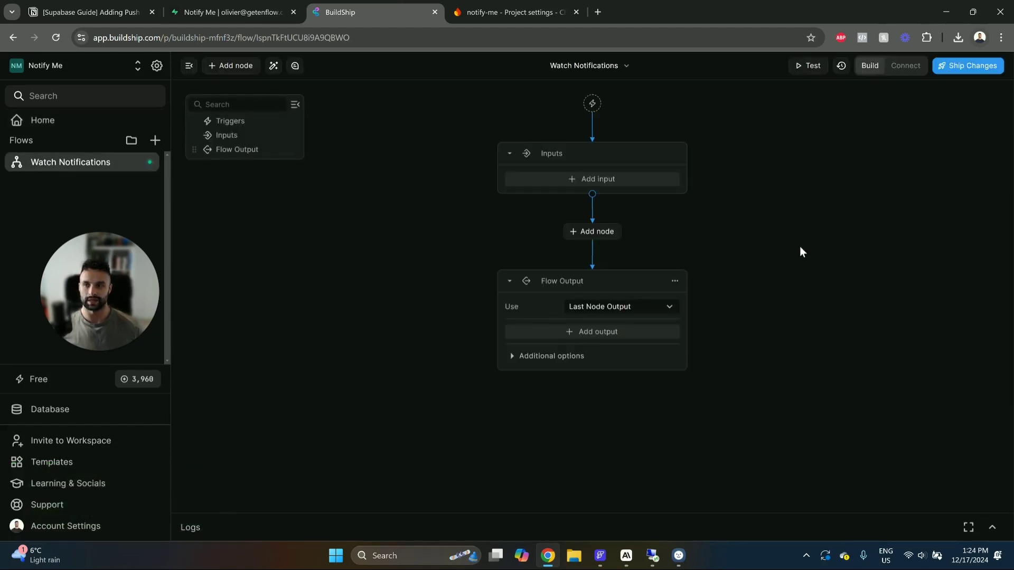
left_click(157, 67)
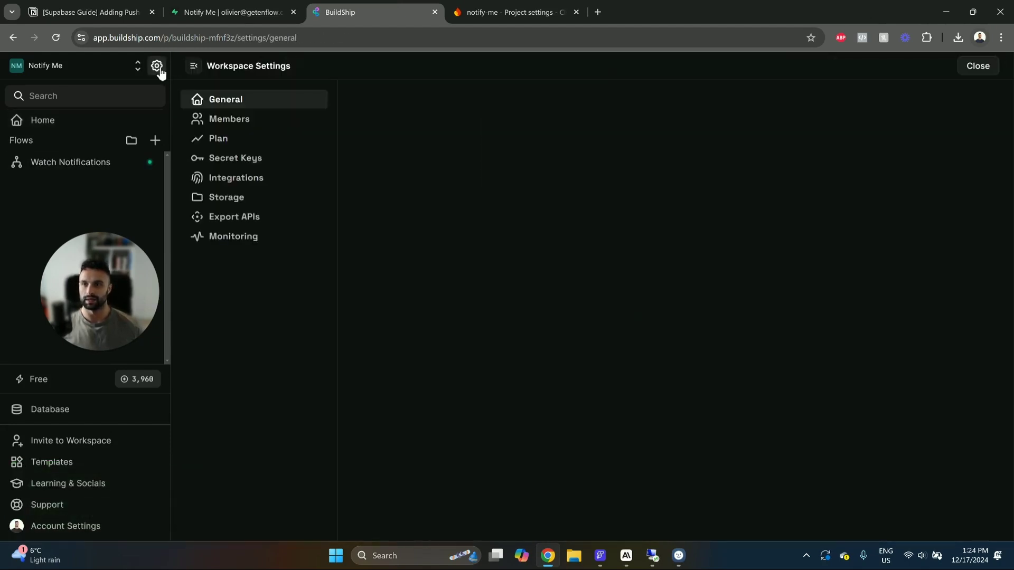
left_click(283, 183)
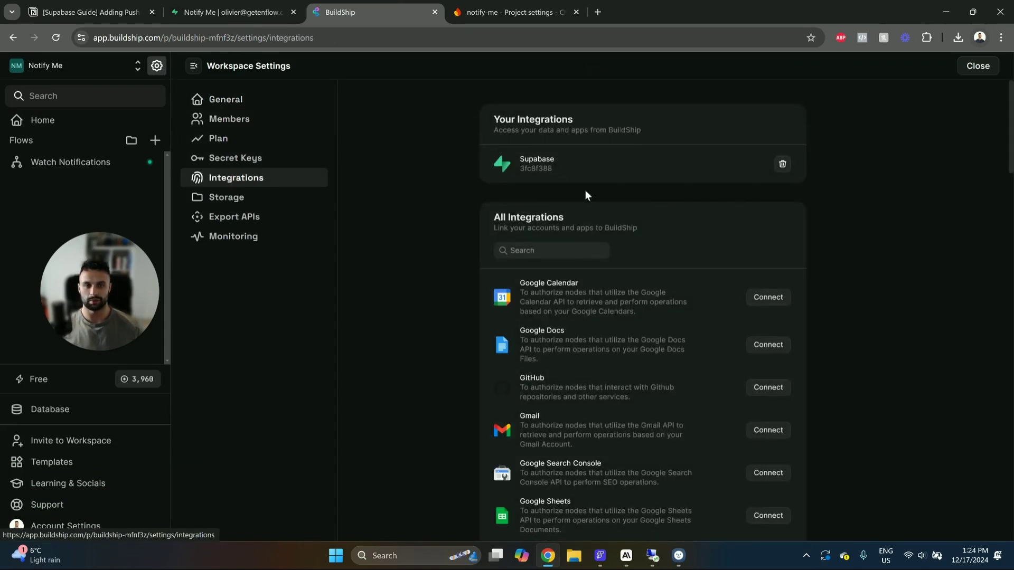
left_click(84, 164)
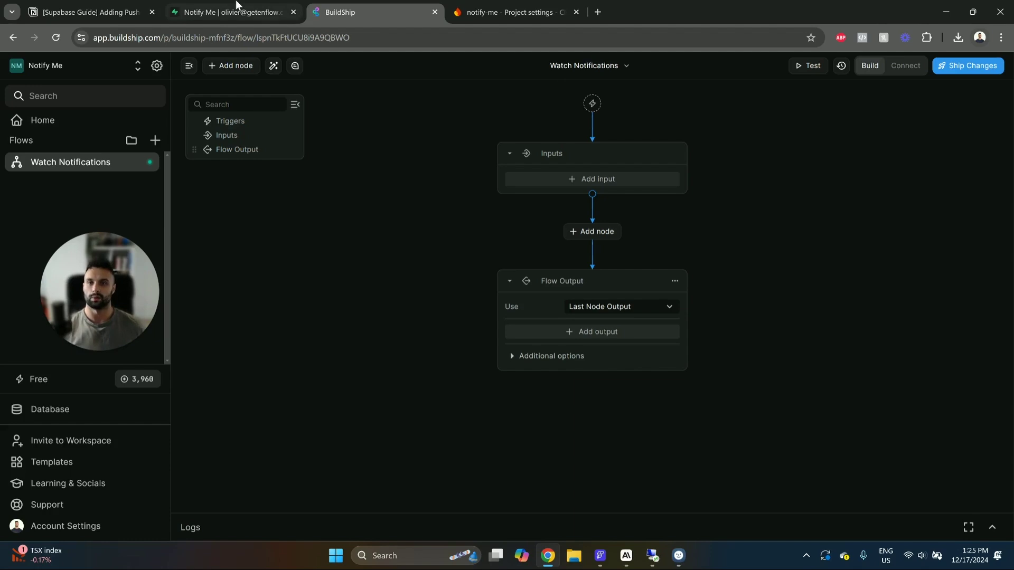
Add a Supabase Trigger to the Watch Notifications flow in BuildShip.
left_click(236, 4)
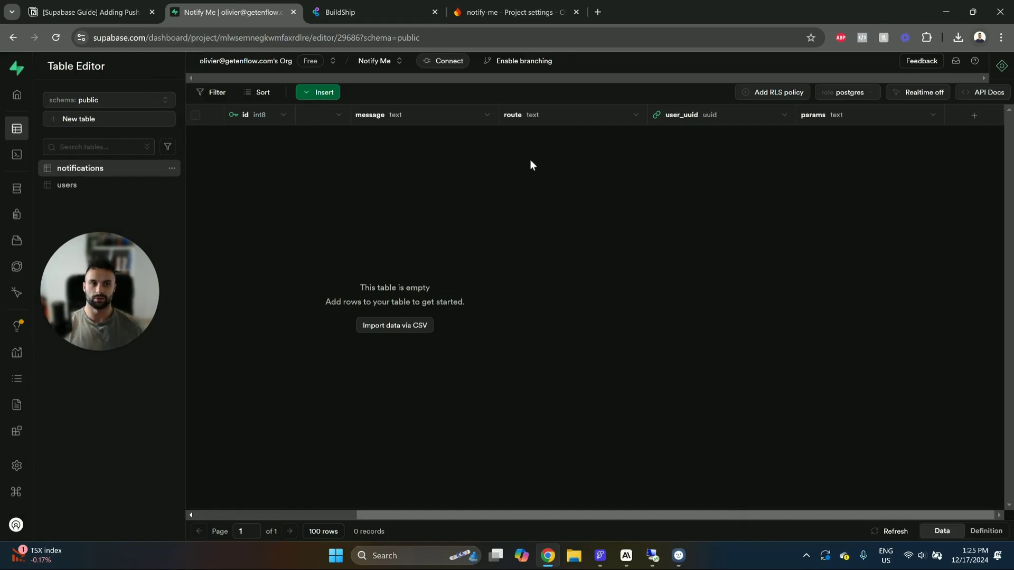
left_click(373, 6)
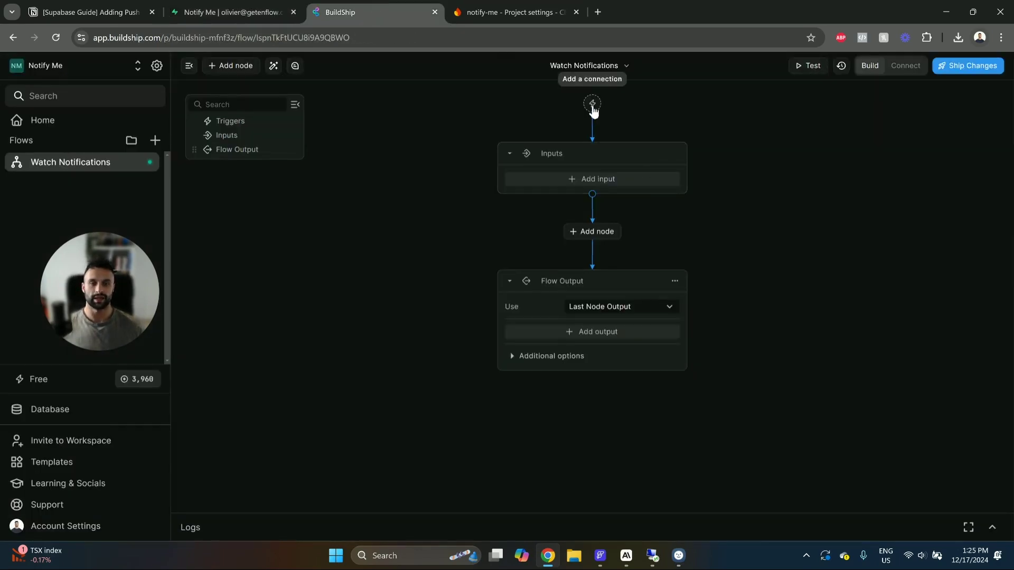
left_click(592, 104)
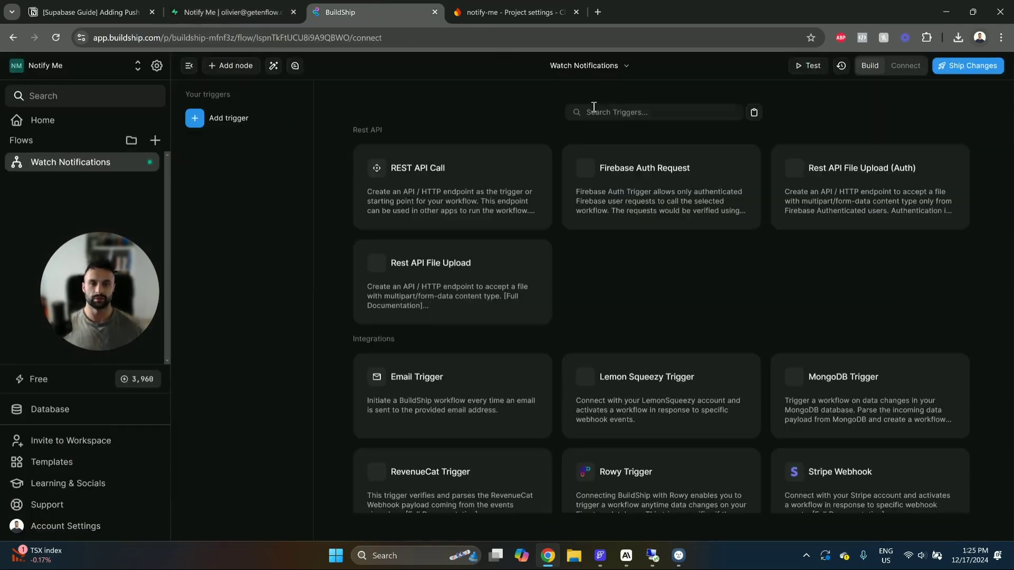
left_click(654, 116)
type("supabase")
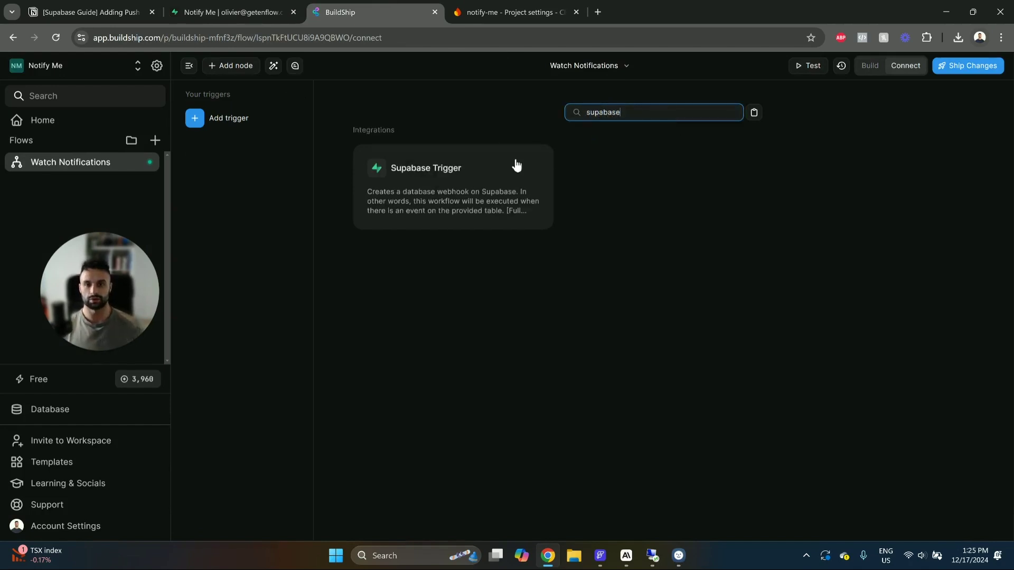
left_click(516, 163)
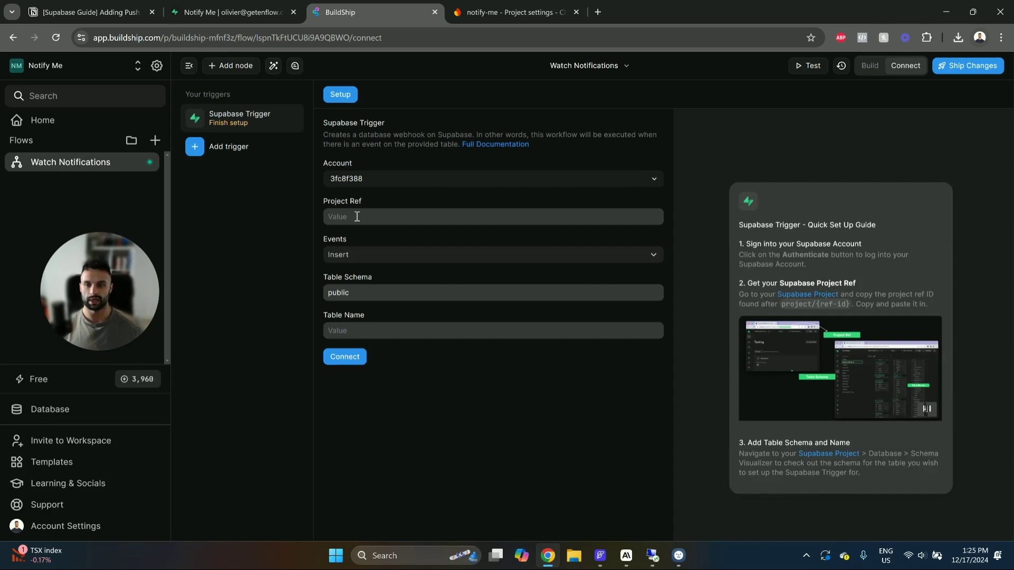
Copy the project ID from the Supabase project settings into the BuildShip trigger's Project Ref.
left_click(357, 216)
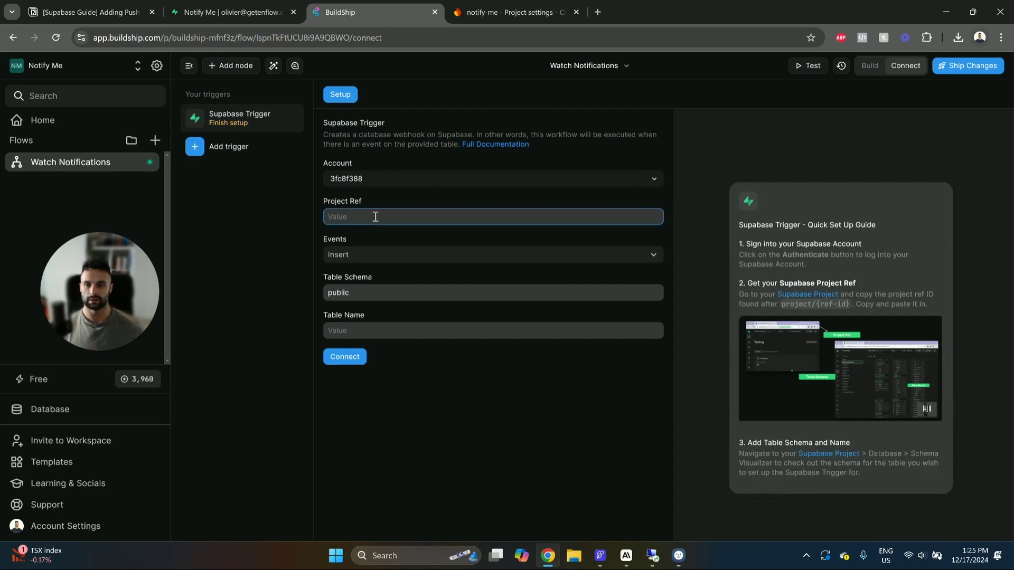
left_click(258, 10)
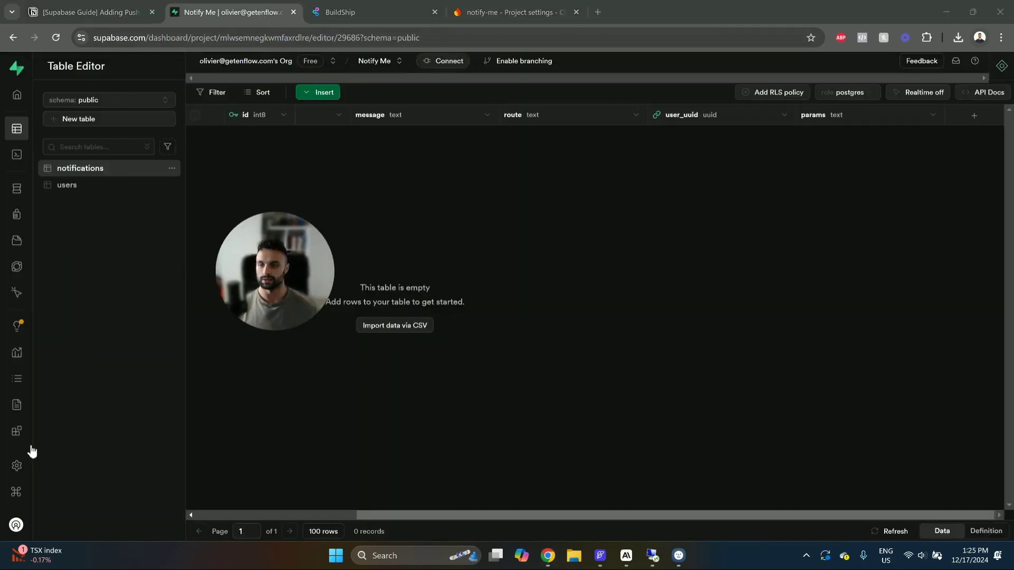
left_click(22, 468)
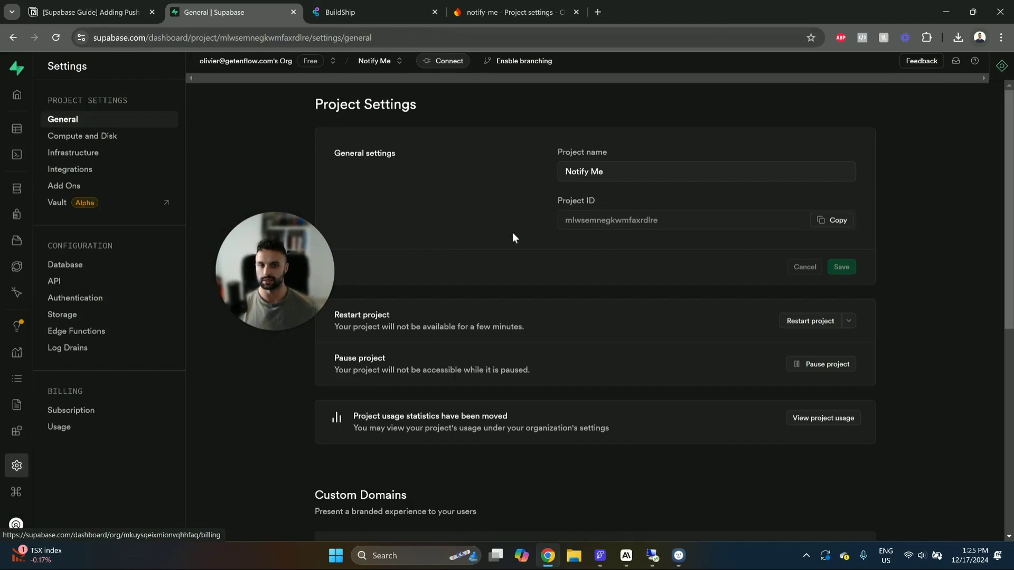
left_click(841, 222)
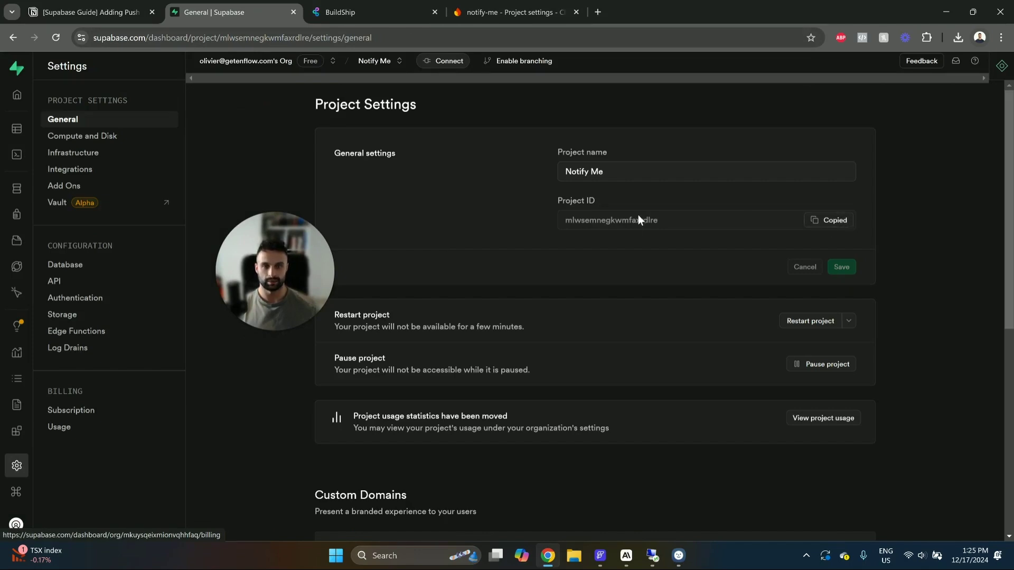
left_click(364, 12)
left_click(433, 220)
key("ctrl+v")
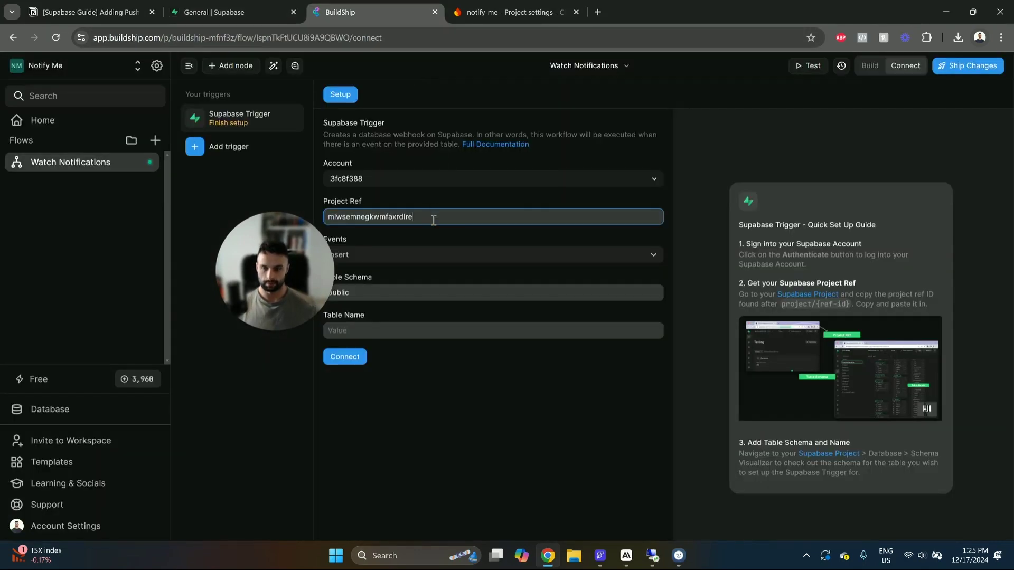
left_click_drag(293, 271, 168, 304)
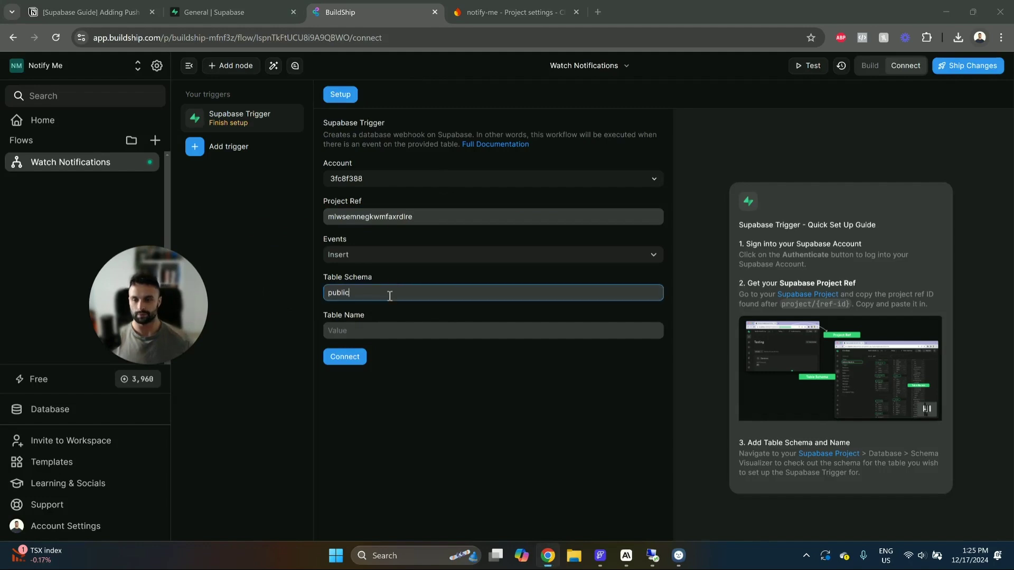
Keep the trigger event as Insert, set the table name to notifications, and connect the trigger.
left_click(396, 260)
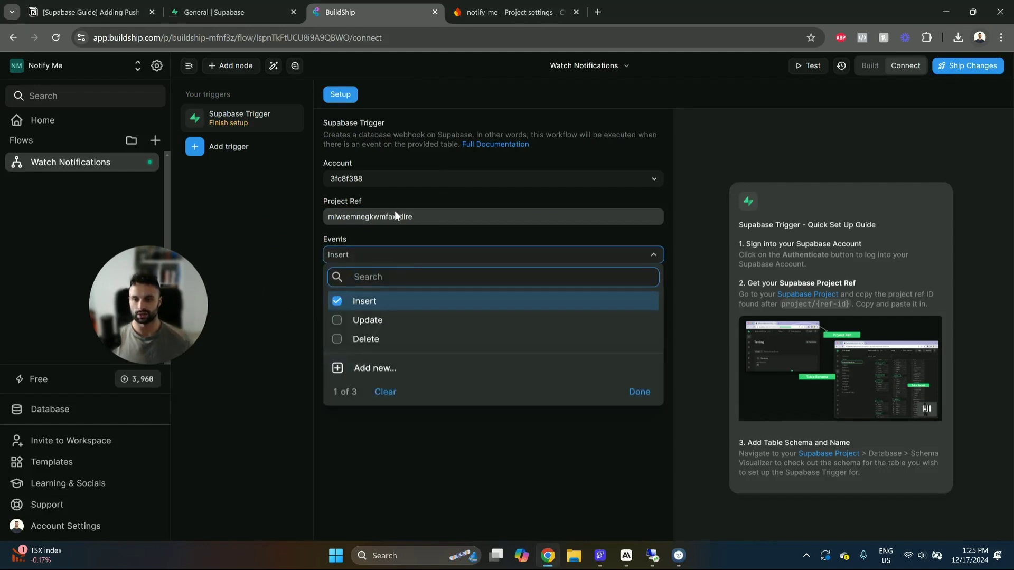
left_click(403, 198)
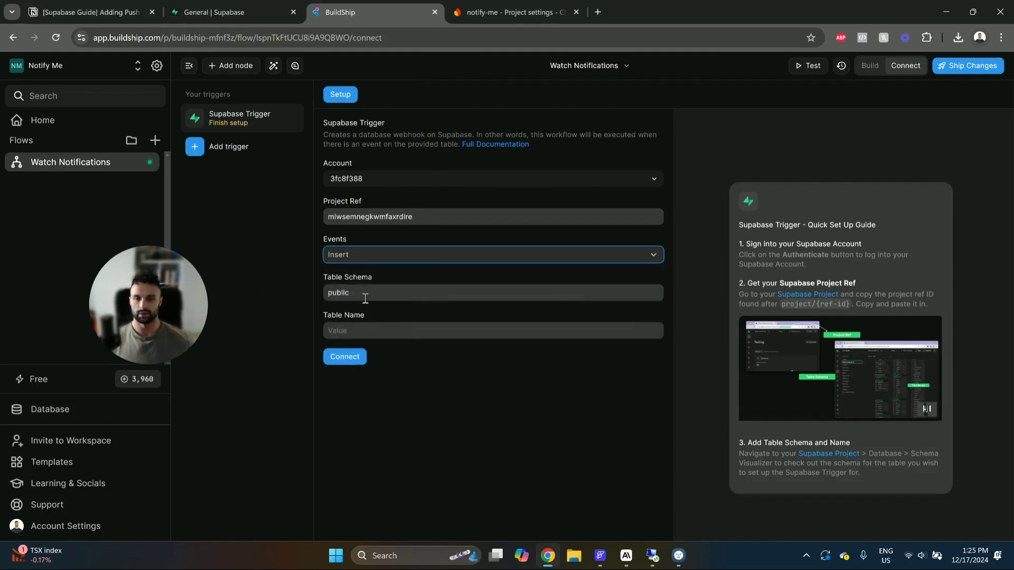
left_click(368, 328)
left_click(193, 8)
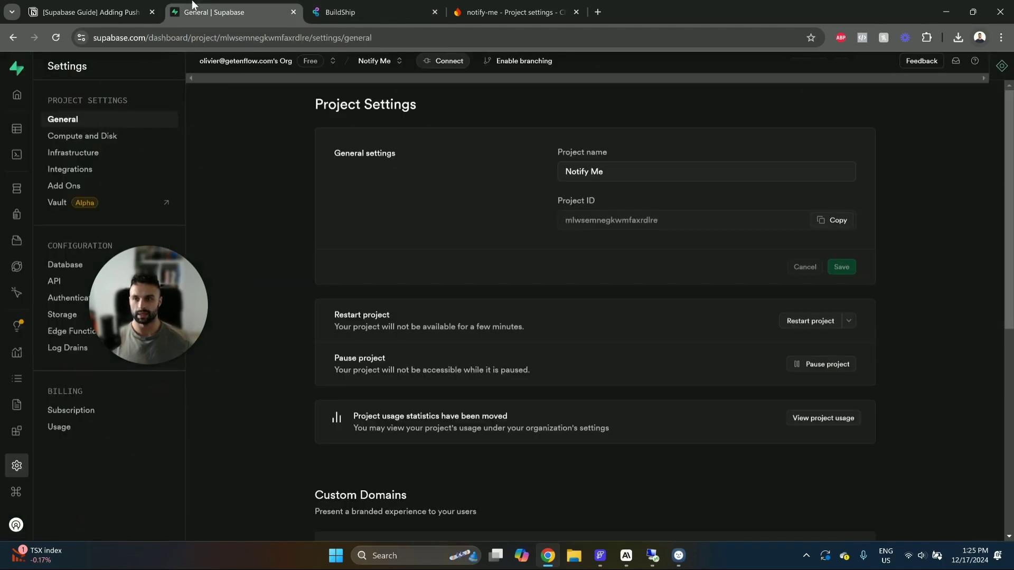
left_click(17, 128)
left_click(318, 16)
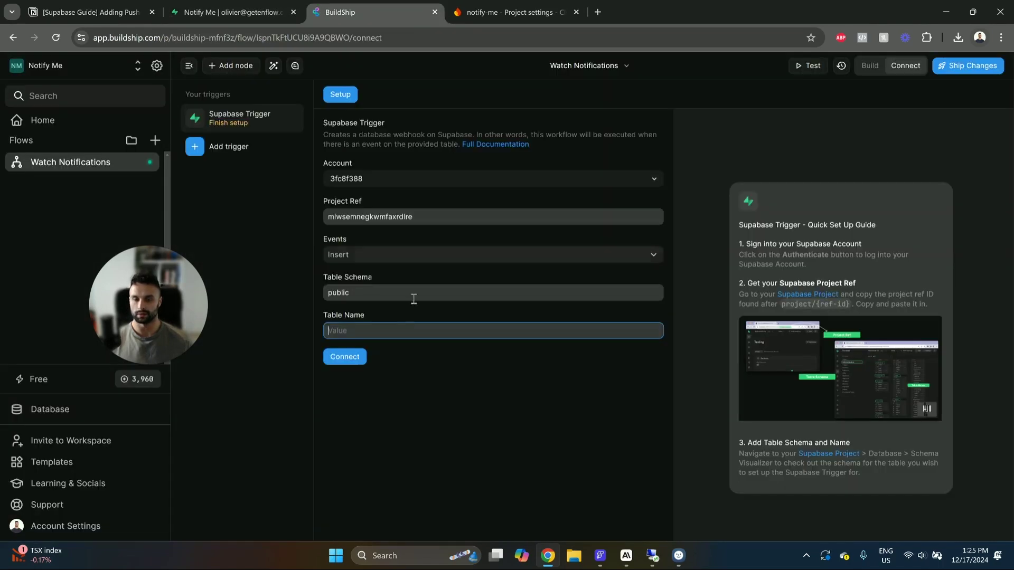
type("notifications")
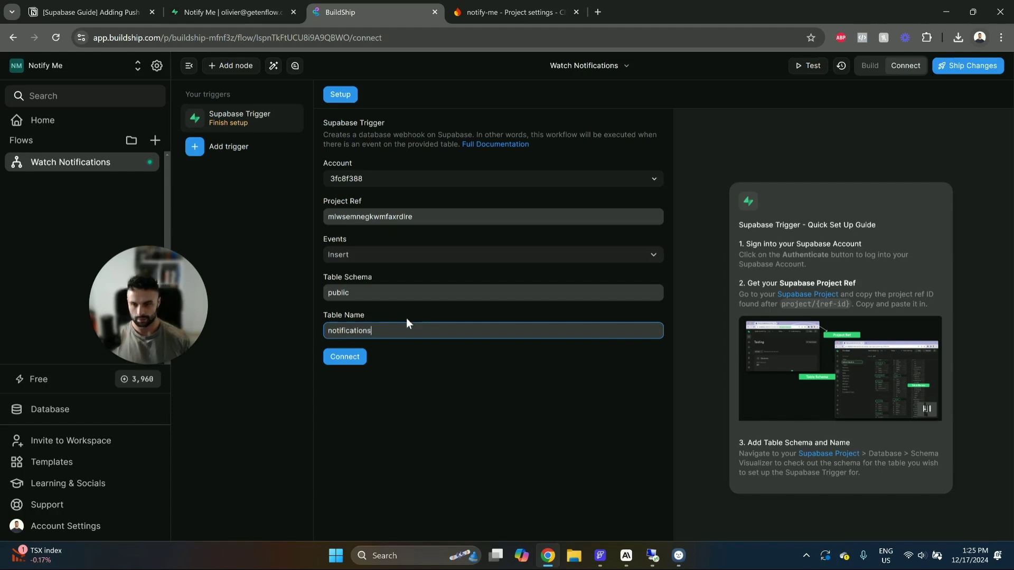
left_click(359, 363)
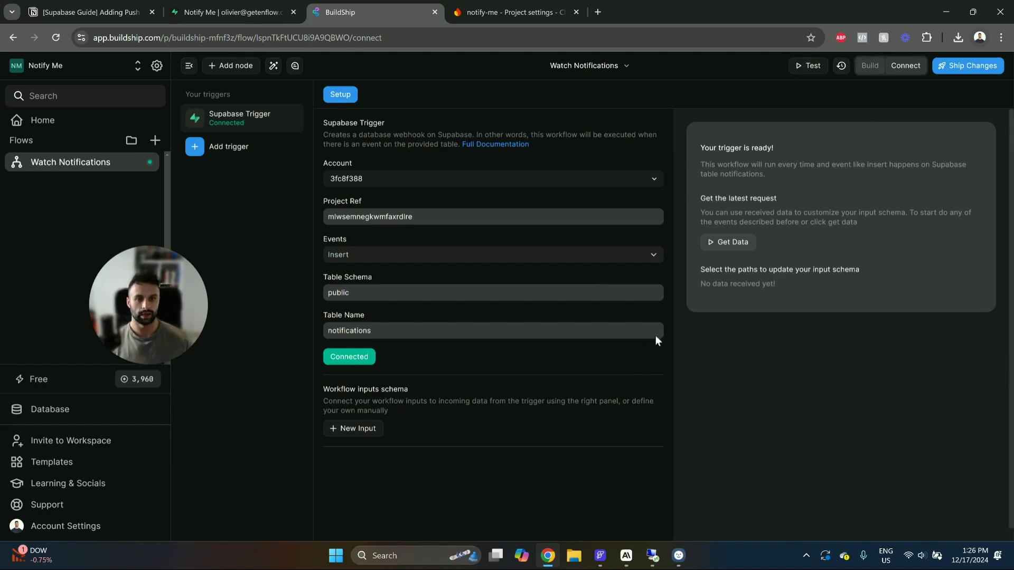
Return to the flow's build view and ship the changes with the Supabase Trigger.
left_click(870, 67)
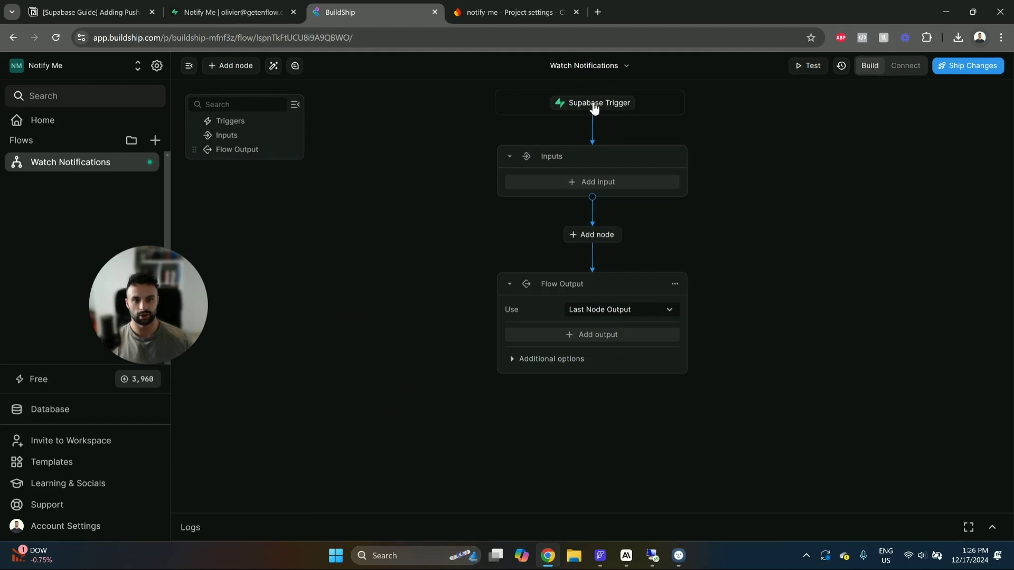
left_click(971, 98)
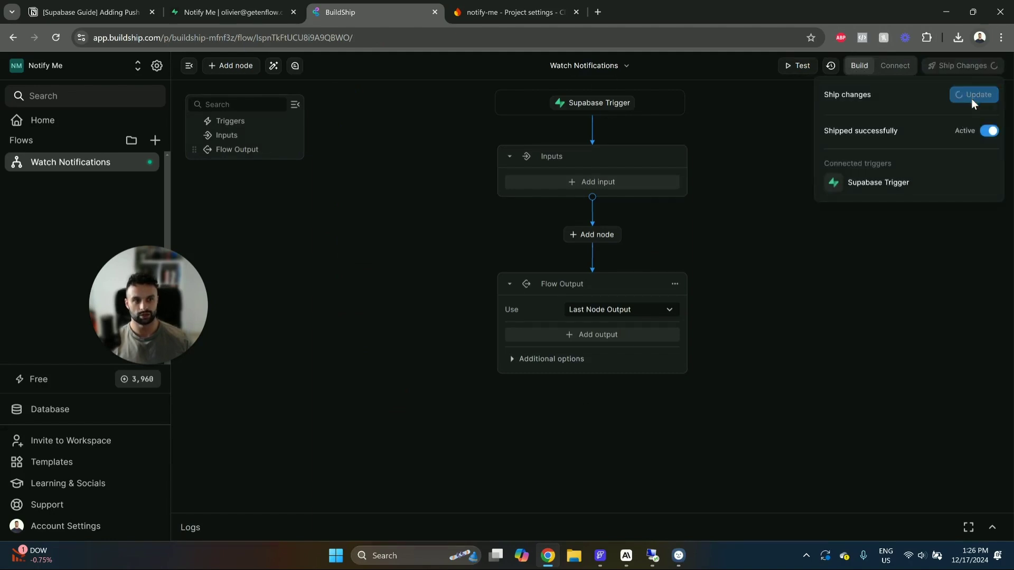
left_click(843, 217)
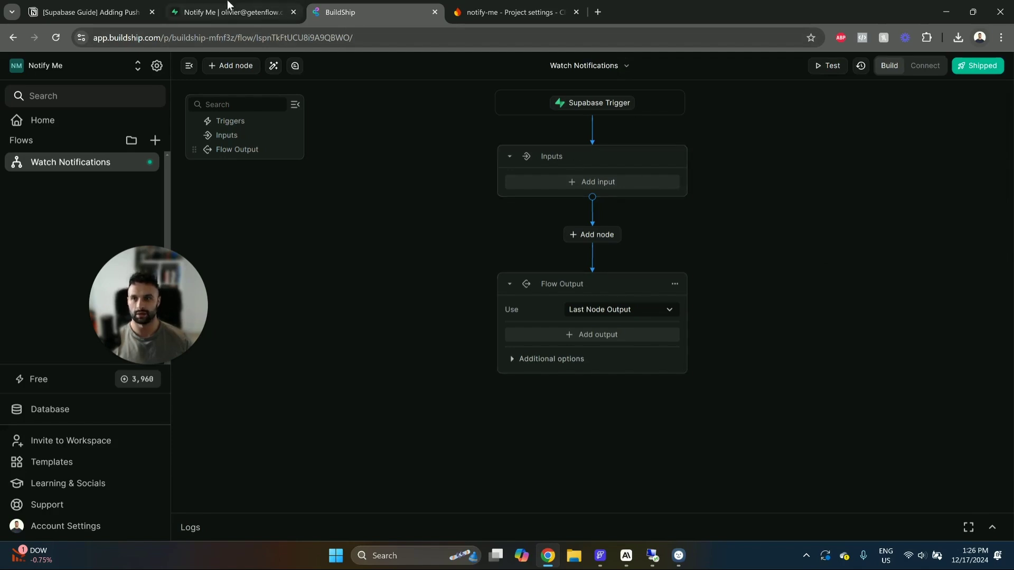
Insert a test row into Supabase's notifications table, linking user_uuid to the first users record and leaving the text fields empty.
left_click(228, 4)
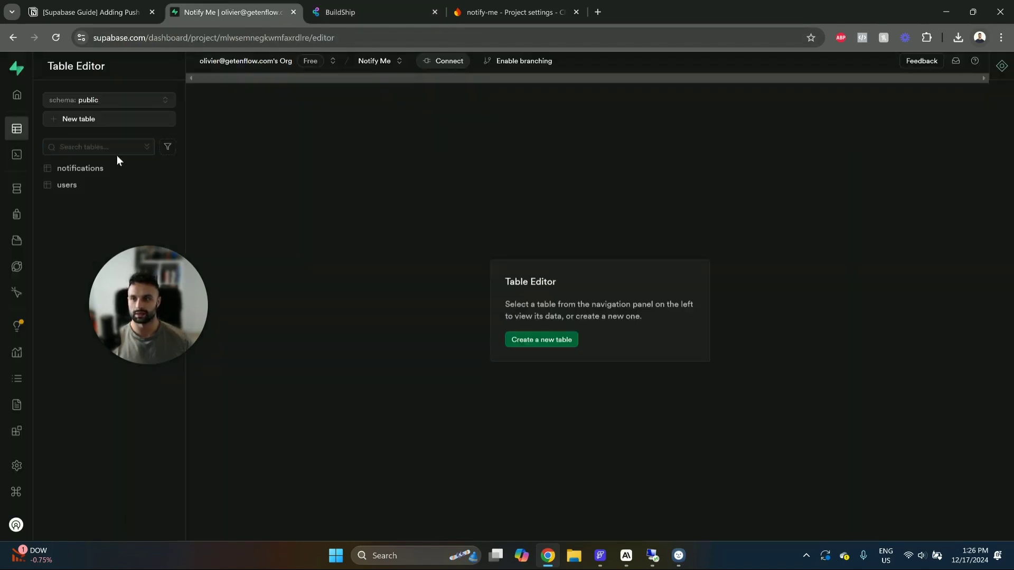
left_click(96, 169)
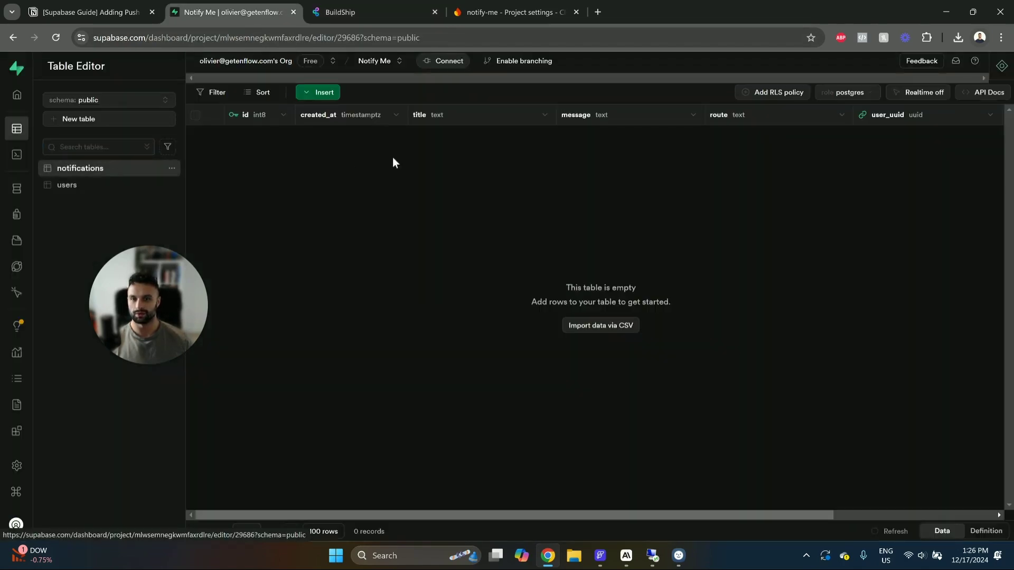
left_click(319, 94)
left_click(353, 119)
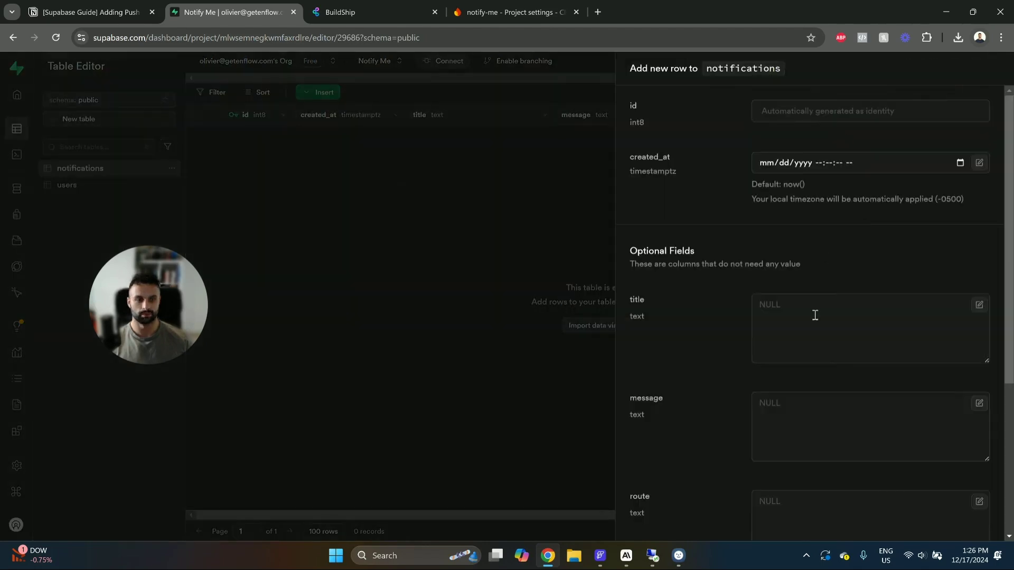
left_click(818, 315)
scroll(820, 314, "down", 4)
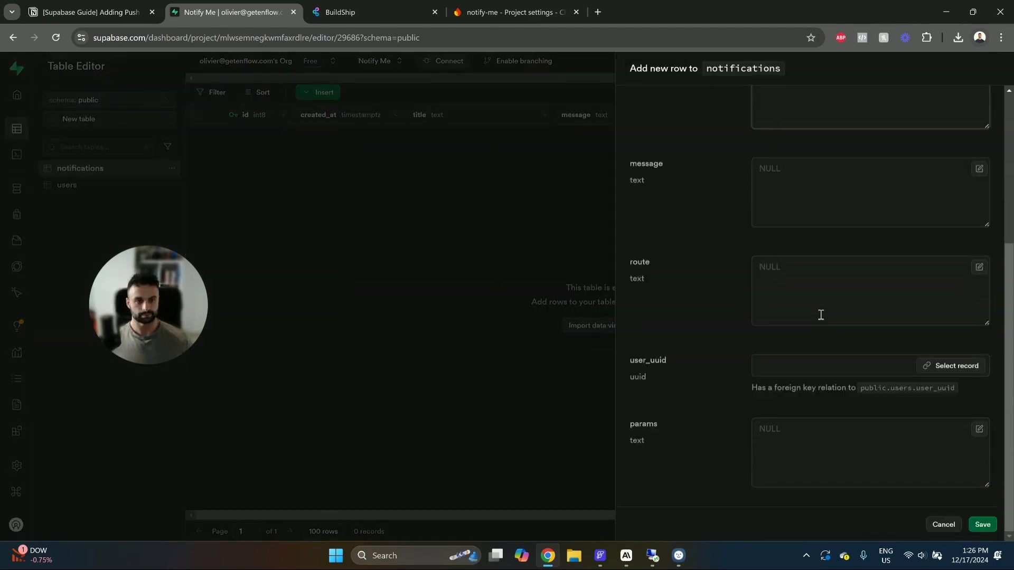
left_click(931, 369)
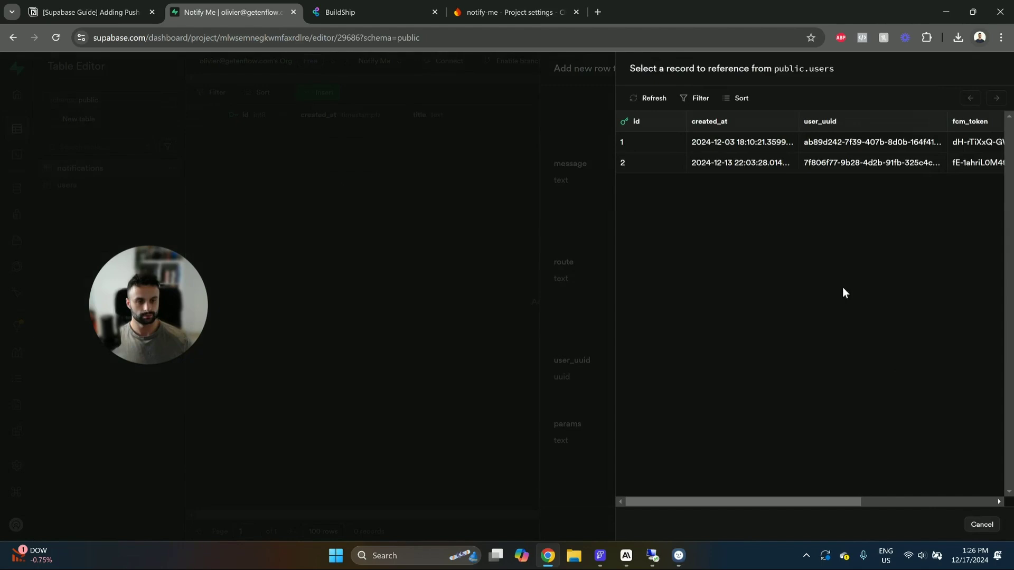
left_click(797, 140)
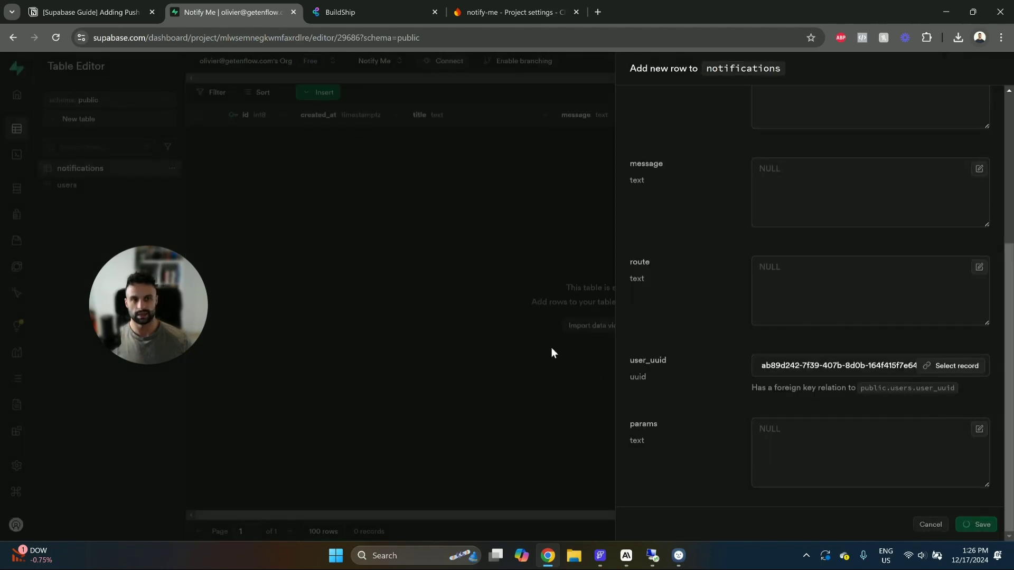
In BuildShip, add record from the Supabase Trigger's received data to the workflow inputs schema.
left_click(359, 12)
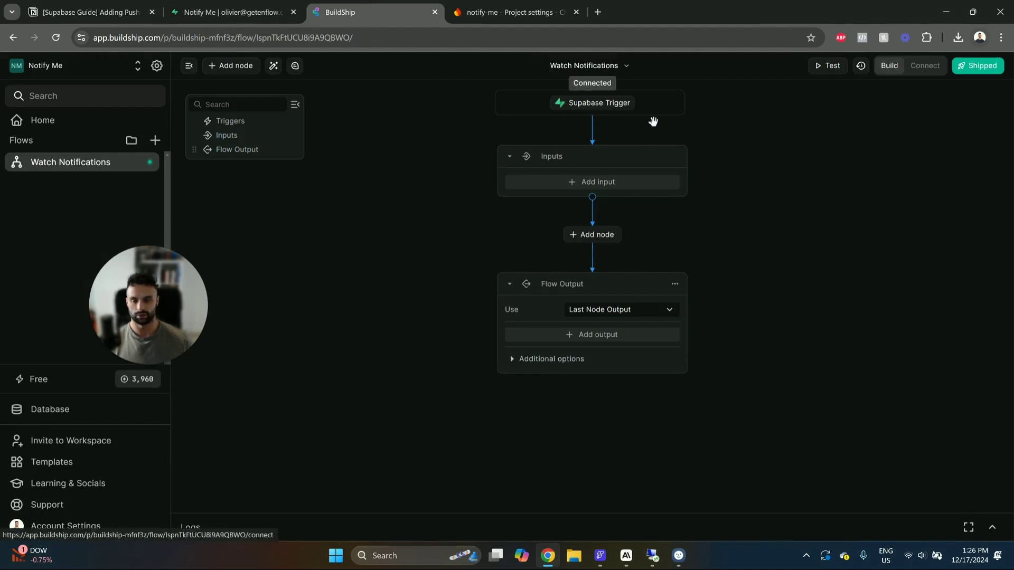
left_click(611, 105)
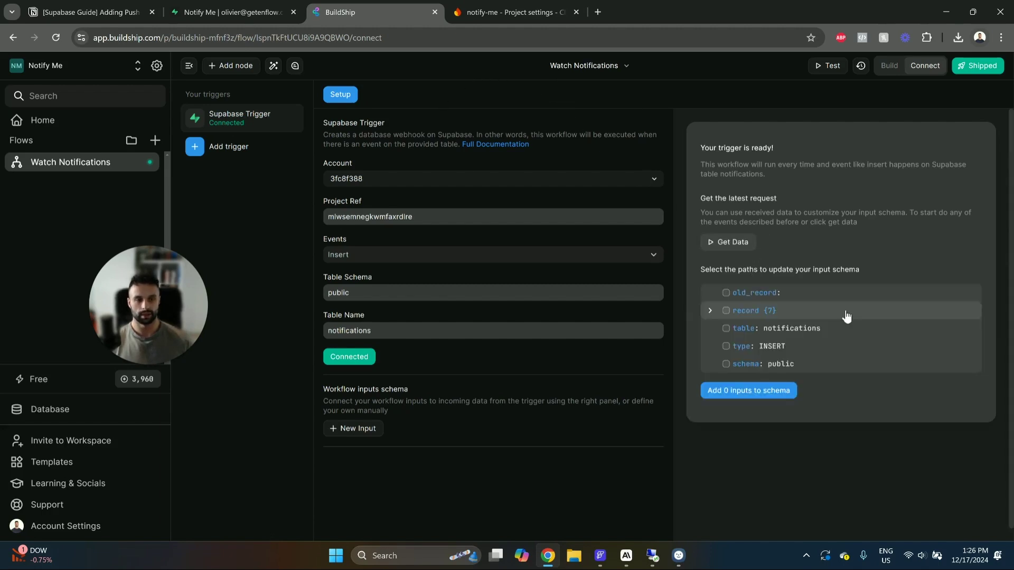
scroll(840, 327, "down", 1)
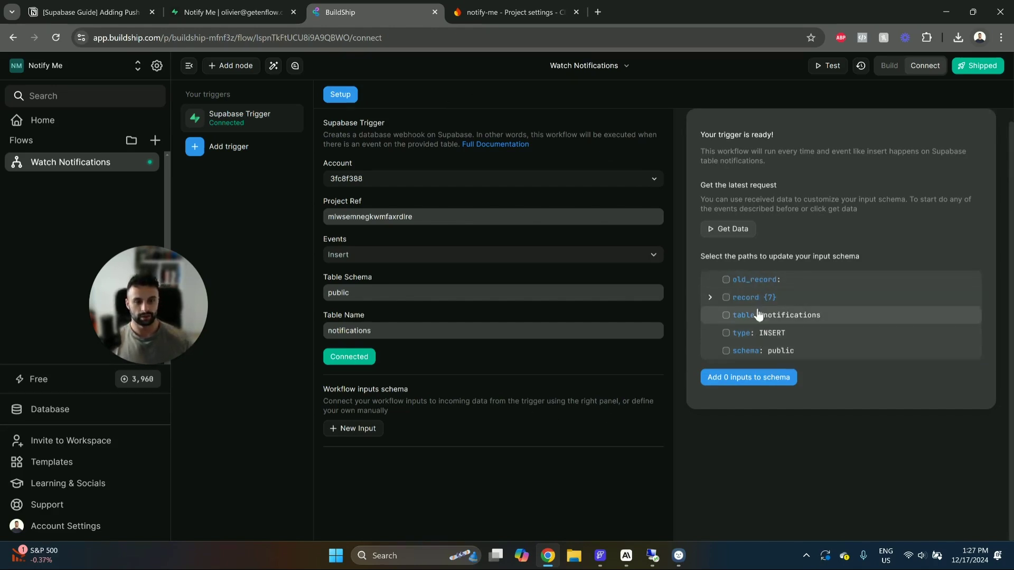
left_click(726, 299)
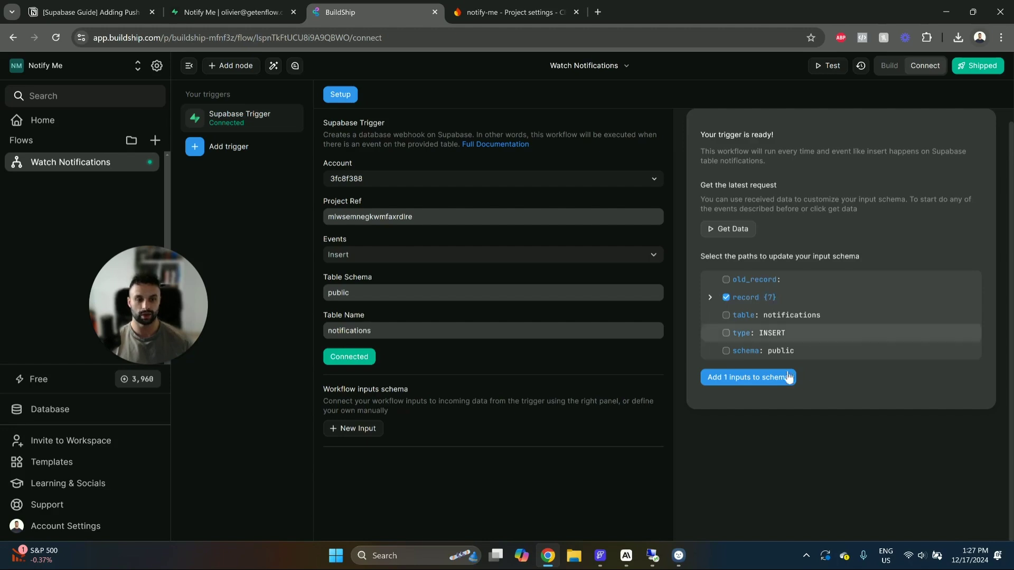
left_click(738, 378)
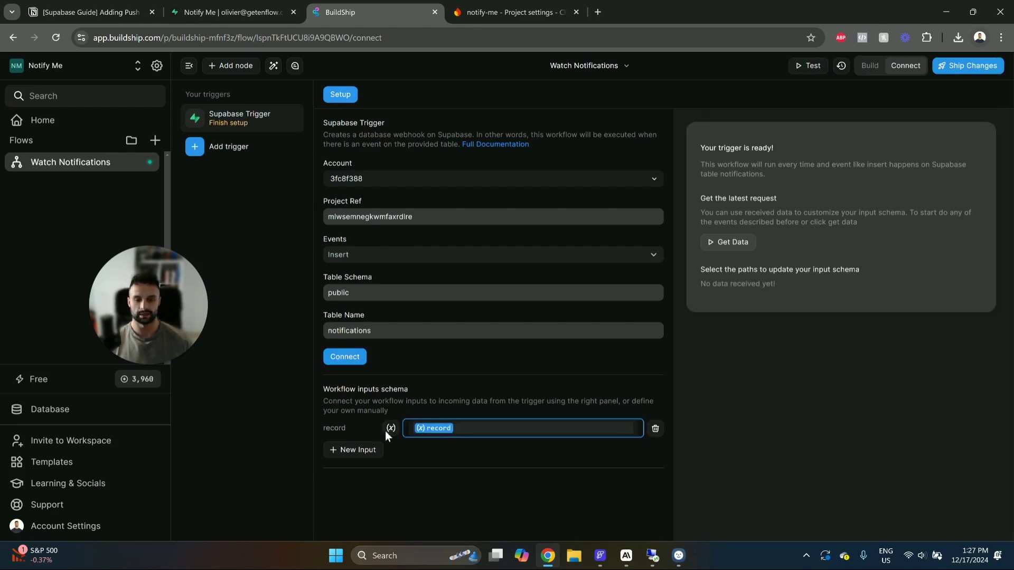
Add an empty node after the Inputs block of the flow and rename it Send Notifications.
left_click(869, 65)
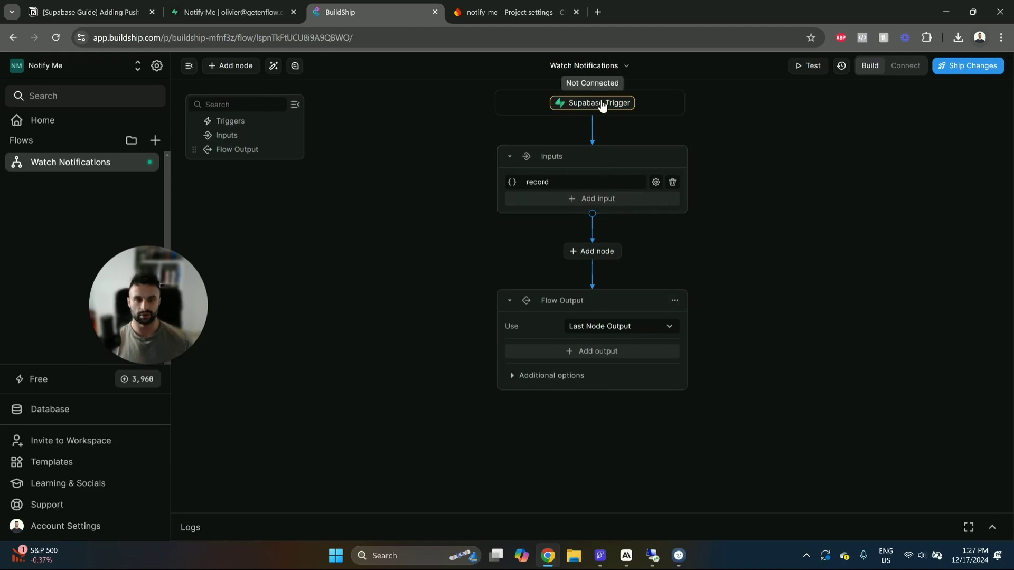
left_click(584, 254)
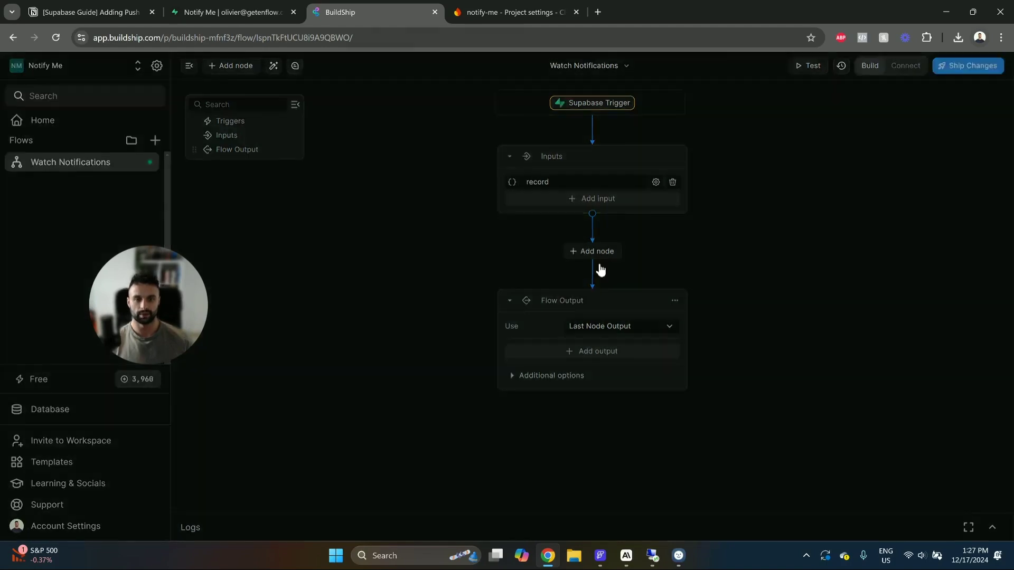
left_click(440, 365)
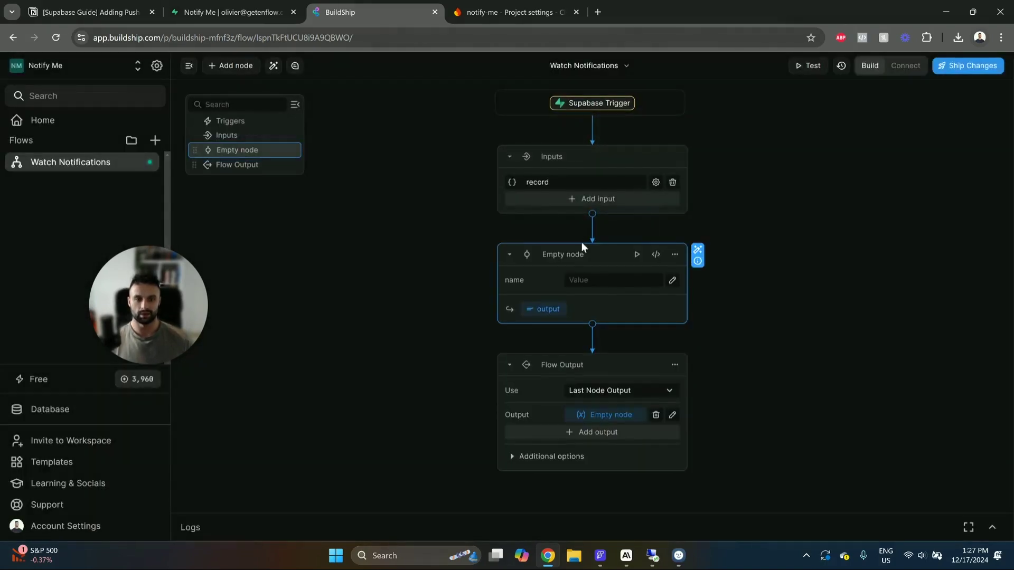
double_click(587, 267)
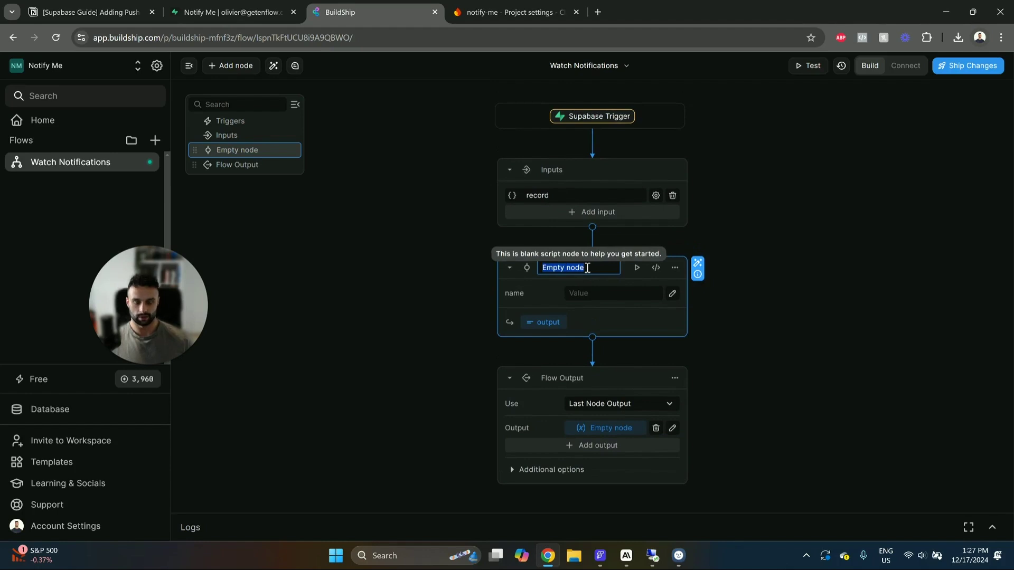
type("Send Notificat")
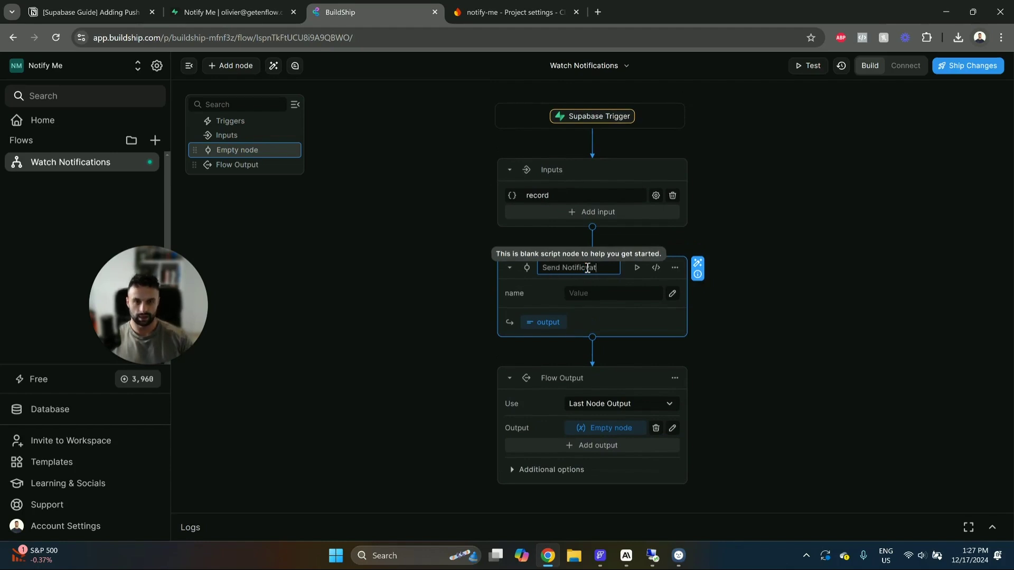
type("ions")
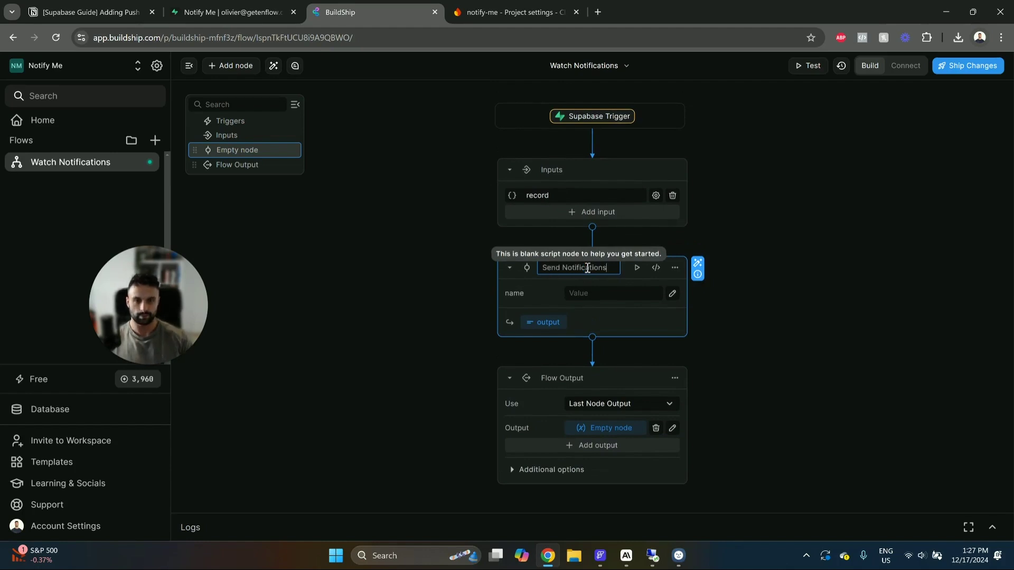
key("Return")
Delete the default name input from the Send Notifications node and add six new string inputs.
left_click(655, 267)
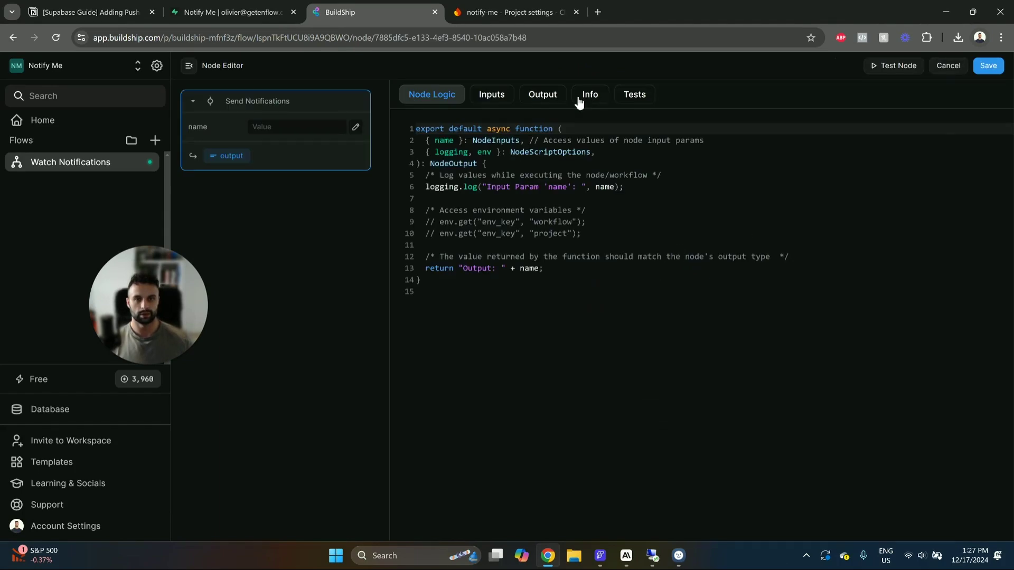
left_click(491, 95)
left_click(579, 145)
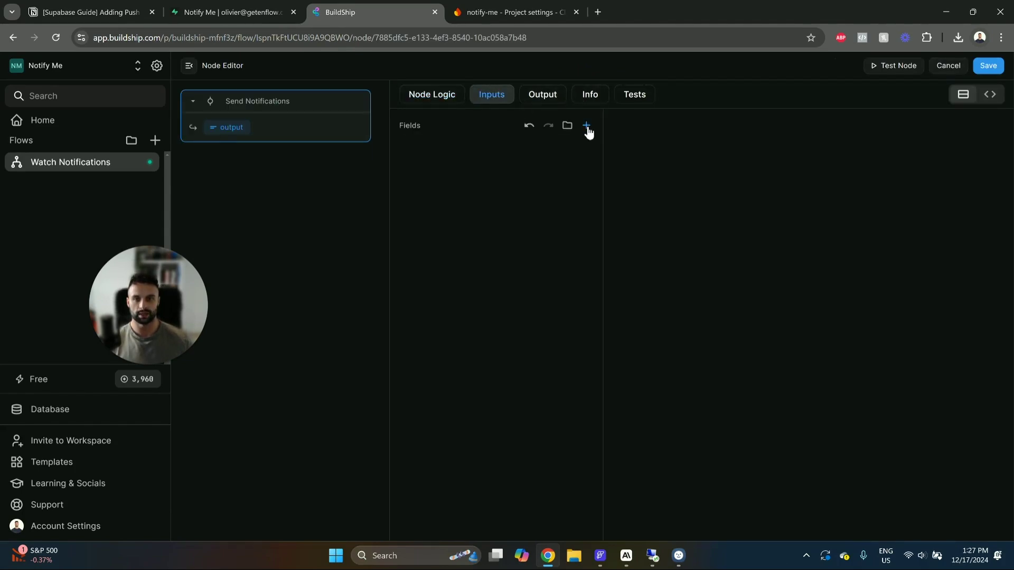
left_click(586, 127)
left_click(586, 127)
left_click(496, 152)
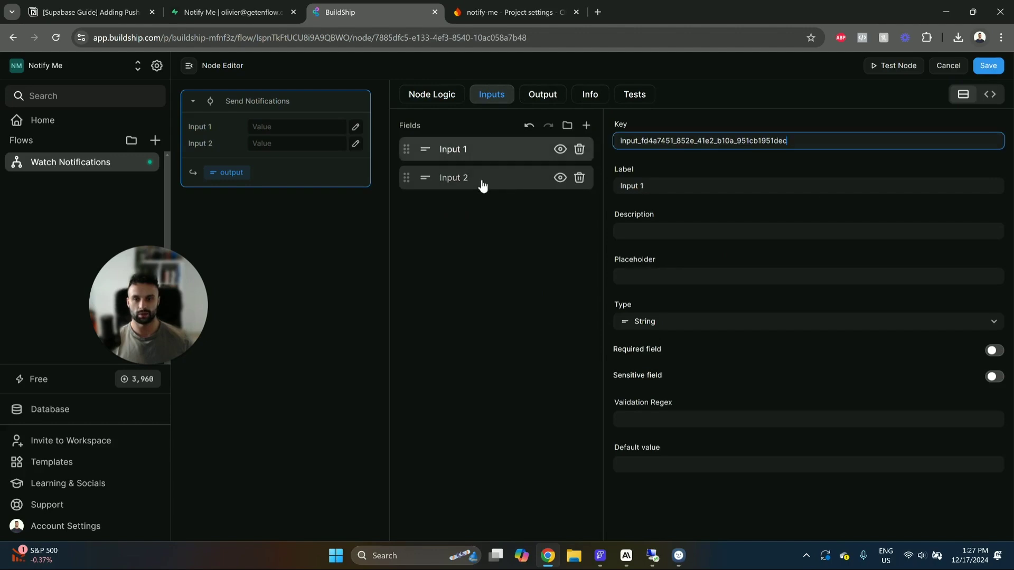
left_click(480, 183)
left_click(587, 125)
left_click(587, 126)
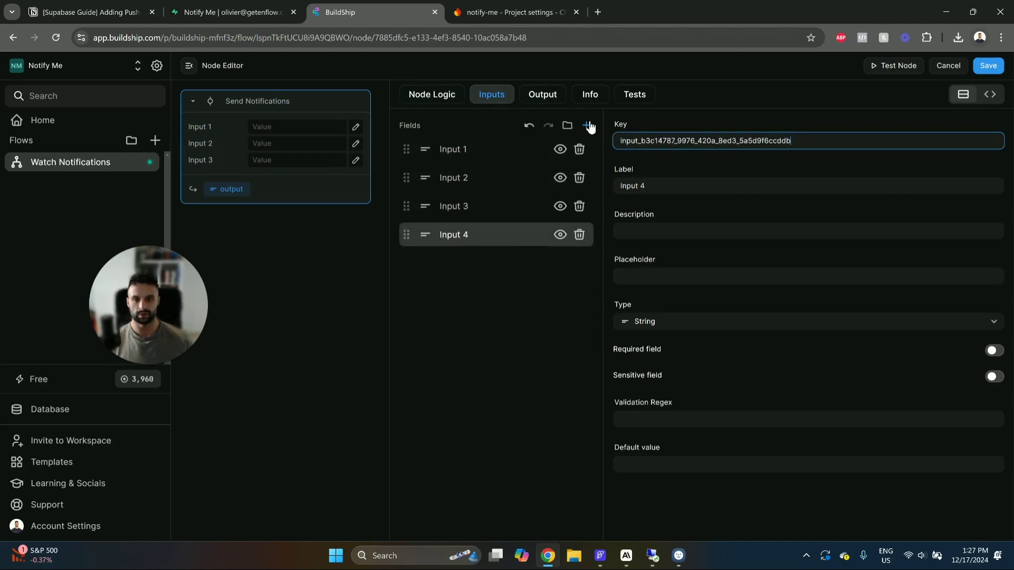
left_click(587, 126)
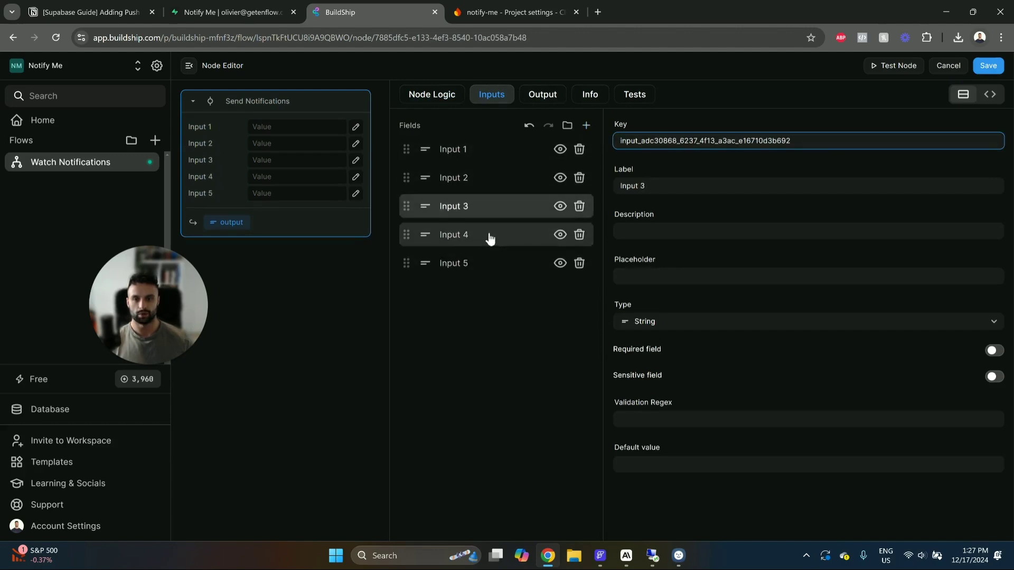
left_click(586, 125)
Set both the key and the label of the node's first input to SUPABASE_URL.
left_click(535, 156)
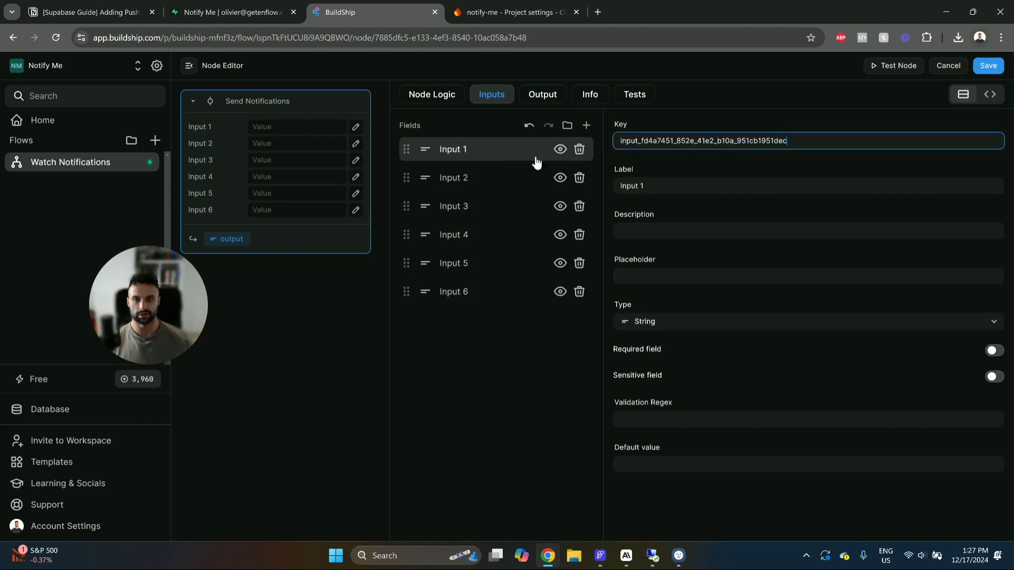
left_click_drag(833, 141, 581, 145)
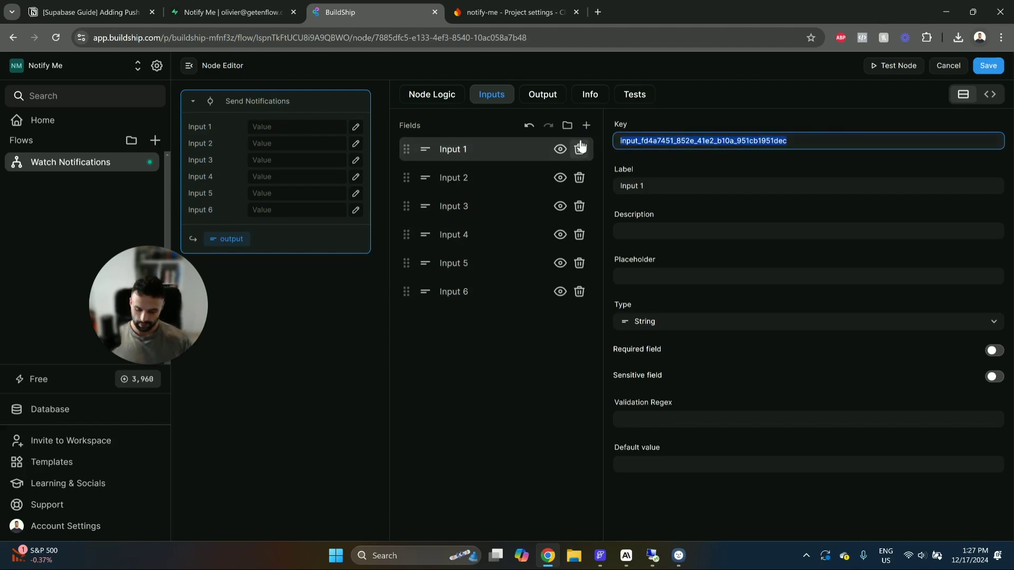
key("Caps_Lock")
type("SUPABASE")
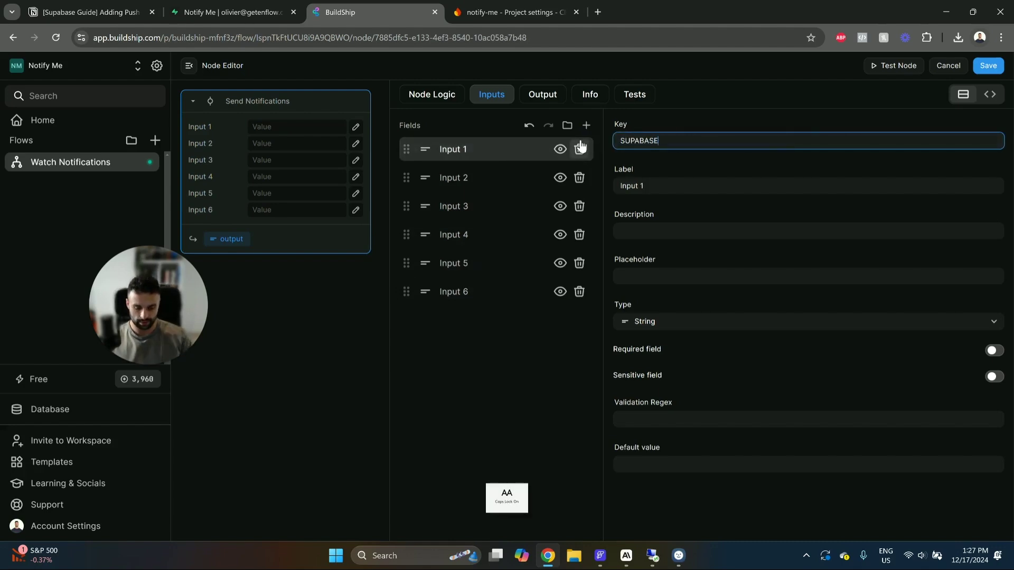
type("_URL")
key("Tab")
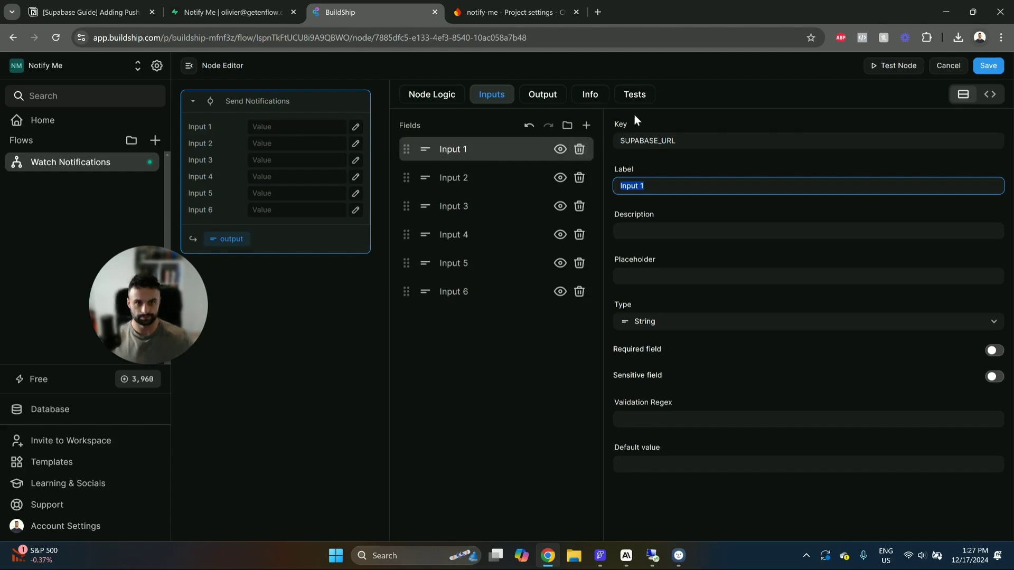
double_click(683, 141)
key("ctrl+c")
left_click(657, 188)
key("ctrl+a")
key("ctrl+v")
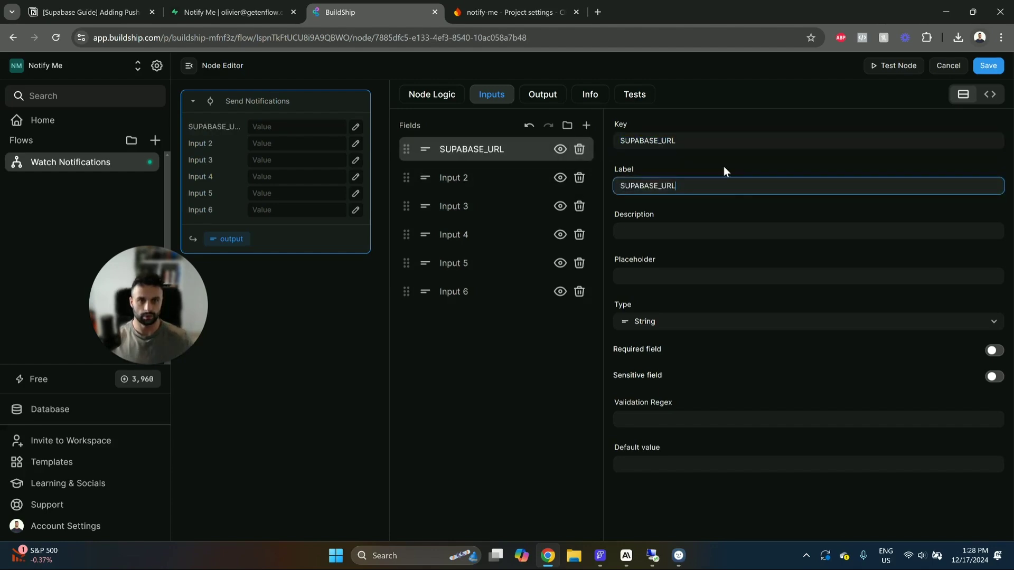
Set the key of the node's second input to SUPABASE_SERVICE_ROLE.
left_click(537, 178)
left_click(798, 140)
key("ctrl+a")
type("SUPABASE)")
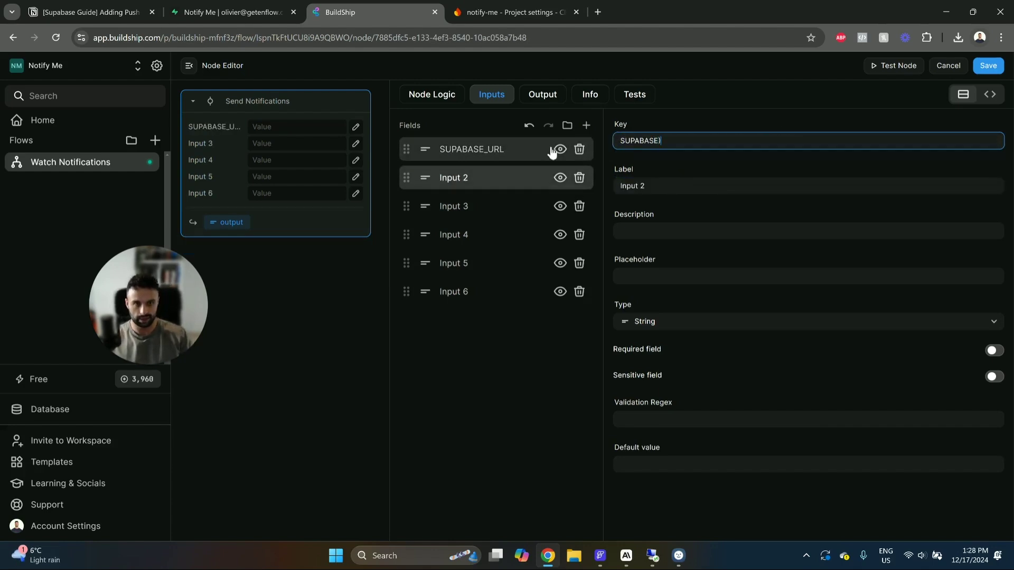
key("BackSpace")
type("_S")
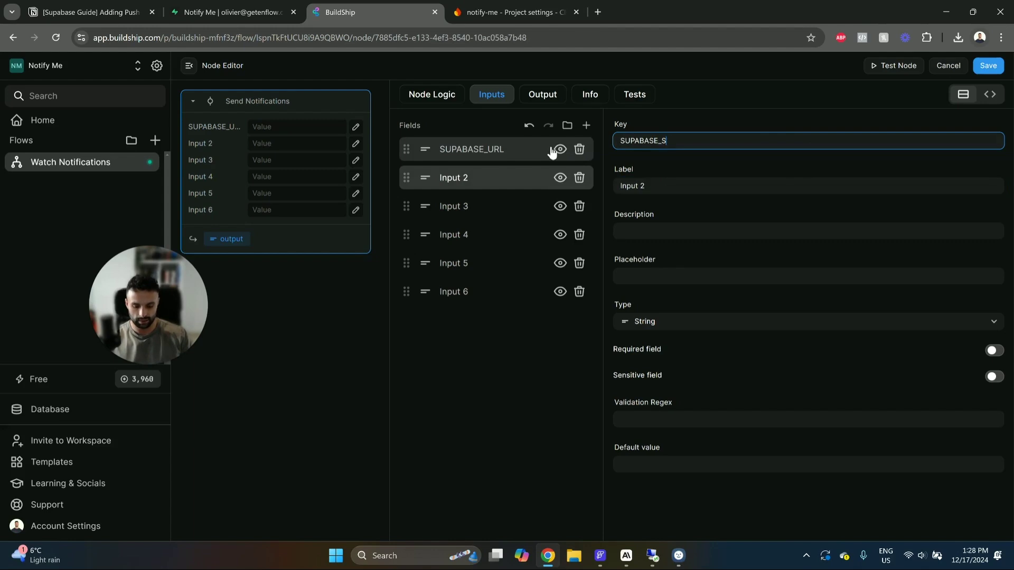
type("ERVICE_ROLE")
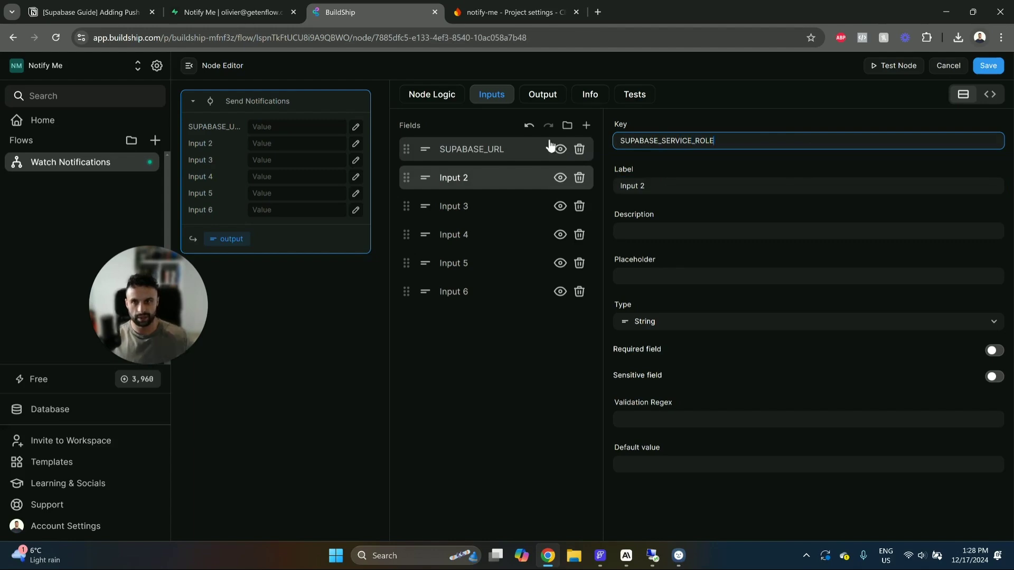
Copy SUPABASE_SERVICE_ROLE from the code in the Notion guide and use it as the second input's label in BuildShip.
left_click(111, 12)
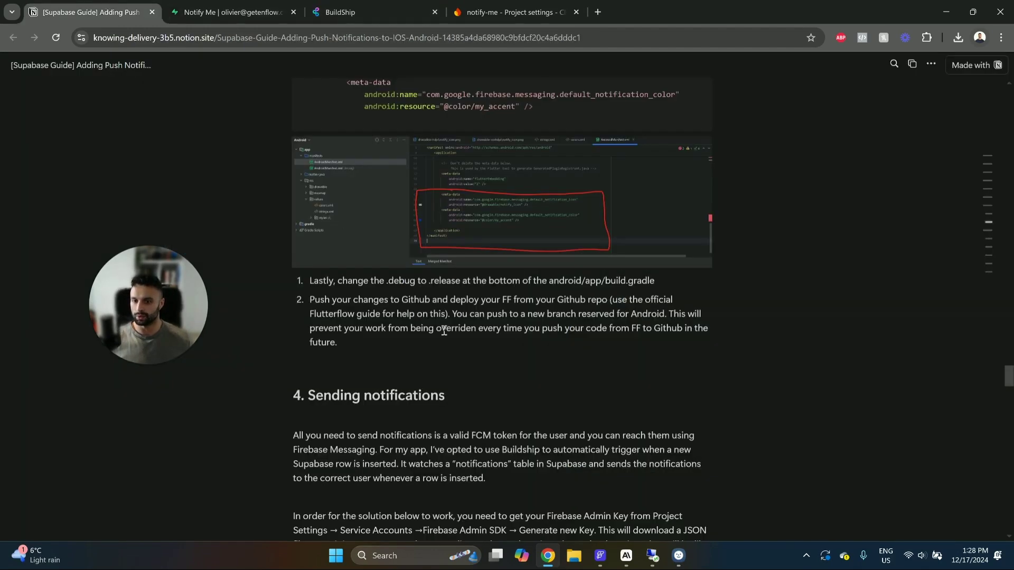
scroll(443, 331, "down", 20)
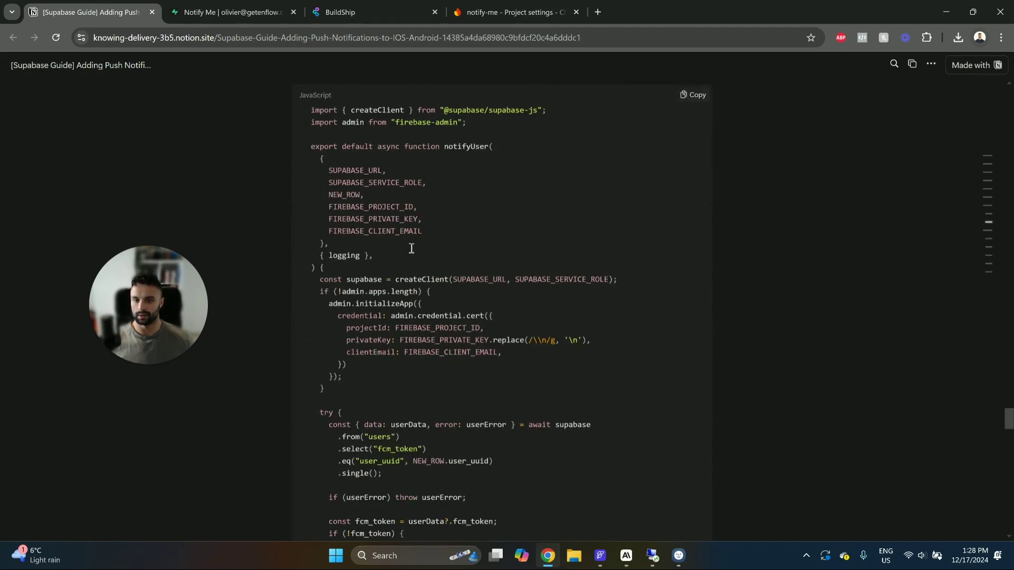
double_click(388, 184)
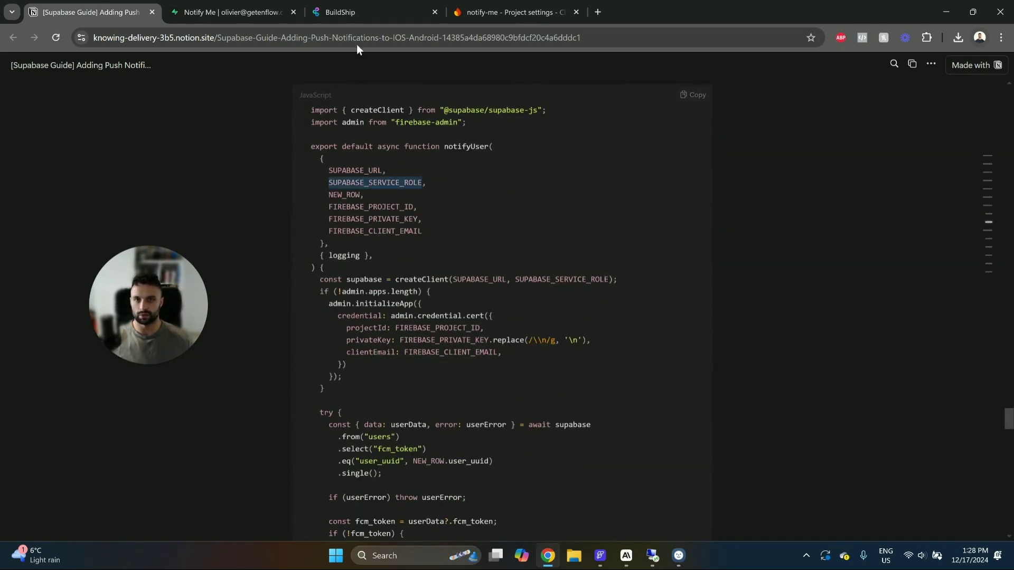
left_click(393, 8)
key("ctrl+v")
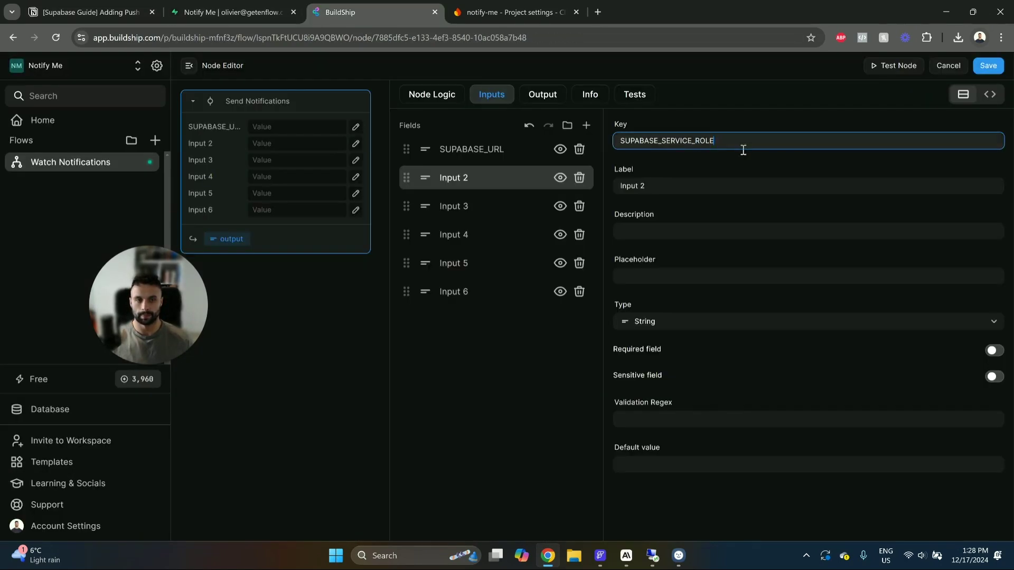
triple_click(679, 185)
key("ctrl+v")
Copy NEW_ROW from the Notion guide's code into the third input's key and label in BuildShip, and set its type to Object.
left_click(487, 212)
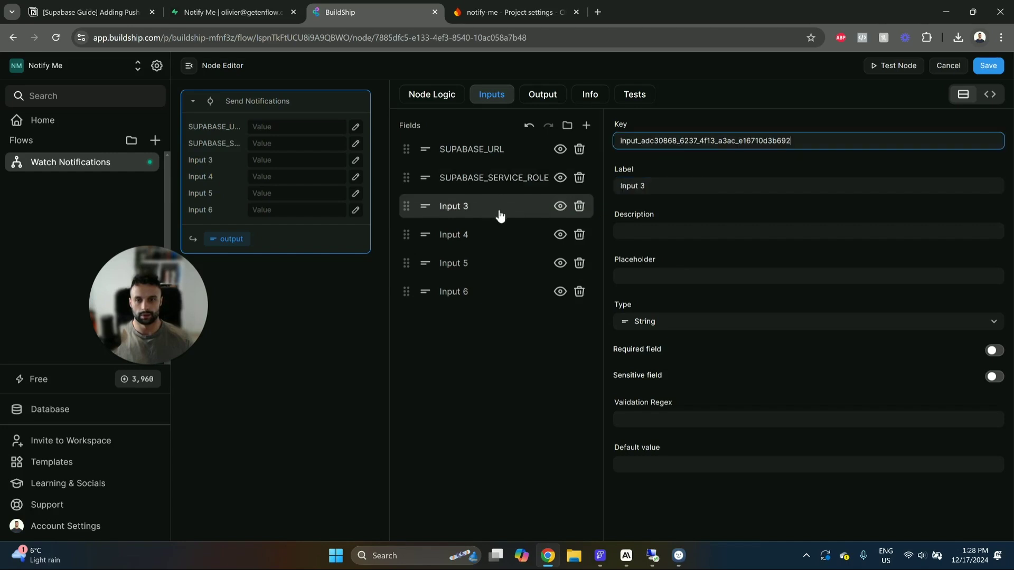
left_click(95, 11)
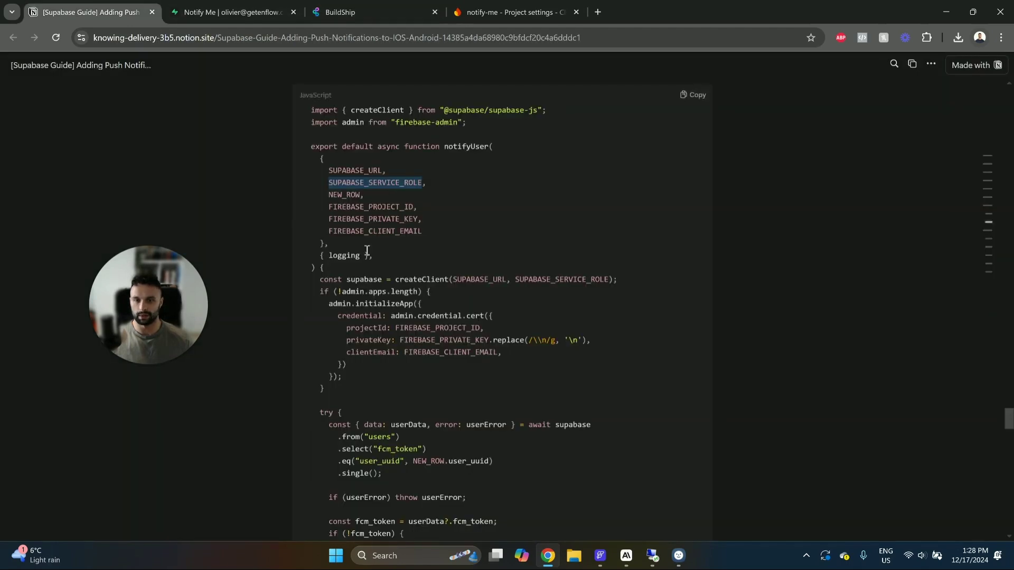
double_click(351, 197)
key("ctrl+c")
left_click(341, 11)
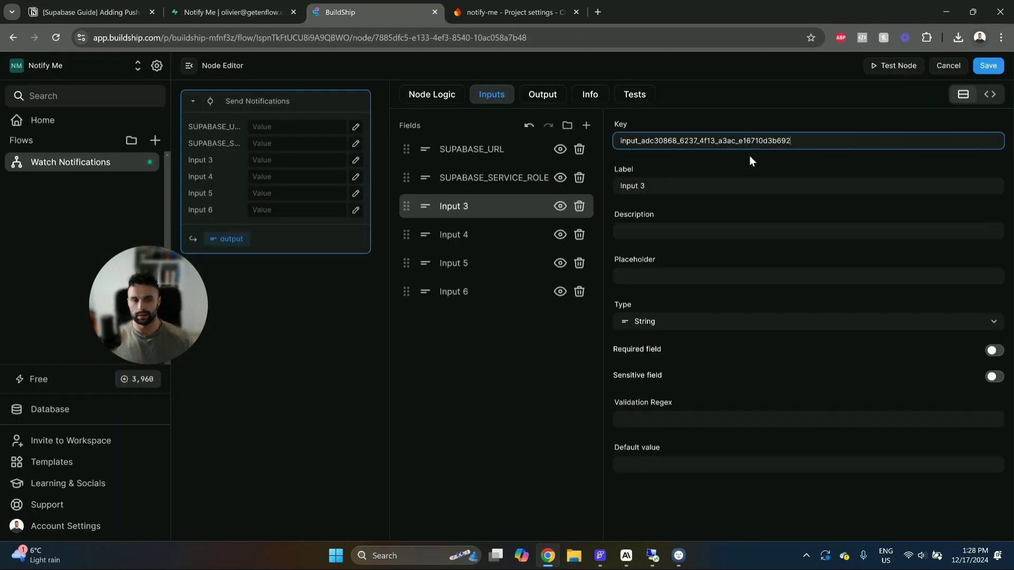
triple_click(821, 143)
key("ctrl+v")
triple_click(660, 183)
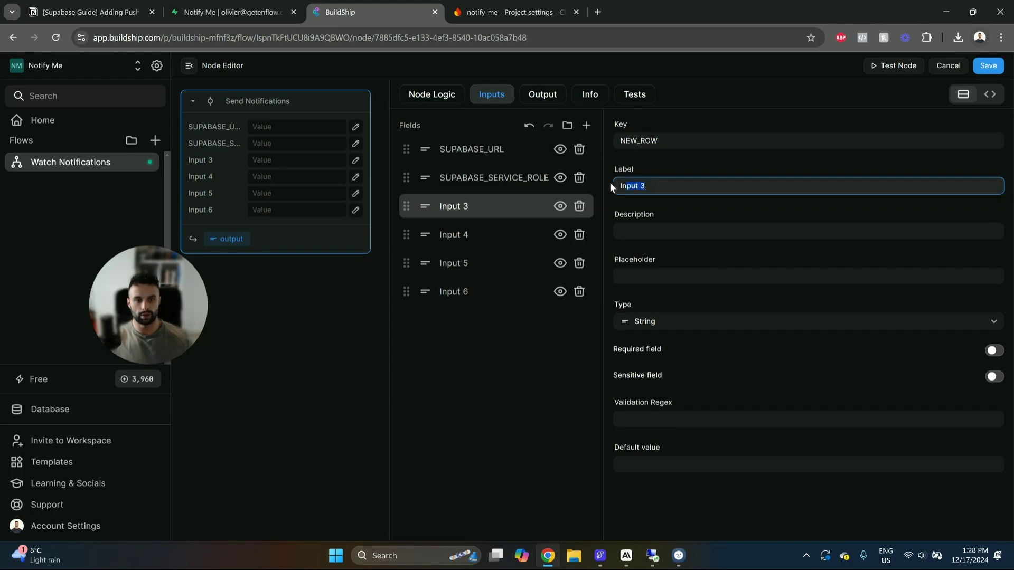
key("ctrl+v")
left_click(674, 323)
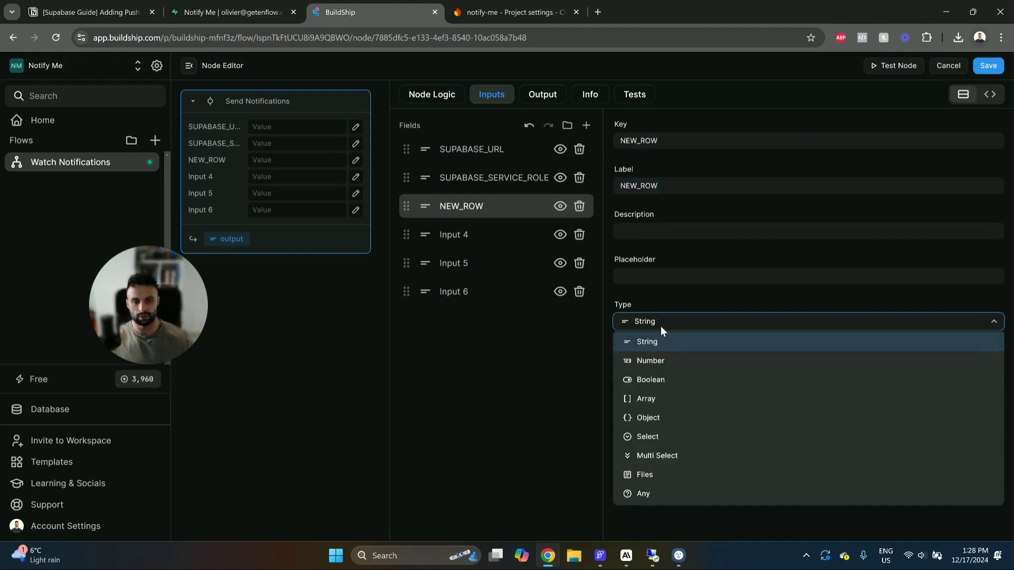
left_click(636, 418)
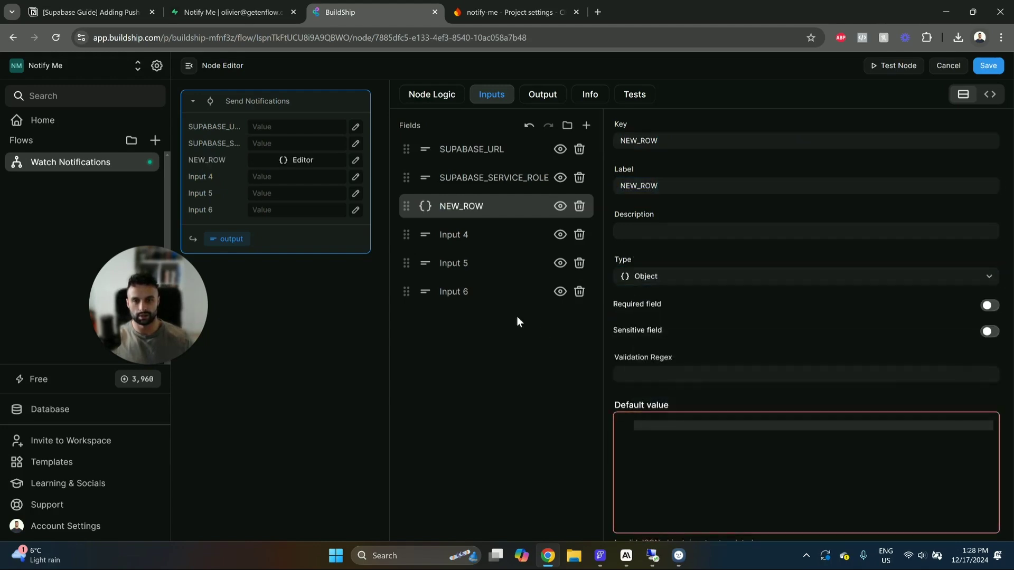
Copy FIREBASE_PROJECT_ID from the Notion guide's code and use it as the key and label of the fourth input in BuildShip.
left_click(452, 235)
left_click(75, 12)
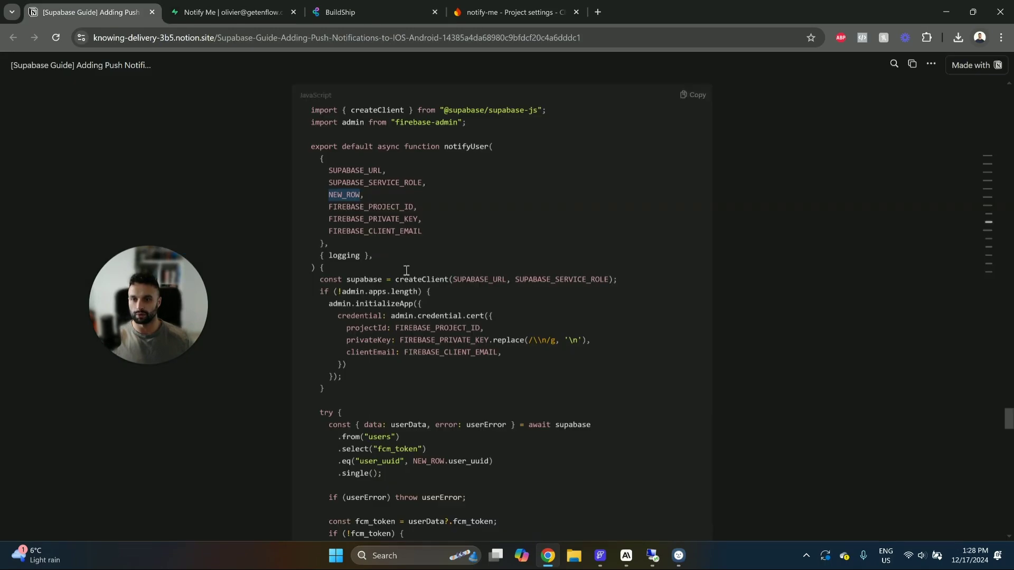
double_click(374, 206)
key("ctrl+c")
left_click(364, 11)
left_click(815, 139)
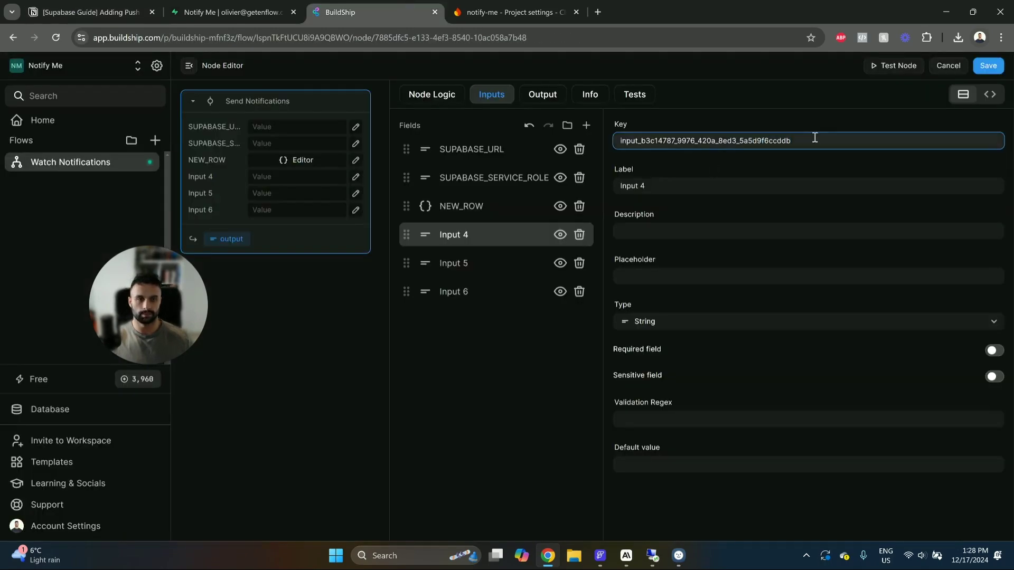
key("ctrl+a")
key("ctrl+v")
left_click(643, 185)
key("ctrl+a")
key("ctrl+v")
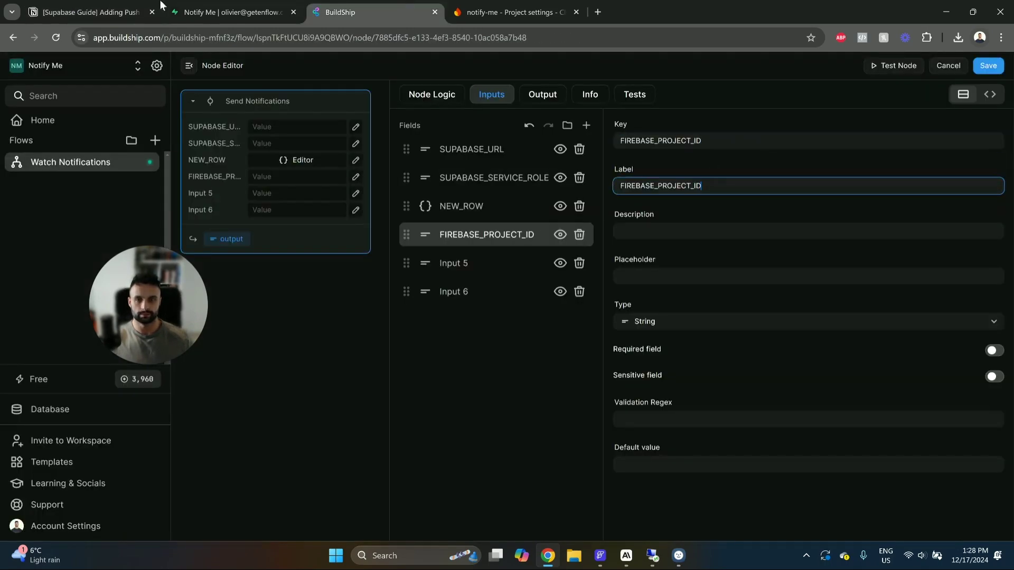
Copy FIREBASE_PRIVATE_KEY from the Notion guide's code and use it as the key and label of the fifth input in BuildShip.
left_click(95, 6)
double_click(377, 218)
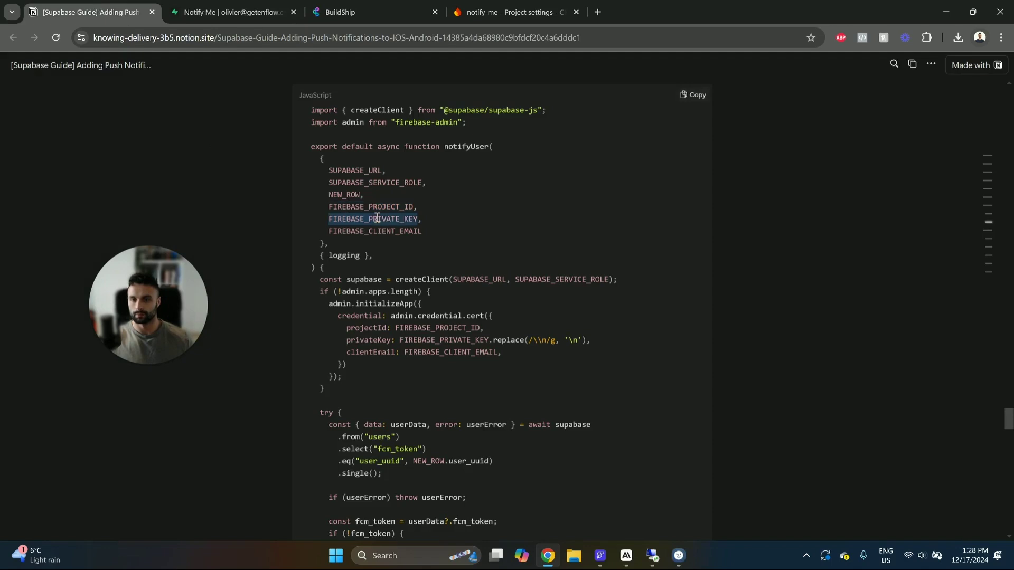
left_click(376, 7)
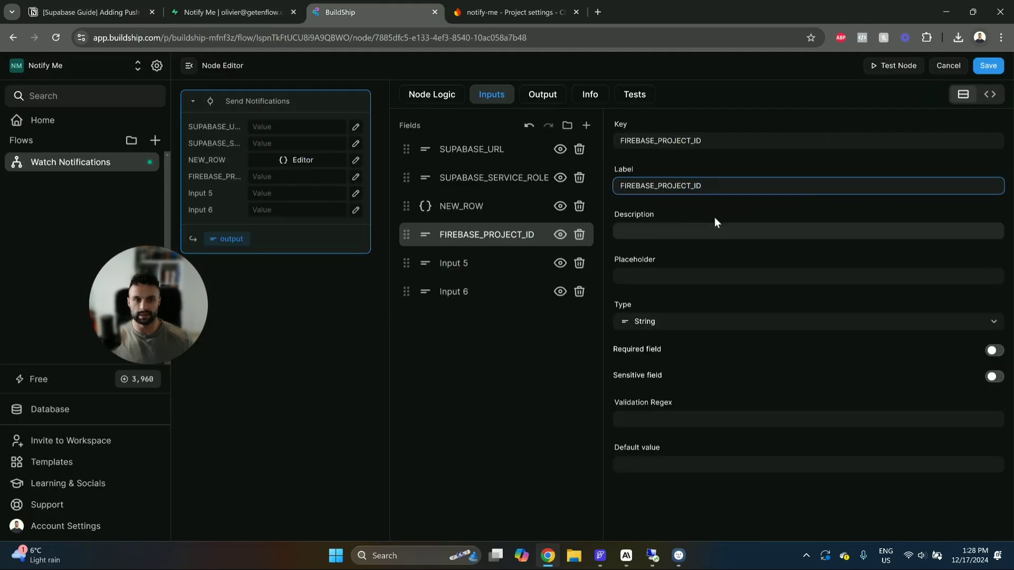
left_click(499, 271)
left_click(834, 140)
key("ctrl+a")
key("ctrl+v")
left_click(672, 185)
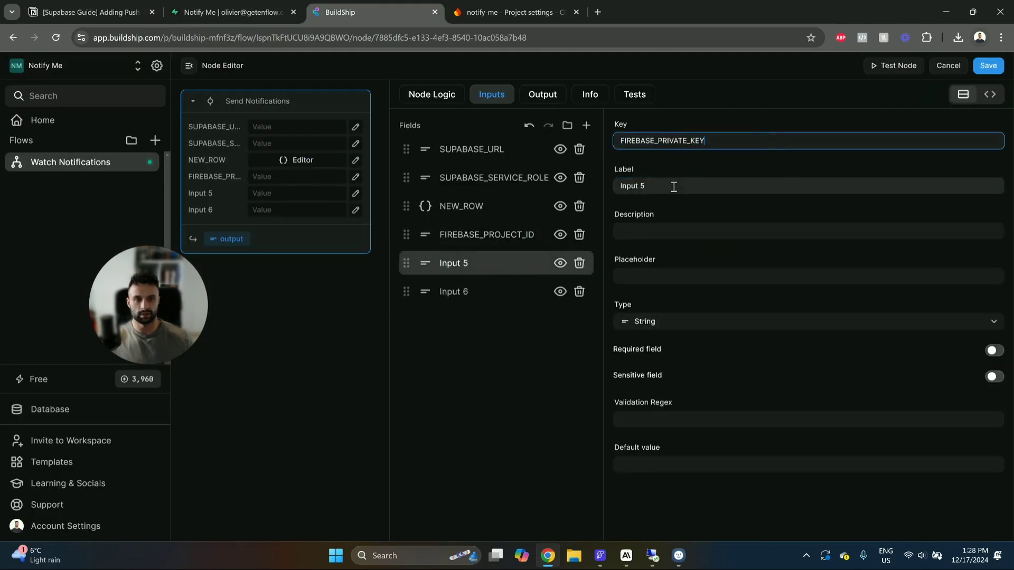
key("ctrl+a")
key("ctrl+v")
Copy FIREBASE_CLIENT_EMAIL from the Notion guide's code and use it as the key and label of the sixth input in BuildShip.
left_click(137, 12)
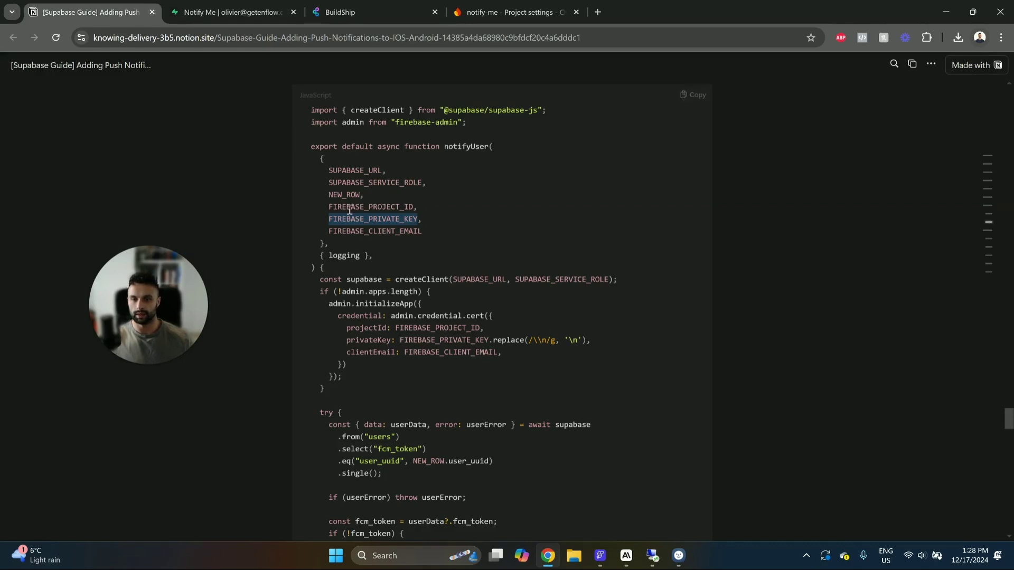
double_click(370, 235)
left_click(388, 3)
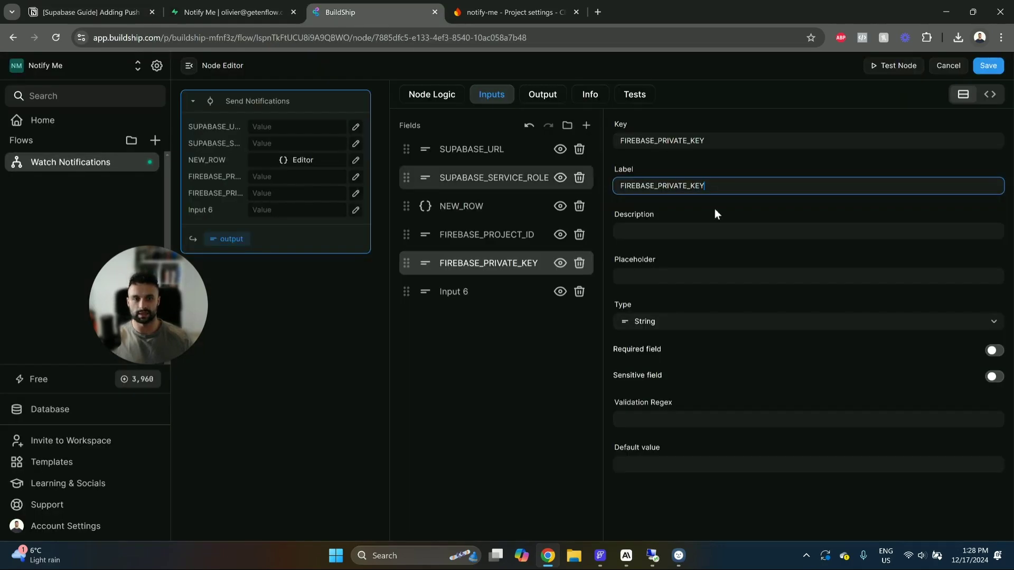
left_click(507, 291)
key("ctrl+v")
key("Tab")
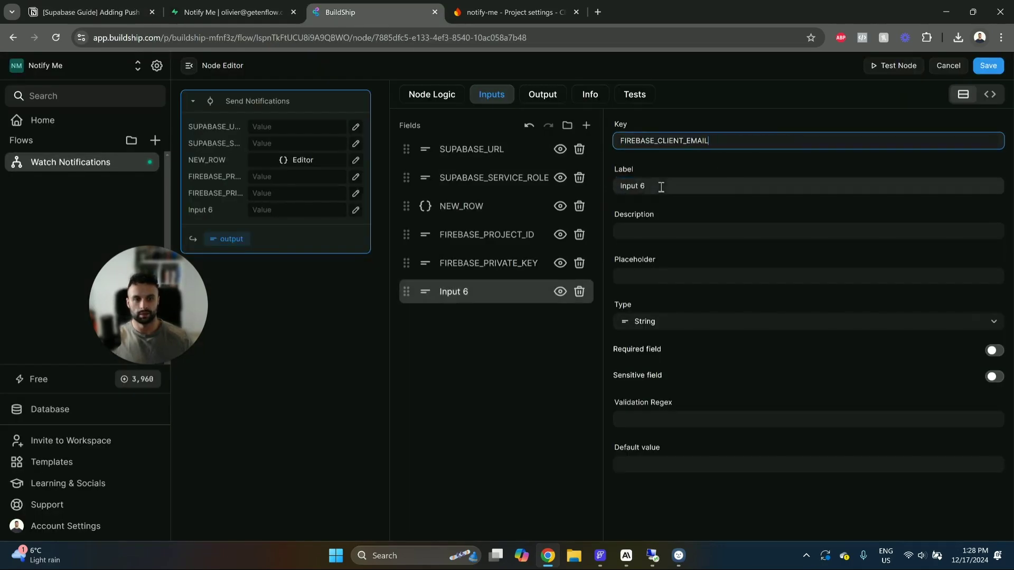
key("ctrl+v")
Replace the Send Notifications node's default logic in BuildShip with the complete notifyUser code block copied from the Notion guide.
left_click(442, 96)
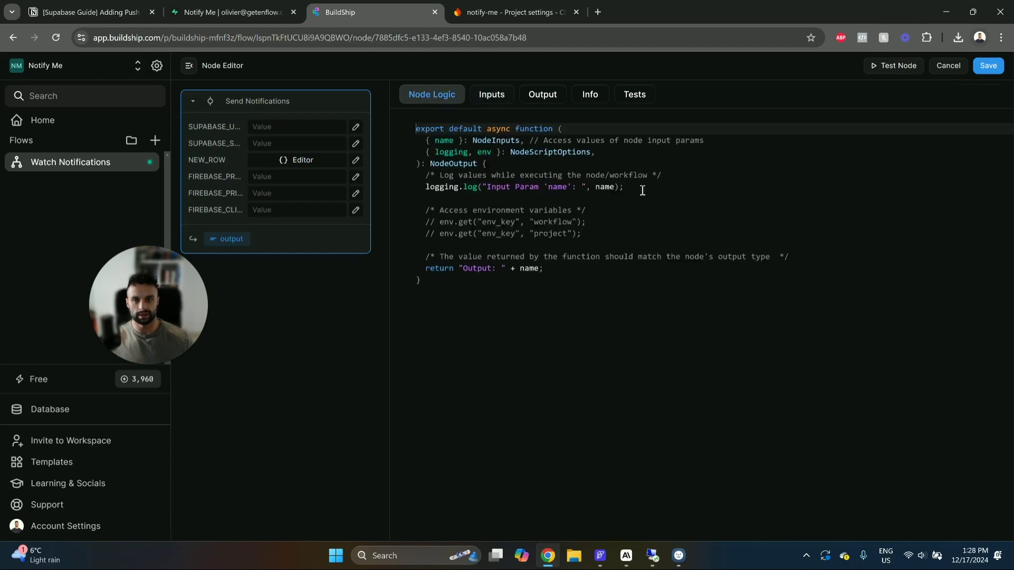
left_click(134, 12)
scroll(556, 228, "up", 1)
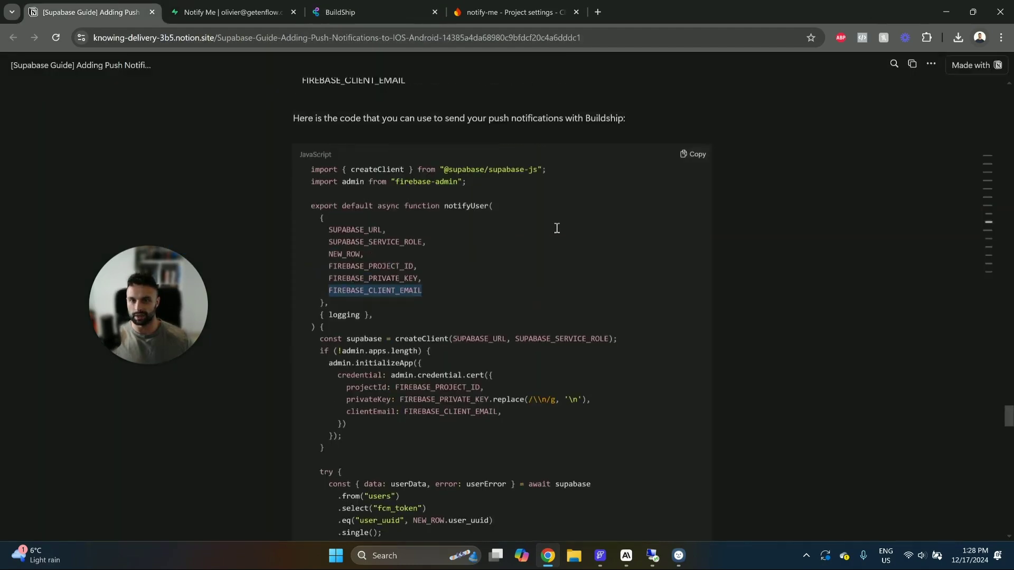
left_click(688, 165)
left_click(356, 11)
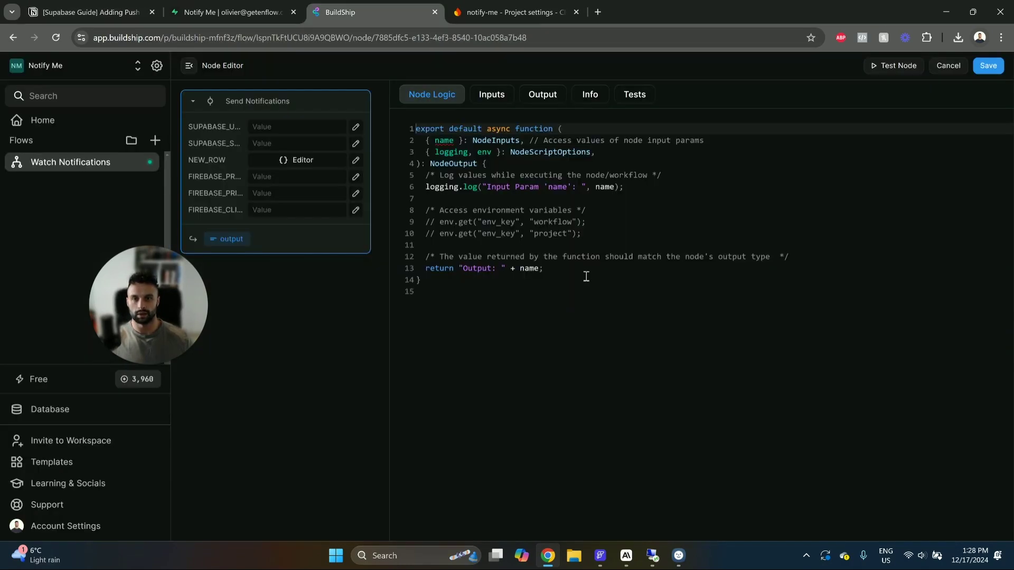
key("ctrl+a")
key("ctrl+v")
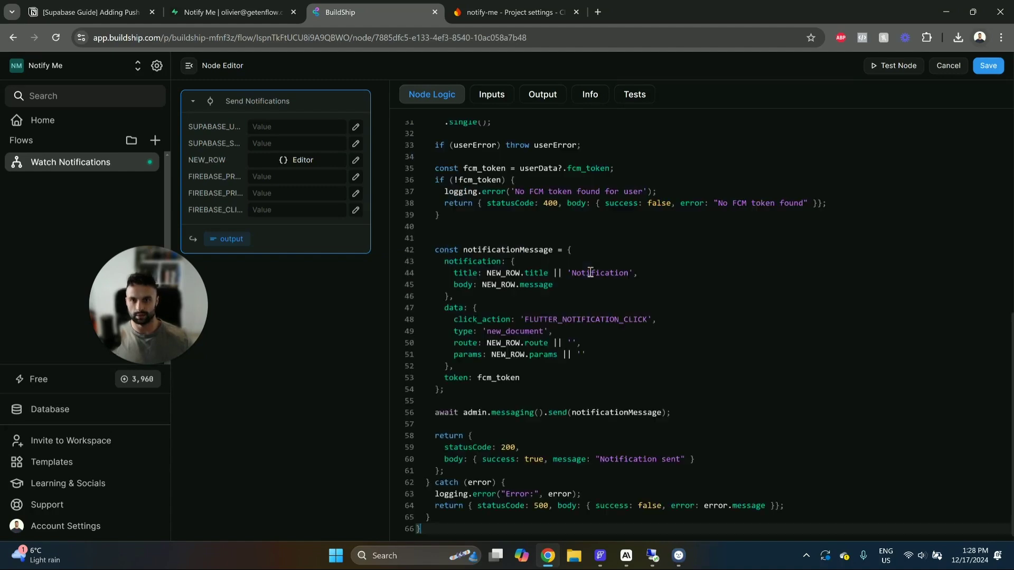
Review the notifyUser code, examining its Supabase and Firebase parameters, the fcm_token lookup, and the route and params in the notification message.
scroll(611, 304, "up", 10)
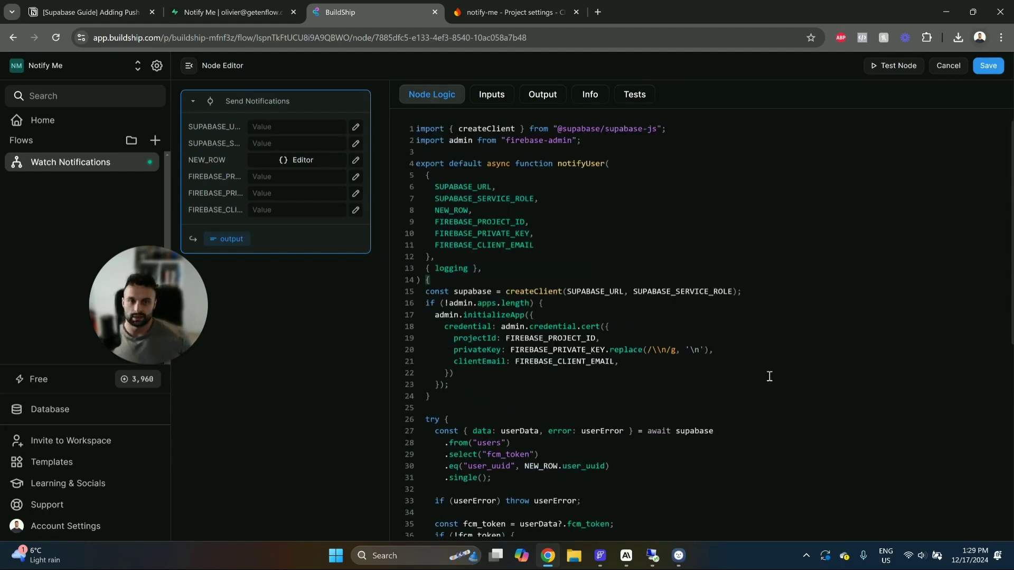
scroll(515, 197, "down", 2)
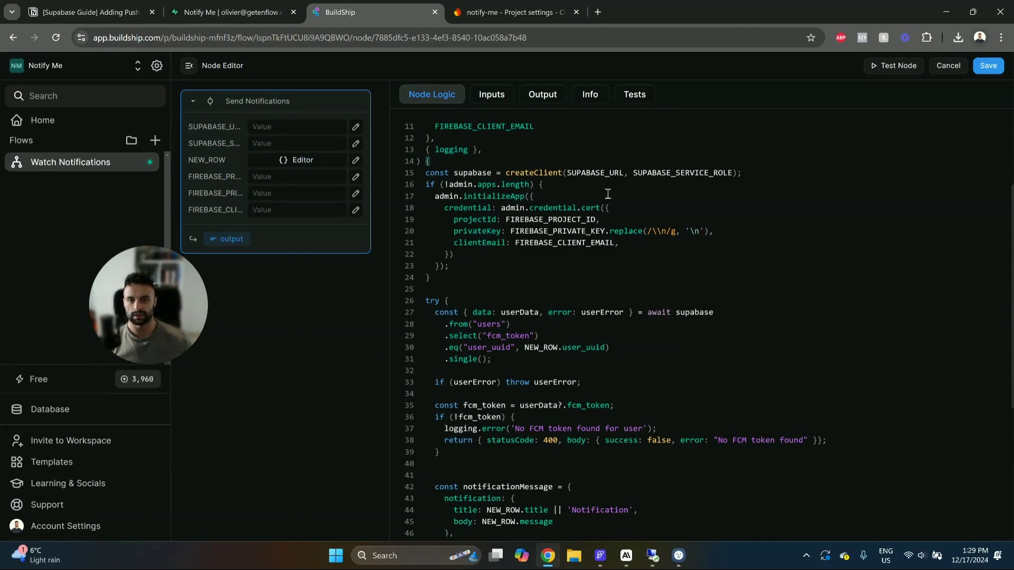
scroll(608, 193, "up", 3)
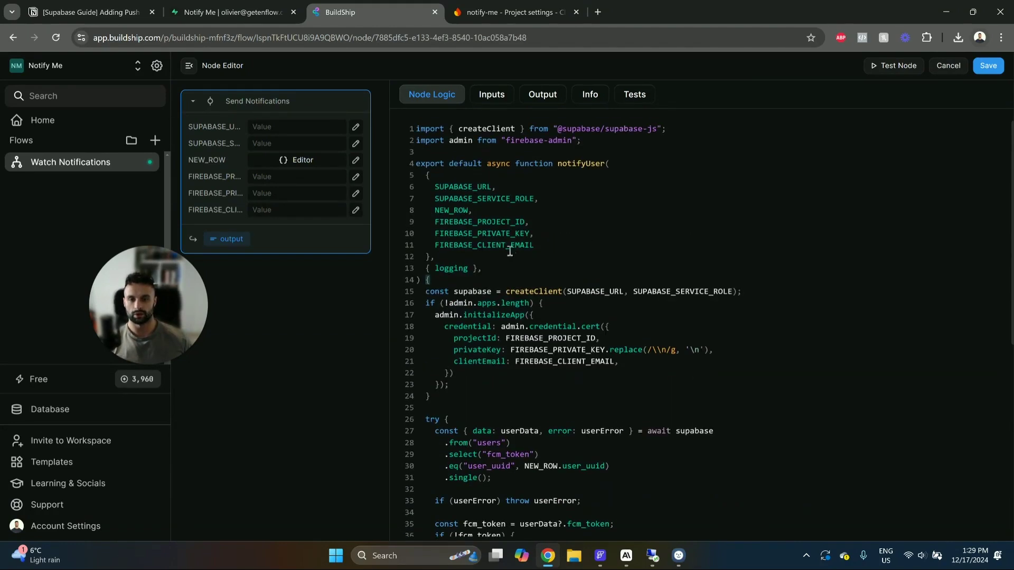
left_click_drag(535, 245, 419, 223)
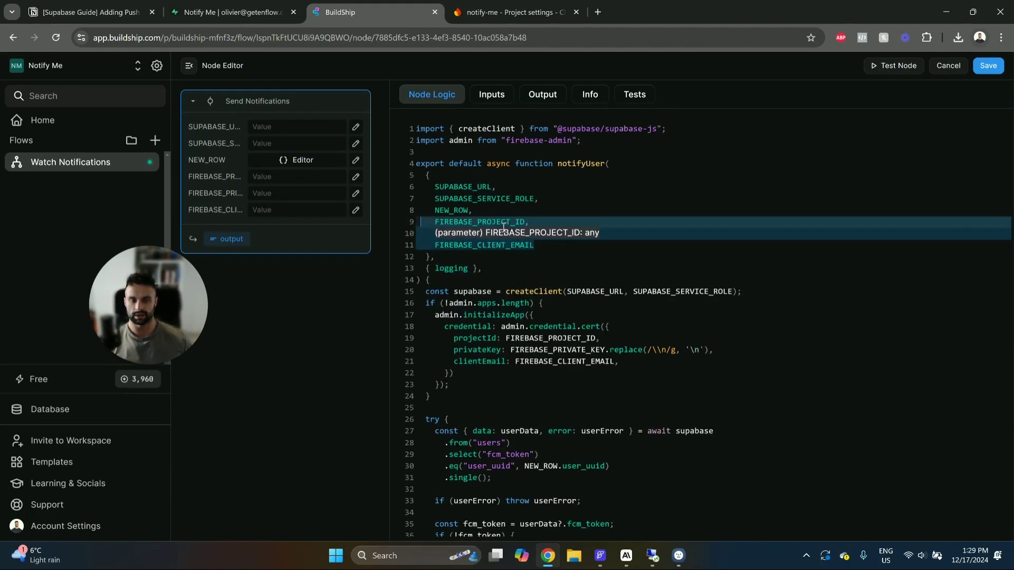
left_click_drag(539, 199, 417, 187)
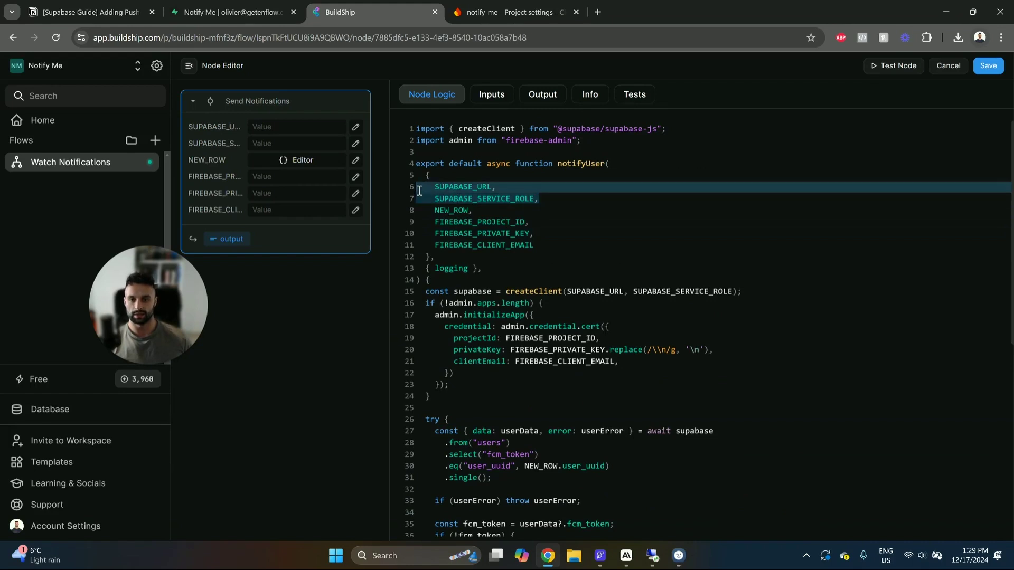
scroll(651, 203, "down", 5)
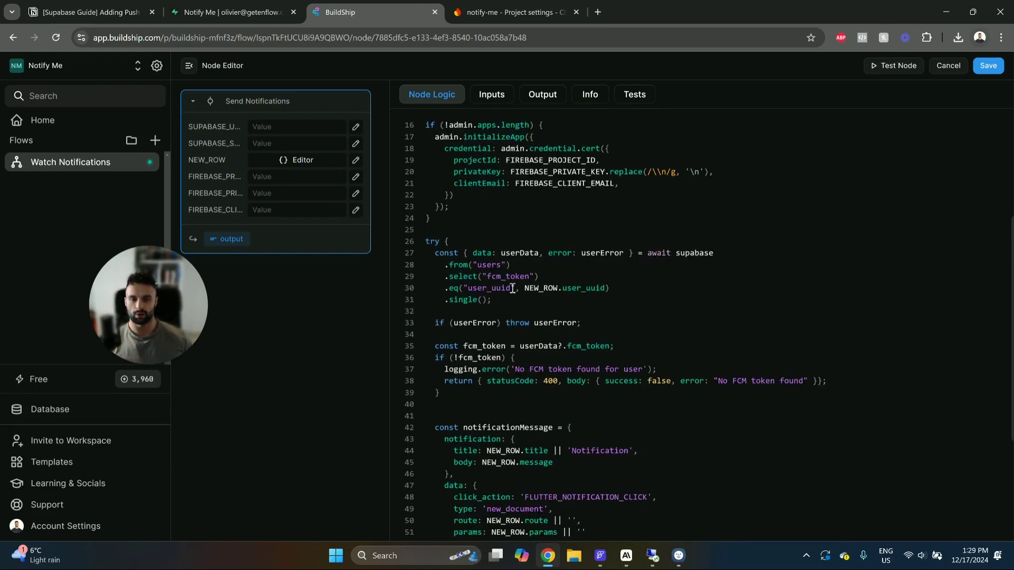
scroll(550, 291, "down", 1)
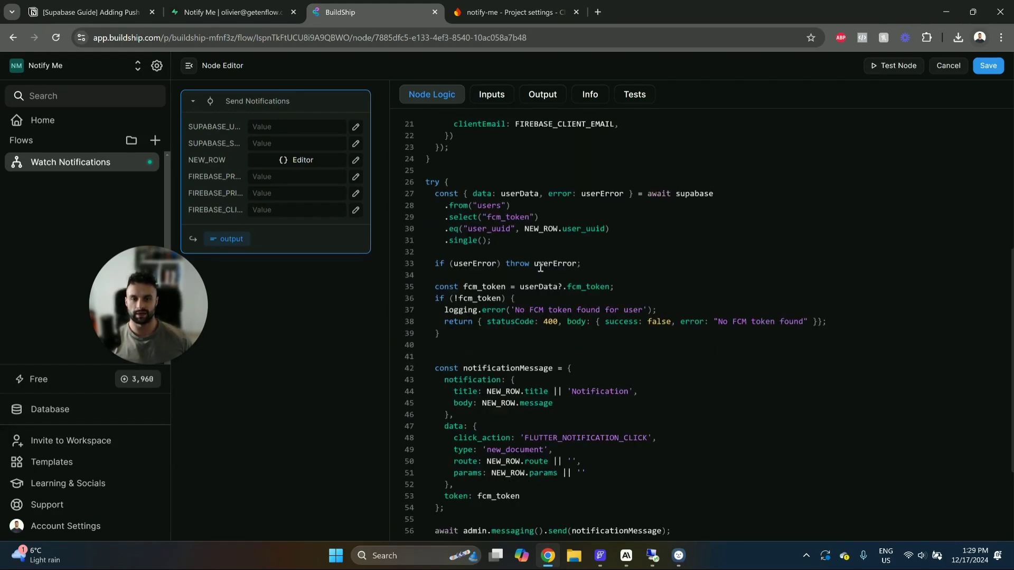
double_click(515, 220)
scroll(586, 233, "down", 2)
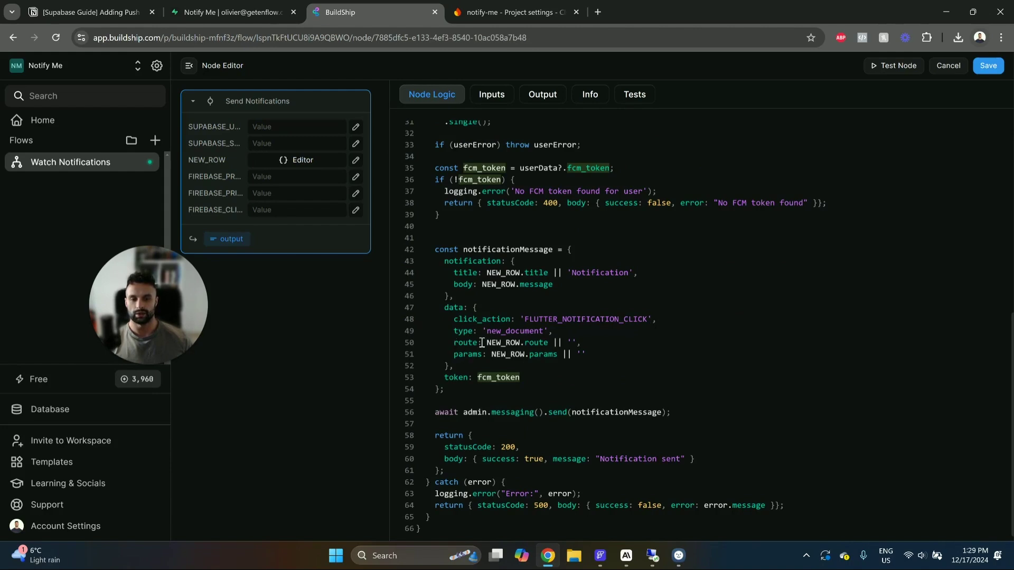
left_click(465, 332)
key("Down")
key("Down")
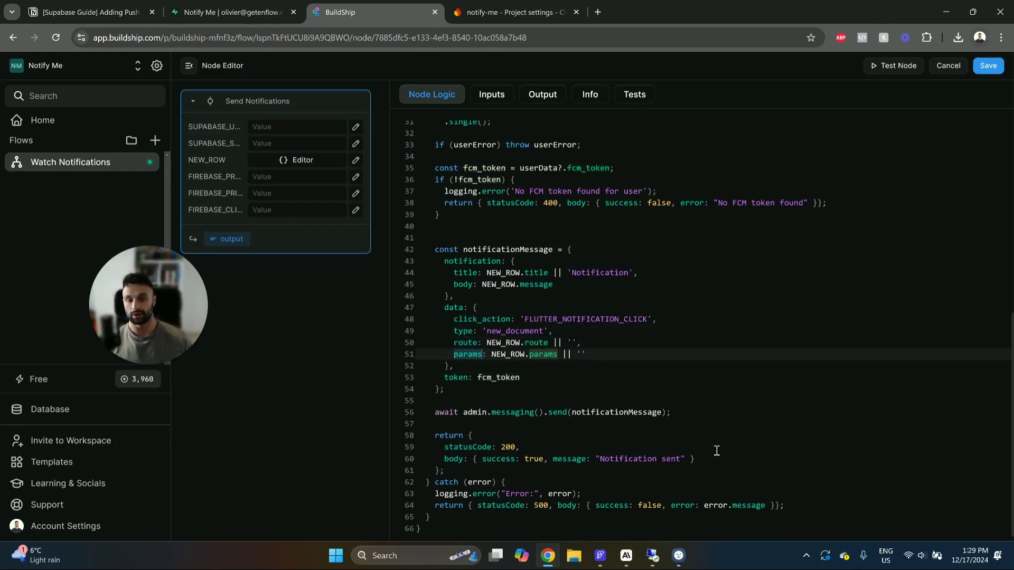
left_click(468, 342)
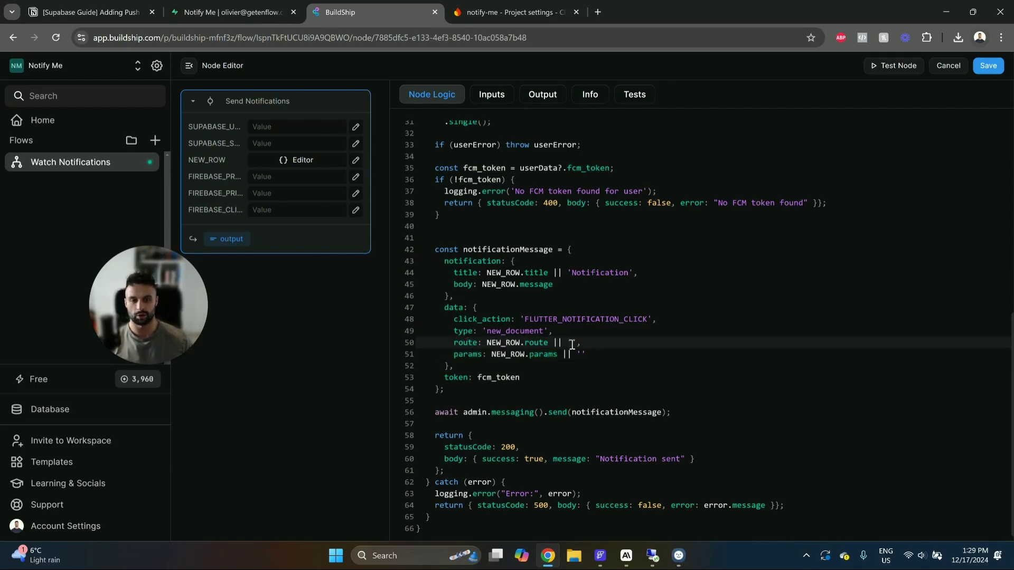
scroll(874, 191, "up", 5)
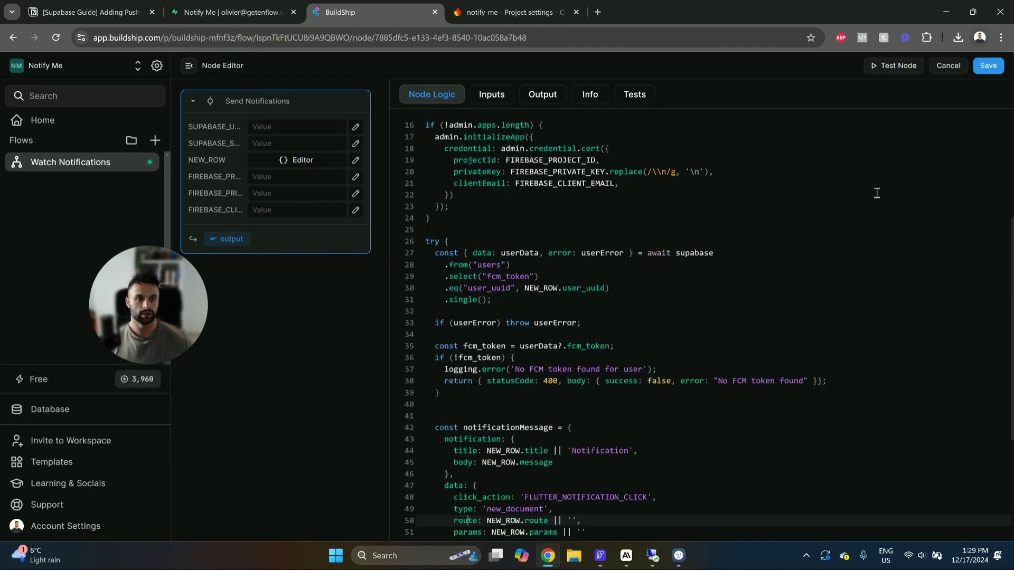
Save the Send Notifications node and set its NEW_ROW value to the flow's record input variable.
left_click(988, 66)
left_click(767, 306)
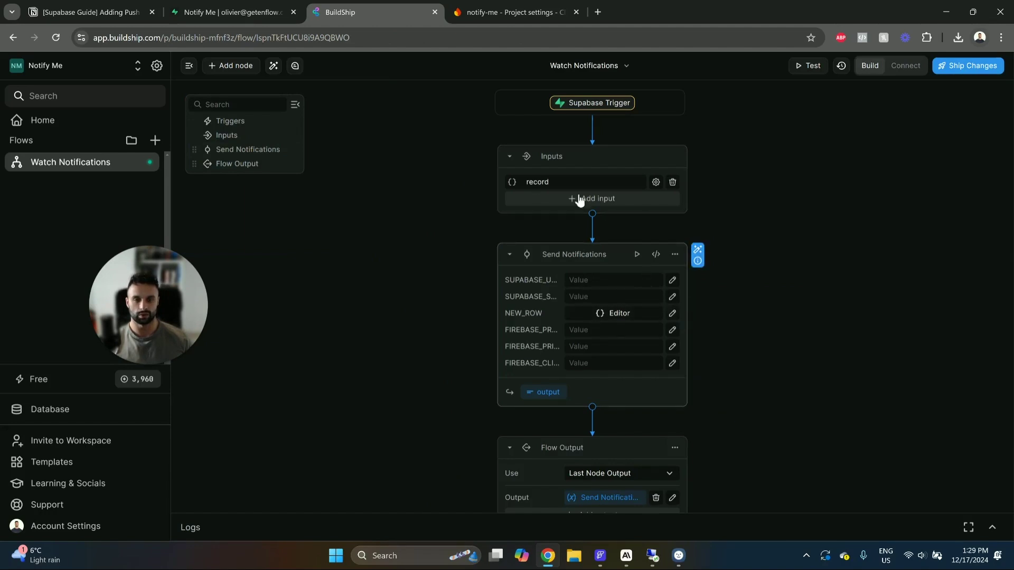
left_click(670, 314)
left_click(600, 335)
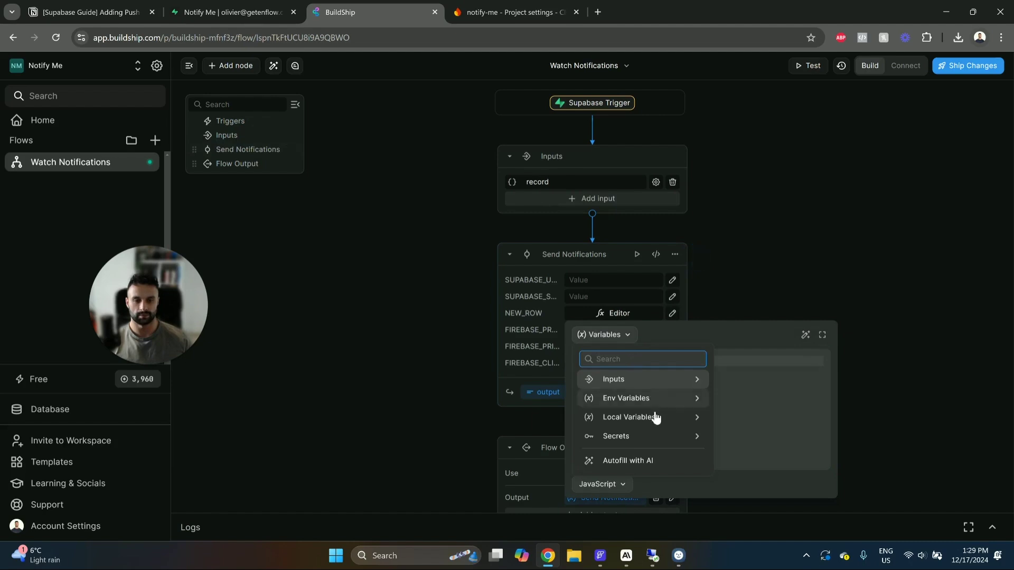
left_click(754, 385)
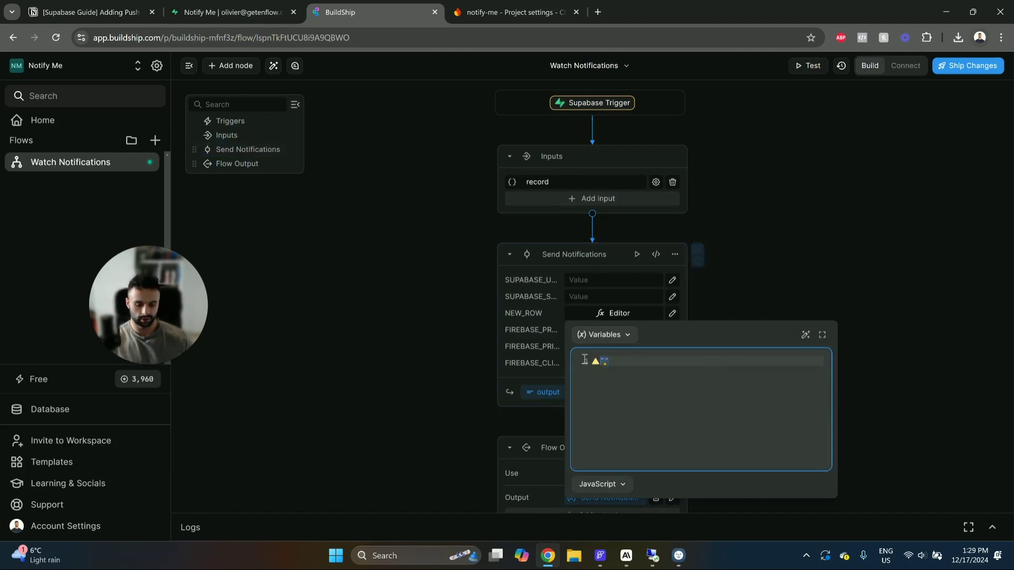
left_click(624, 340)
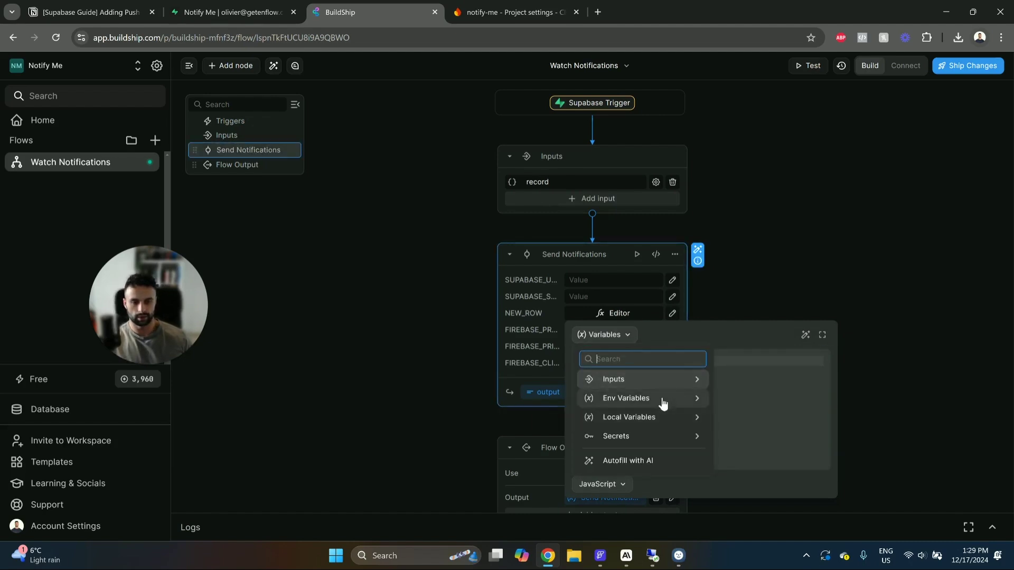
left_click(626, 398)
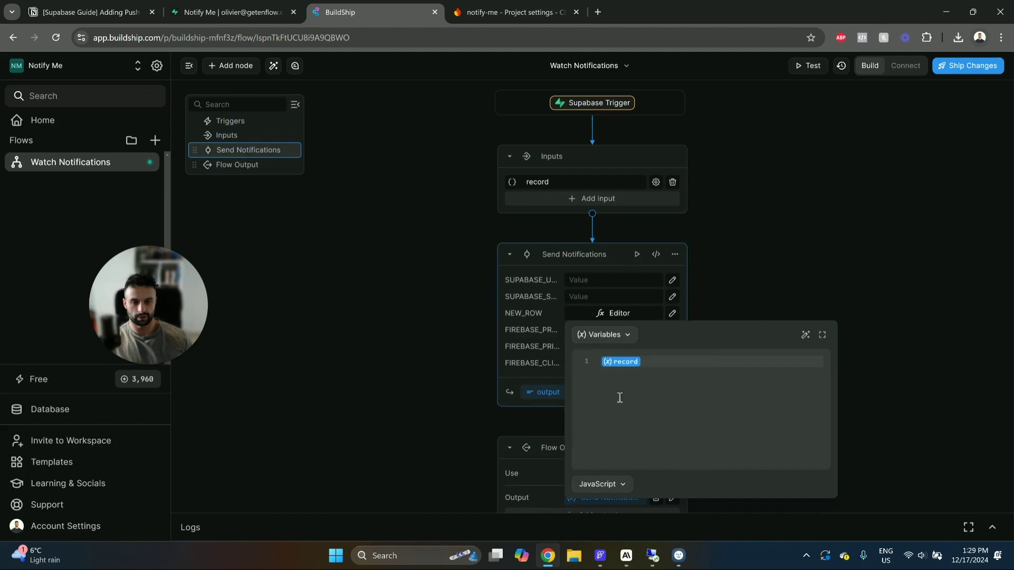
Switch to Supabase and copy the project URL from the Notify Me project's API settings.
left_click(778, 263)
left_click(606, 280)
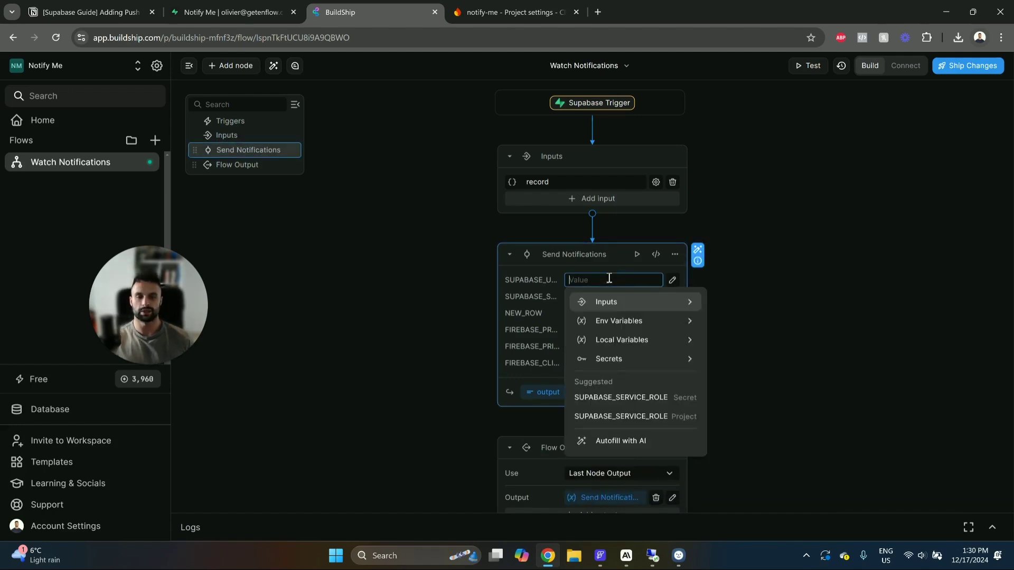
left_click(248, 6)
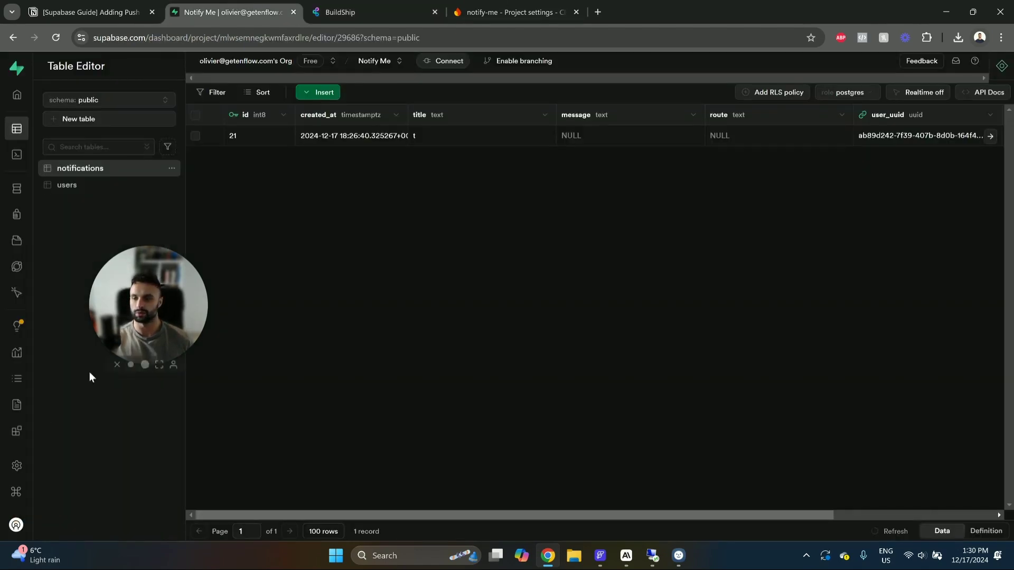
left_click(16, 467)
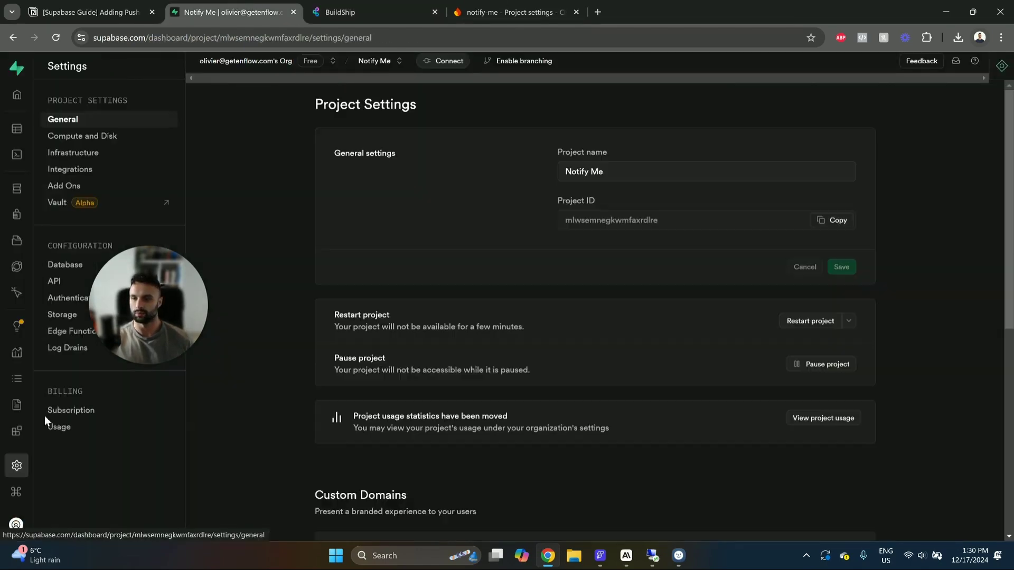
left_click(53, 281)
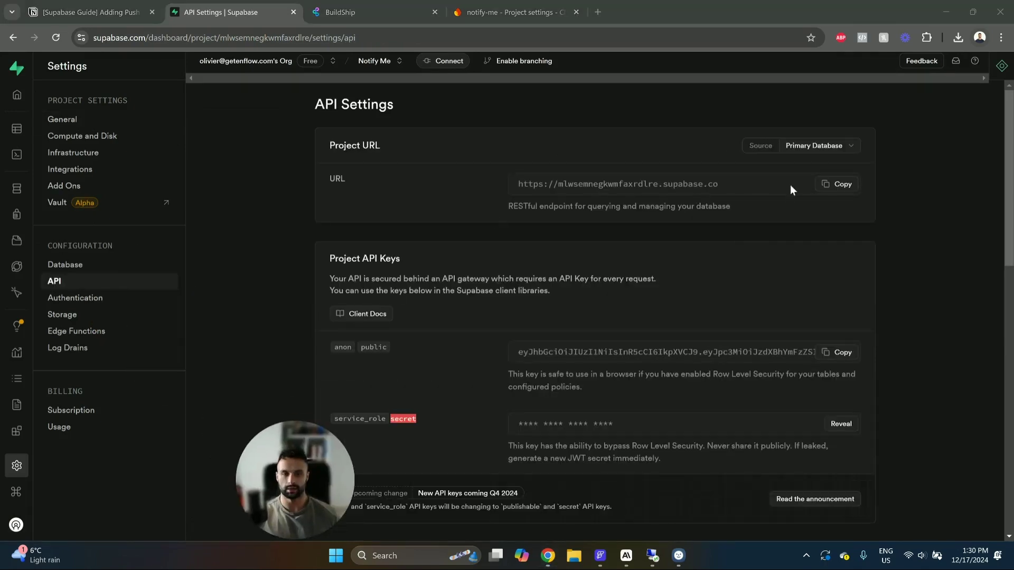
left_click(835, 184)
Locate the service_role key in Supabase's API settings and review the workspace's secret keys in BuildShip.
scroll(673, 206, "down", 2)
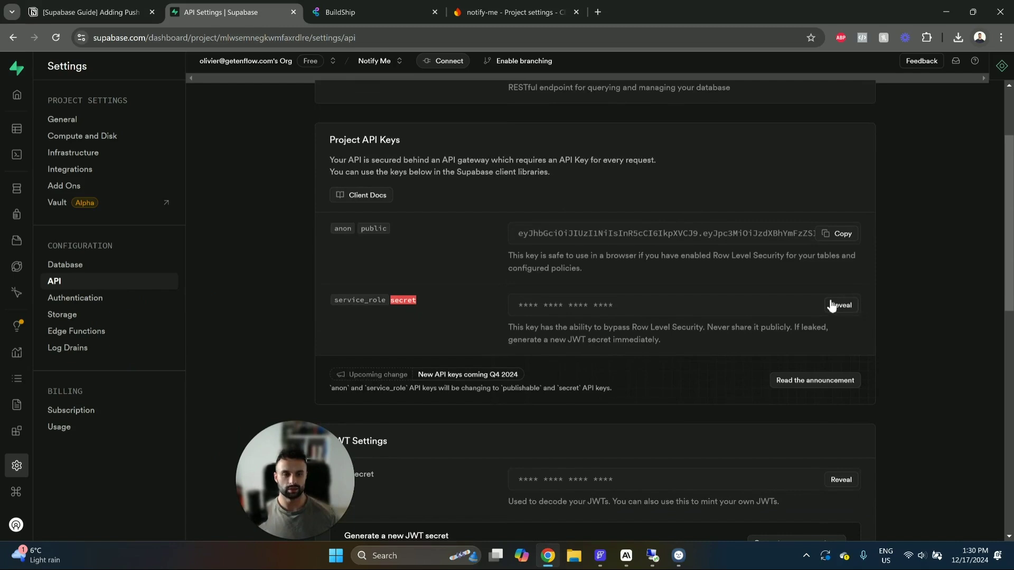
left_click(364, 11)
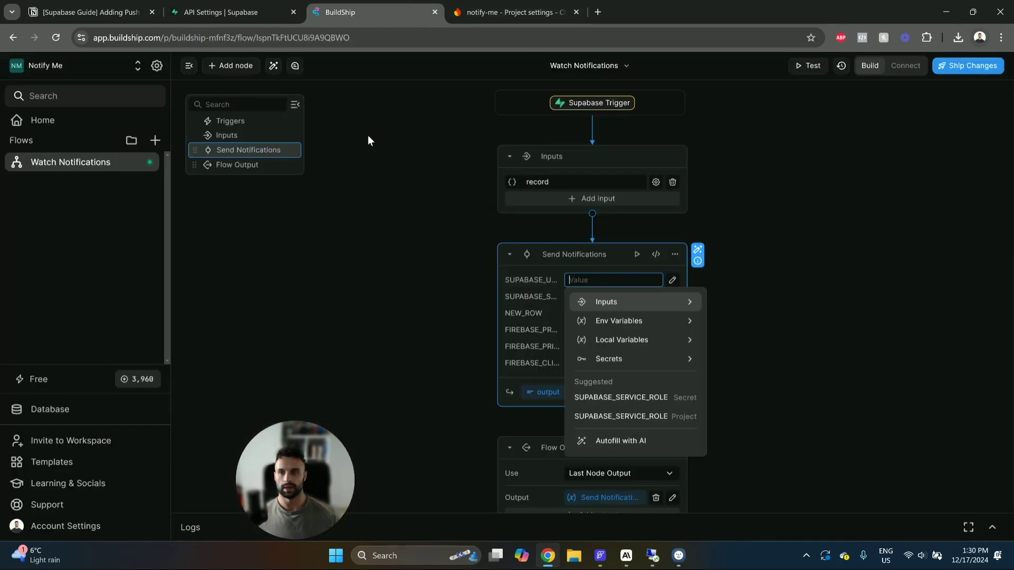
left_click(157, 66)
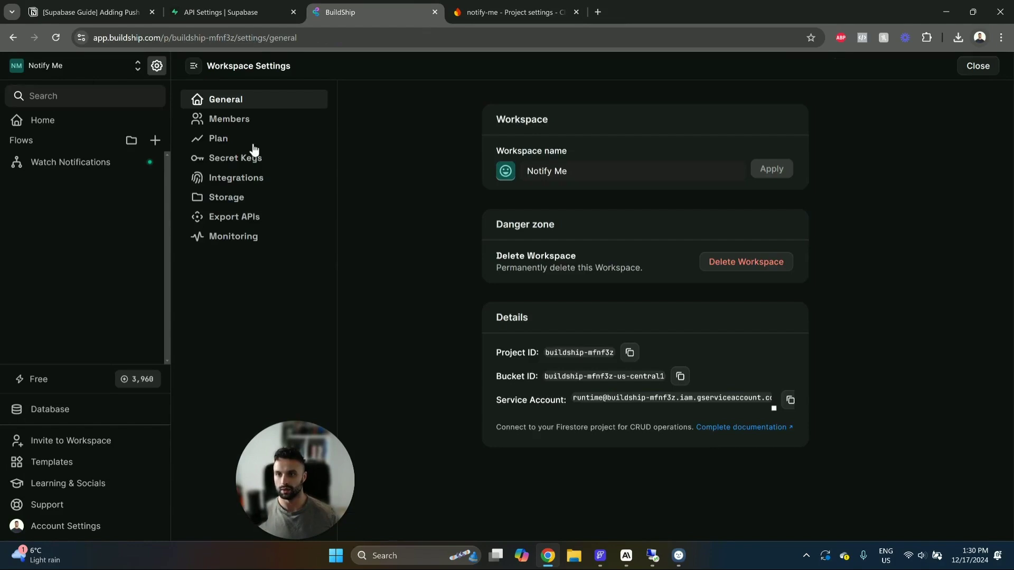
left_click(249, 159)
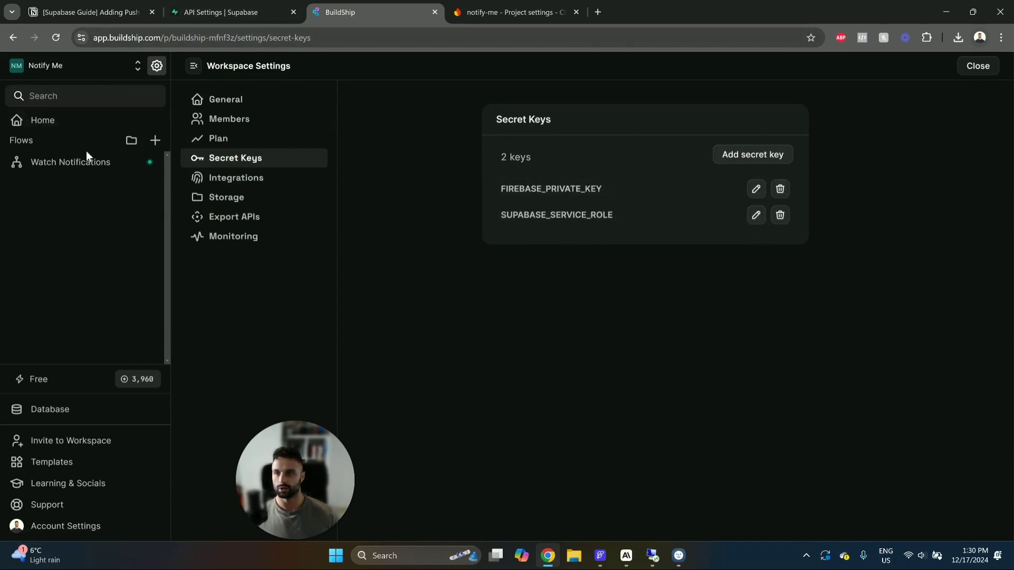
left_click(81, 169)
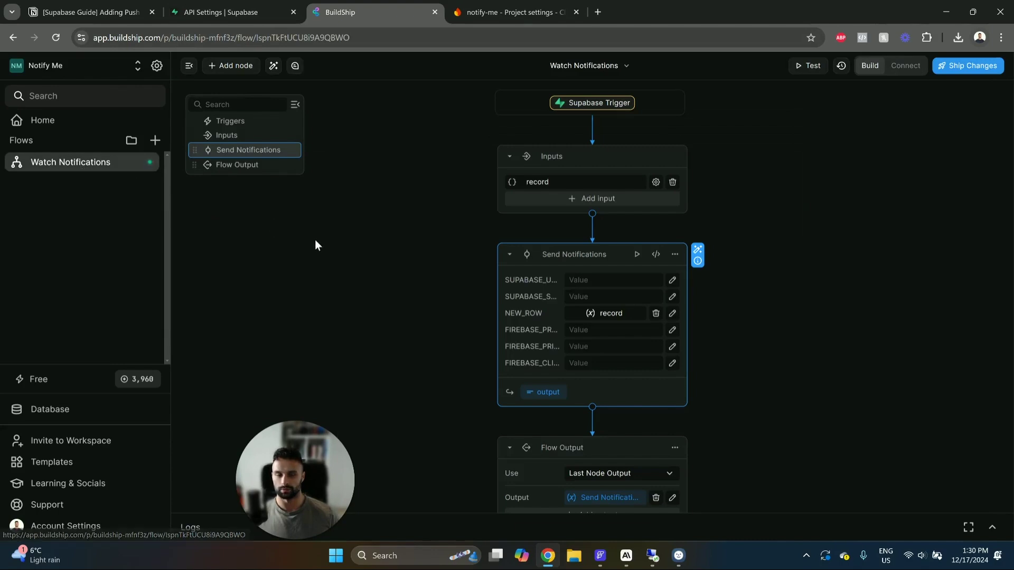
left_click(601, 284)
key("ctrl+v")
left_click(821, 290)
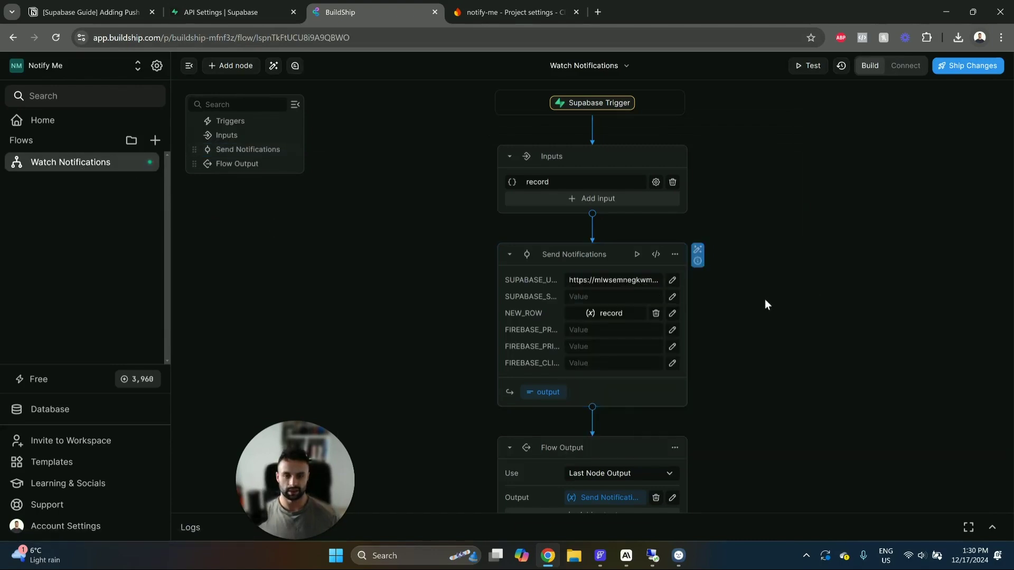
Set the Send Notifications node's Supabase service role input to the SUPABASE_SERVICE_ROLE variable.
left_click(671, 297)
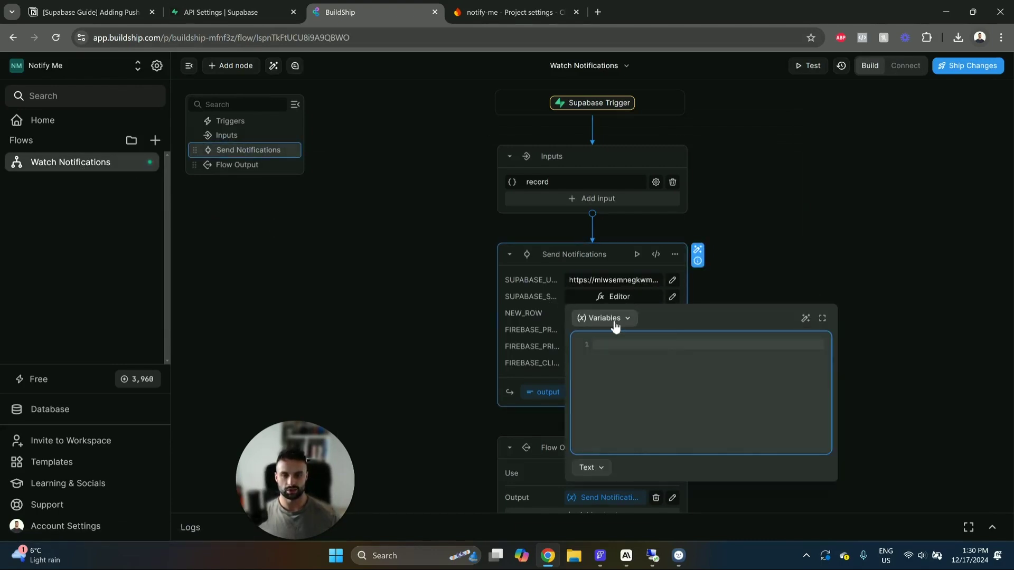
left_click(623, 322)
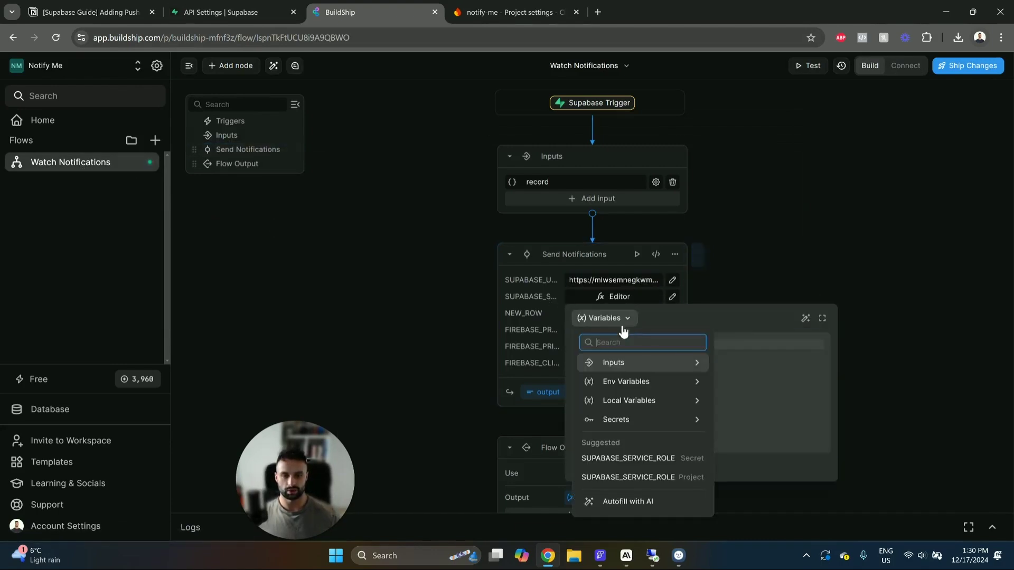
left_click(664, 384)
left_click(656, 385)
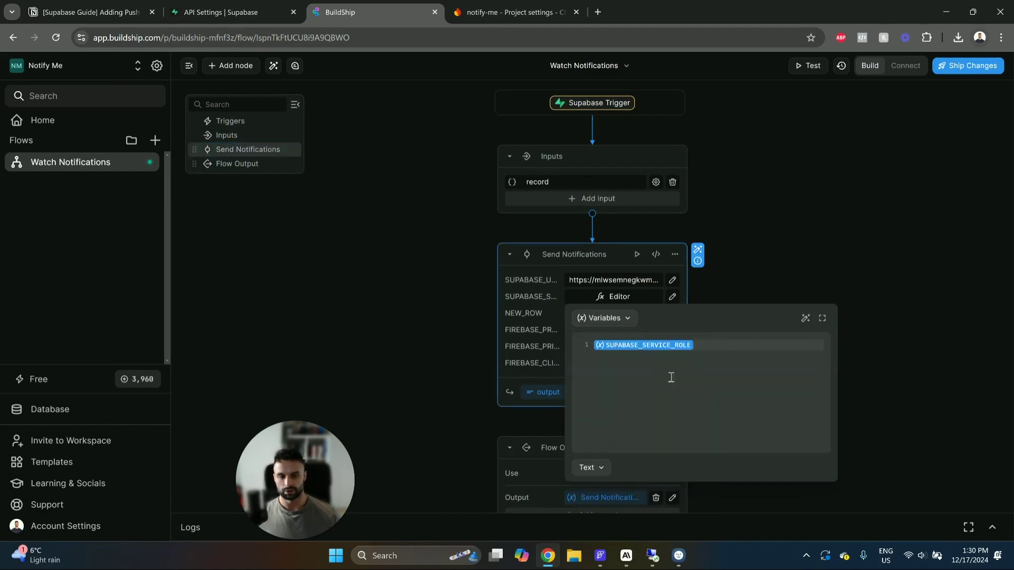
left_click(773, 279)
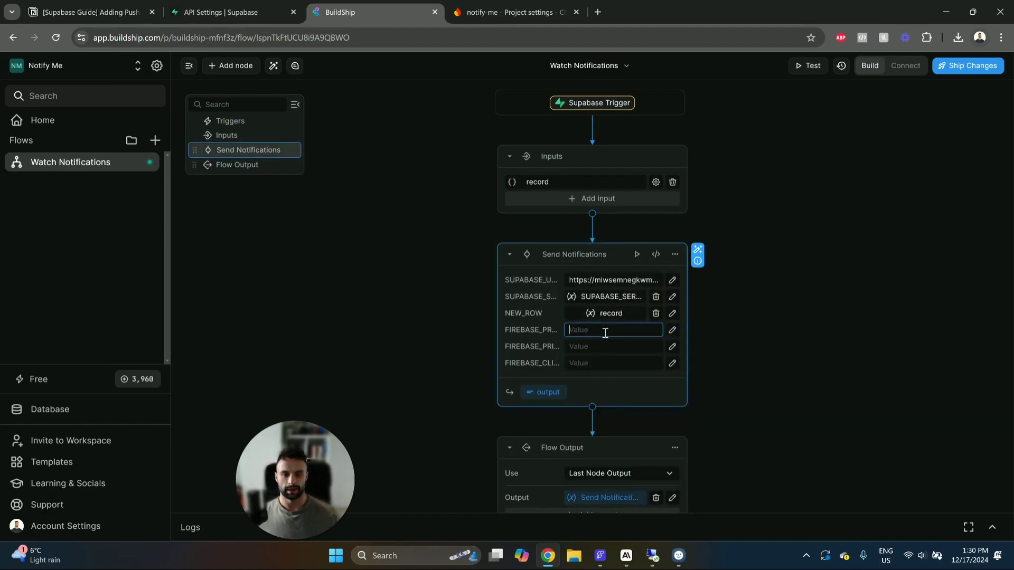
Copy the project ID notify-me-e4593 from Firebase's general project settings and use it as the FIREBASE_PROJECT_ID value in BuildShip.
left_click(606, 330)
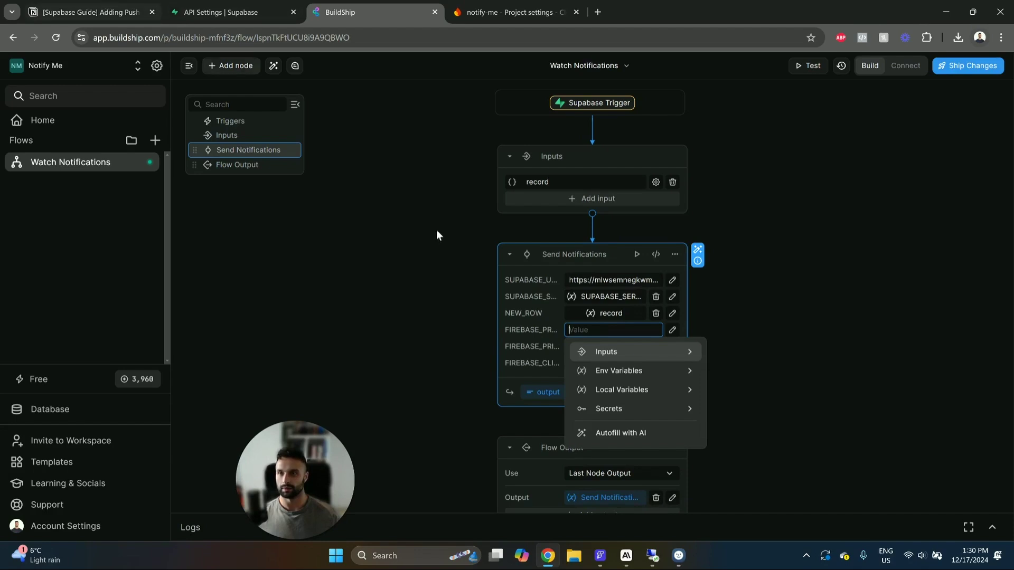
key("ctrl+1")
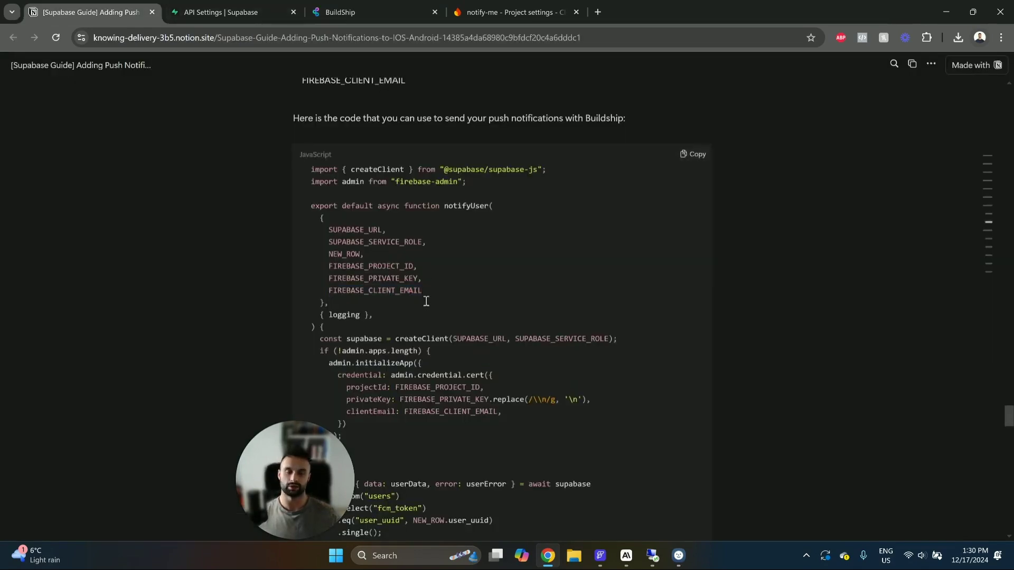
left_click(520, 13)
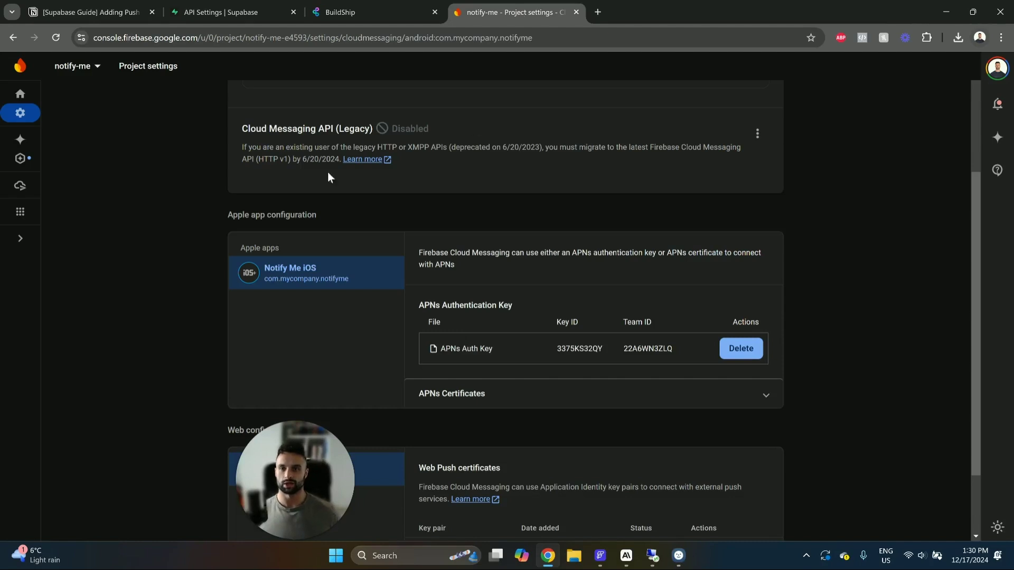
scroll(328, 175, "up", 3)
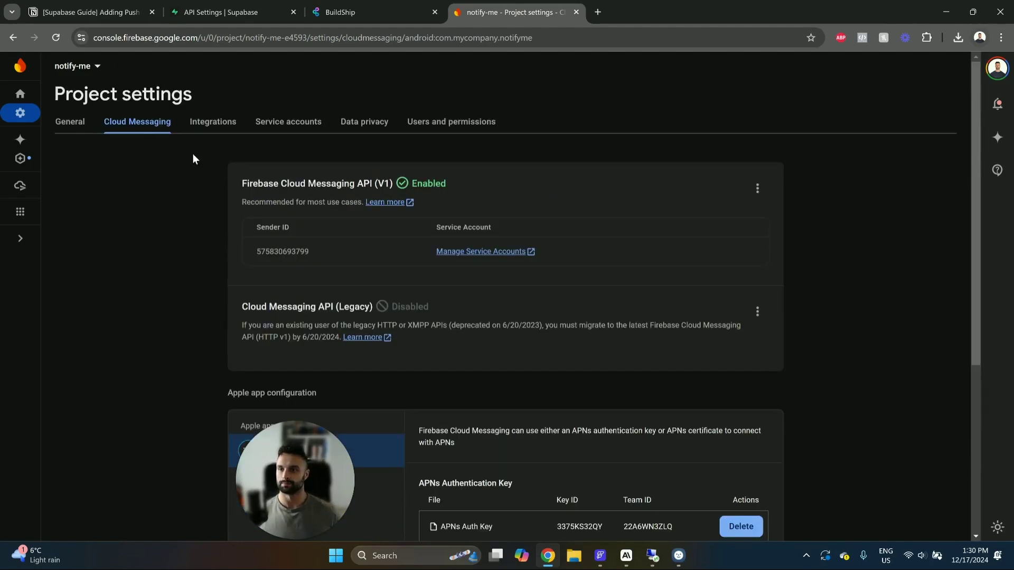
left_click(69, 123)
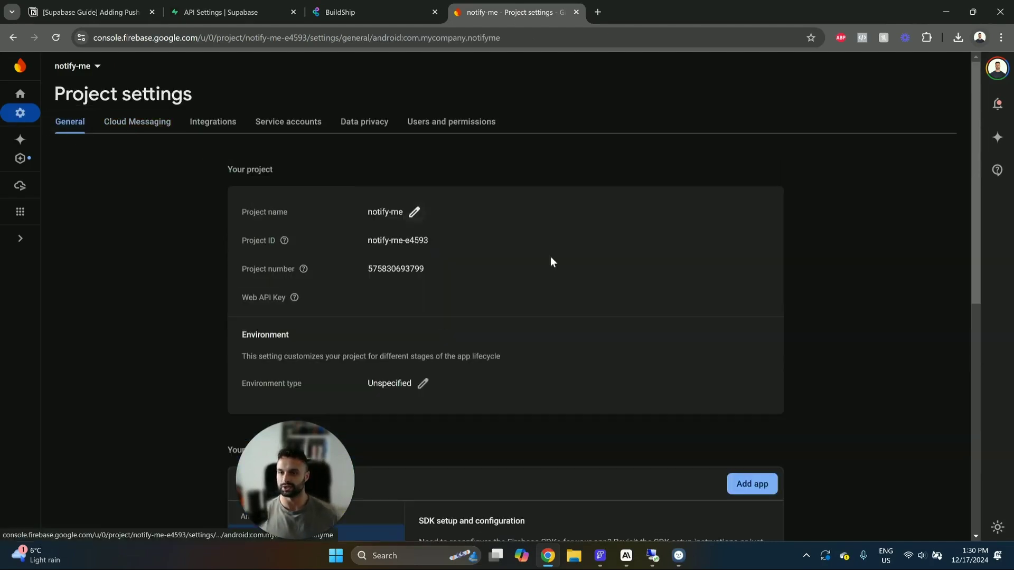
triple_click(400, 238)
key("ctrl+c")
left_click(386, 10)
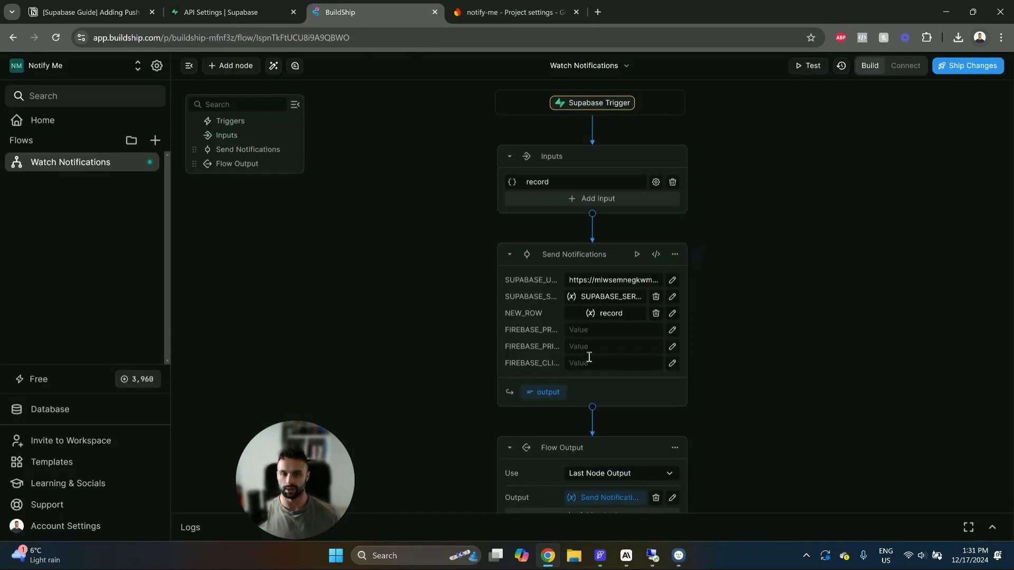
left_click(594, 330)
key("ctrl+v")
left_click(721, 345)
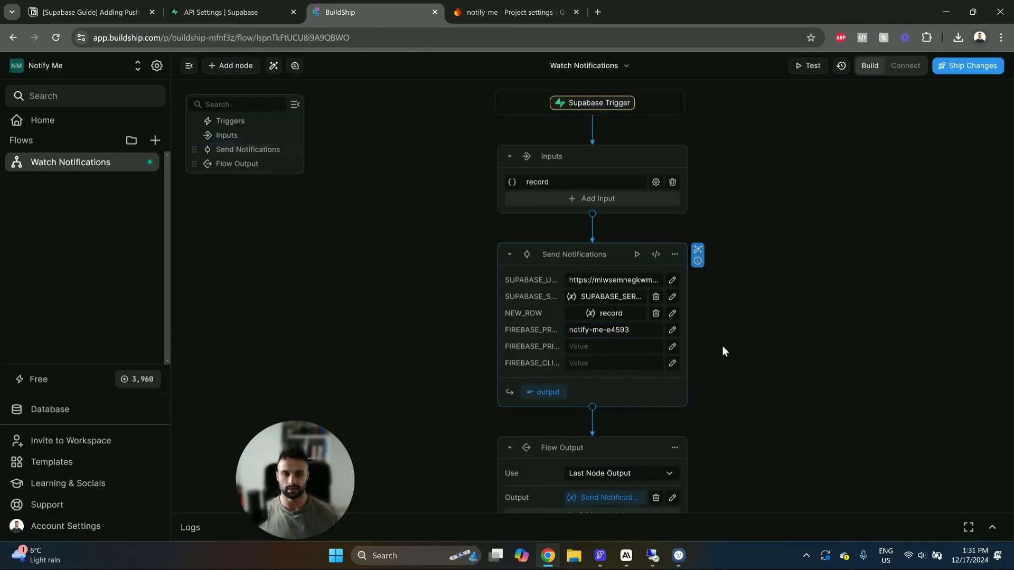
Copy the Firebase Admin SDK service account email from the service accounts settings and use it as the FIREBASE_CLIENT_EMAIL value in BuildShip.
left_click(595, 363)
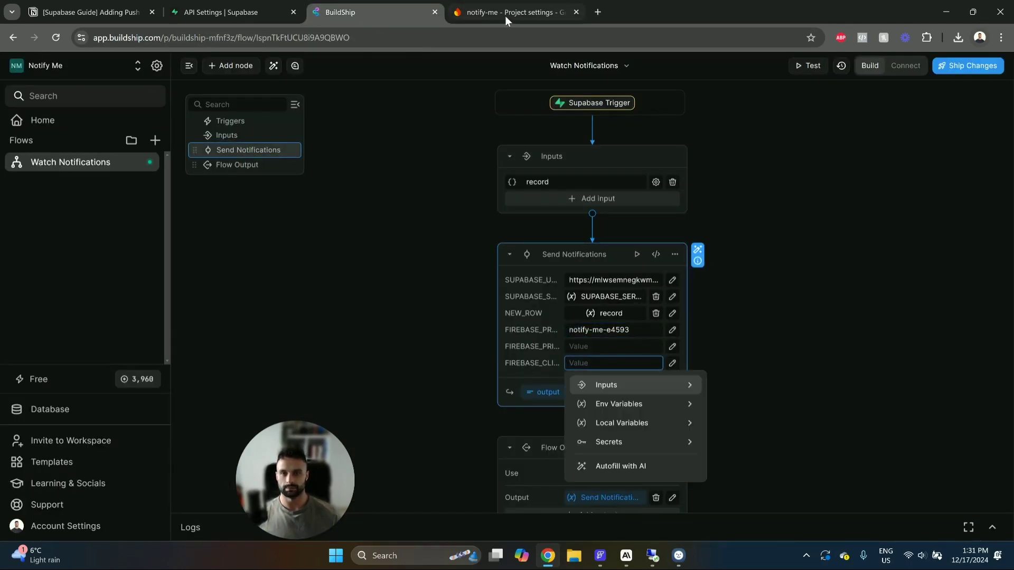
left_click(505, 13)
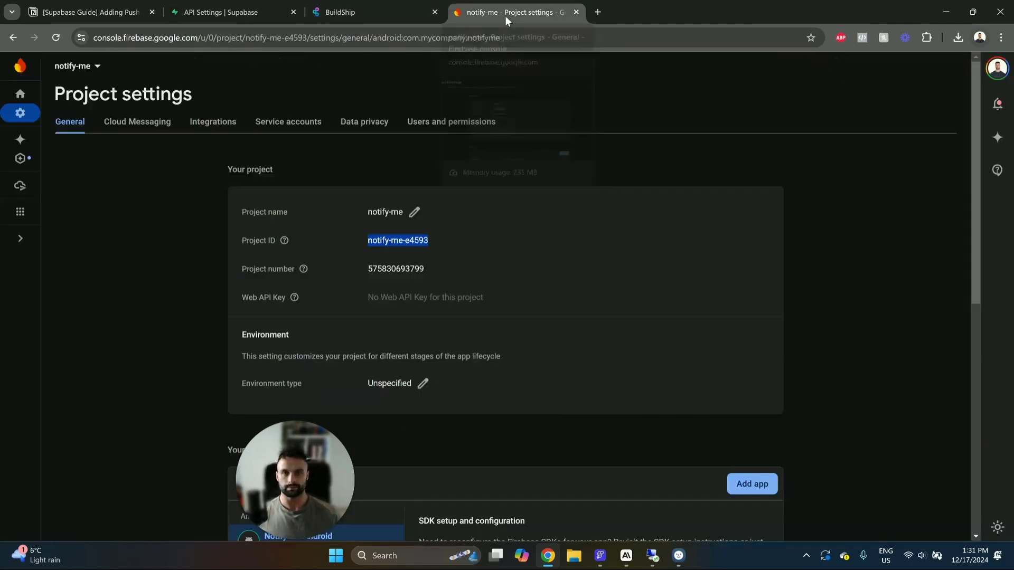
left_click(113, 122)
scroll(385, 163, "down", 3)
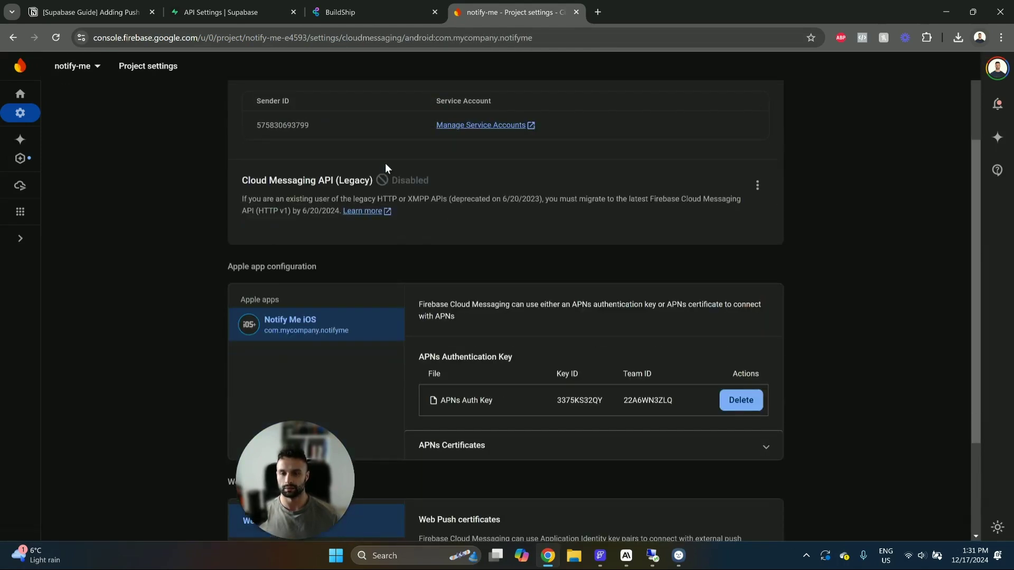
scroll(385, 167, "up", 3)
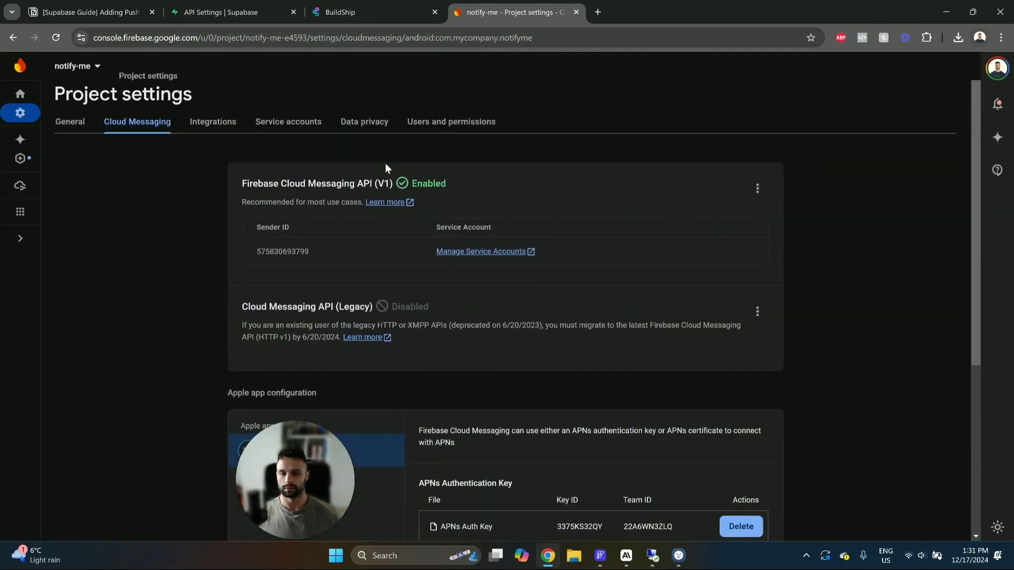
left_click(313, 126)
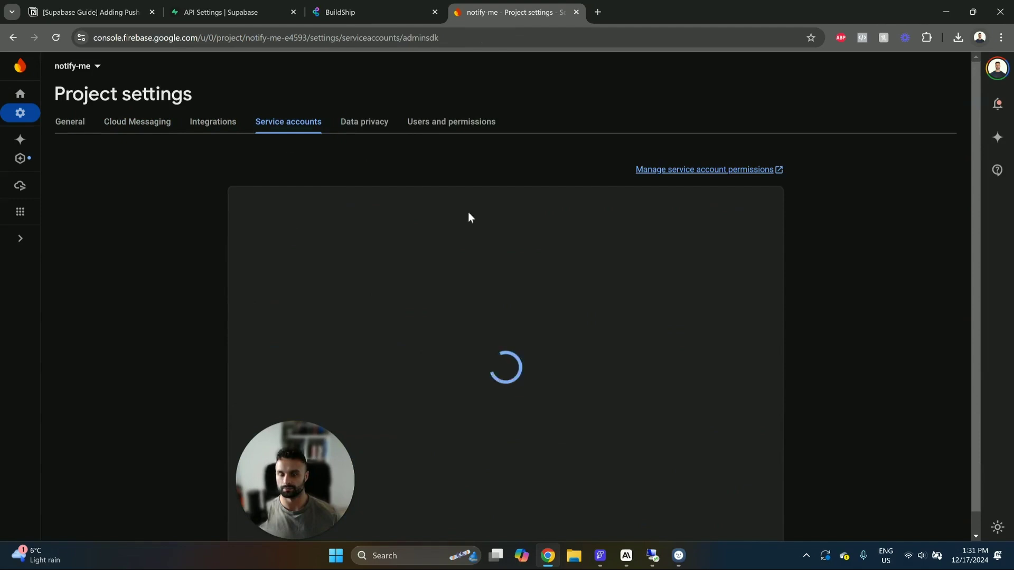
triple_click(459, 270)
key("ctrl+c")
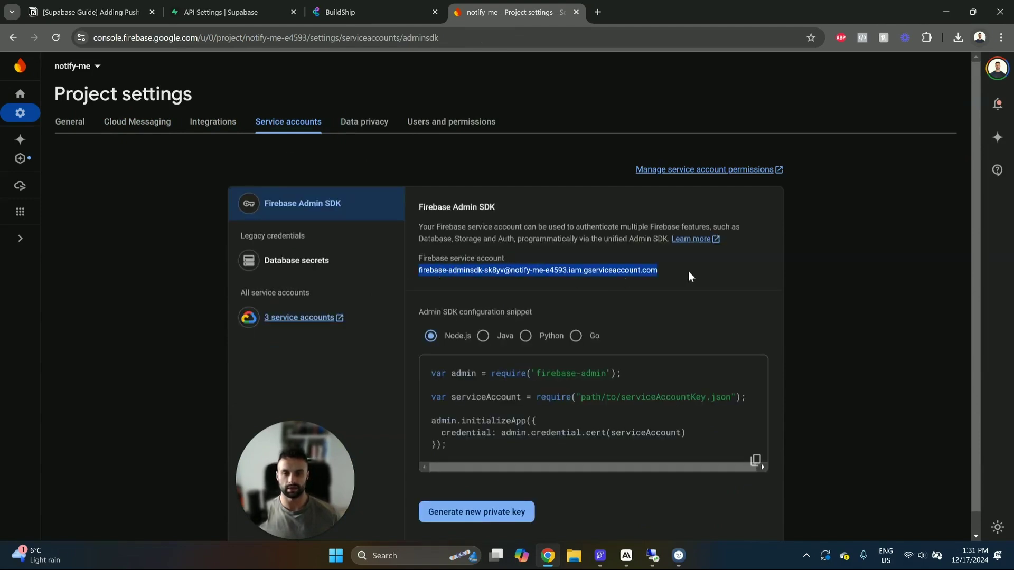
left_click(339, 7)
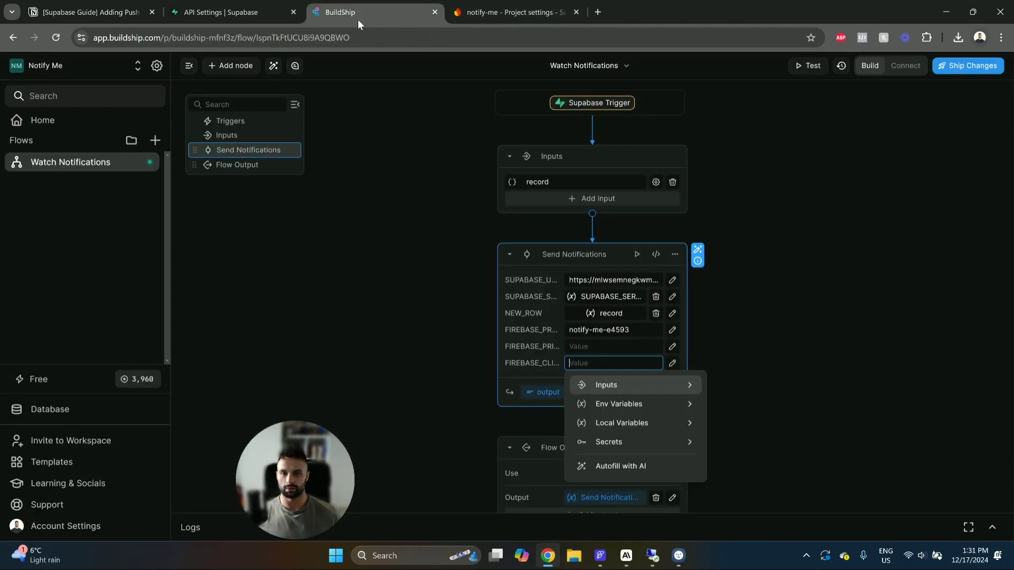
key("ctrl+v")
Generate and download a new Firebase Admin SDK private key as a JSON file and return to the BuildShip flow.
left_click(589, 349)
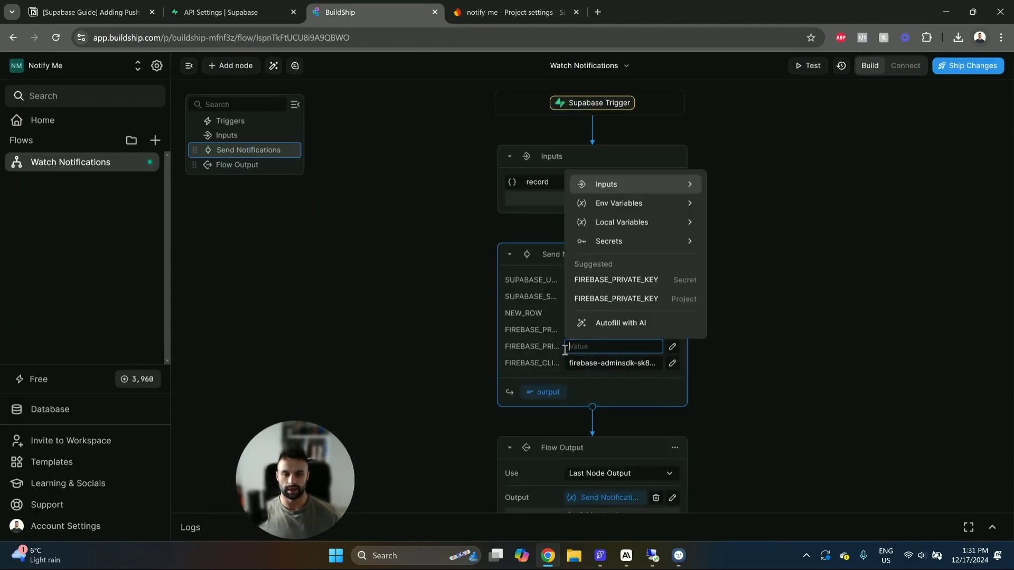
left_click(535, 8)
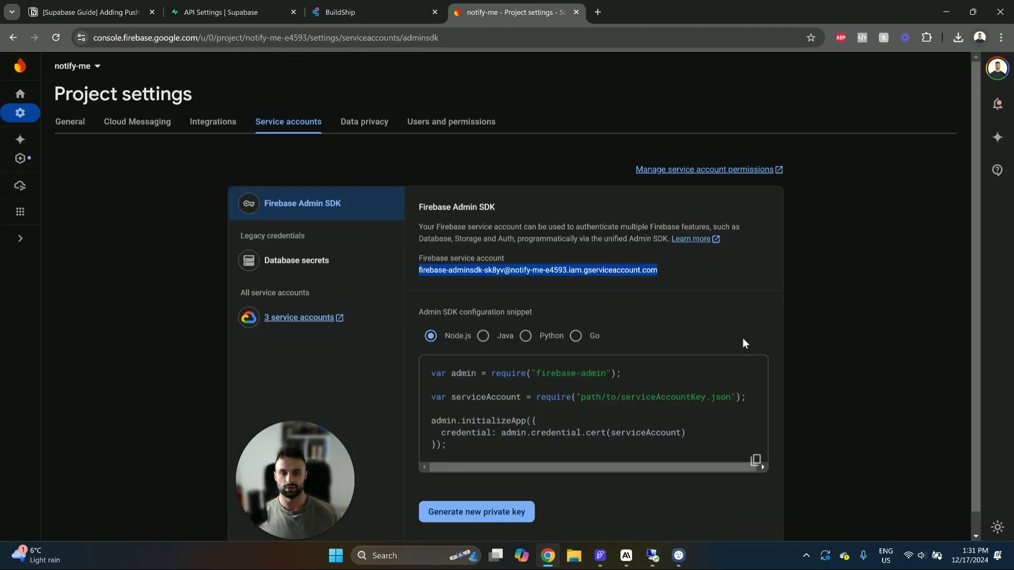
left_click(774, 297)
scroll(597, 283, "down", 1)
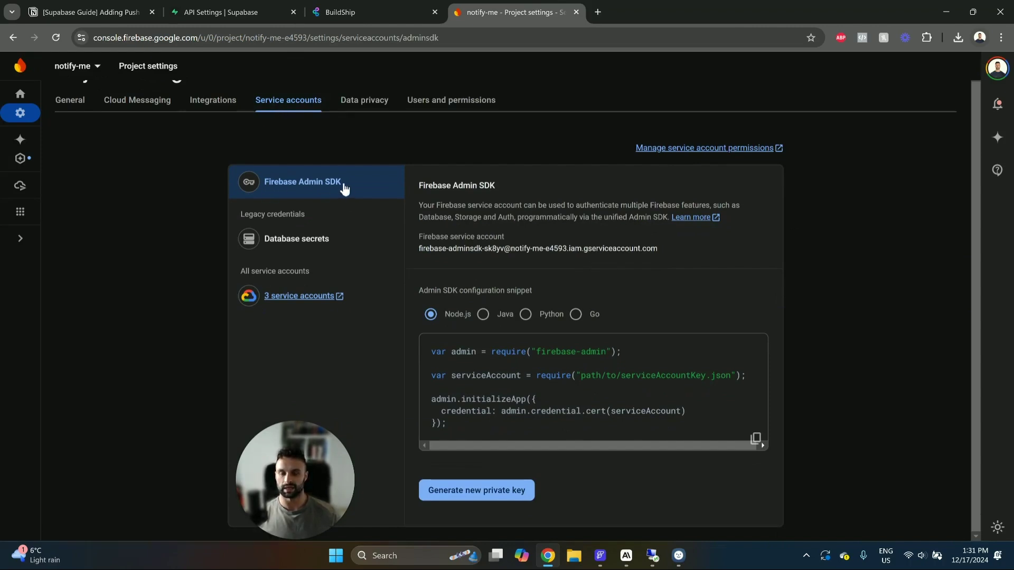
left_click(479, 489)
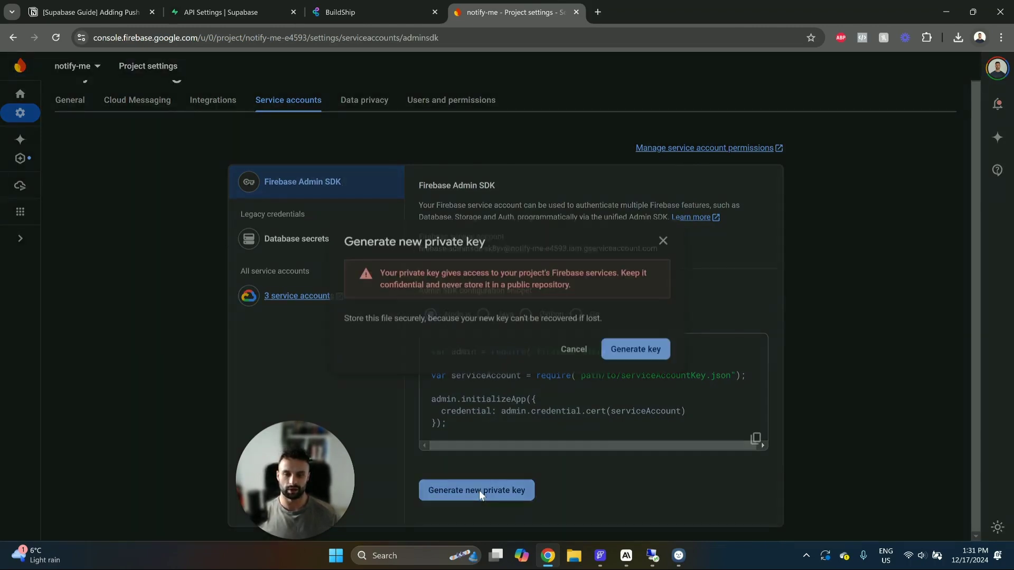
left_click(645, 351)
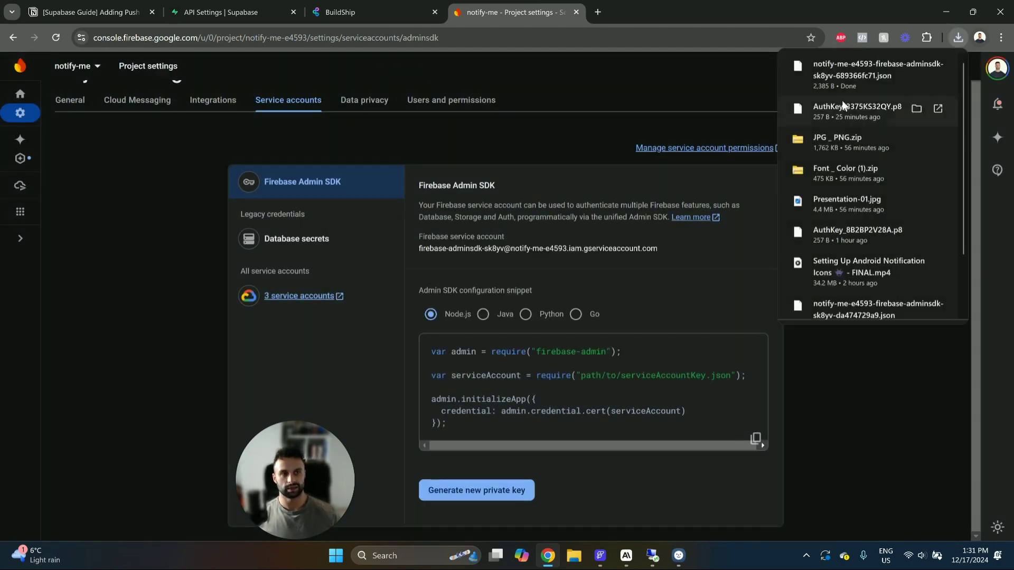
left_click(735, 90)
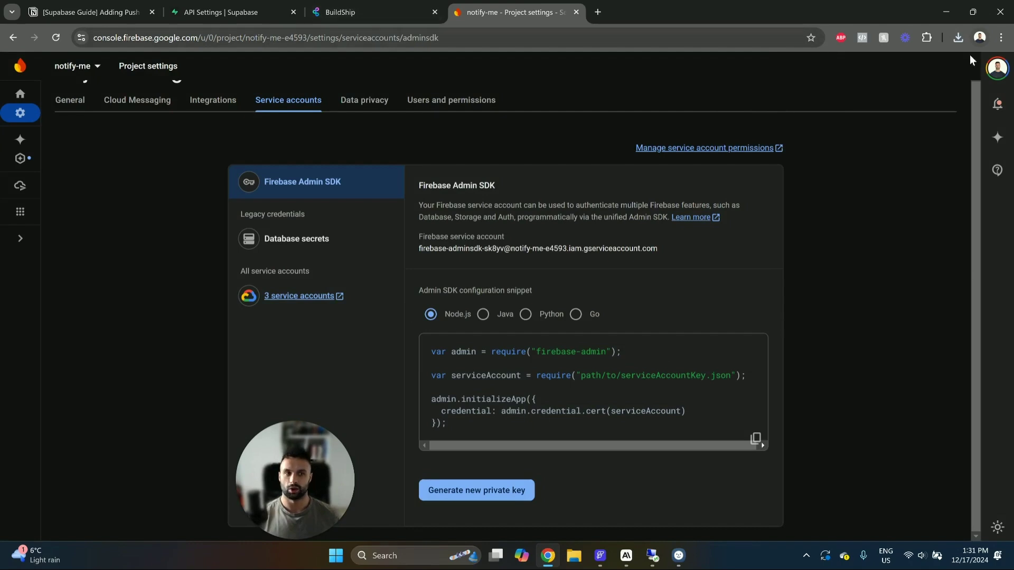
left_click(359, 6)
left_click(832, 247)
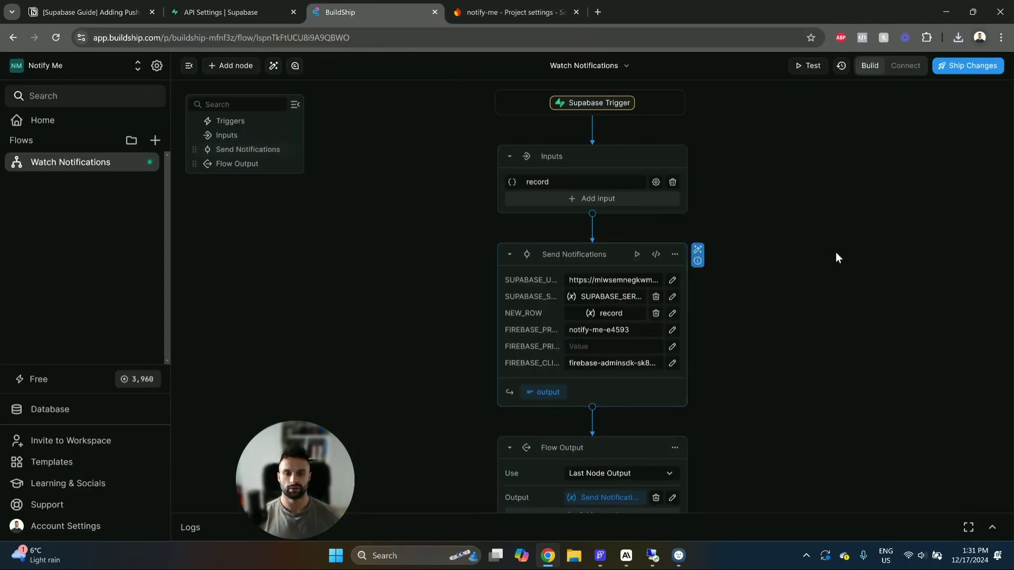
Check how the Send Notifications node's code passes FIREBASE_PRIVATE_KEY to the Firebase credential, and save the node.
left_click(660, 257)
scroll(661, 260, "down", 3)
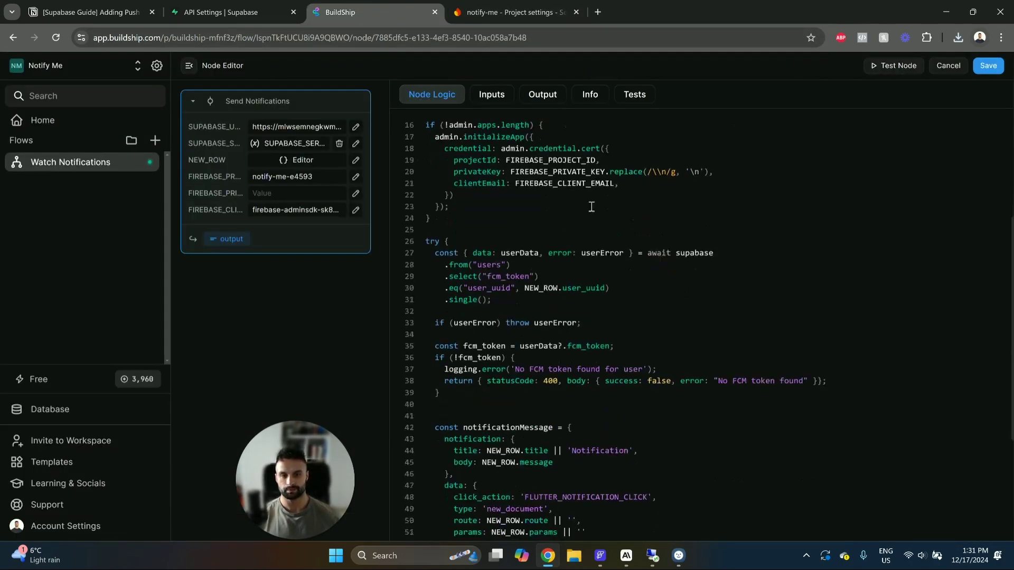
scroll(591, 207, "up", 1)
left_click_drag(511, 232, 709, 233)
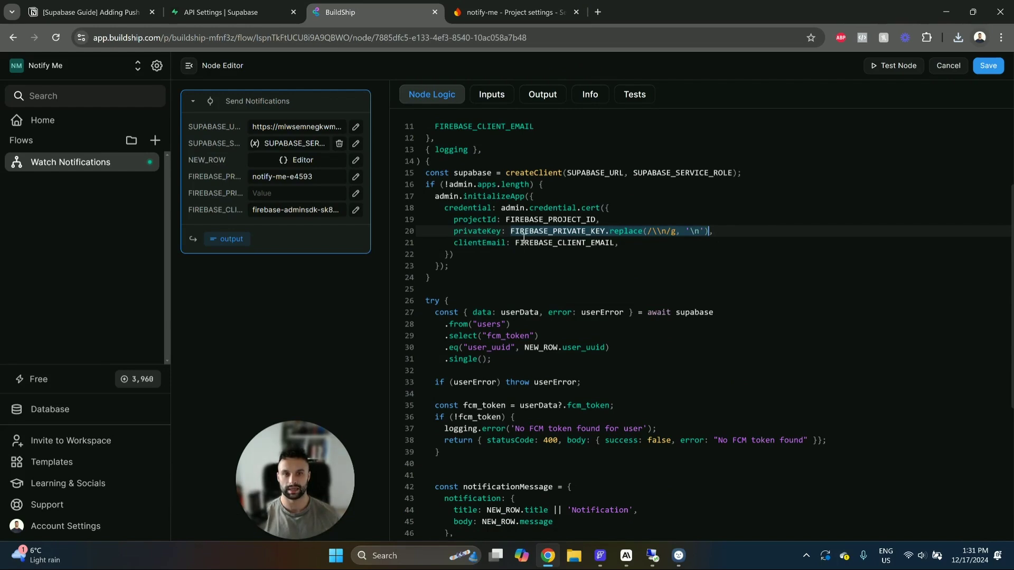
left_click(988, 66)
Open the downloaded Firebase Admin SDK JSON key file from the Downloads folder in Notepad.
left_click(958, 37)
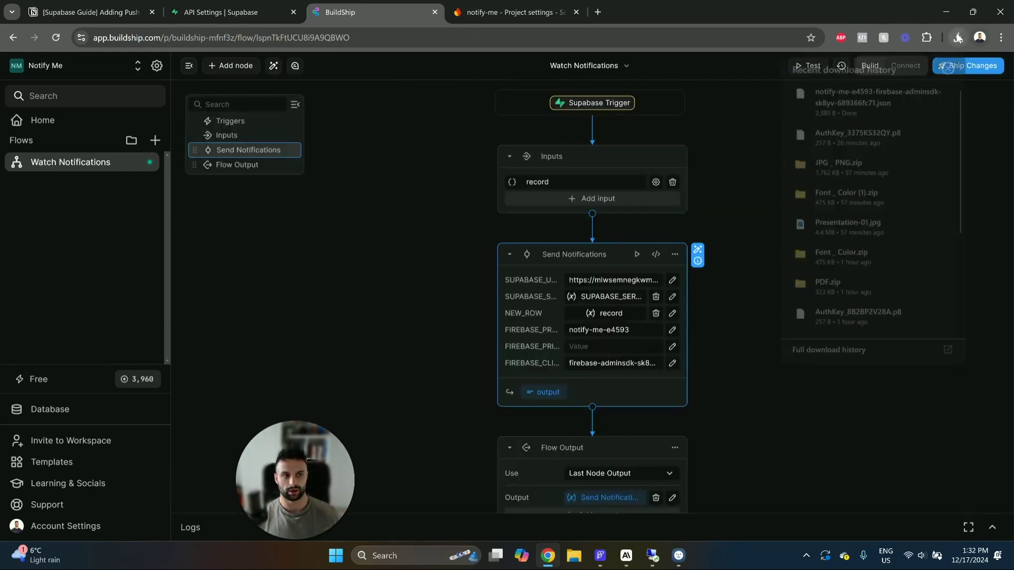
left_click(917, 90)
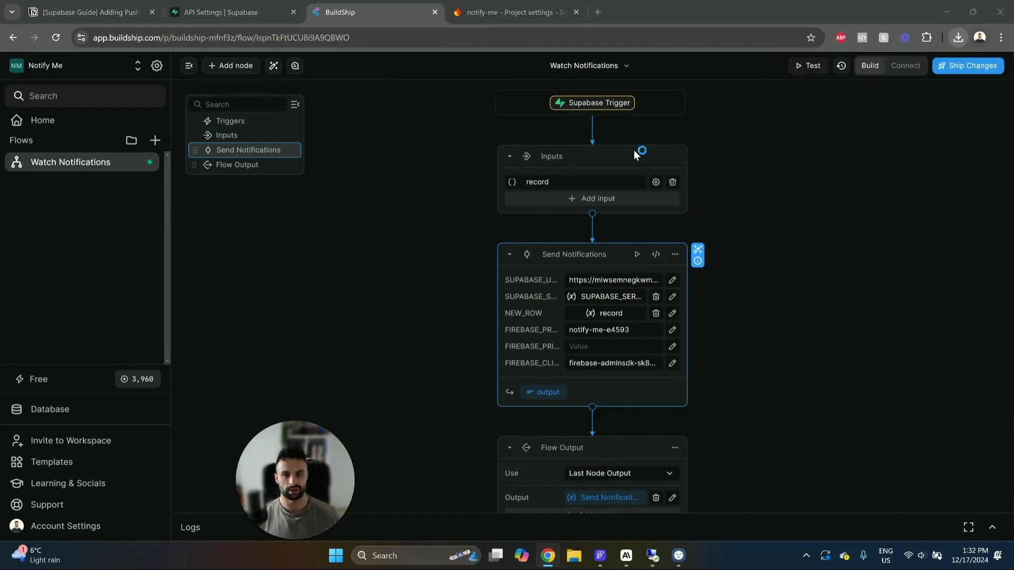
right_click(241, 125)
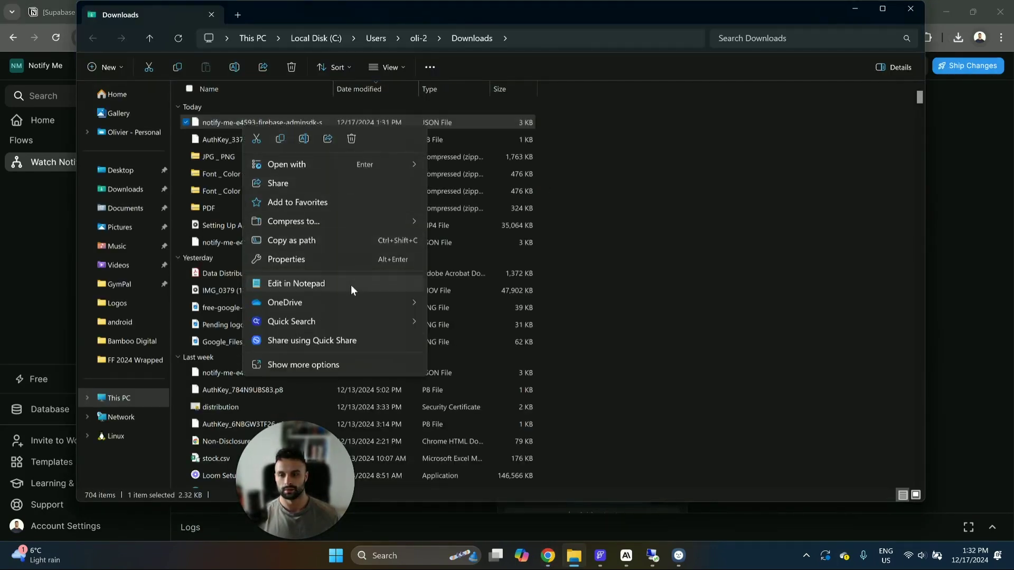
mouse_move(383, 160)
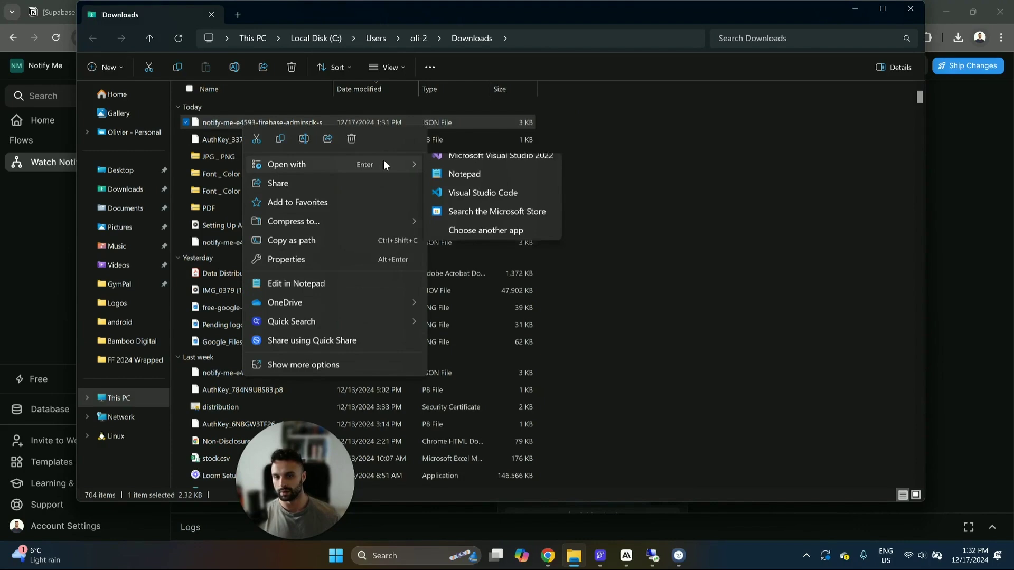
left_click(468, 184)
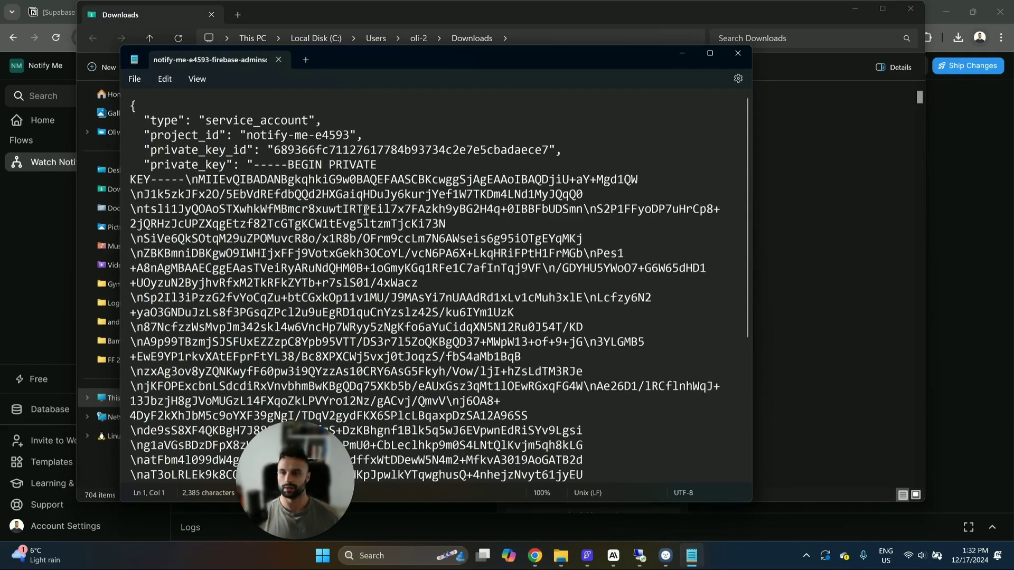
left_click_drag(302, 497, 796, 217)
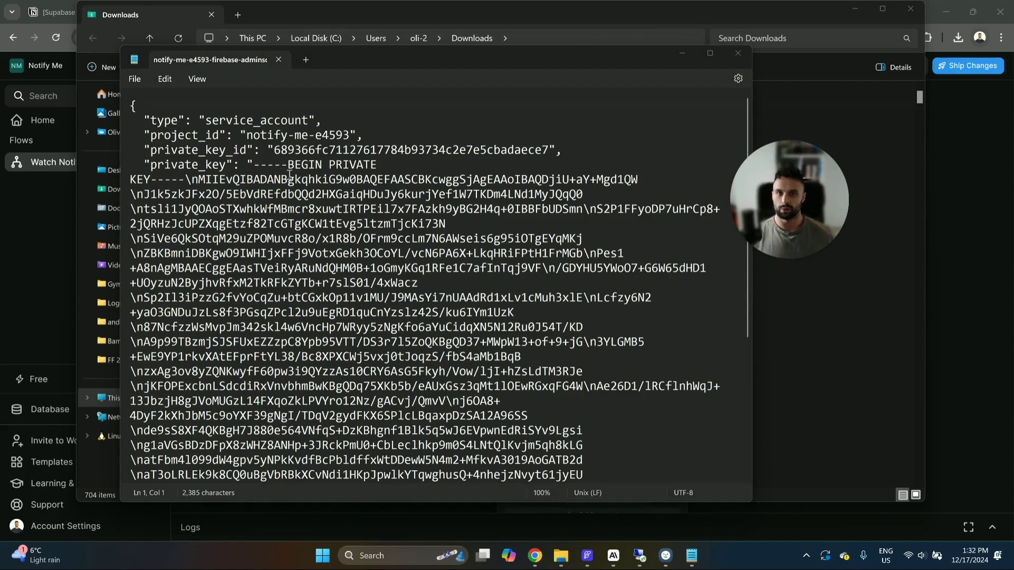
Cut out the middle part of the private_key value and select the value from the BEGIN PRIVATE KEY marker through the final \n.
left_click_drag(253, 164, 264, 168)
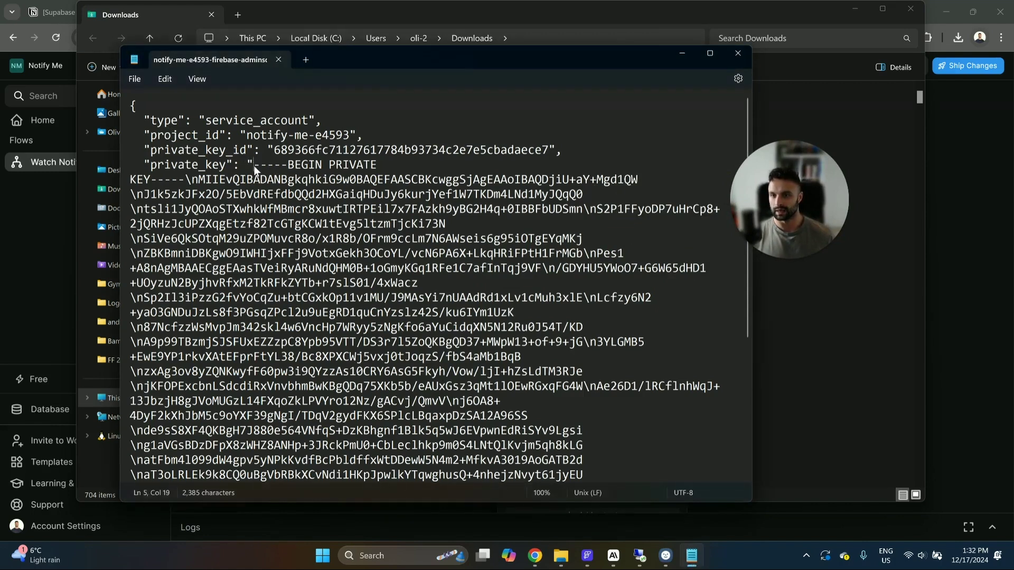
key("shift+Right")
key("shift+Right")
key("shift+Right")
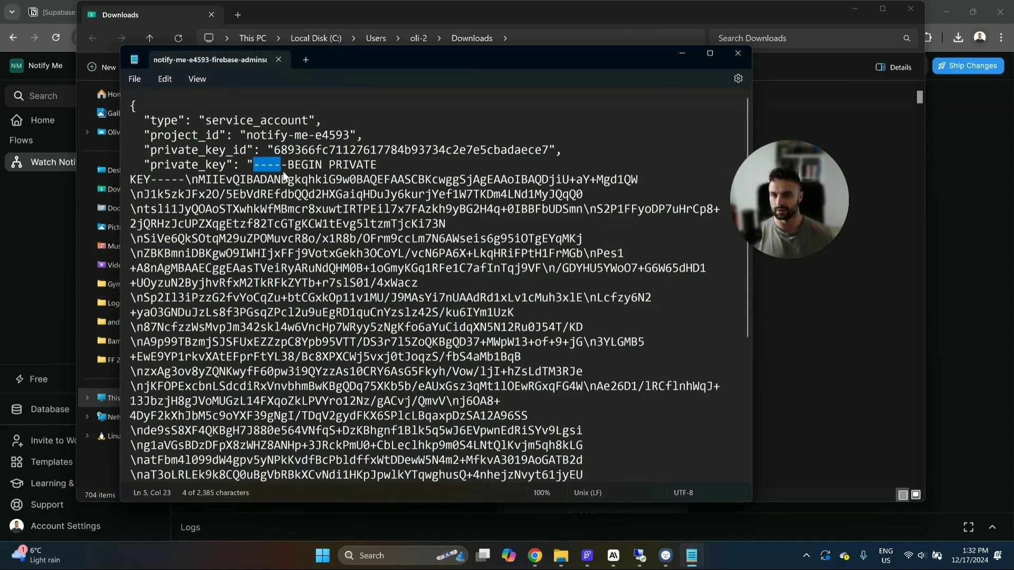
left_click(250, 165)
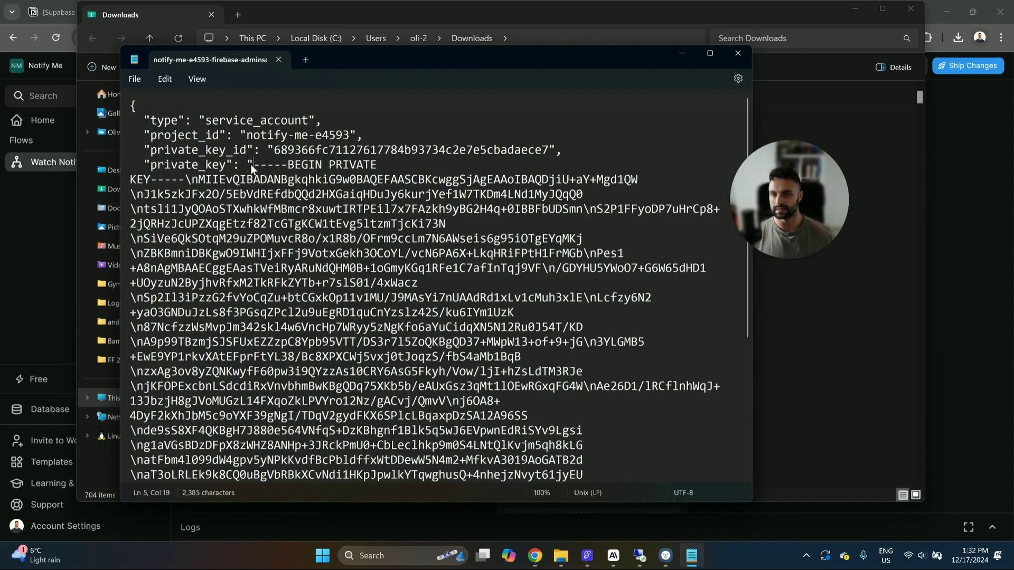
left_click_drag(251, 165, 448, 355)
left_click(250, 165)
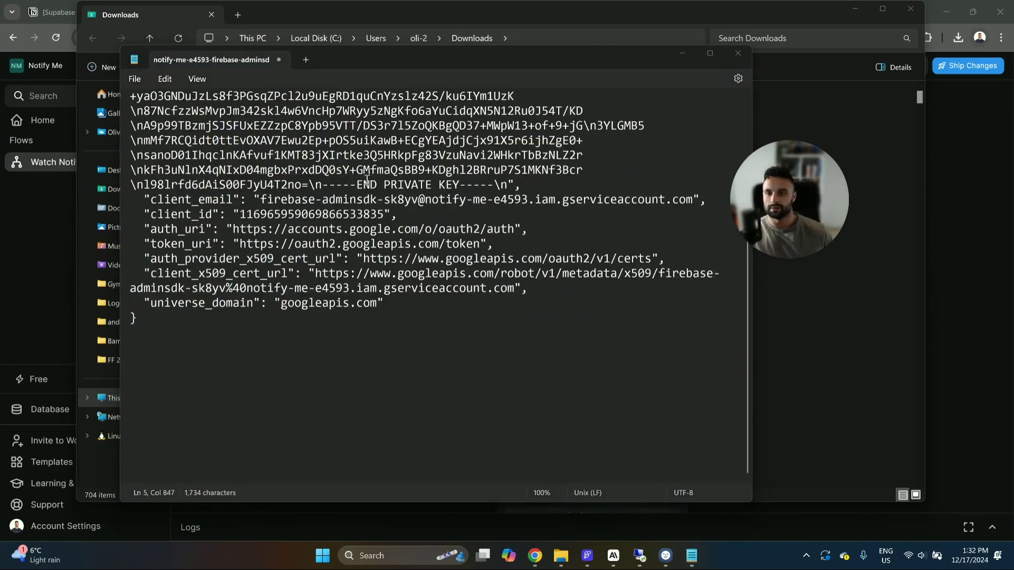
scroll(548, 304, "up", 5)
scroll(521, 263, "down", 1)
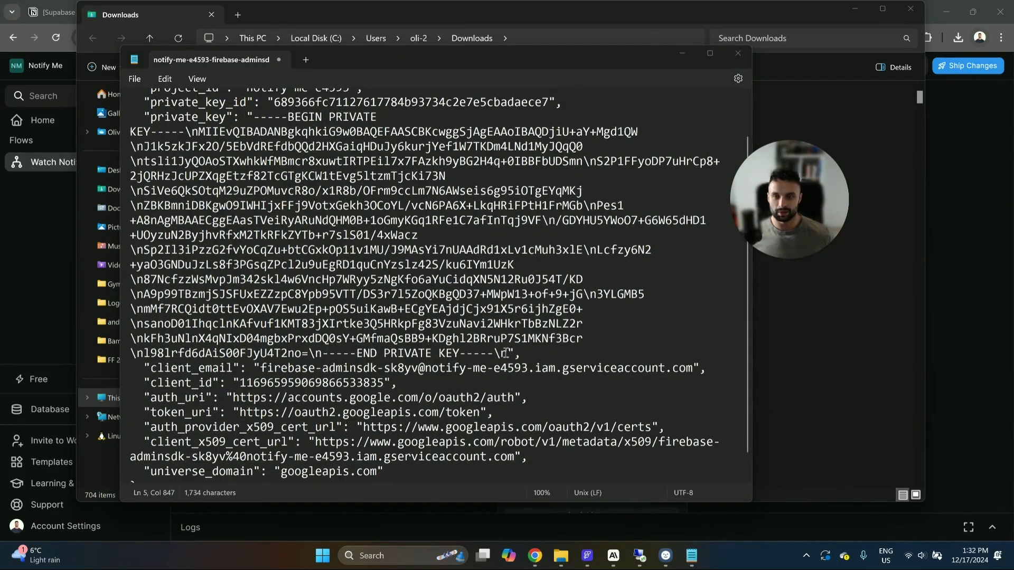
left_click_drag(254, 117, 507, 353)
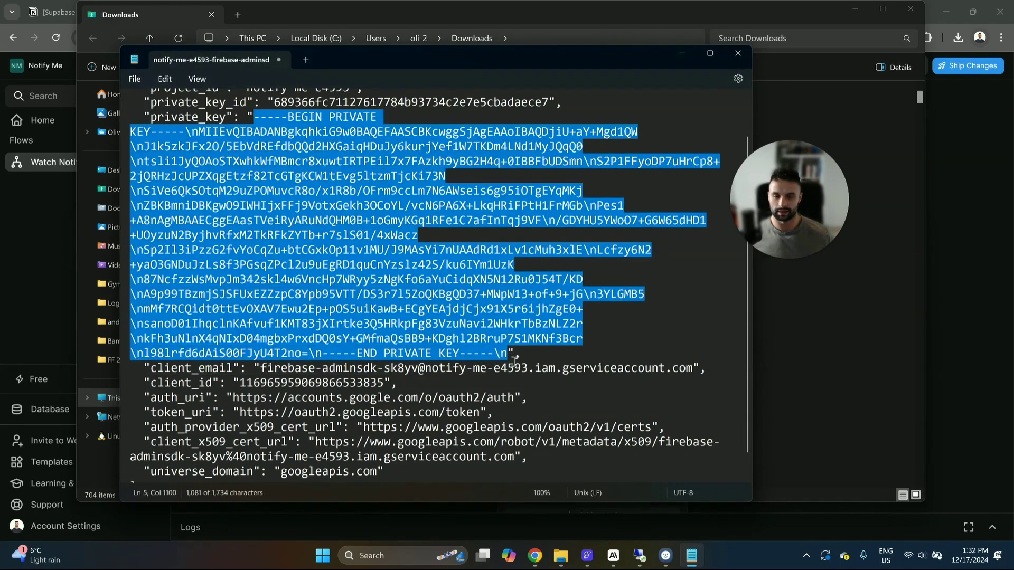
Return to BuildShip, open the existing FIREBASE_PRIVATE_KEY entry in the workspace's secret keys for editing, and close it.
left_click(955, 214)
left_click(153, 67)
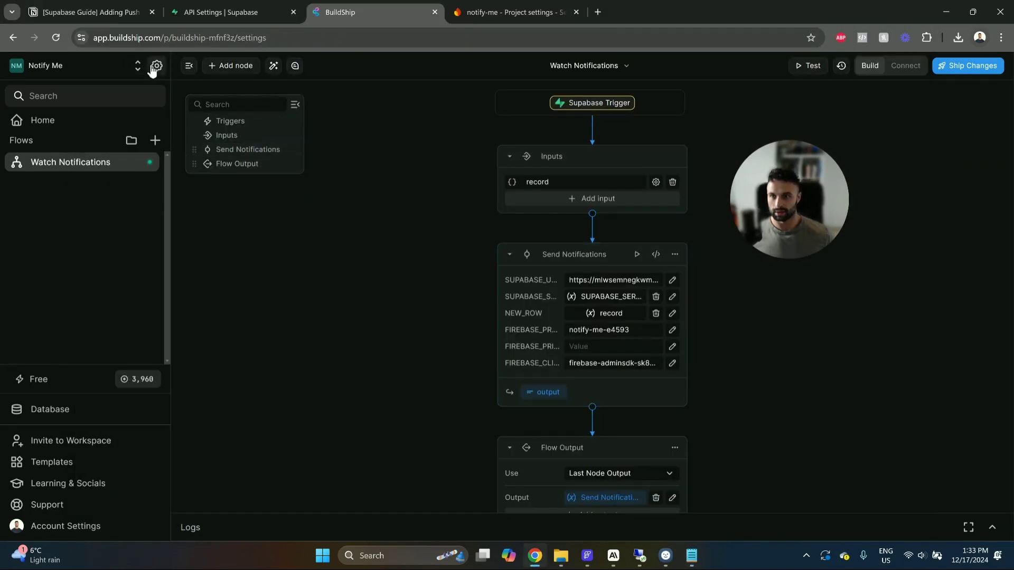
left_click(239, 161)
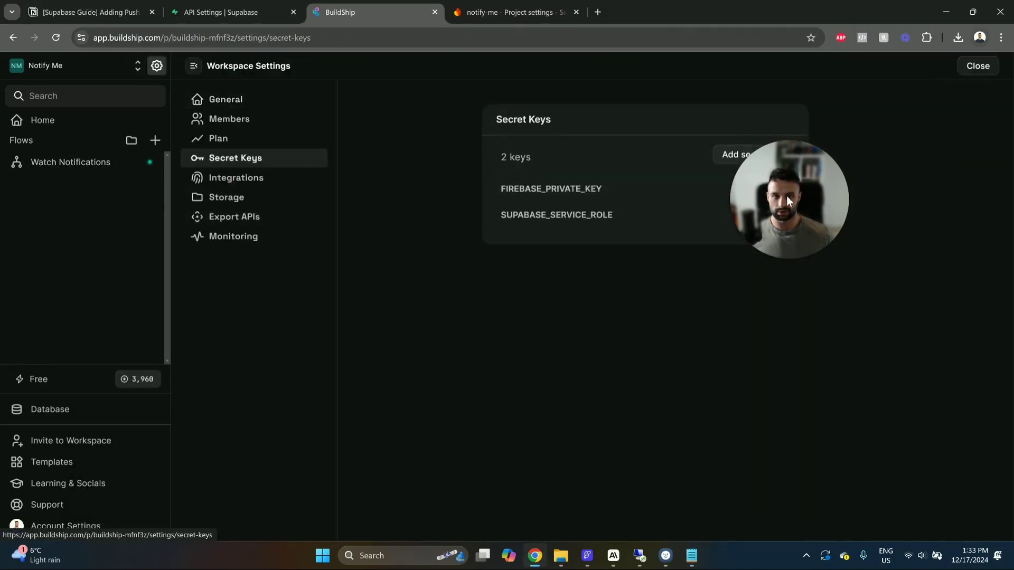
left_click(755, 189)
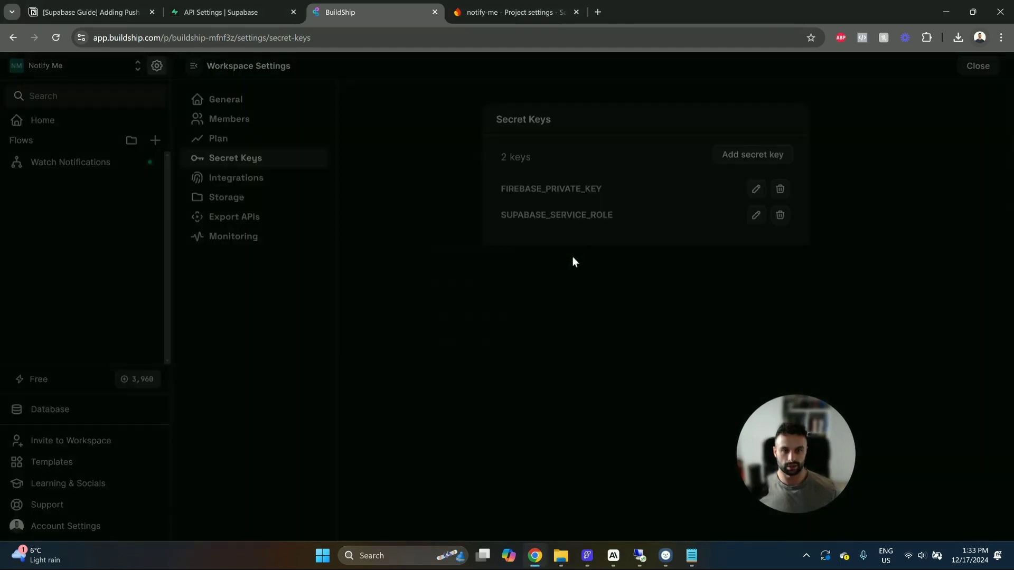
left_click(511, 302)
left_click(436, 356)
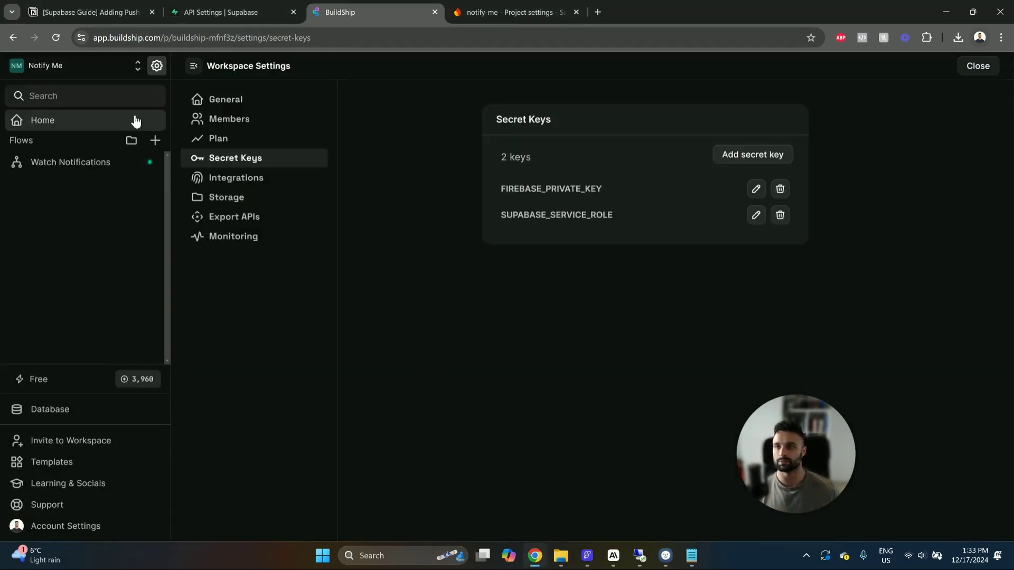
Set the Send Notifications node's Firebase private key input to the FIREBASE_PRIVATE_KEY variable and ship the updated Watch Notifications flow.
left_click(102, 162)
left_click(614, 305)
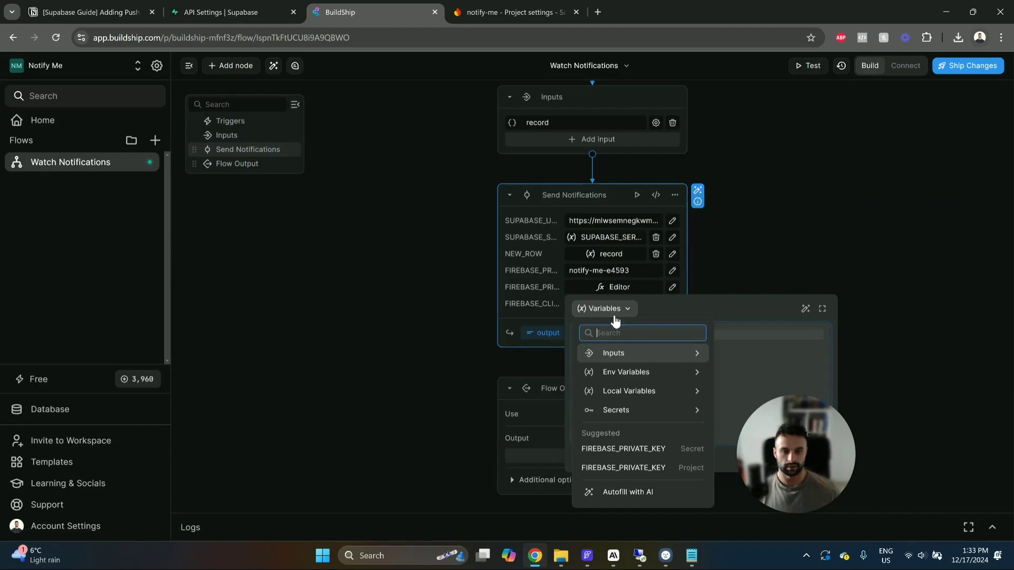
left_click(655, 377)
left_click(652, 395)
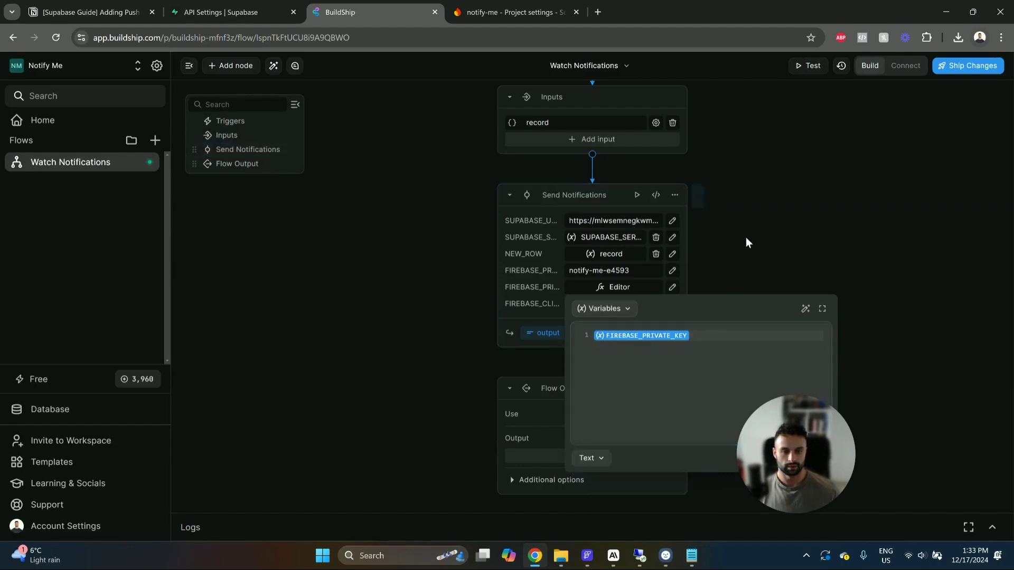
left_click(746, 242)
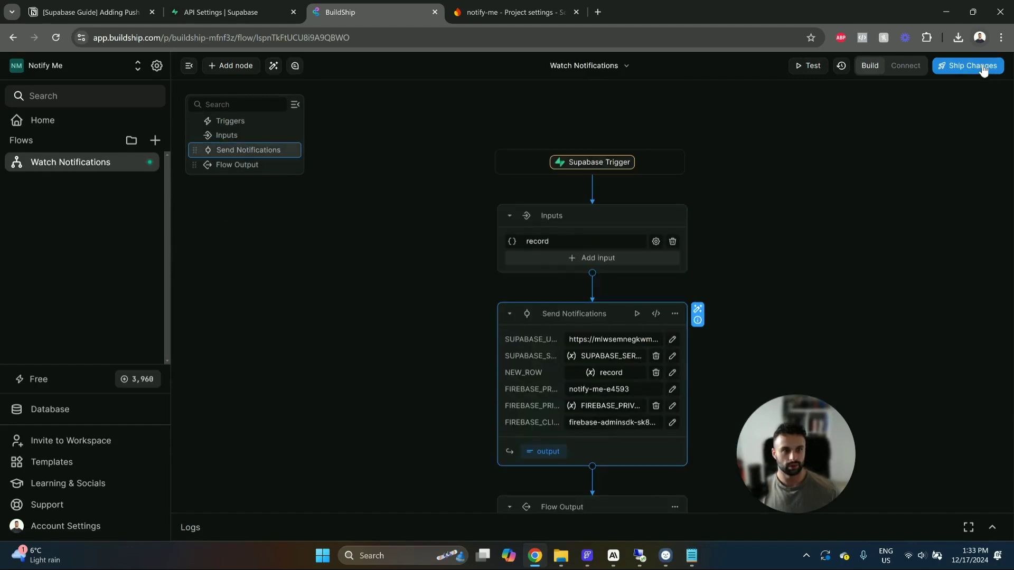
left_click(982, 67)
left_click(974, 95)
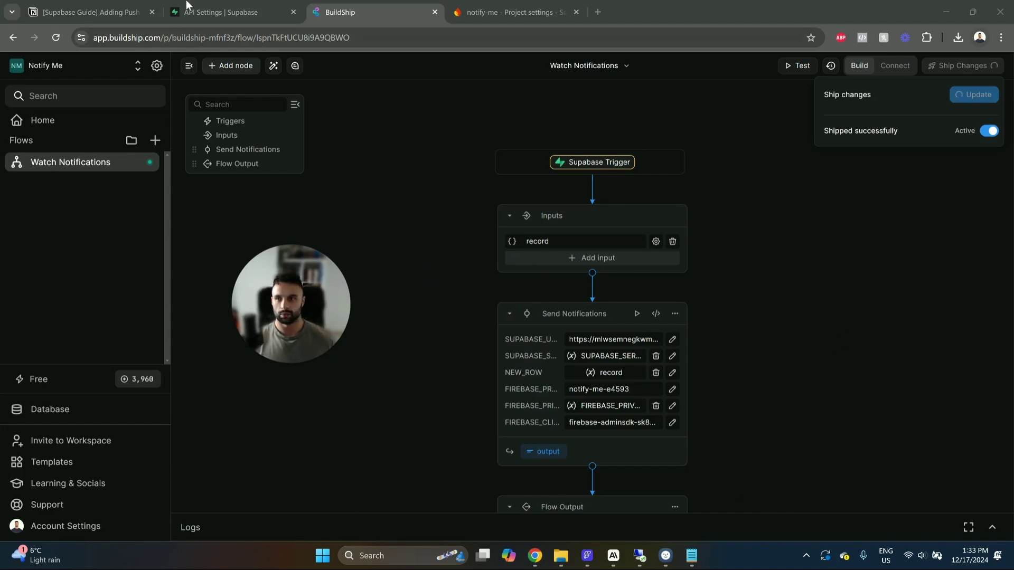
Switch to Supabase and examine the notifications table's columns, including route, user_uuid and params.
left_click(212, 12)
left_click(76, 129)
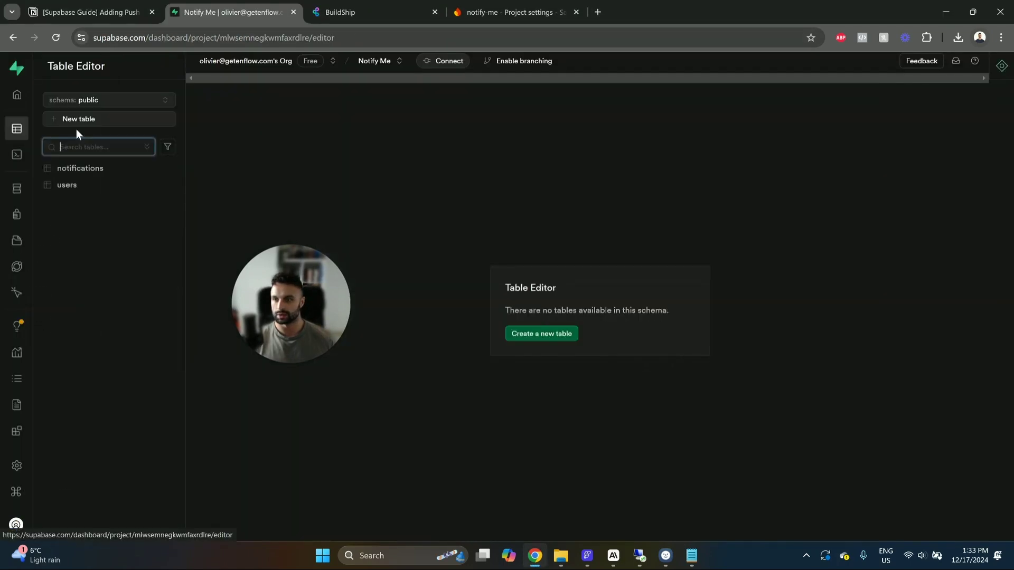
left_click(98, 169)
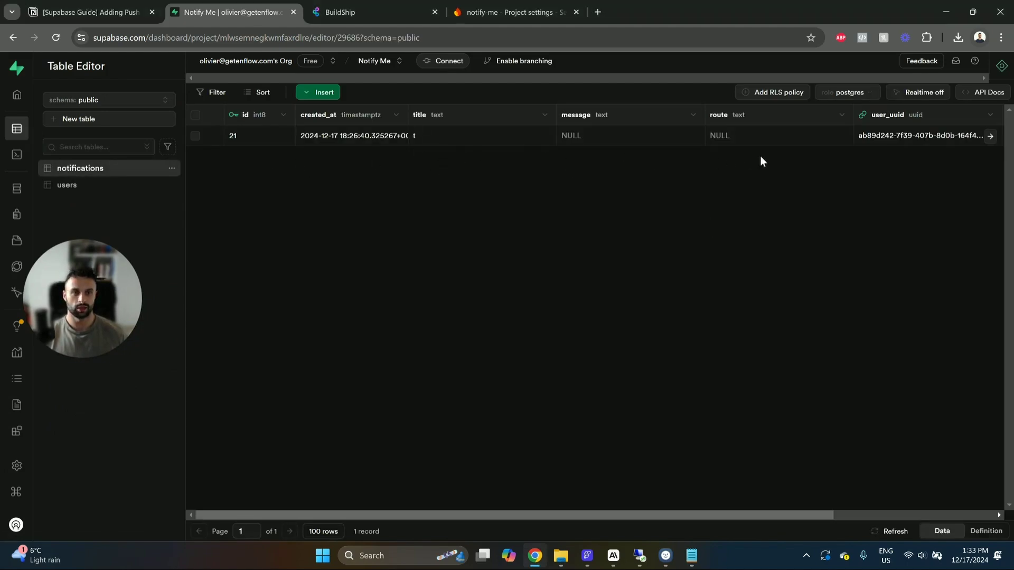
scroll(728, 156, "right", 4)
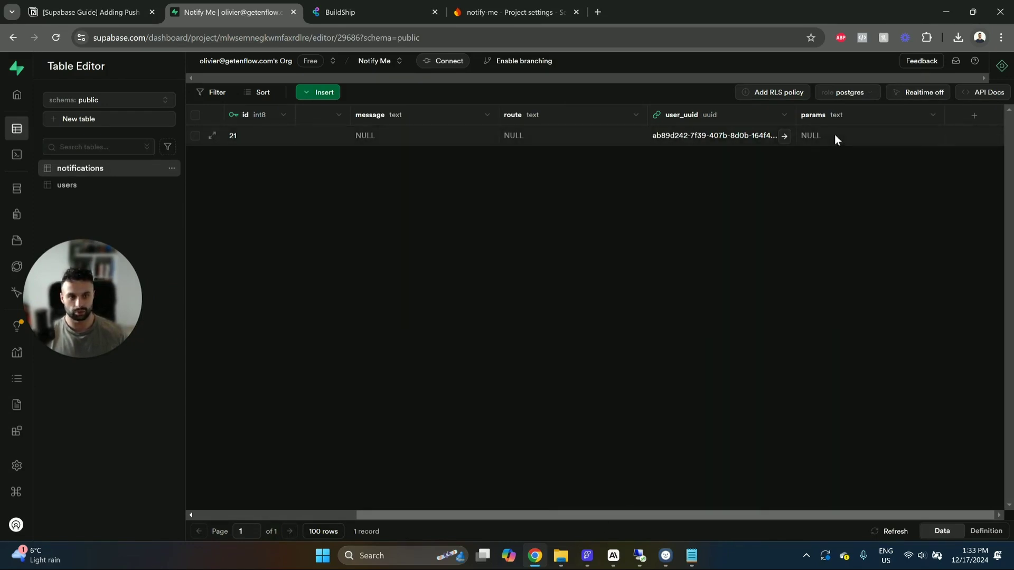
Switch to FlutterFlow and inspect the demo page's layout and page parameters.
mouse_move(586, 561)
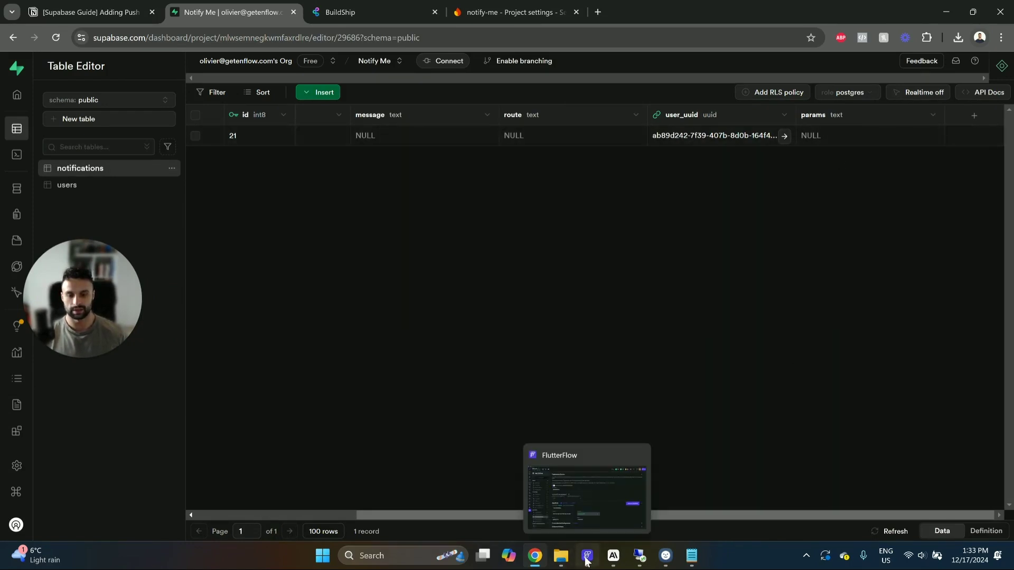
left_click(586, 511)
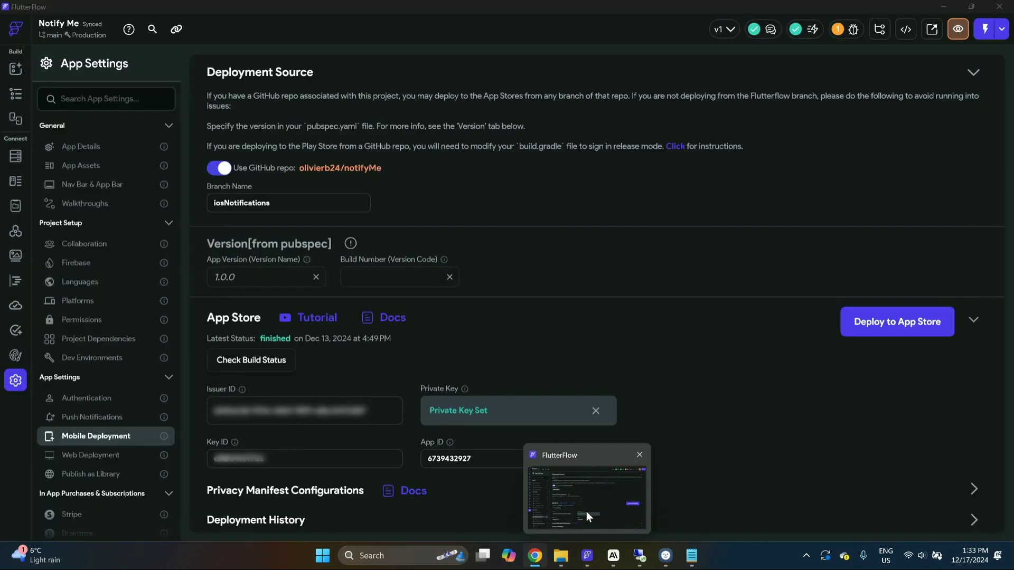
left_click(15, 94)
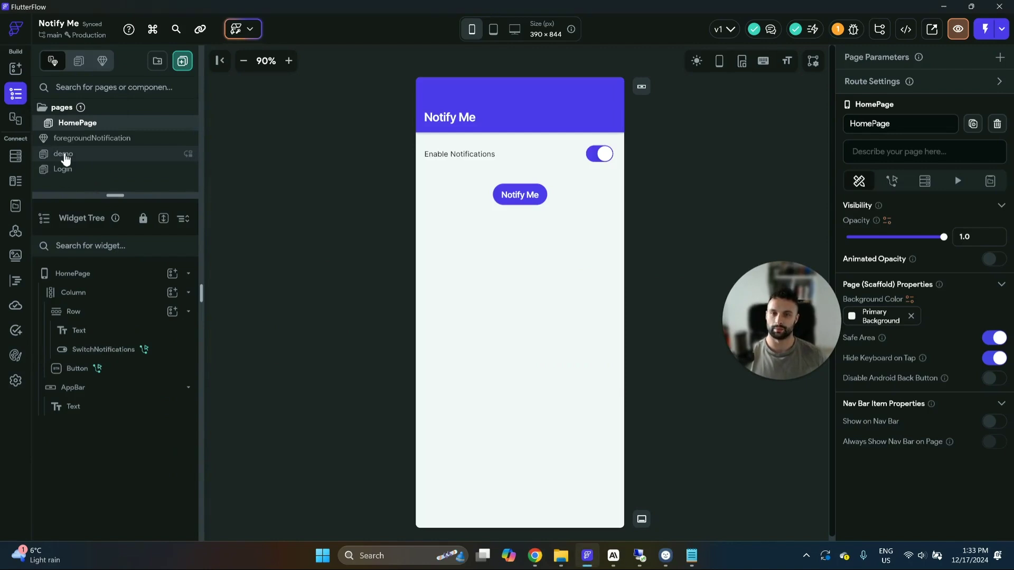
left_click(64, 156)
left_click(96, 281)
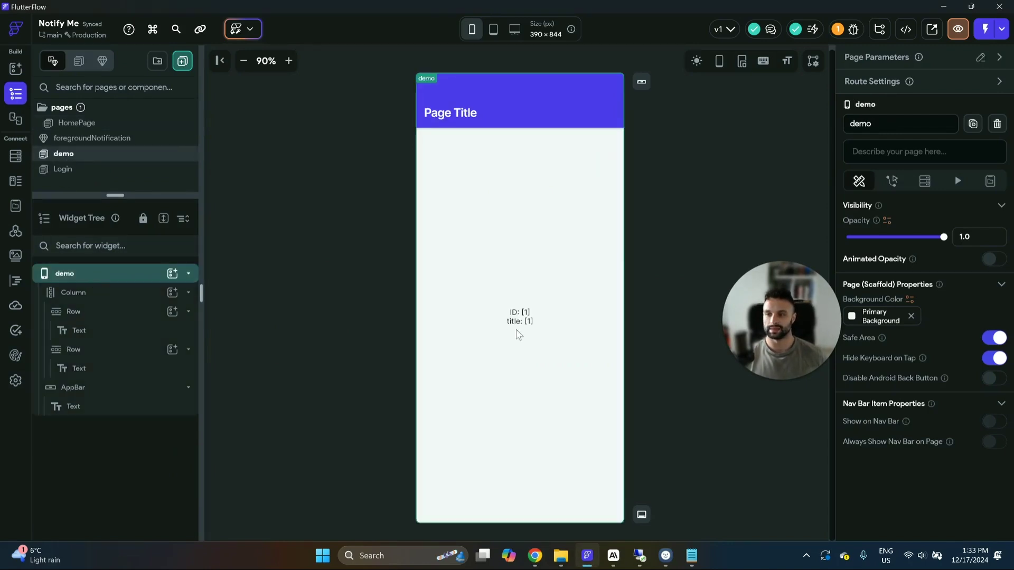
left_click(998, 57)
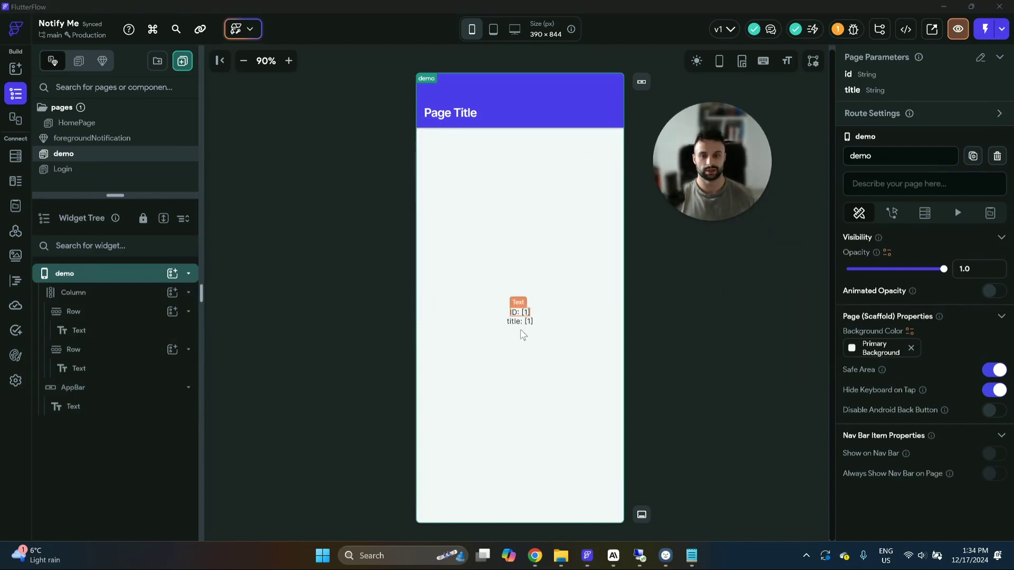
Review the HomePage layout and go back to the demo page to compare it.
left_click(134, 125)
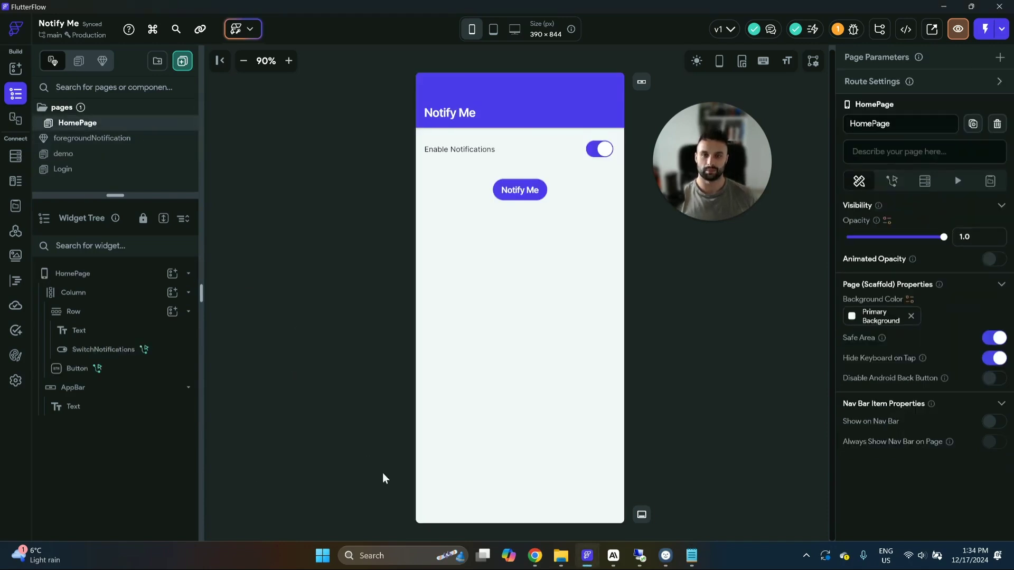
left_click_drag(696, 170, 711, 194)
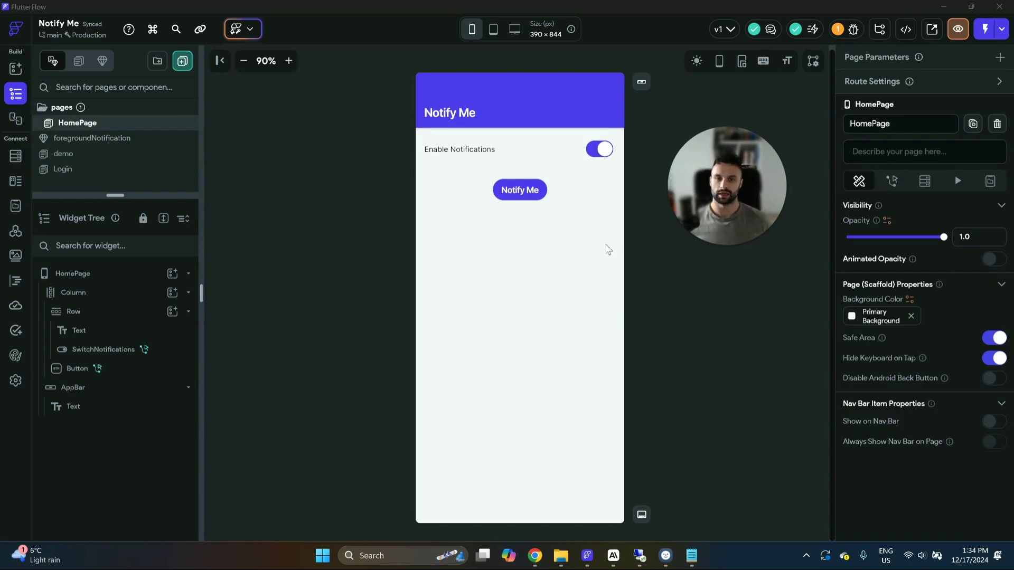
left_click(66, 153)
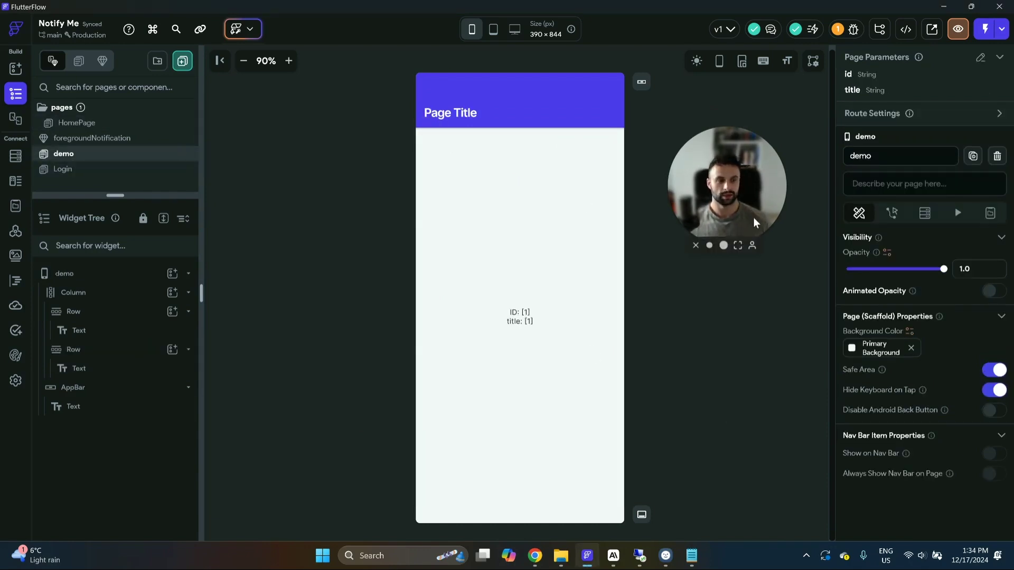
left_click_drag(753, 217, 758, 264)
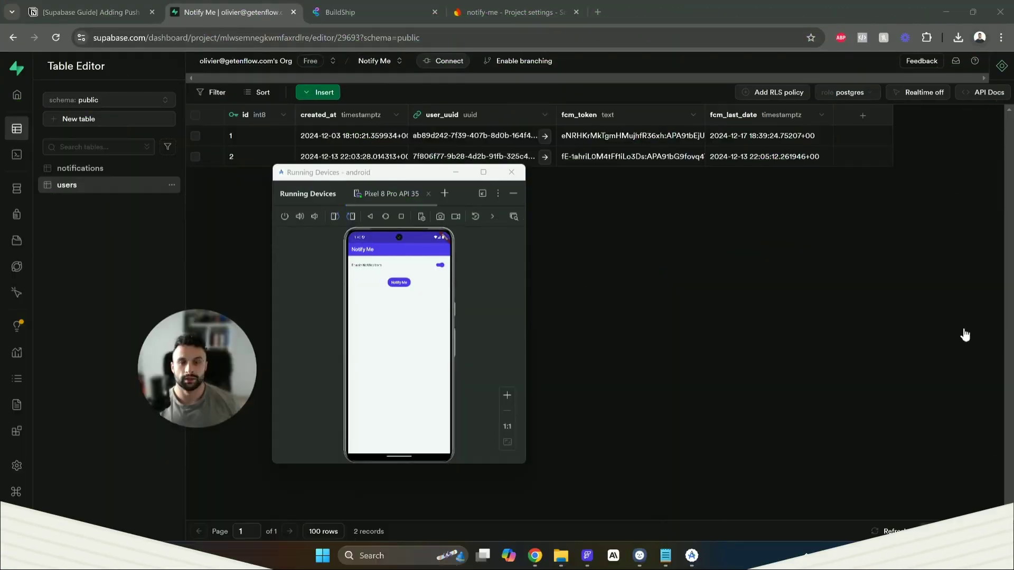
Move the Android emulator window clear of the rows in Supabase's users table.
left_click_drag(403, 173, 739, 205)
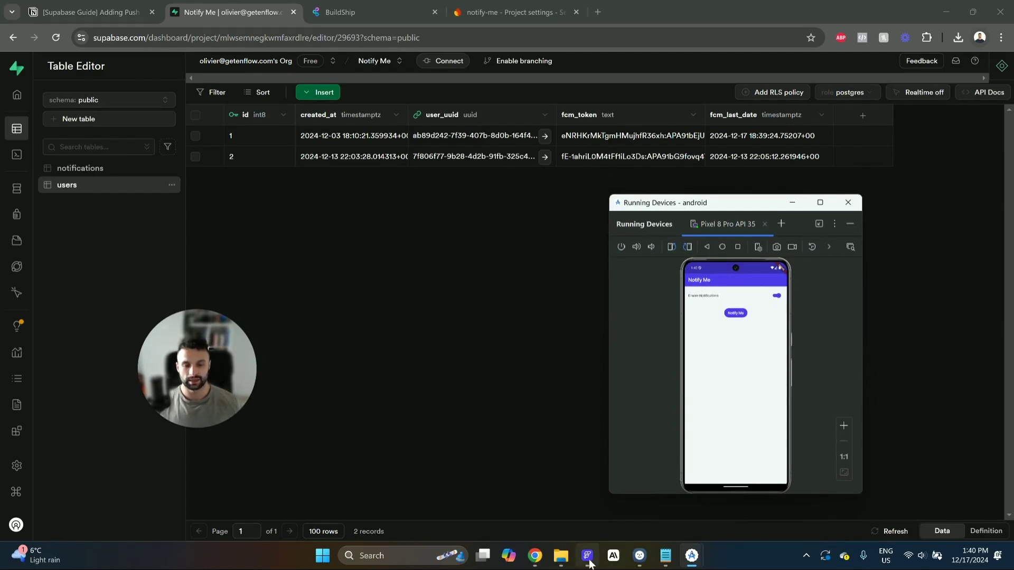
Switch to FlutterFlow and check the project's local run status and selected device.
mouse_move(587, 556)
left_click(592, 507)
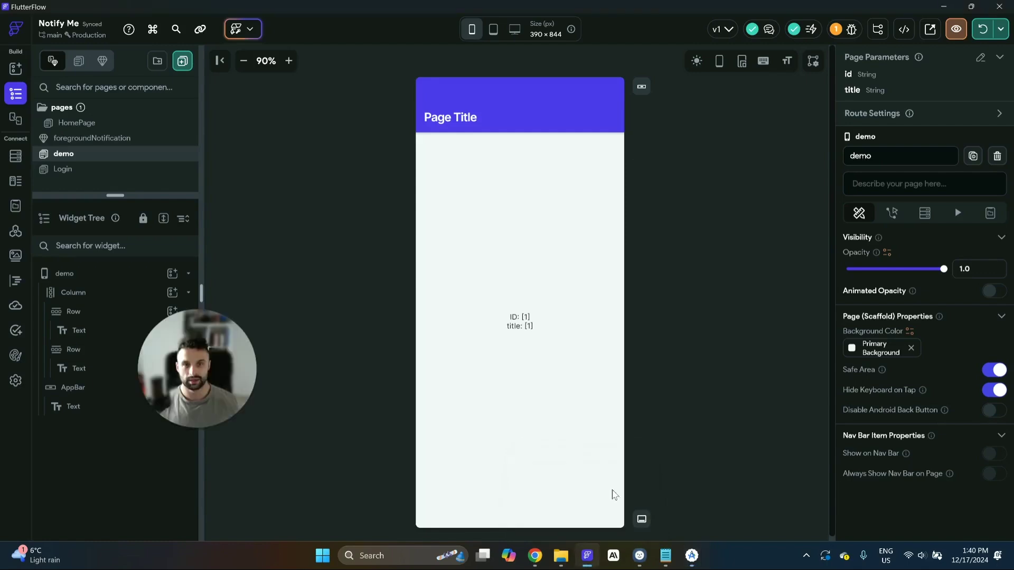
left_click(1001, 31)
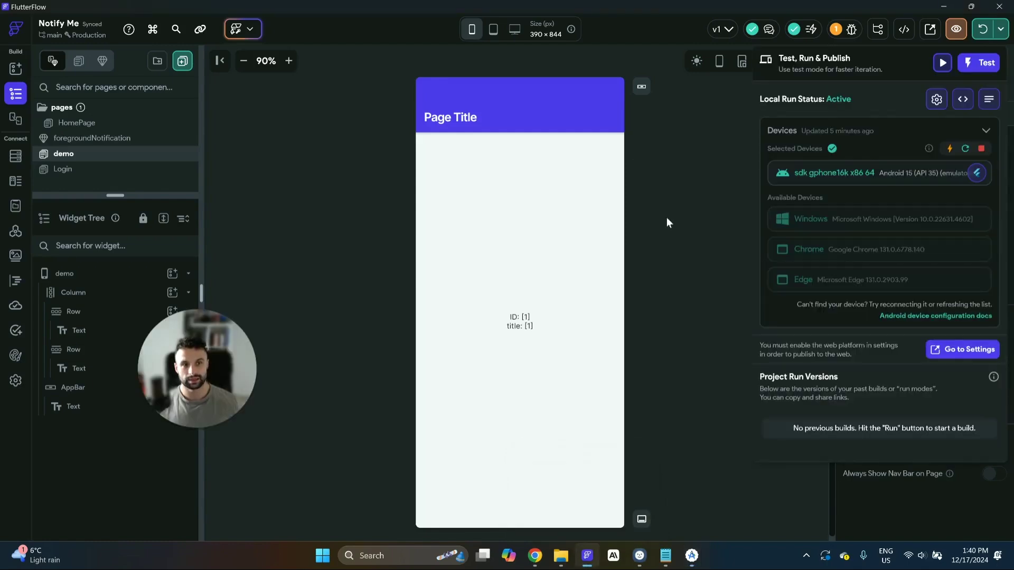
left_click(684, 217)
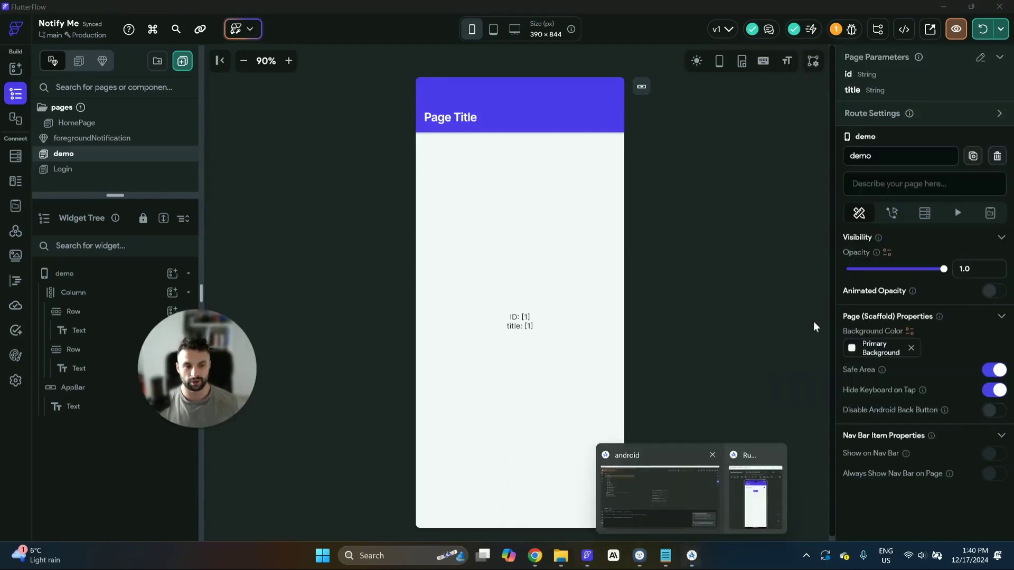
Bring the Android emulator over Supabase's users table, move it further aside, and go to the app's notifications switch.
left_click(765, 498)
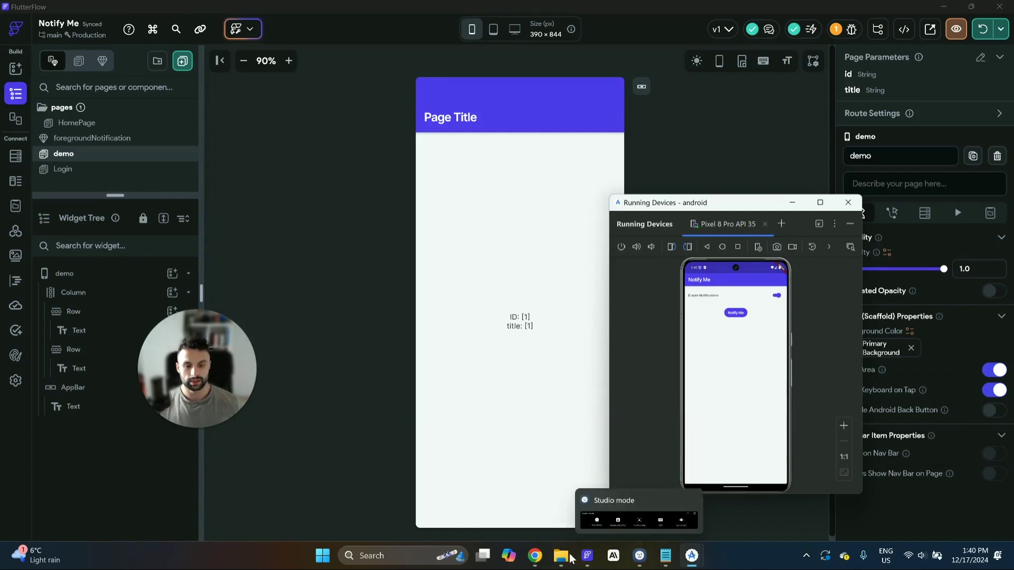
left_click(543, 565)
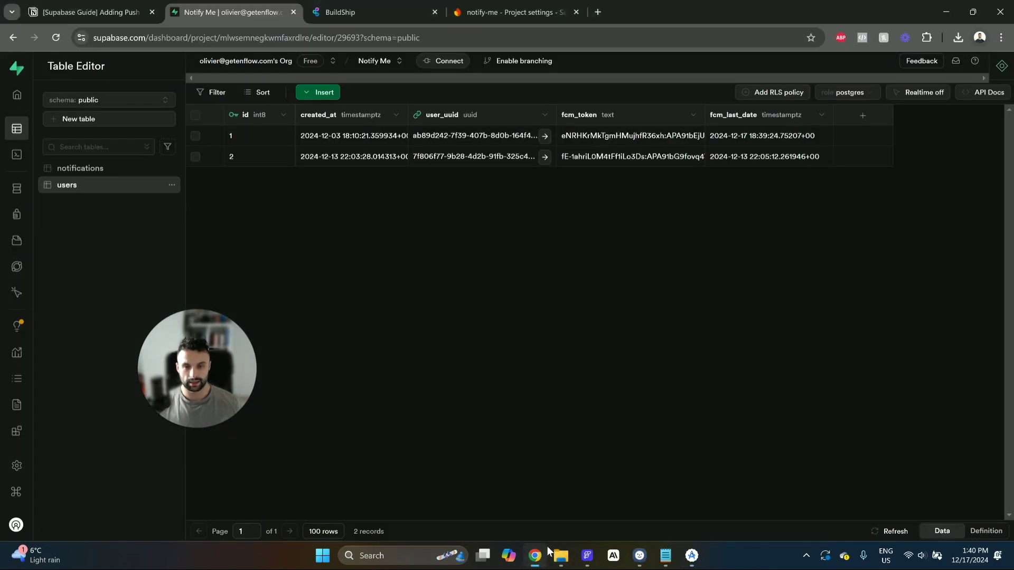
mouse_move(692, 555)
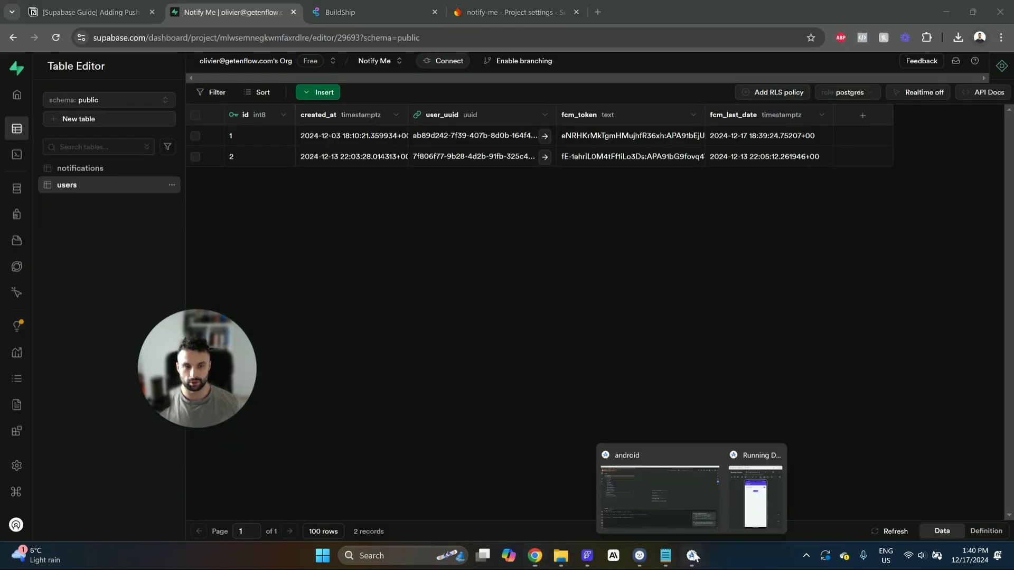
left_click(755, 491)
left_click_drag(733, 211, 827, 211)
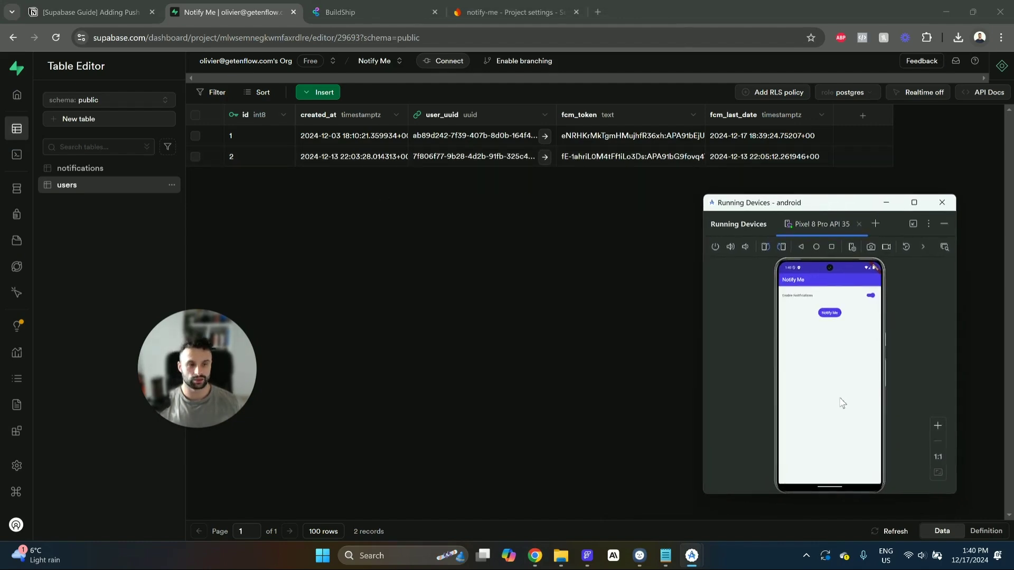
left_click(870, 296)
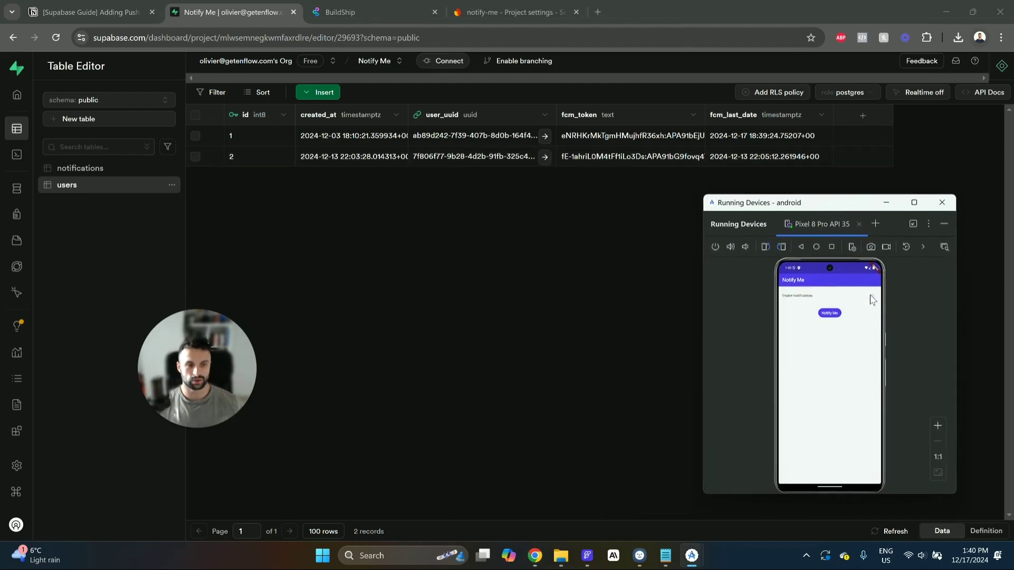
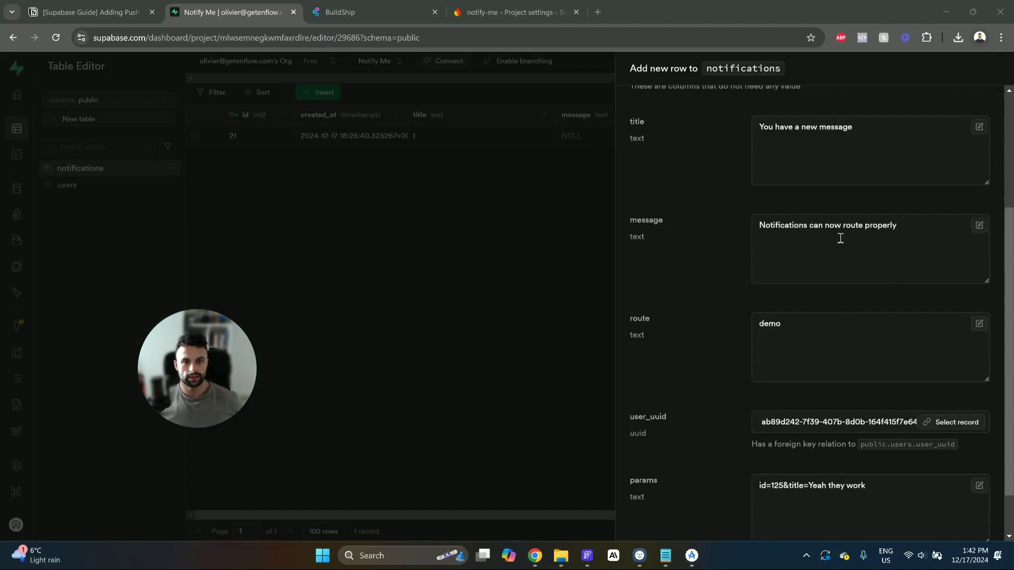
Review the title, message and route values entered for the new notifications row in Supabase.
scroll(840, 238, "up", 3)
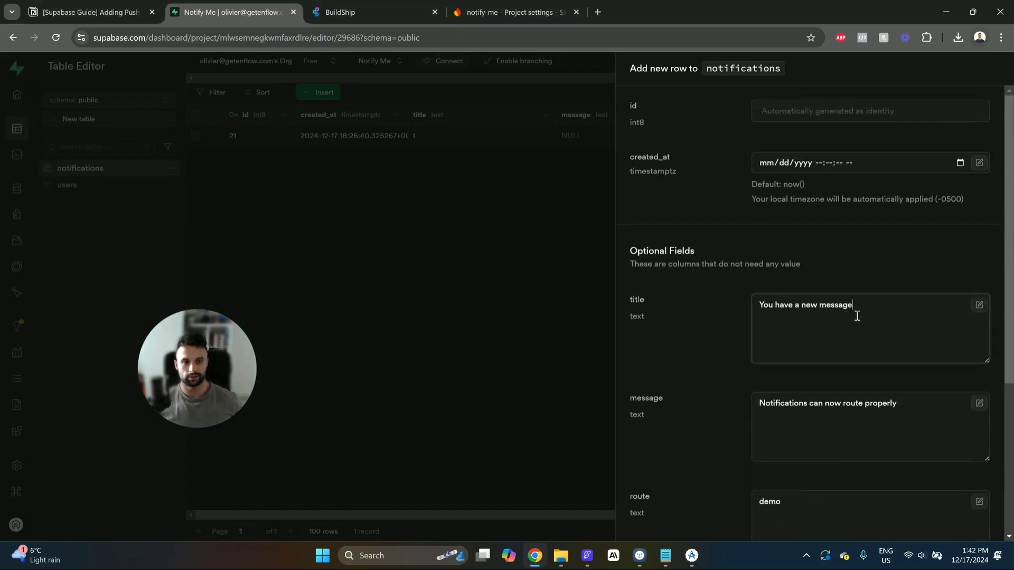
scroll(799, 317, "down", 2)
scroll(806, 285, "down", 2)
left_click(803, 275)
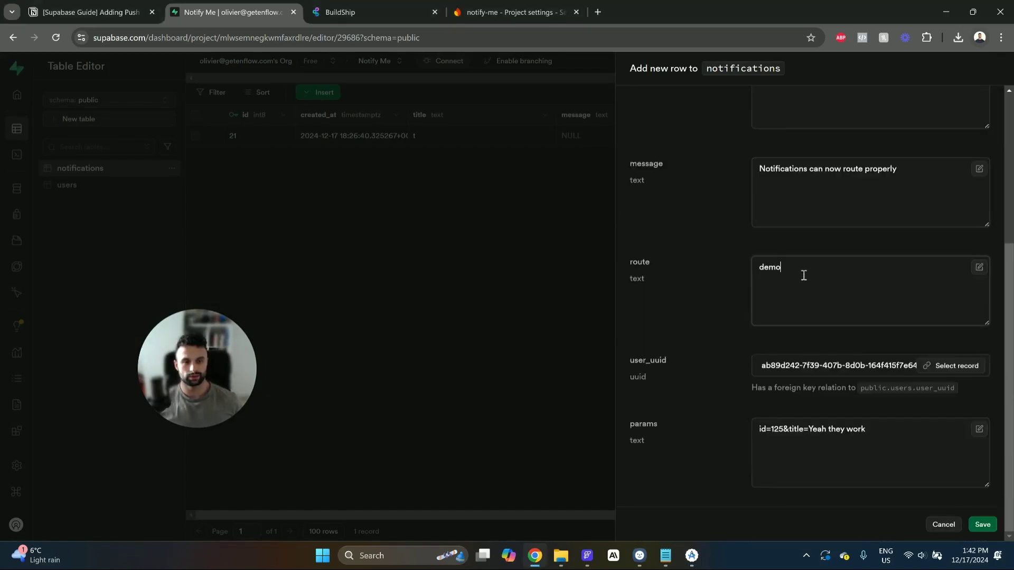
Switch to FlutterFlow and compare the demo page's name with the new row's route value.
mouse_move(587, 555)
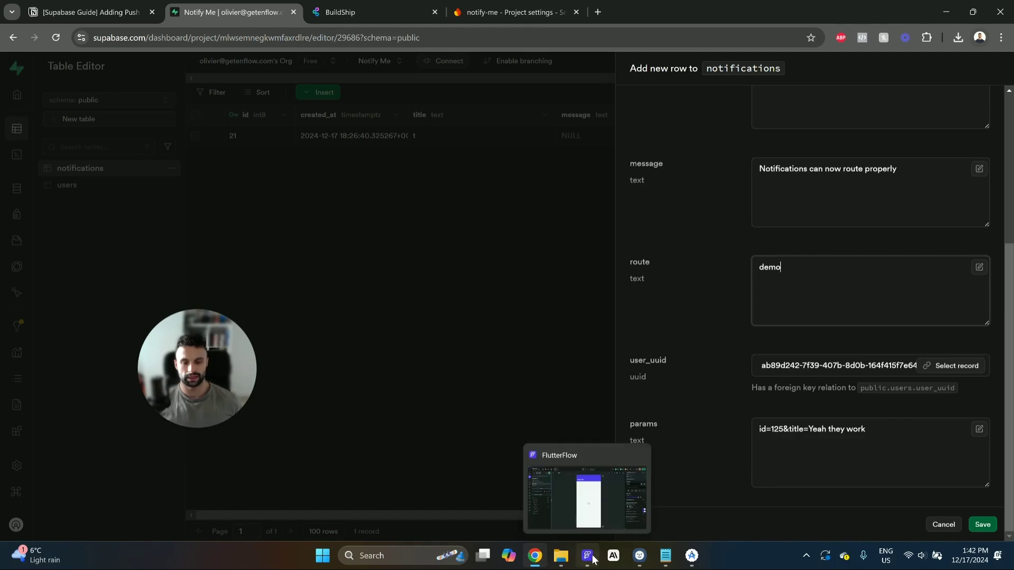
left_click(586, 488)
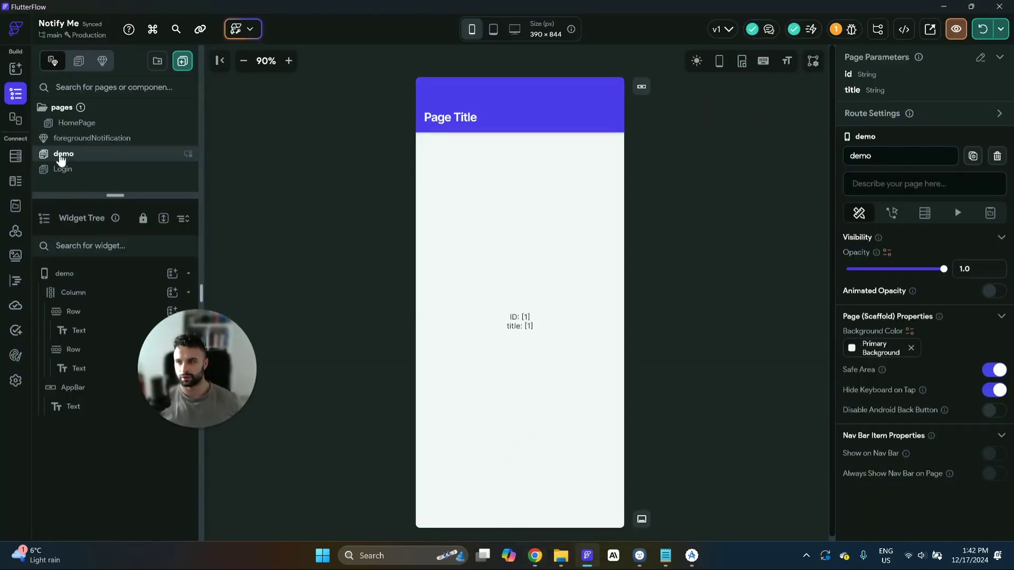
left_click(899, 156)
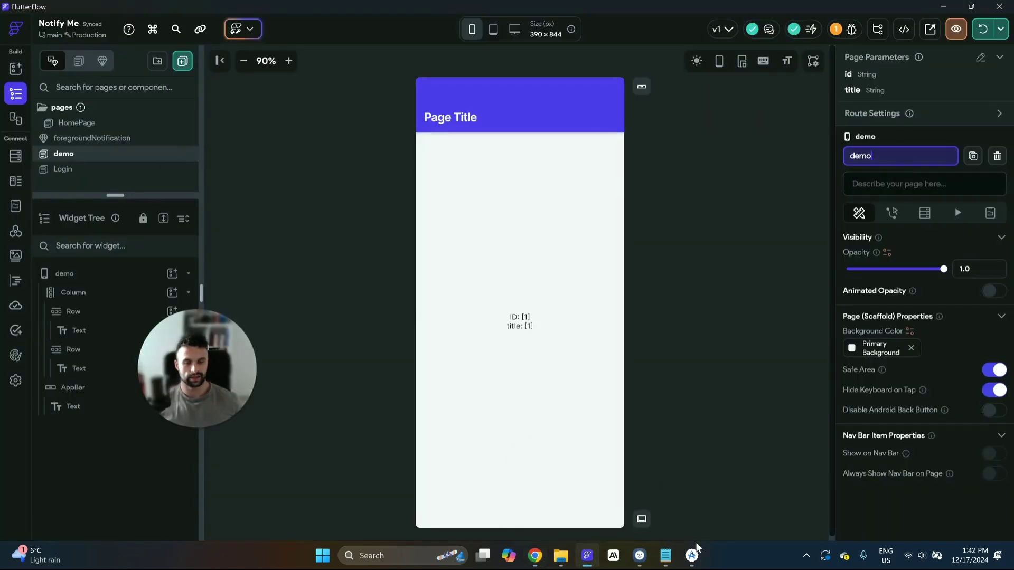
mouse_move(695, 552)
left_click(754, 493)
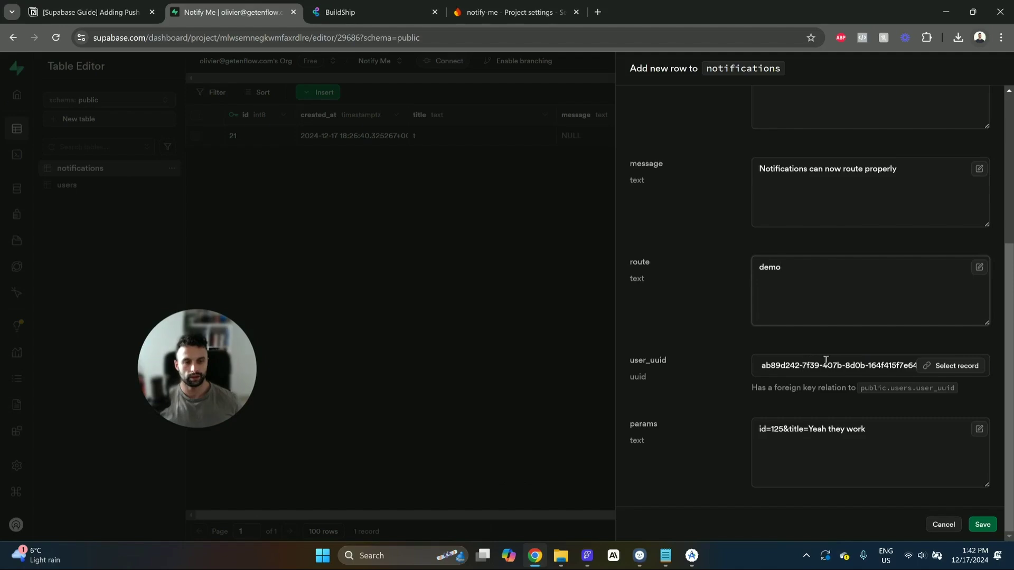
Review the id and title parameters in the new notifications row's params value.
left_click(849, 459)
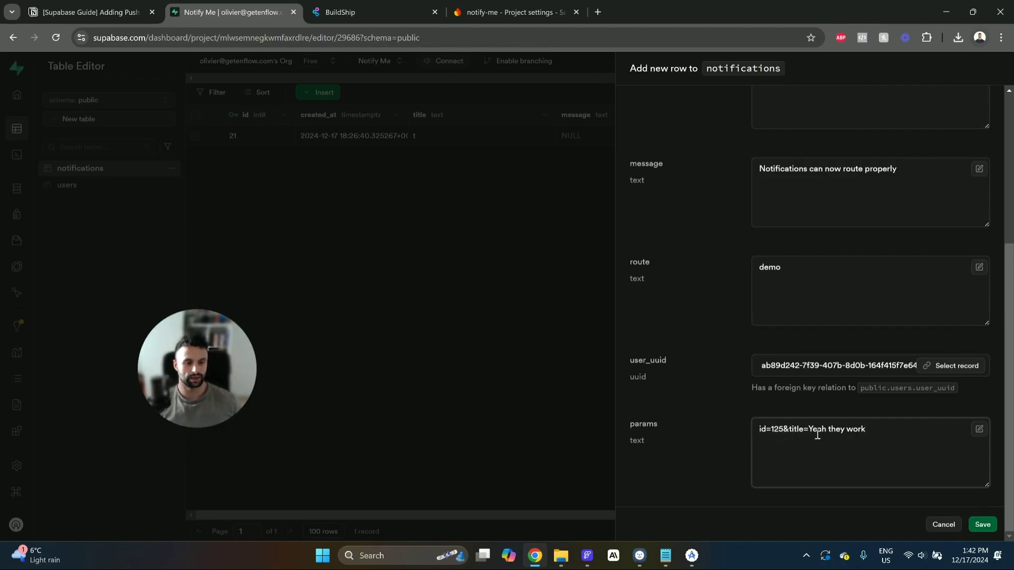
left_click_drag(808, 430, 866, 430)
left_click(836, 432)
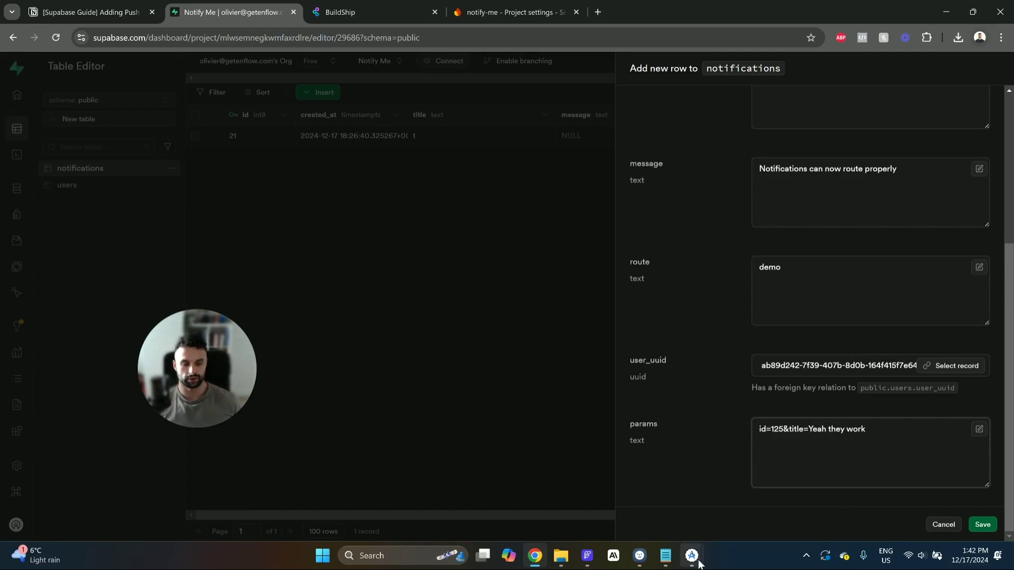
Switch to the Android emulator and send the Notify Me app to the background by returning to the home screen.
mouse_move(698, 559)
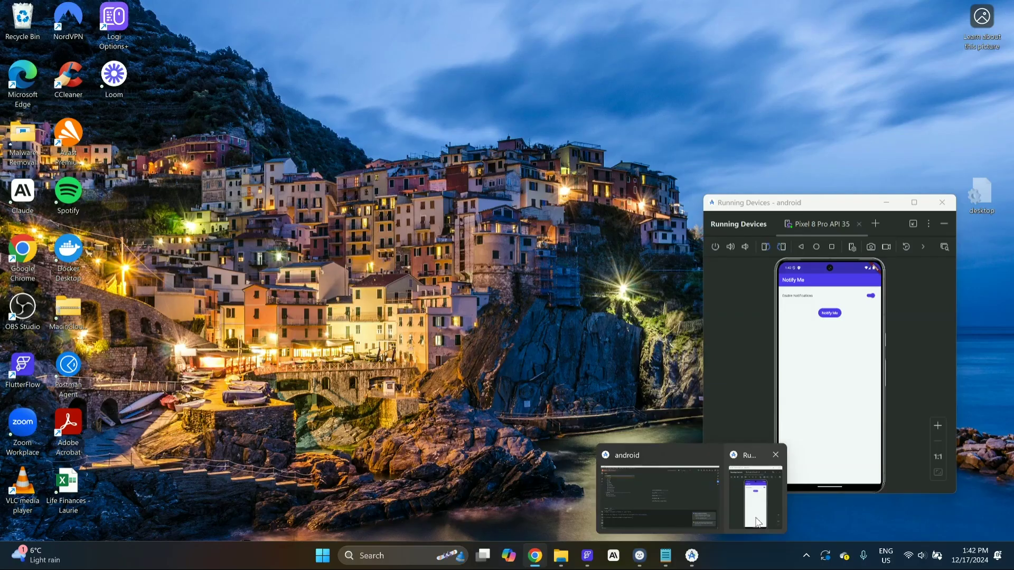
left_click(757, 507)
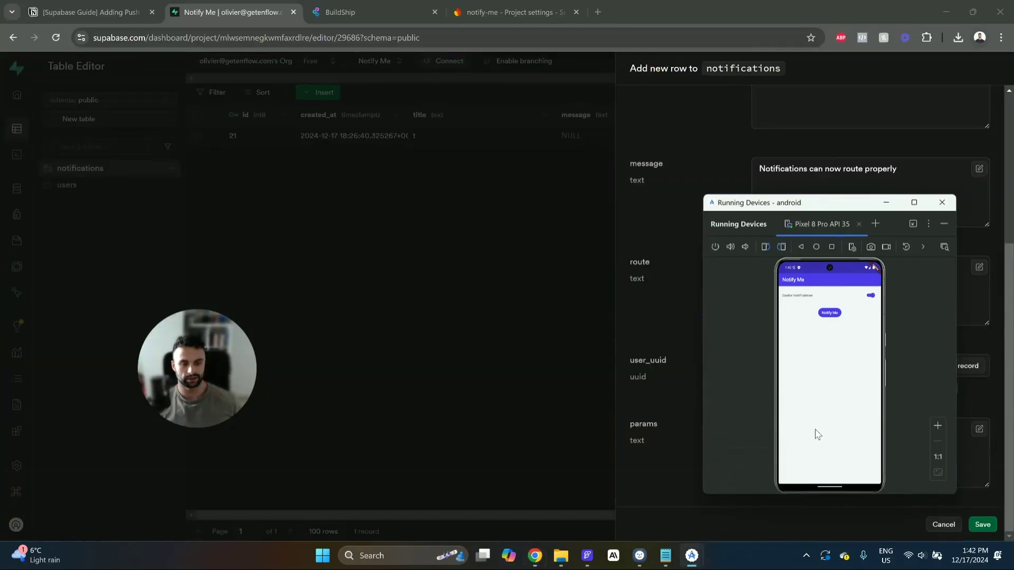
left_click_drag(828, 486, 835, 360)
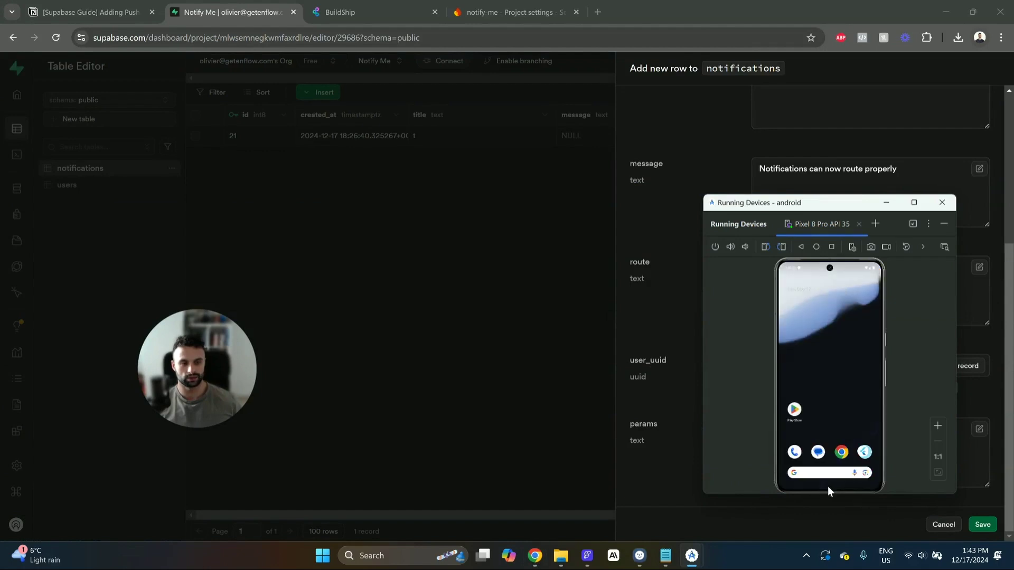
Save the new notifications row with route demo and params "id=125&title=Yeah they work" in Supabase.
left_click(689, 98)
left_click_drag(690, 98, 718, 188)
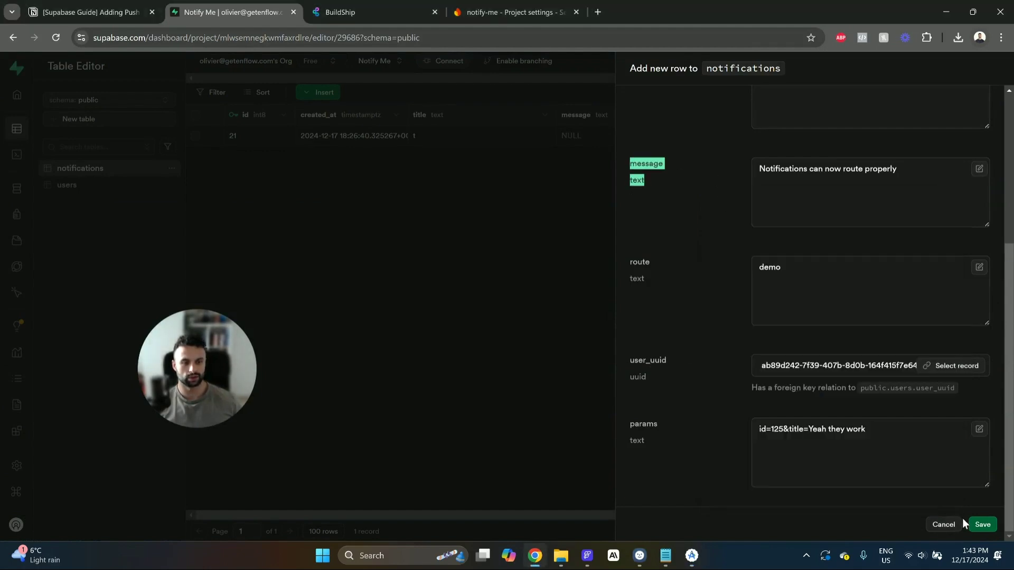
left_click(983, 525)
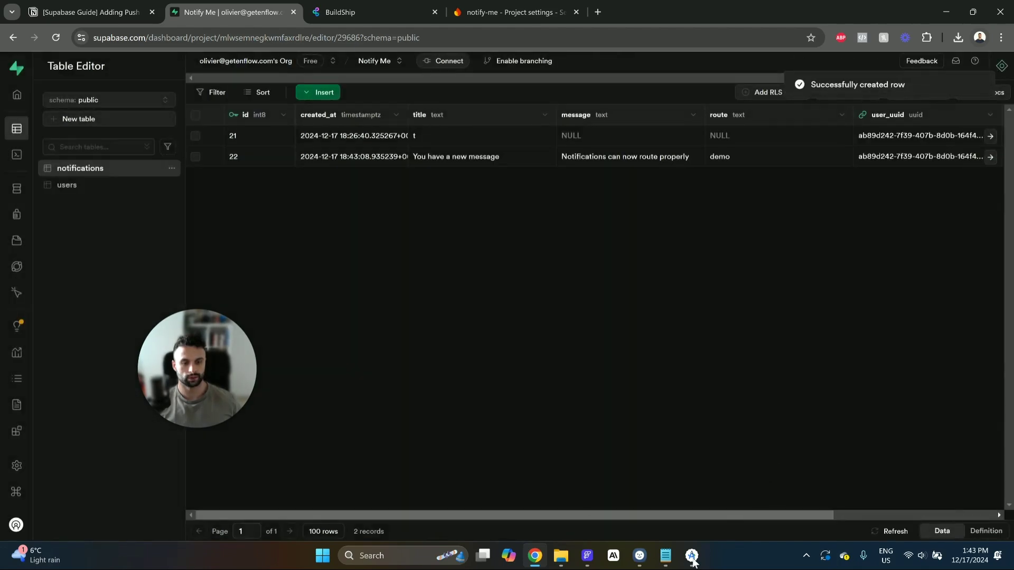
Pull down the emulator's notification shade and open the "You have a new message" notification.
mouse_move(692, 558)
left_click(756, 491)
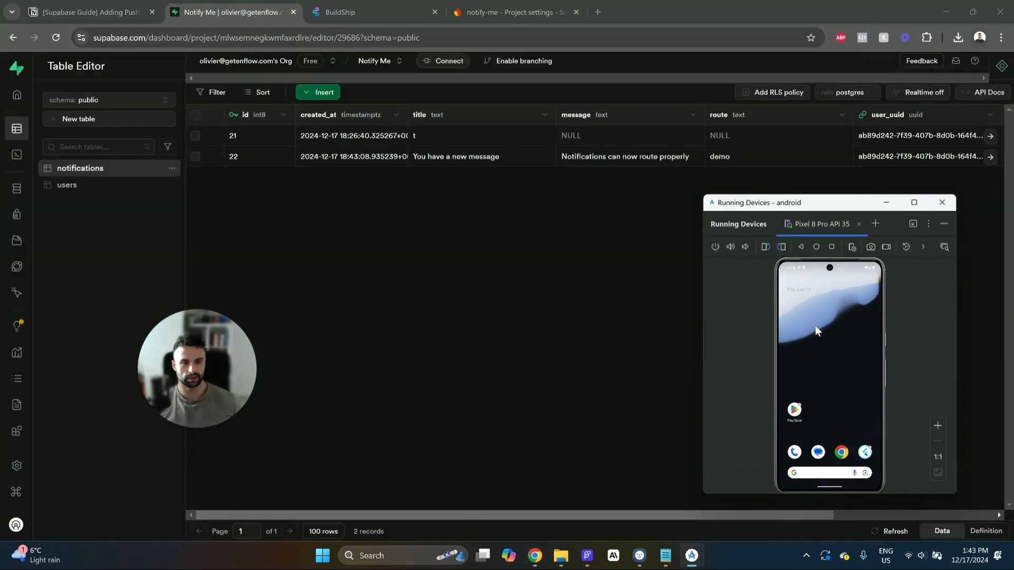
left_click_drag(808, 271, 827, 414)
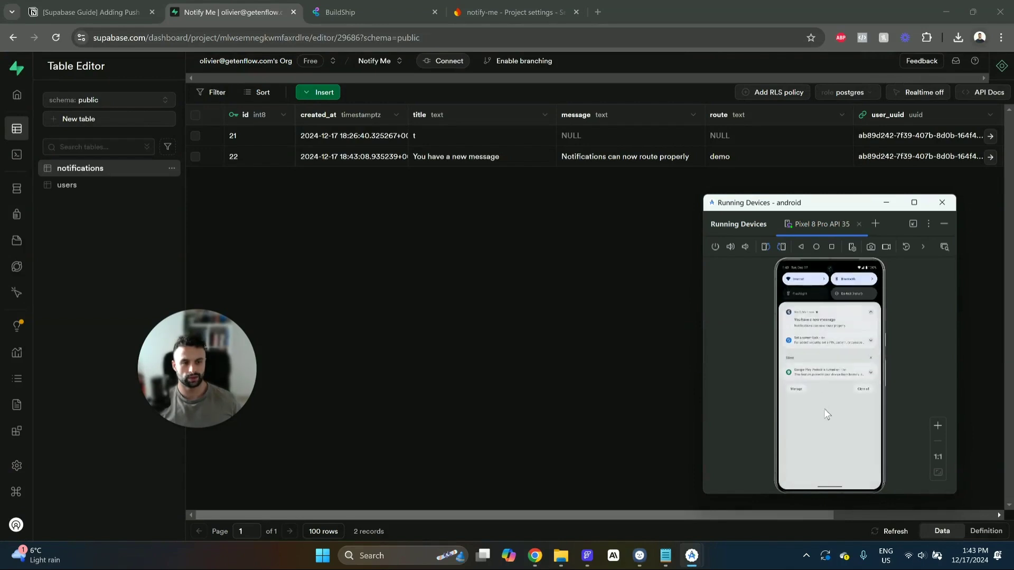
left_click(831, 330)
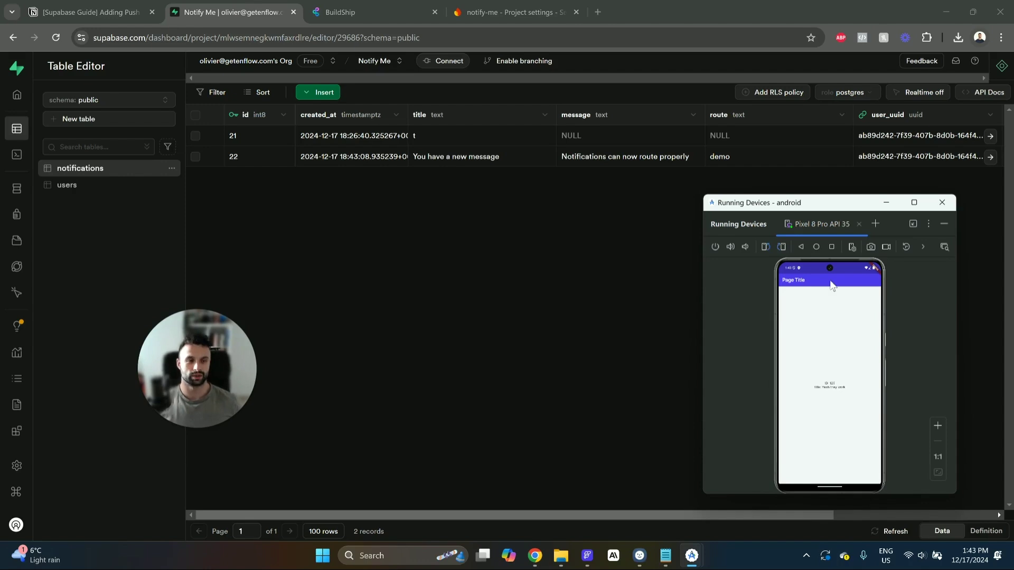
Switch to FlutterFlow and open the code of the initializeFCMHandling custom action.
left_click(550, 277)
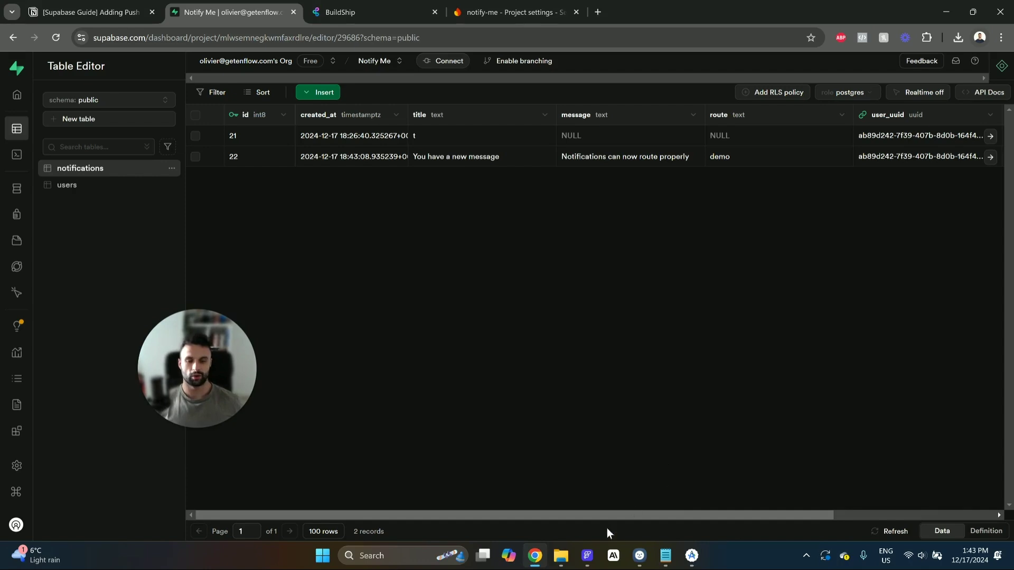
mouse_move(590, 555)
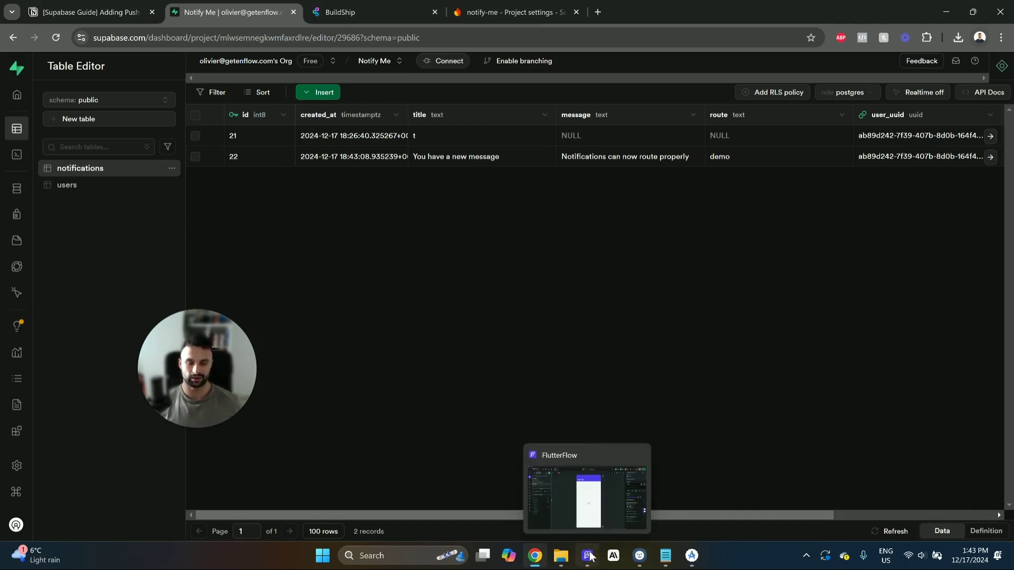
left_click(588, 556)
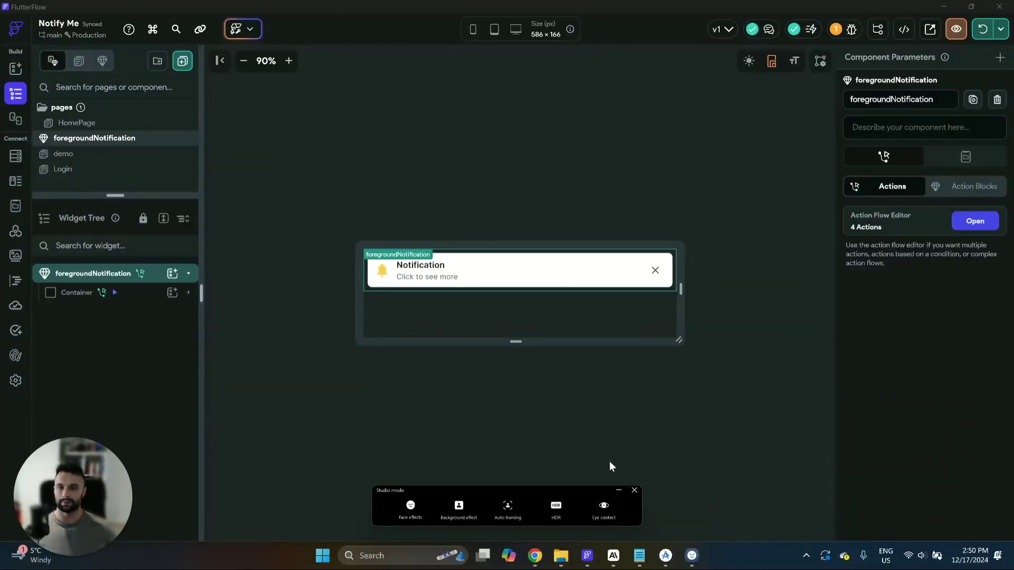
left_click(448, 435)
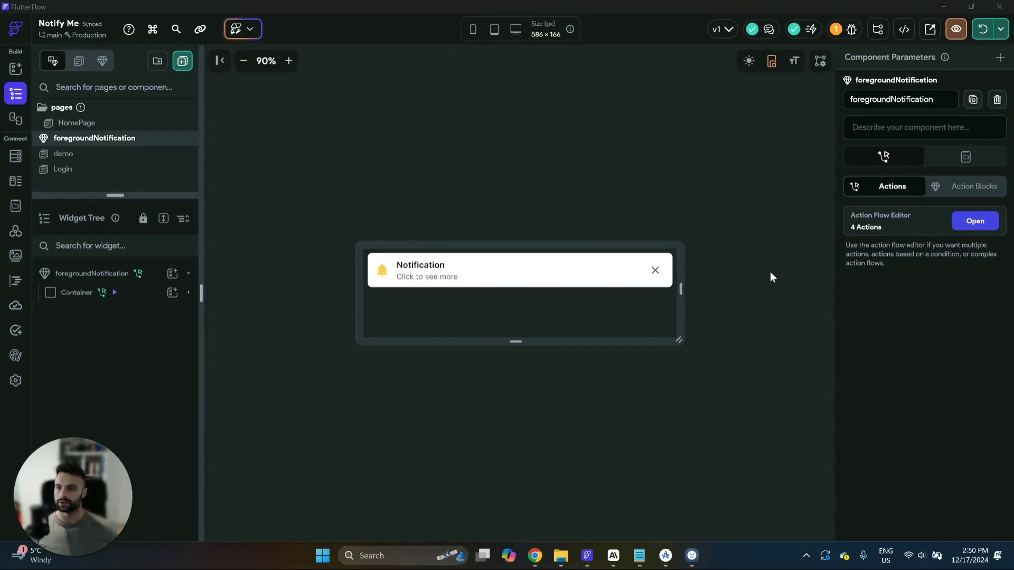
left_click(15, 286)
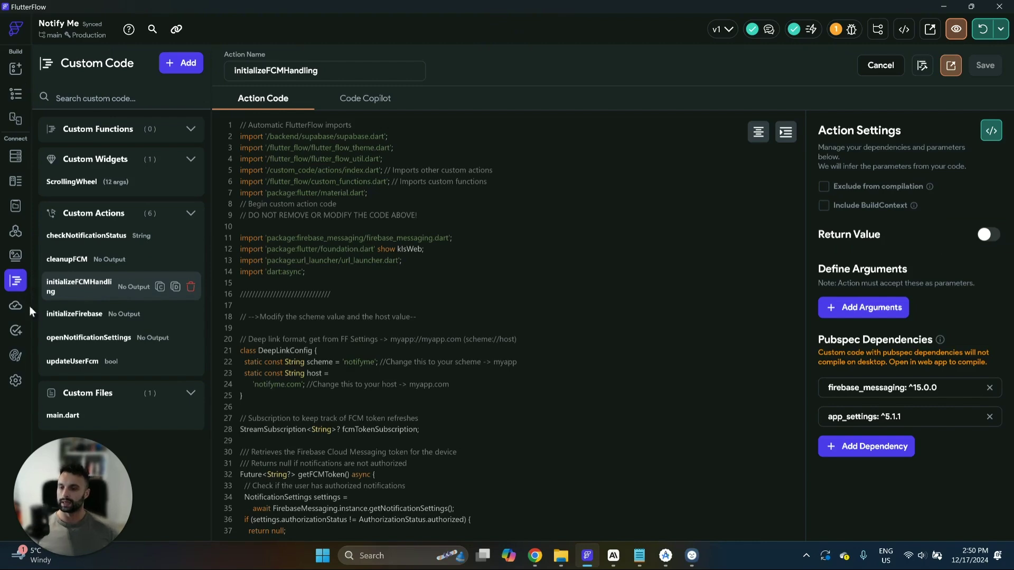
Read through the initializeFCMHandling code and highlight the "Handle foreground messages" comment.
scroll(492, 314, "down", 4)
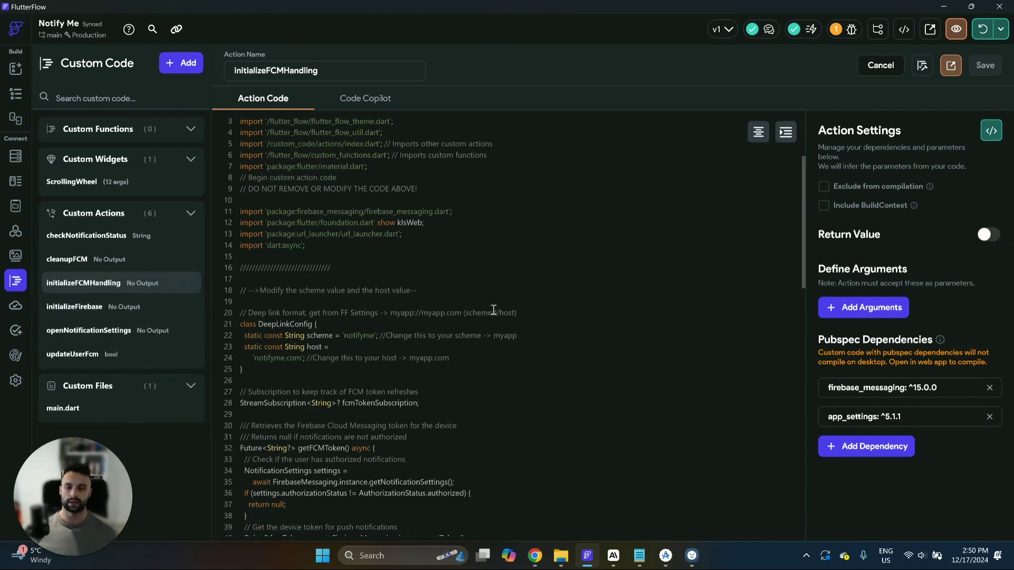
scroll(463, 289, "down", 3)
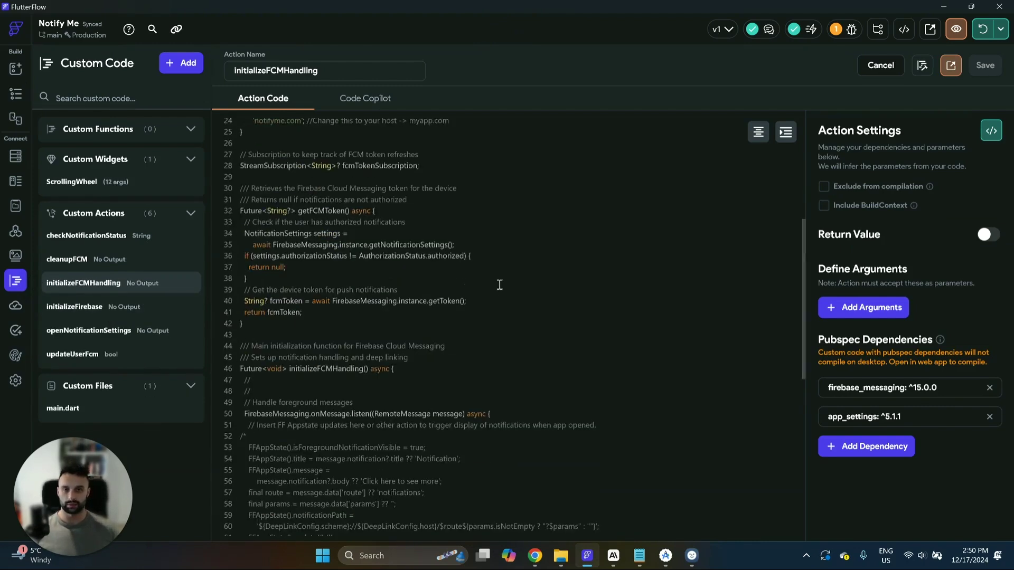
scroll(515, 243, "up", 3)
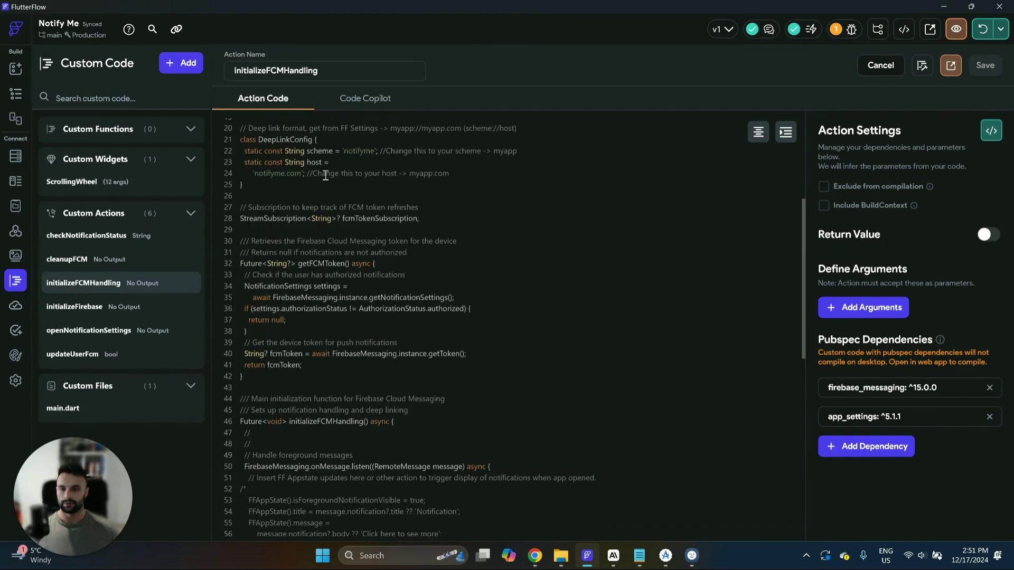
scroll(464, 296, "down", 2)
scroll(369, 306, "down", 1)
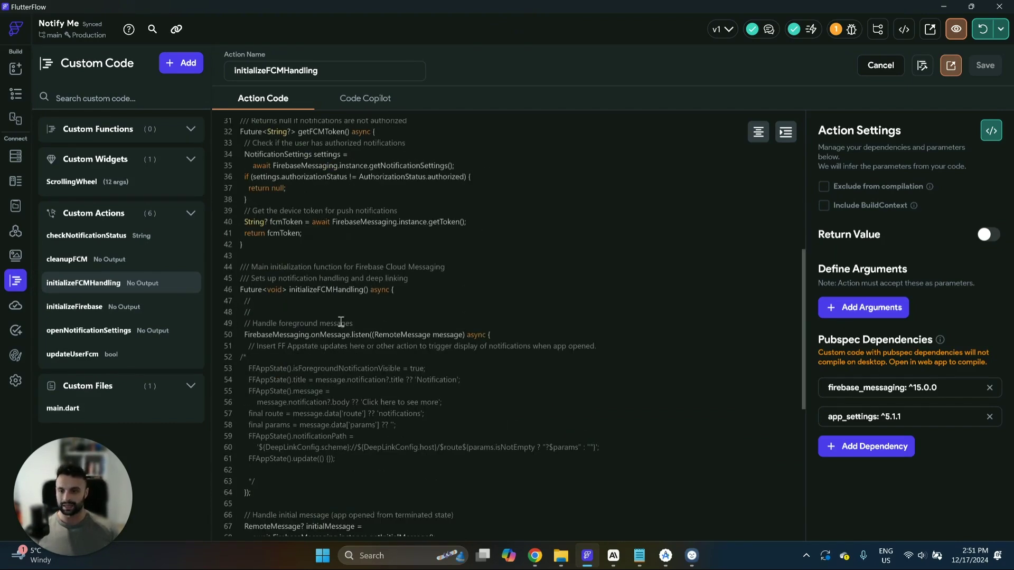
left_click_drag(354, 323, 235, 323)
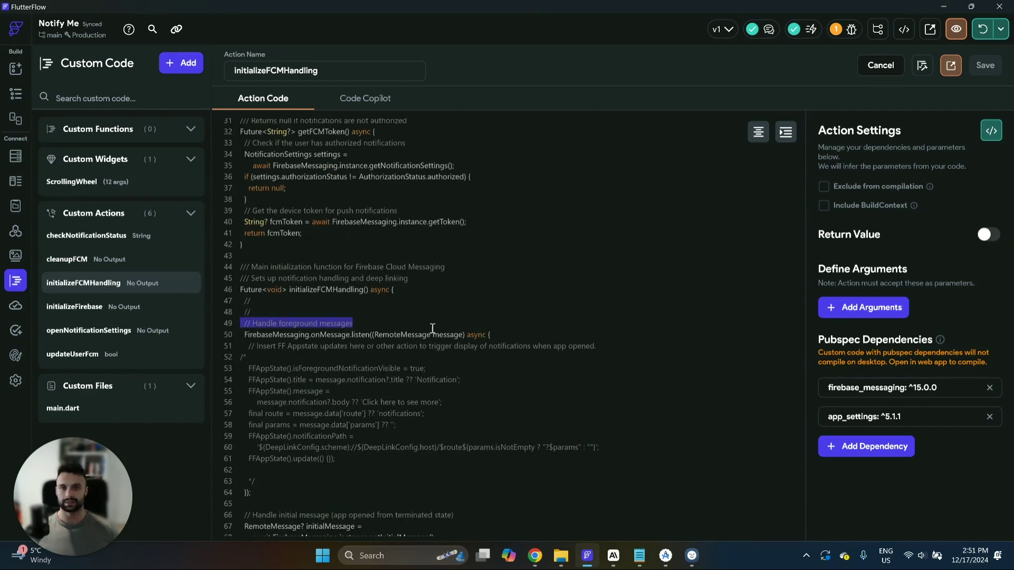
Uncomment the FFAppState update block in the foreground message listener by removing its /* and */ markers.
scroll(382, 312, "down", 2)
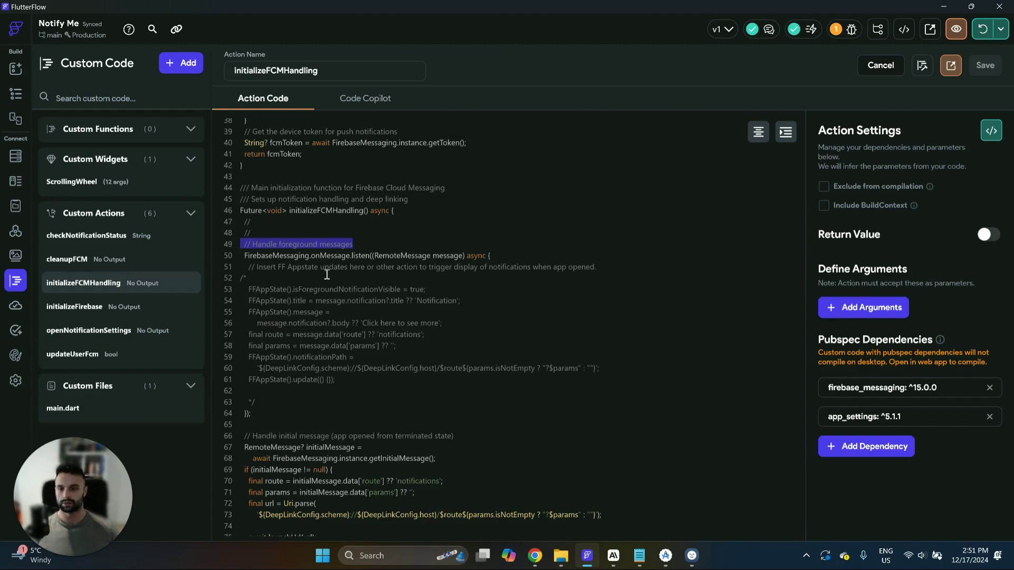
left_click_drag(242, 290, 659, 382)
left_click(403, 387)
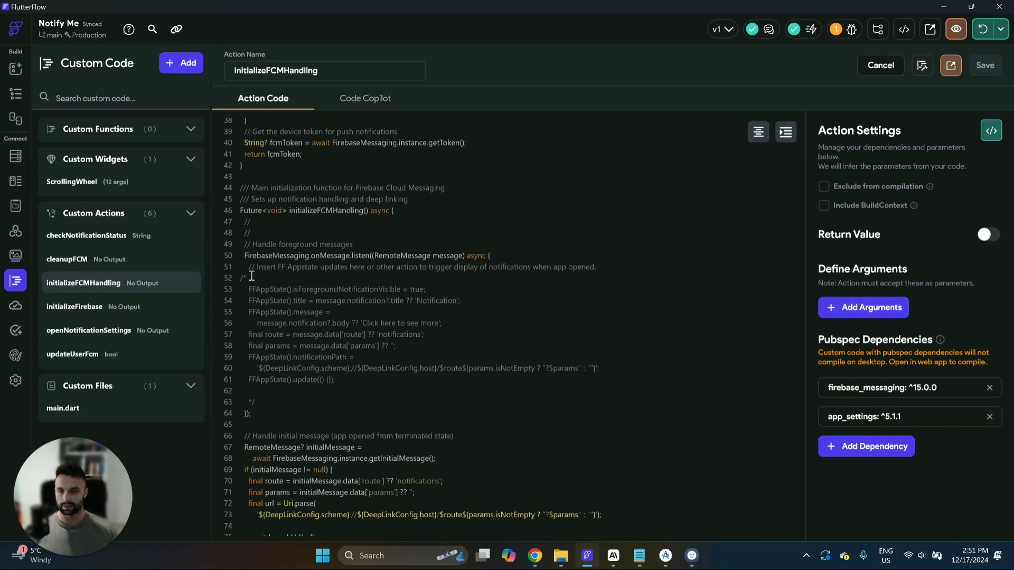
left_click_drag(247, 278, 236, 279)
key("BackSpace")
left_click_drag(256, 402, 231, 405)
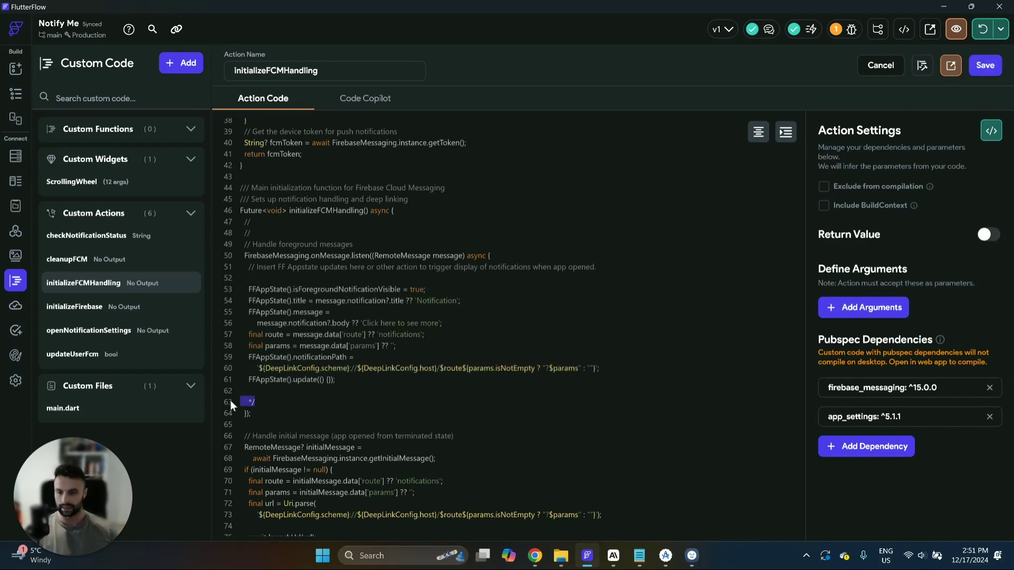
key("BackSpace")
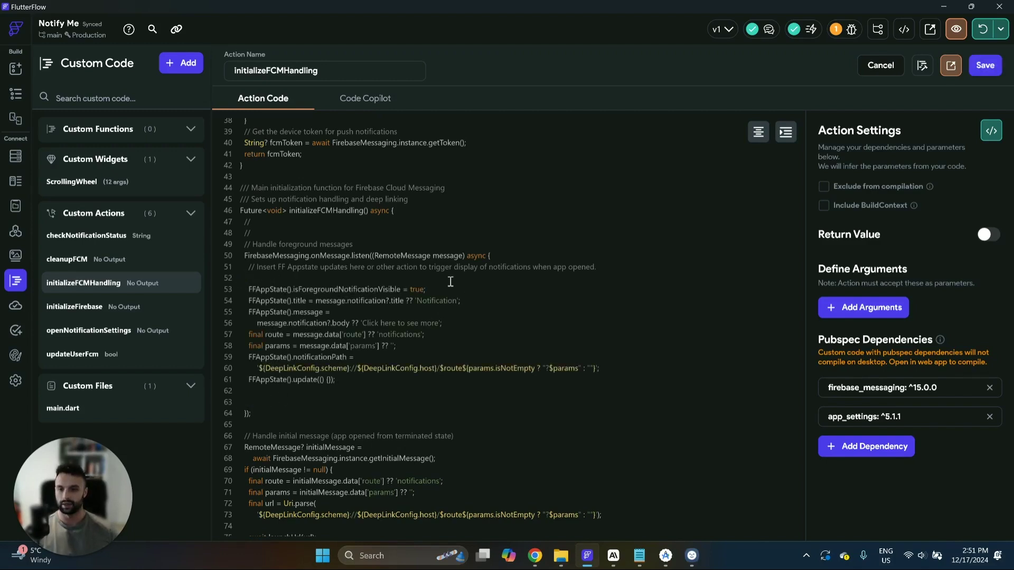
left_click(515, 277)
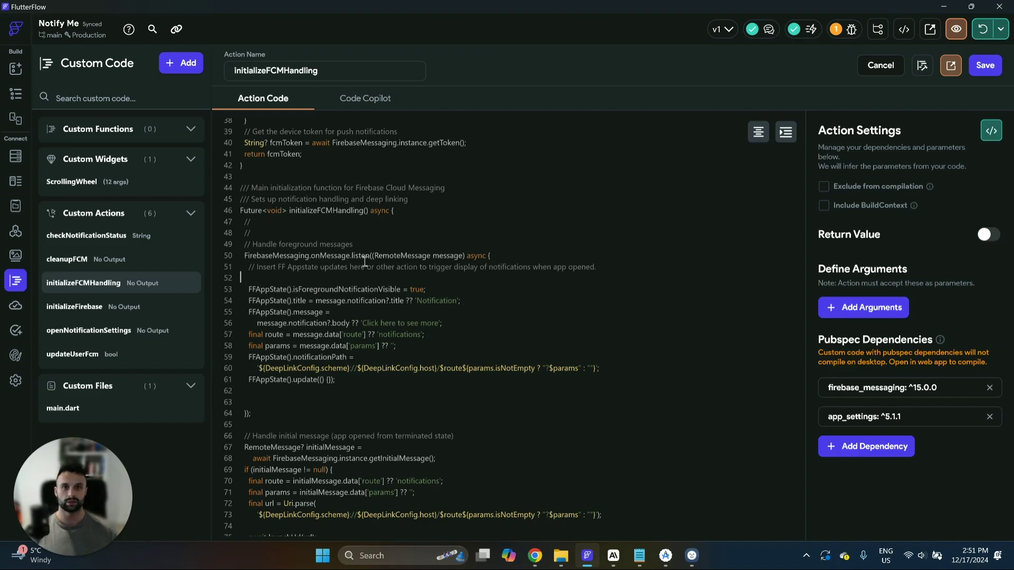
Highlight the isForegroundNotificationVisible and title app state variables in the foreground message handler.
double_click(303, 290)
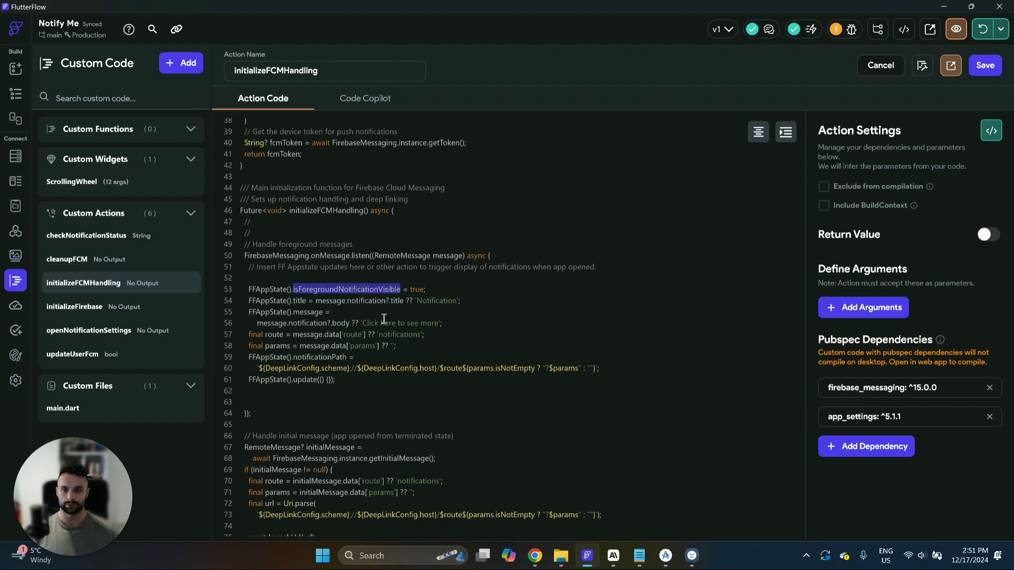
left_click(300, 301)
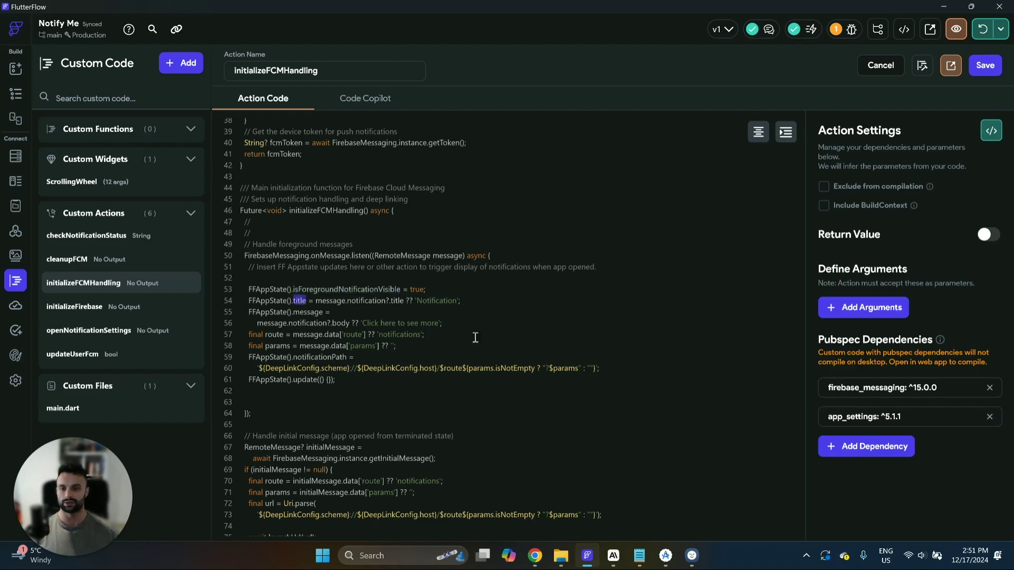
triple_click(300, 301)
left_click(366, 300)
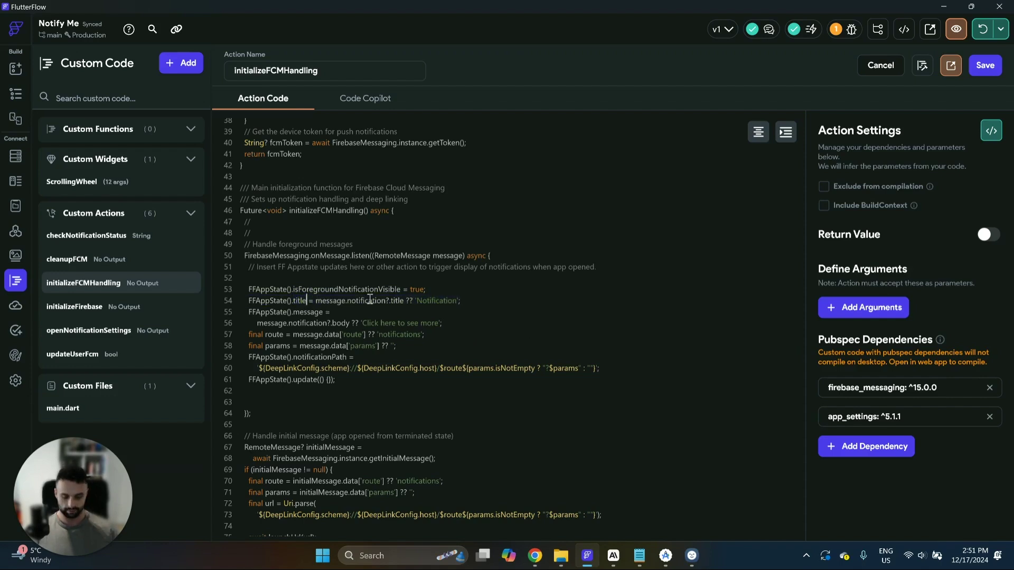
type("2")
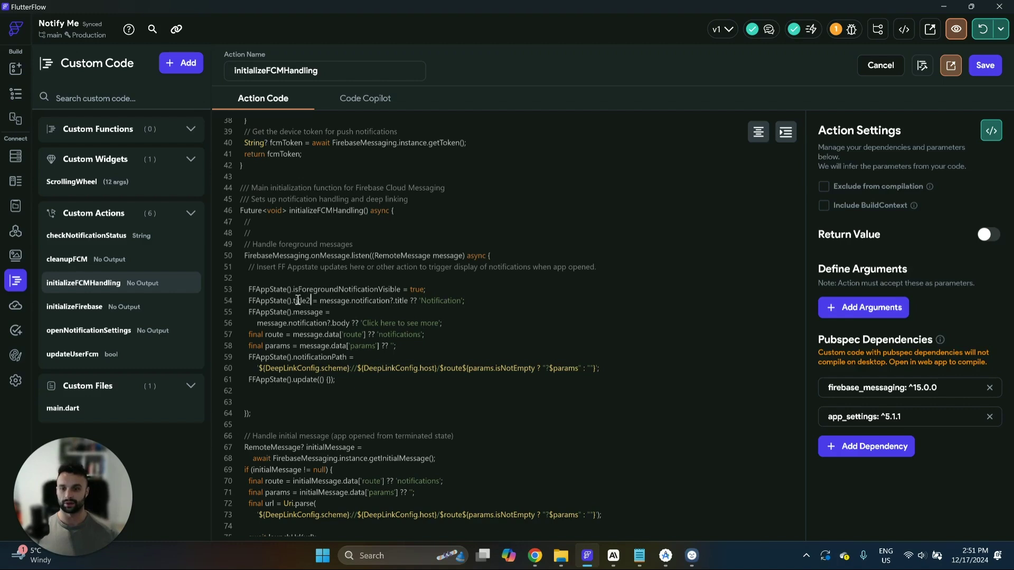
double_click(310, 302)
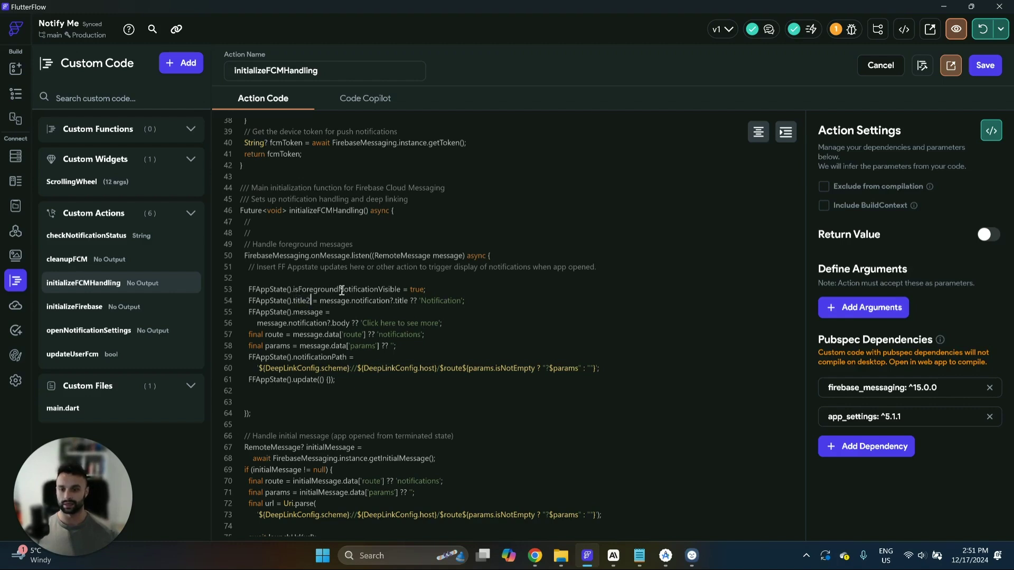
key("Right")
key("BackSpace")
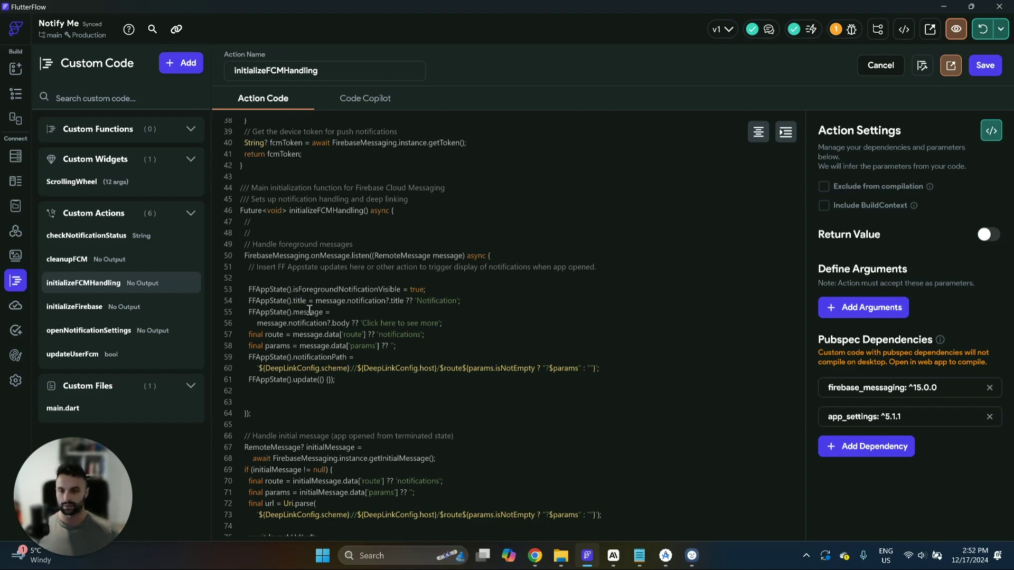
Highlight the message and notificationPath variables in the handler and save the initializeFCMHandling action.
double_click(308, 312)
scroll(311, 316, "down", 2)
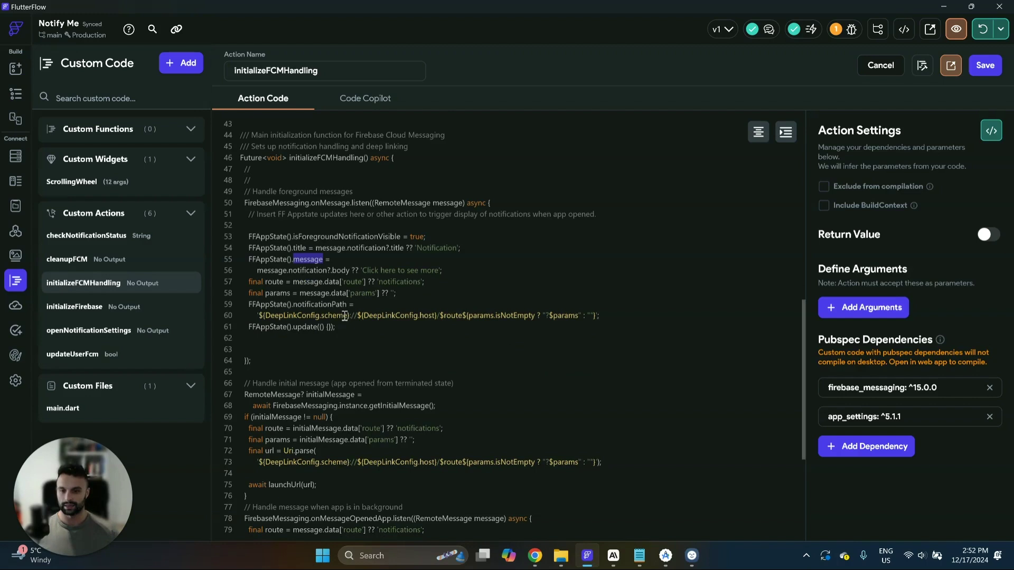
double_click(316, 306)
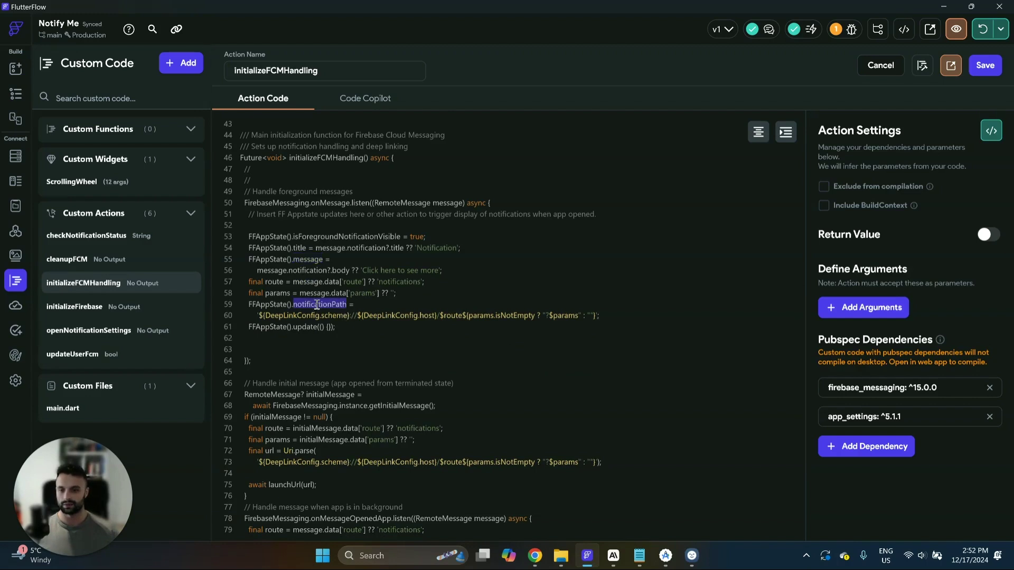
left_click(985, 65)
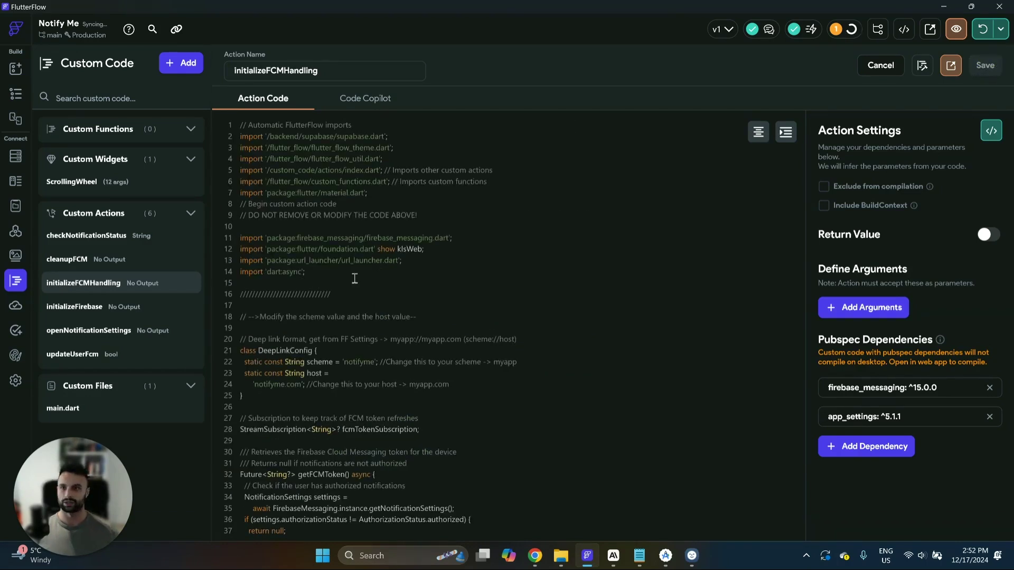
Open the App State variables to check the fields used by the foreground message handler.
left_click(15, 207)
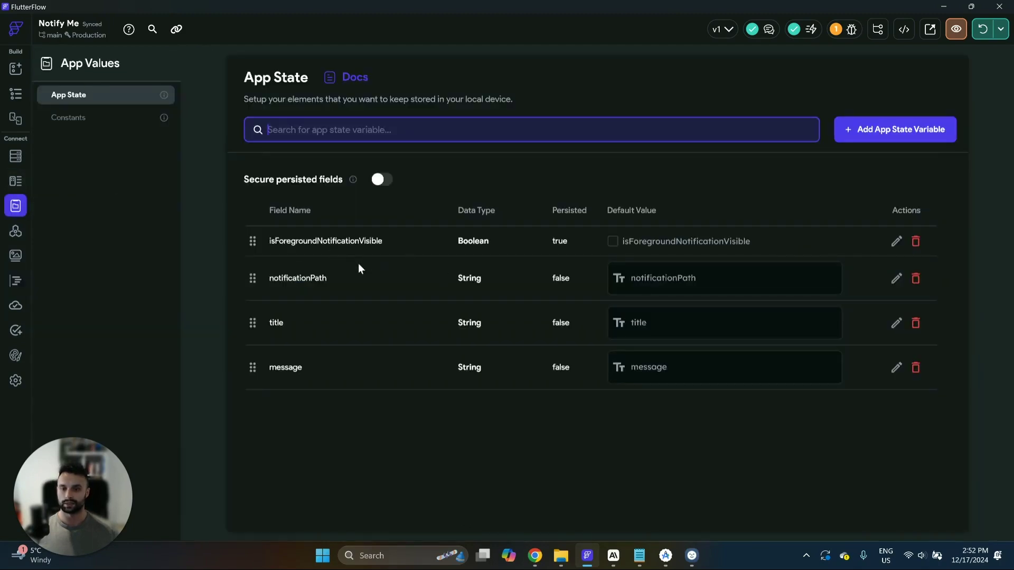
left_click(550, 431)
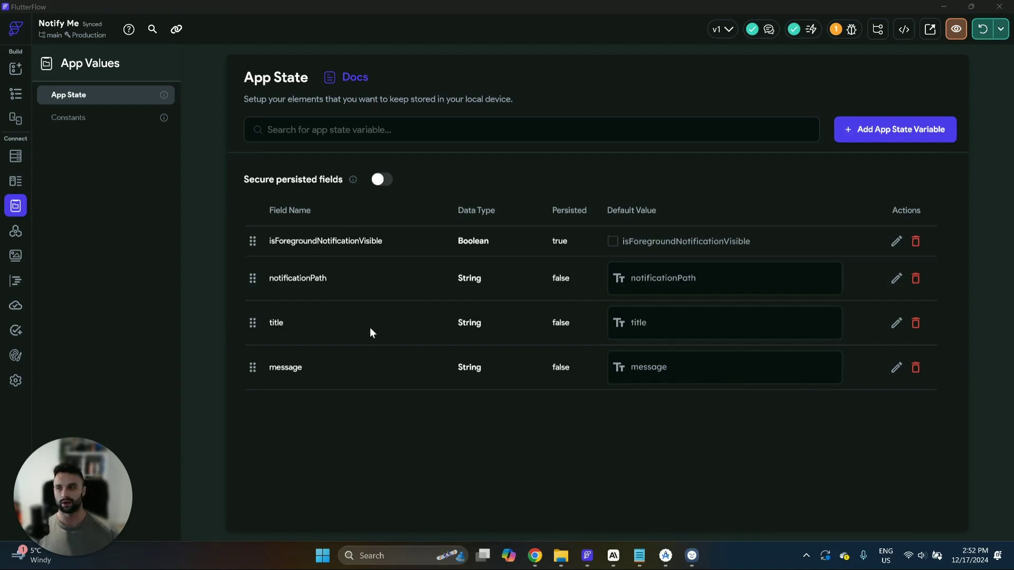
Open the foregroundNotification component and inspect the on-tap action of its Container.
left_click(15, 94)
mouse_move(127, 195)
left_mouse_down()
mouse_move(126, 136)
mouse_move(115, 180)
left_mouse_up()
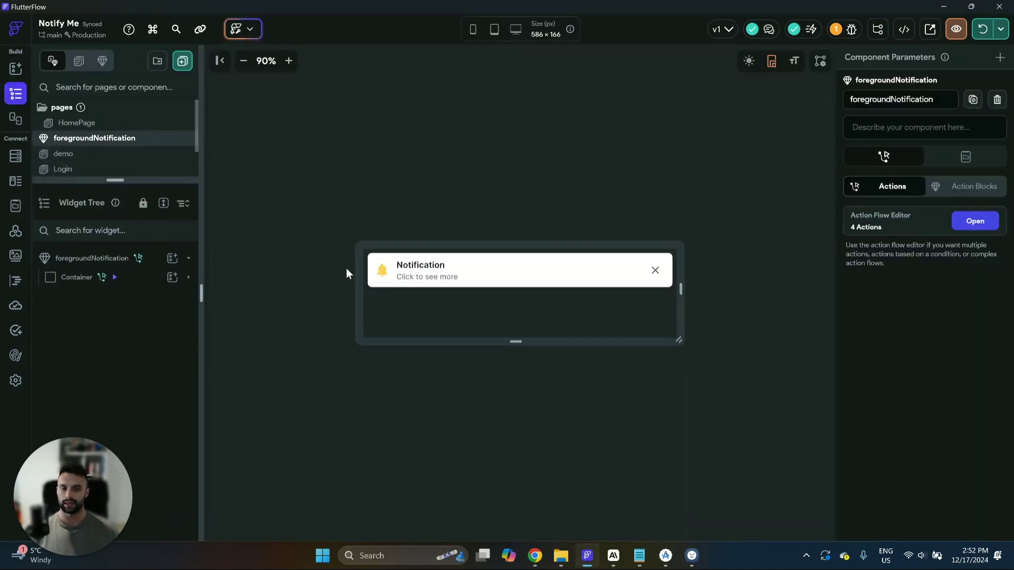
left_click(372, 284)
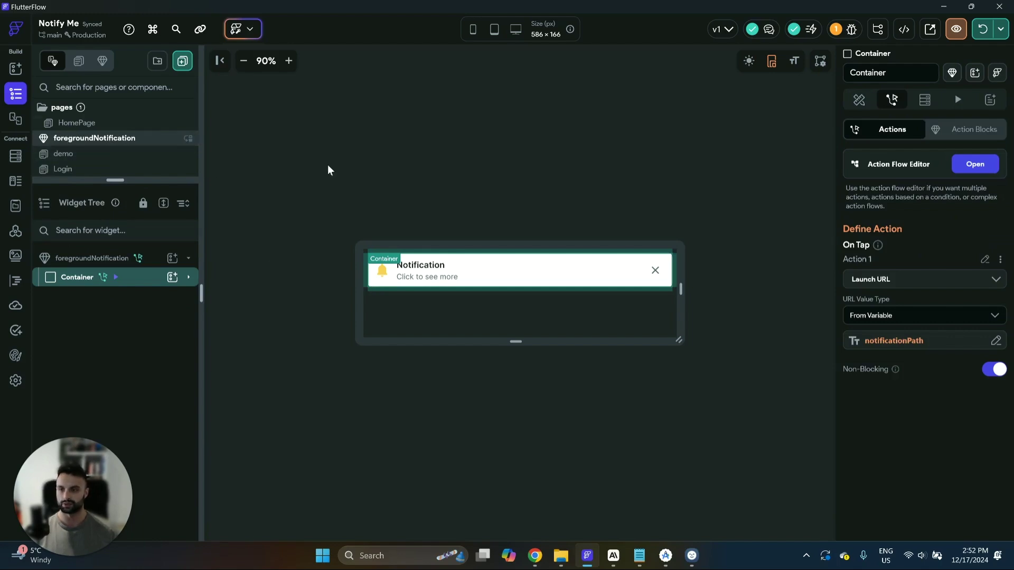
left_click(763, 295)
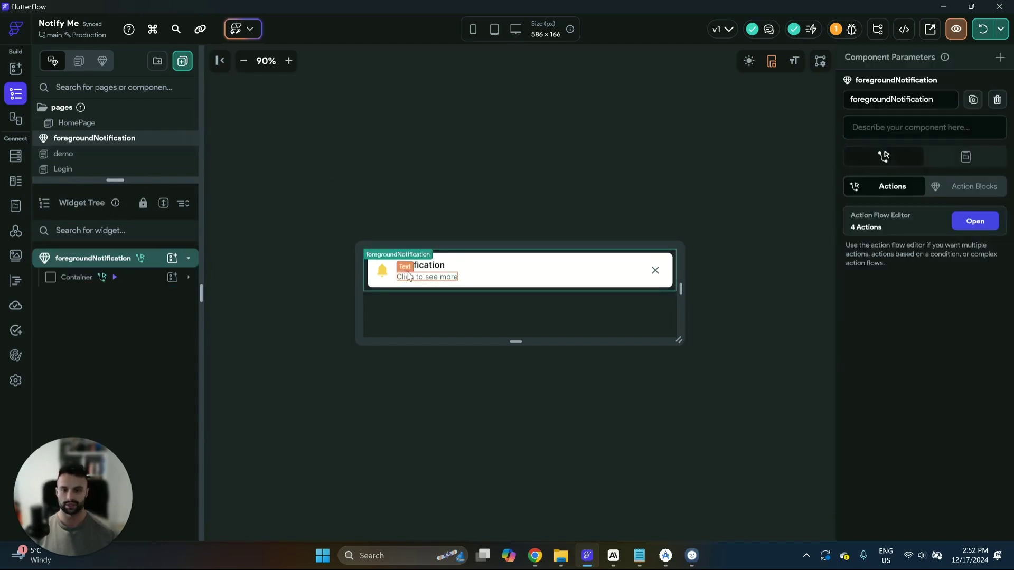
Inspect the variable bindings of the notification's title and message texts, leaving them as they are.
left_click(422, 271)
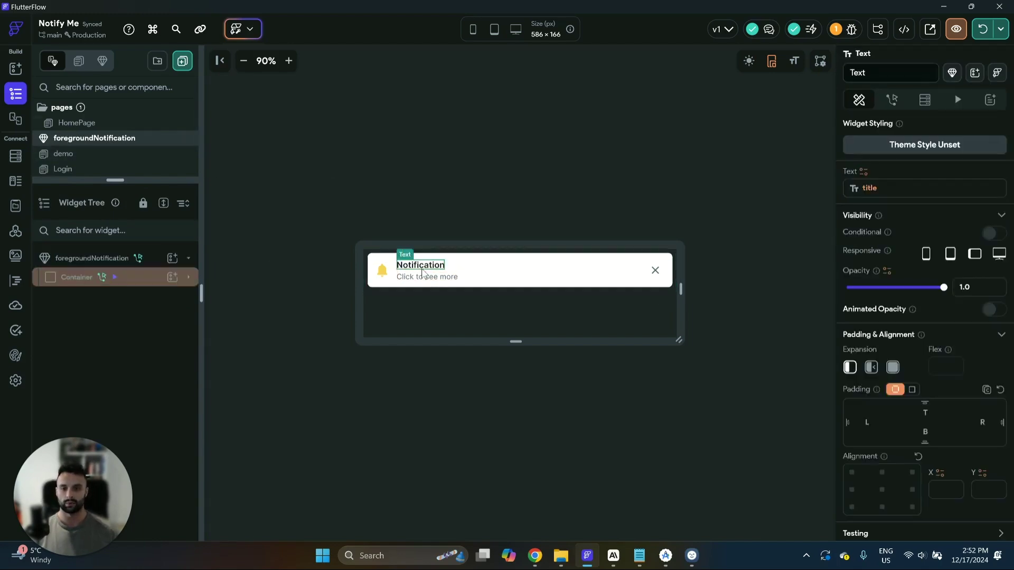
left_click(880, 192)
left_click(622, 243)
left_click(431, 277)
left_click(862, 192)
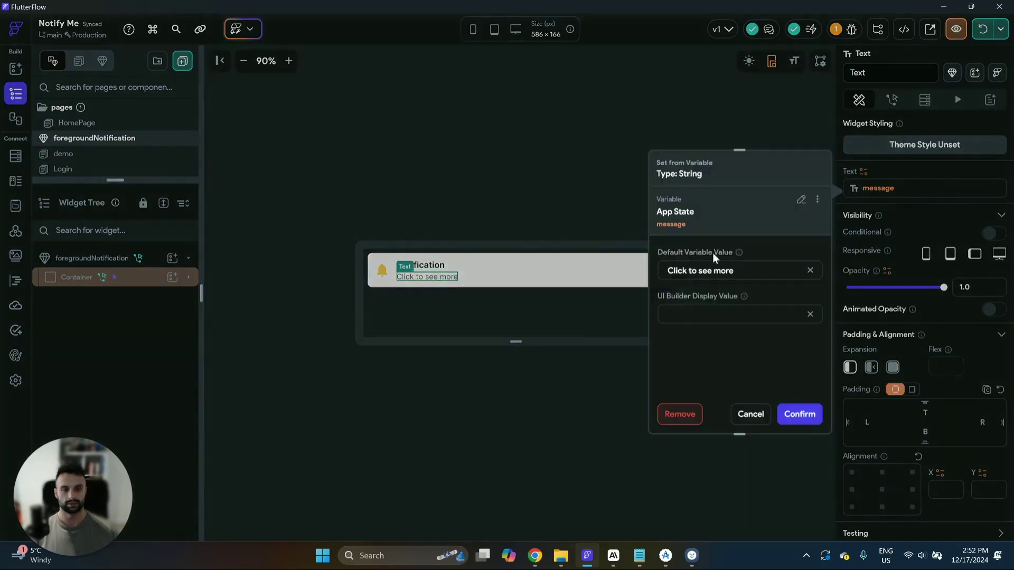
left_click(589, 180)
Review the close icon button's on-tap action flow and the settings of its Update App State action.
left_click(656, 273)
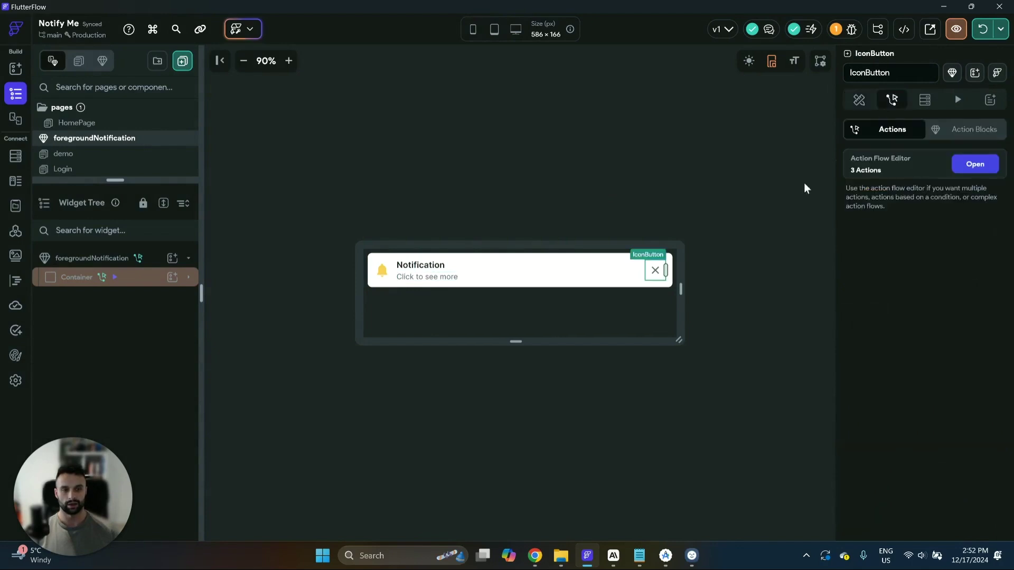
left_click(989, 168)
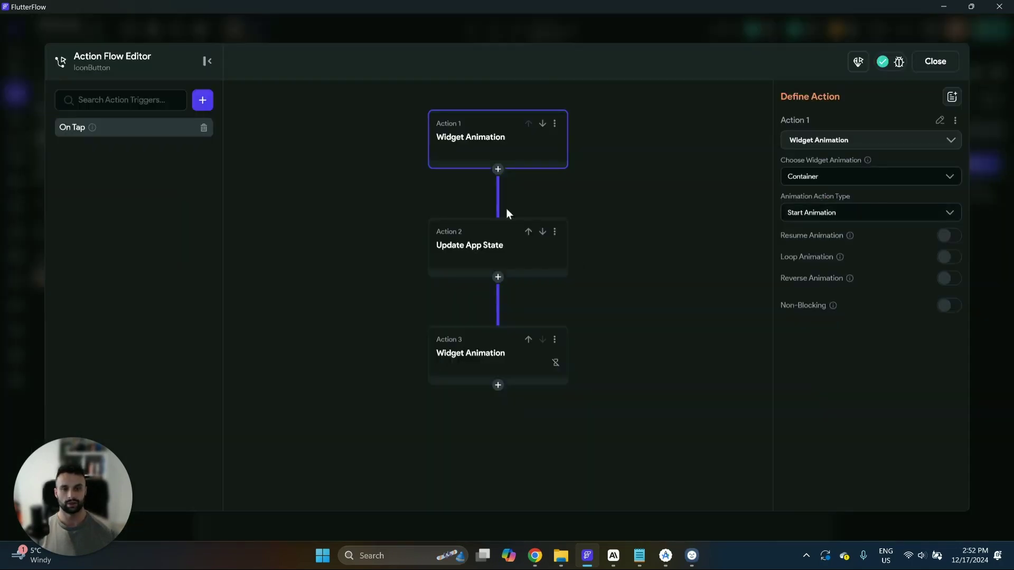
left_click(481, 250)
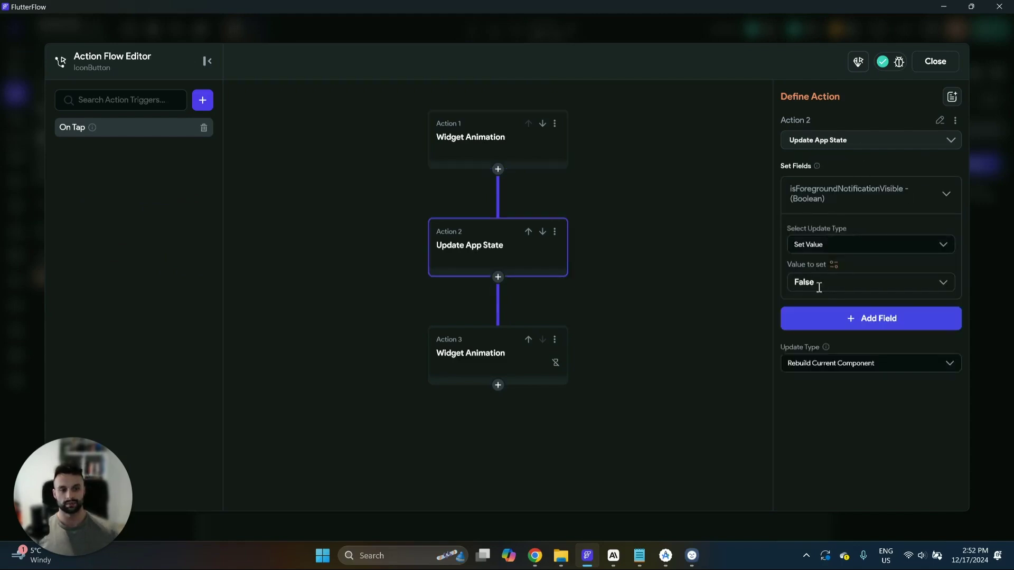
left_click(935, 61)
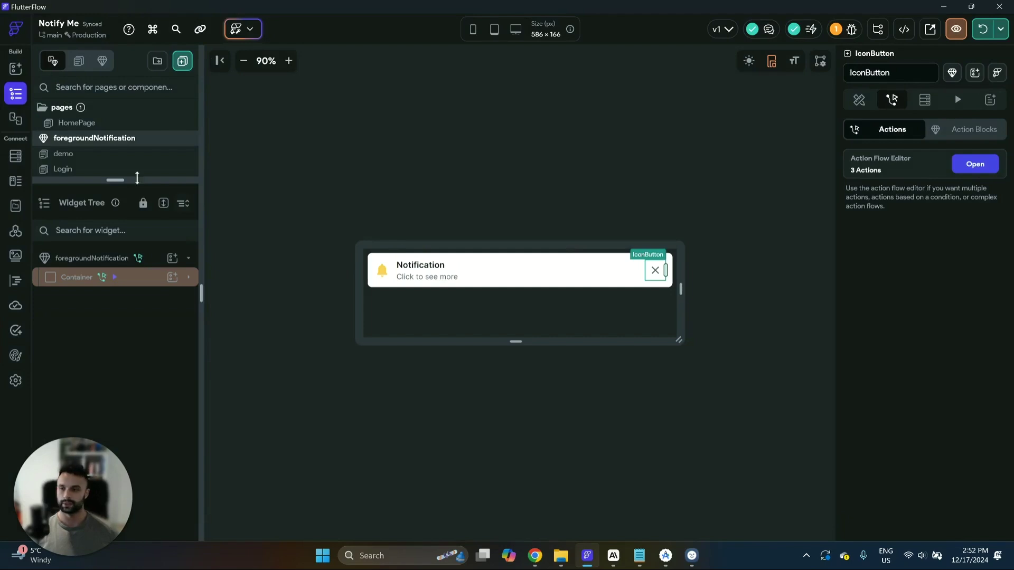
Open HomePage and inspect the conditional visibility variable of the foregroundNotification component in its Stack.
left_click(97, 123)
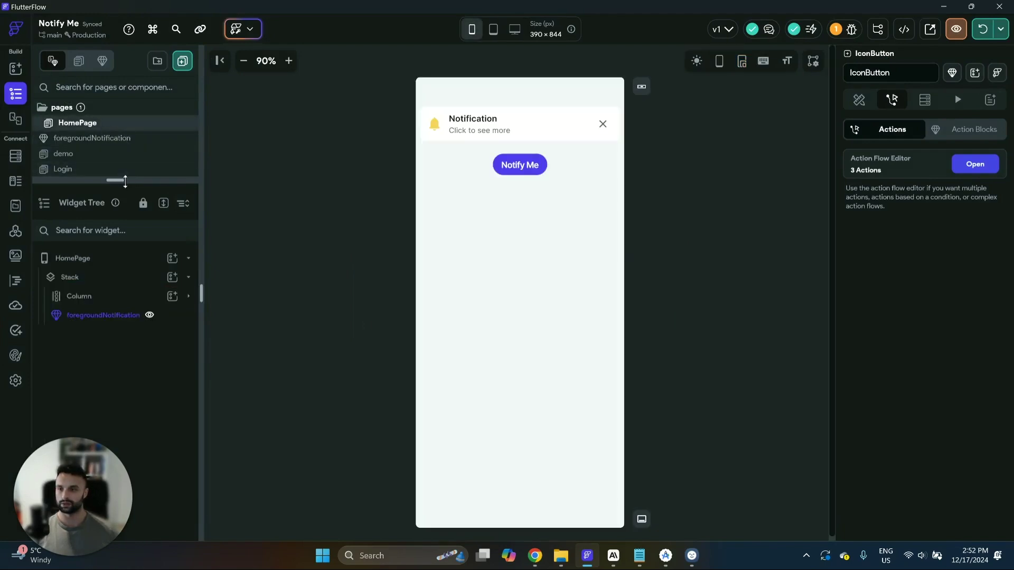
mouse_move(125, 181)
left_mouse_down()
mouse_move(142, 306)
mouse_move(145, 206)
mouse_move(126, 188)
left_mouse_up()
left_click(80, 323)
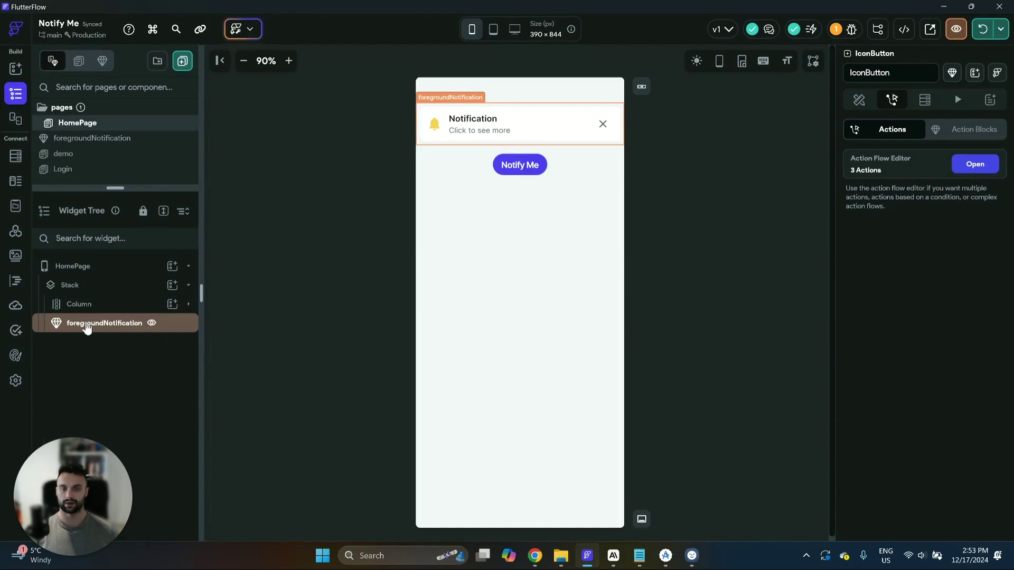
left_click(77, 323)
left_click(79, 323)
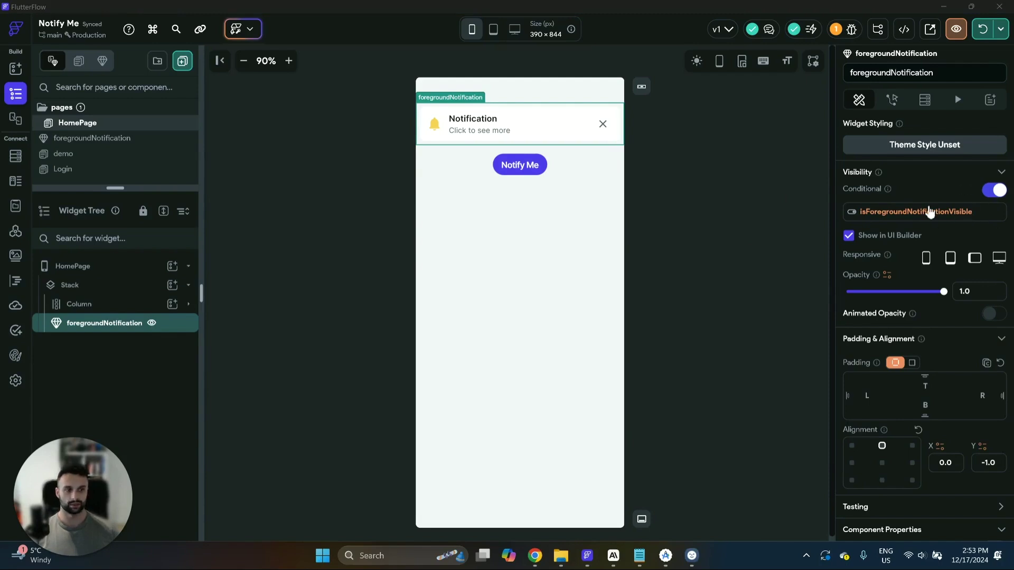
left_click(923, 216)
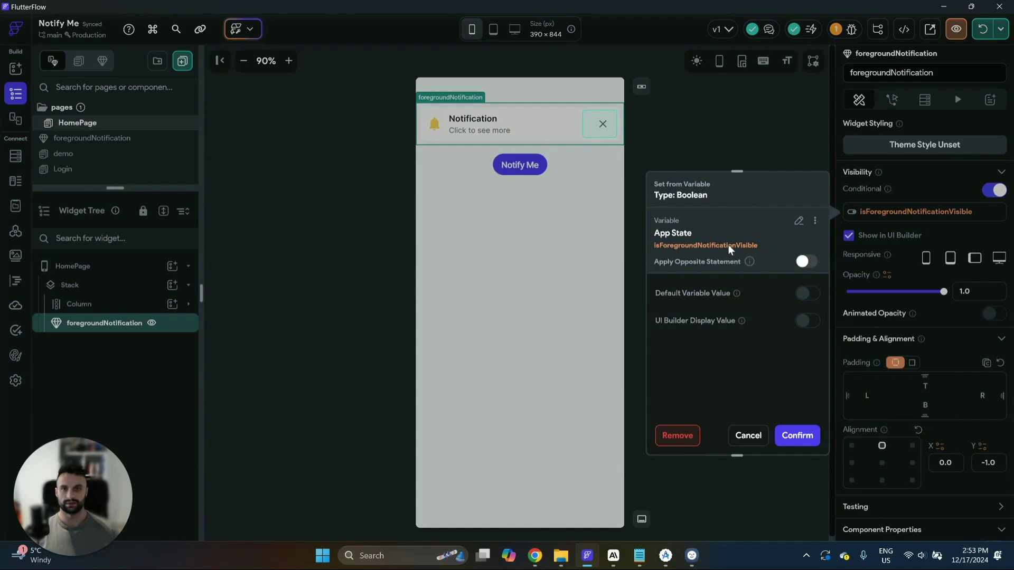
left_click(796, 434)
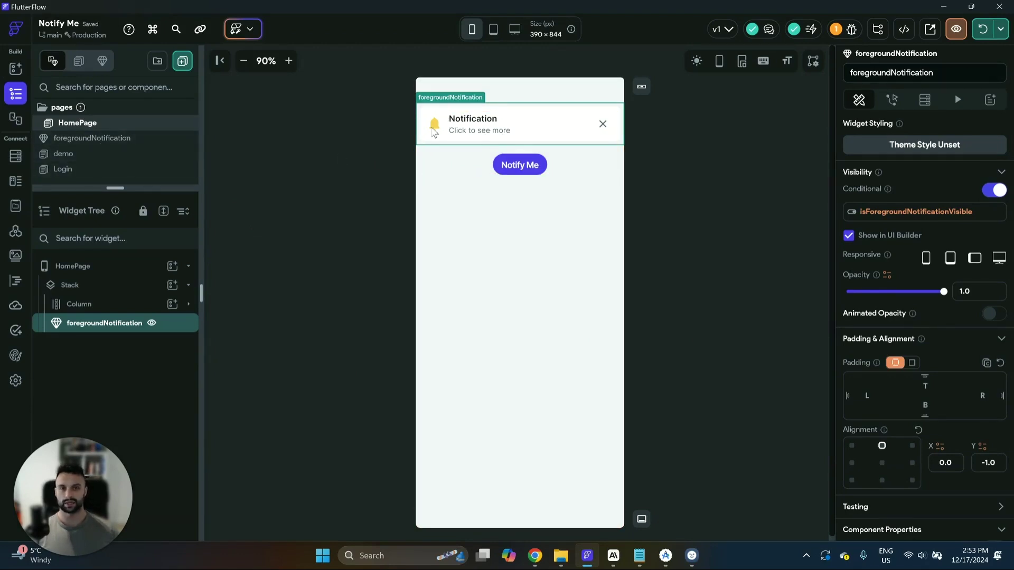
Open the foregroundNotification component's On Initialization action flow and inspect its Wait and first Widget Animation actions.
left_click(114, 138)
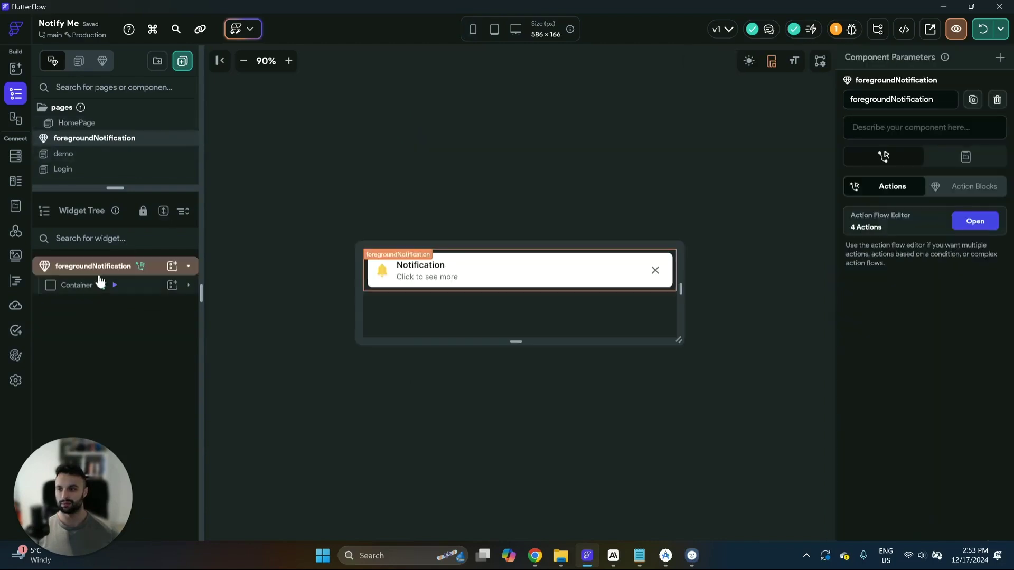
left_click(85, 266)
left_click(982, 222)
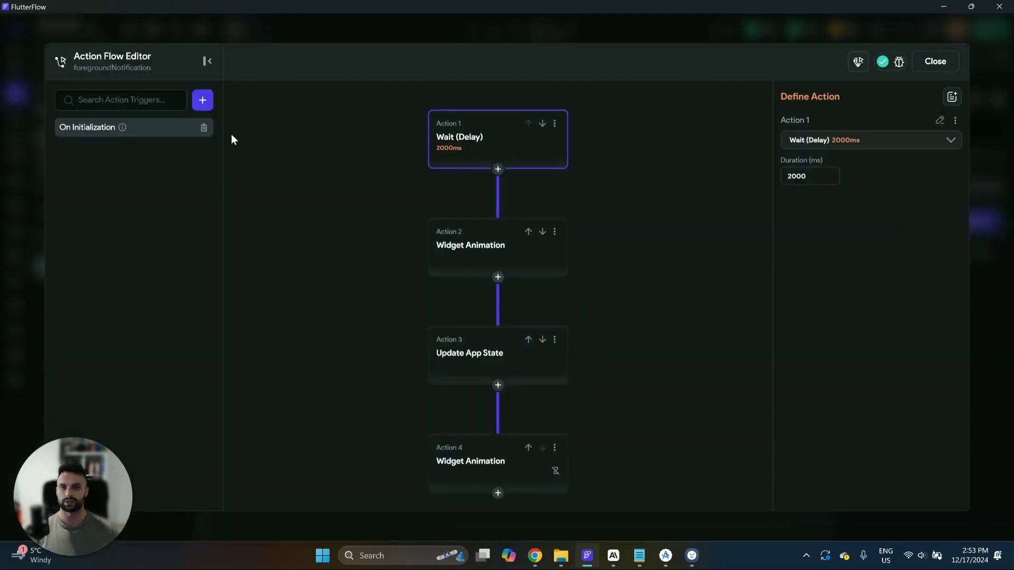
left_click(456, 252)
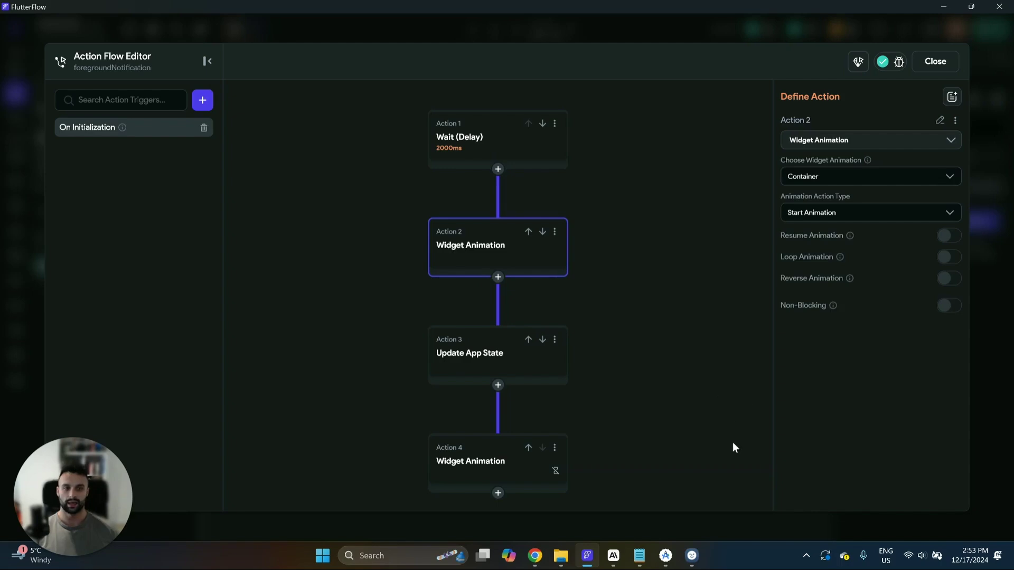
scroll(638, 376, "down", 2)
Review the set fields of the initialization flow's Update App State action and the final Widget Animation settings.
left_click(570, 265)
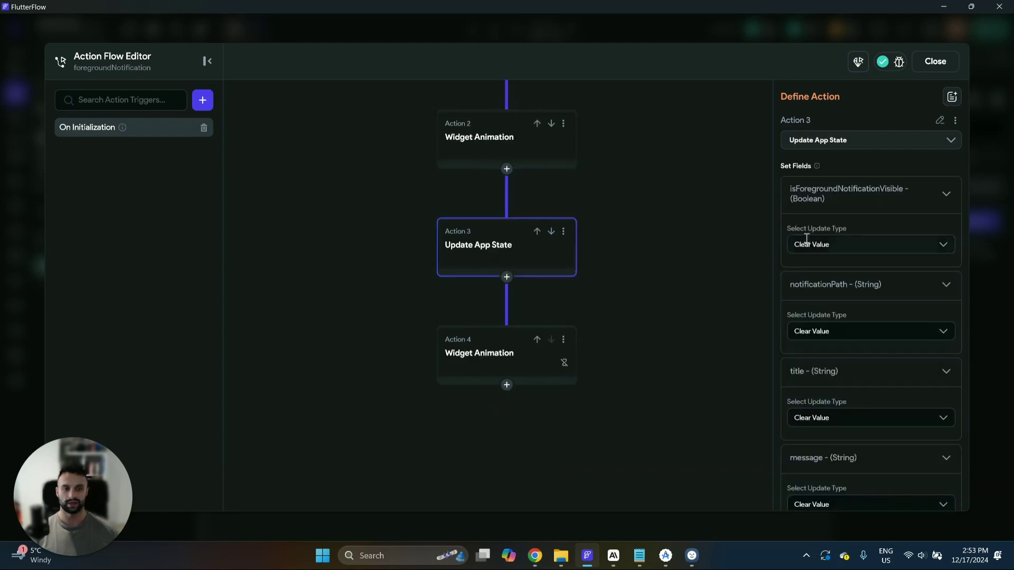
left_click(812, 199)
left_click(818, 229)
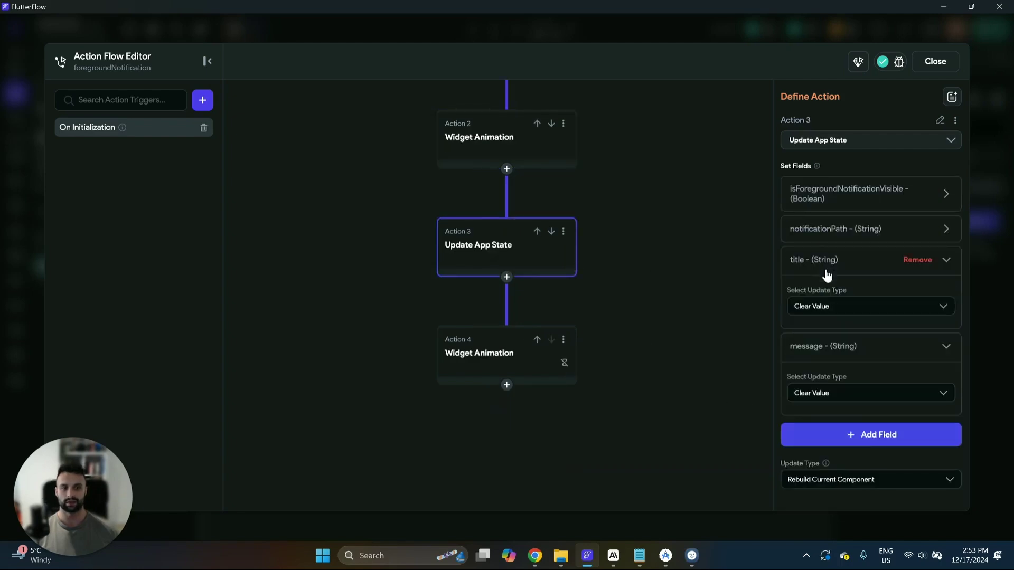
left_click(822, 264)
left_click(830, 295)
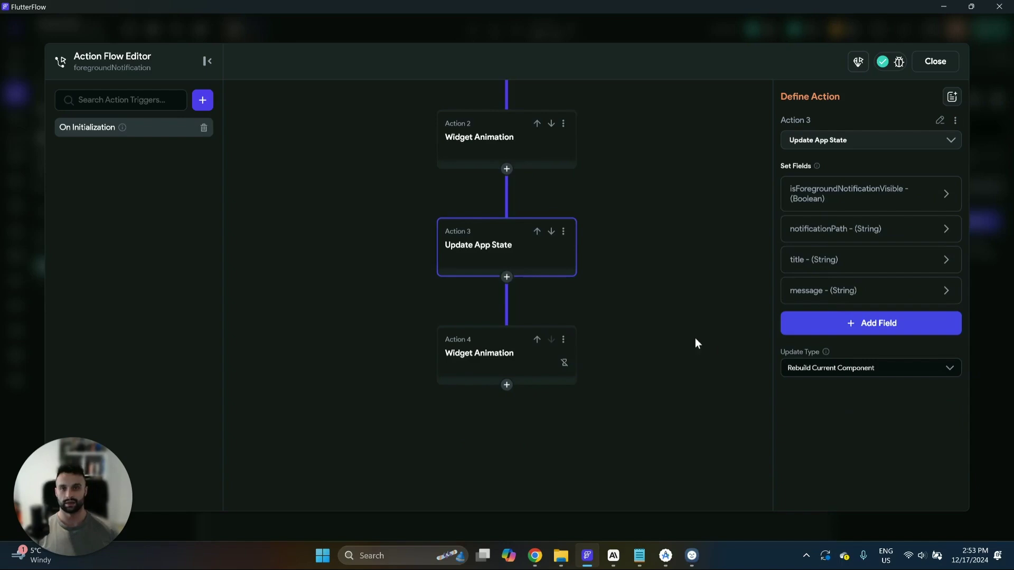
left_click(499, 354)
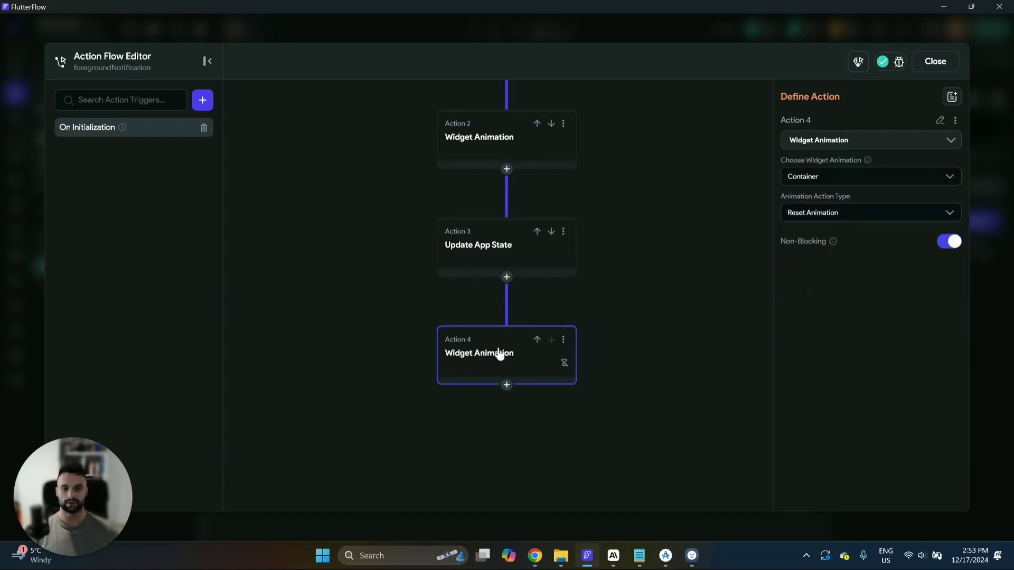
left_click(735, 224)
left_click(939, 63)
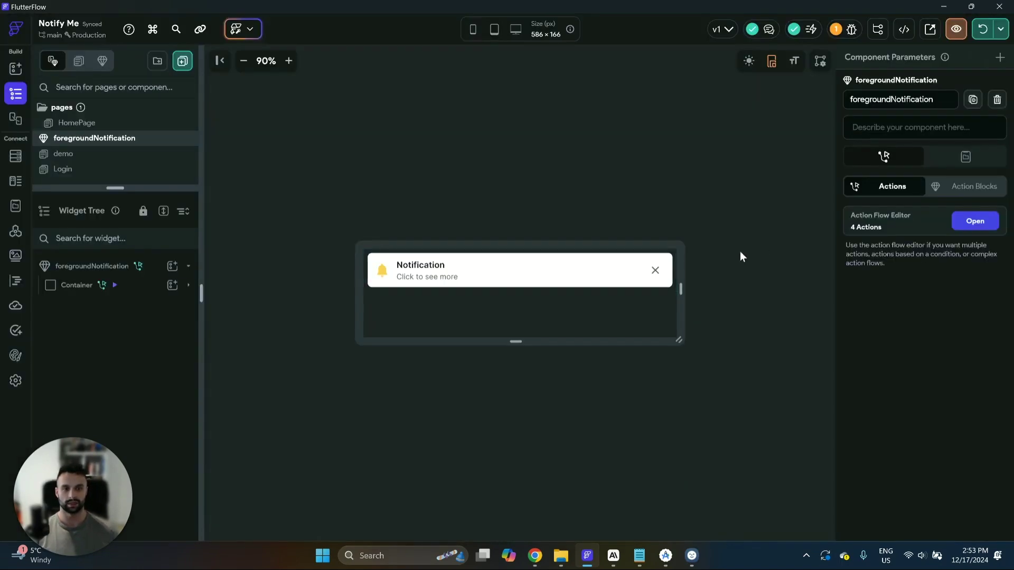
Bring up the Android emulator's Running Devices window beside the component and switch to the Supabase notifications table in Chrome.
left_click_drag(151, 188, 154, 407)
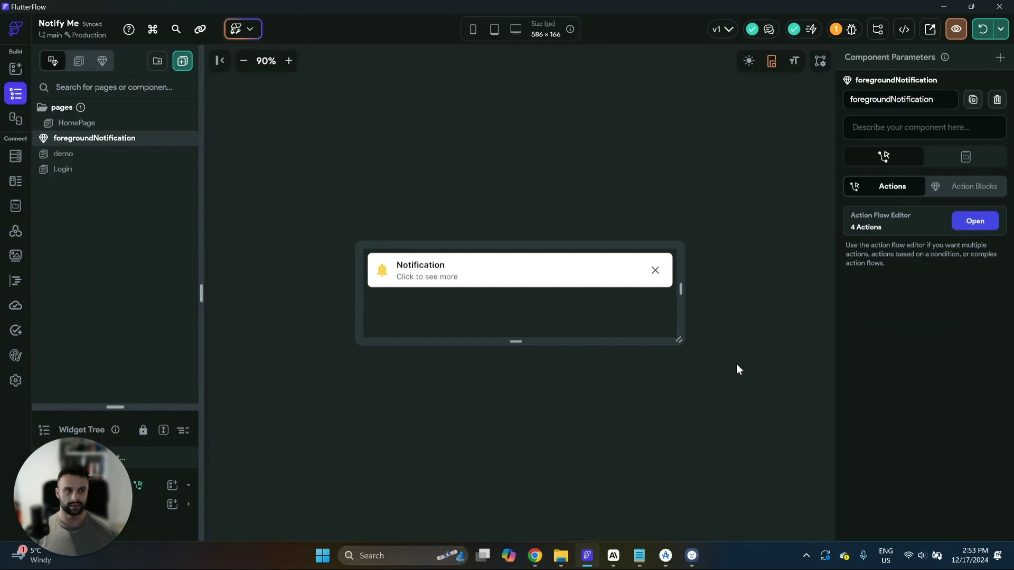
mouse_move(660, 553)
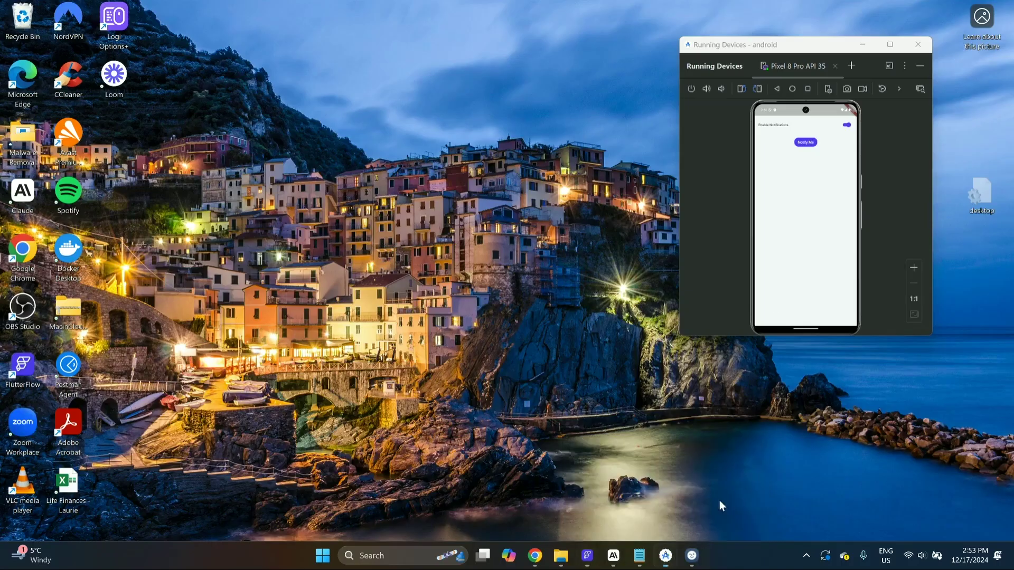
left_click(719, 500)
left_click_drag(787, 44, 809, 167)
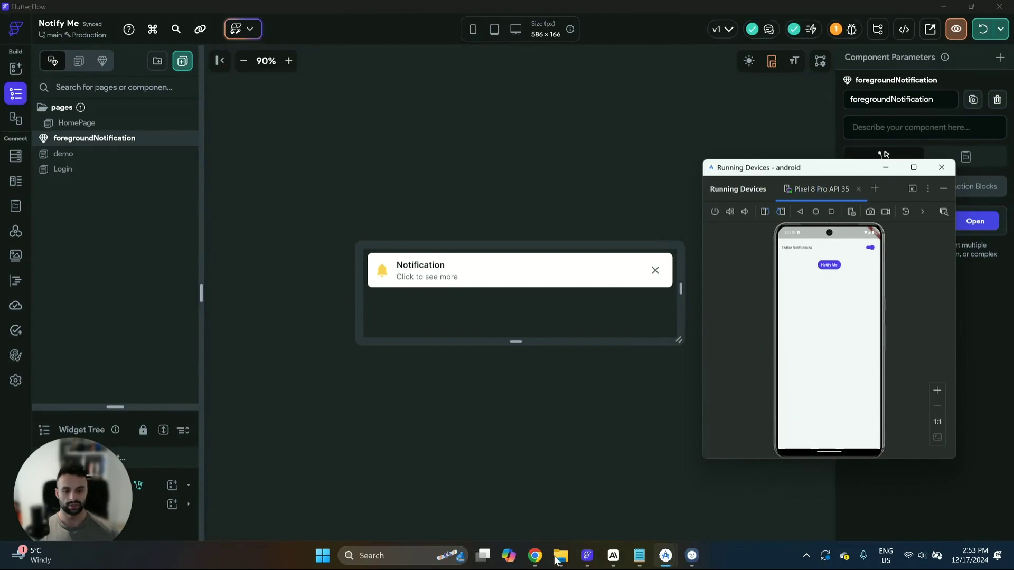
mouse_move(535, 556)
left_click(543, 495)
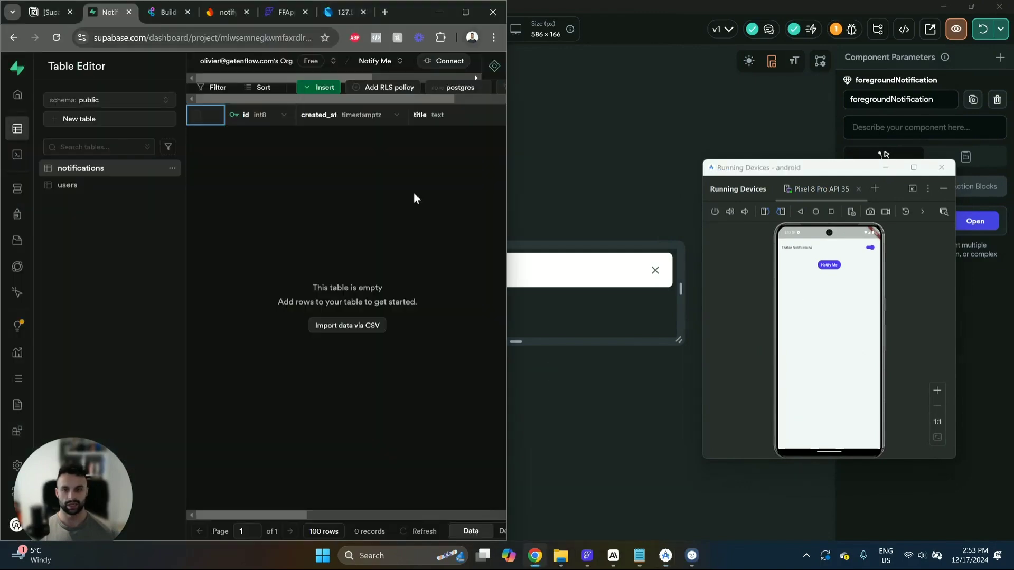
Begin a new notifications row with title "In app notification", message "Hey there" and route "demo".
left_click(325, 90)
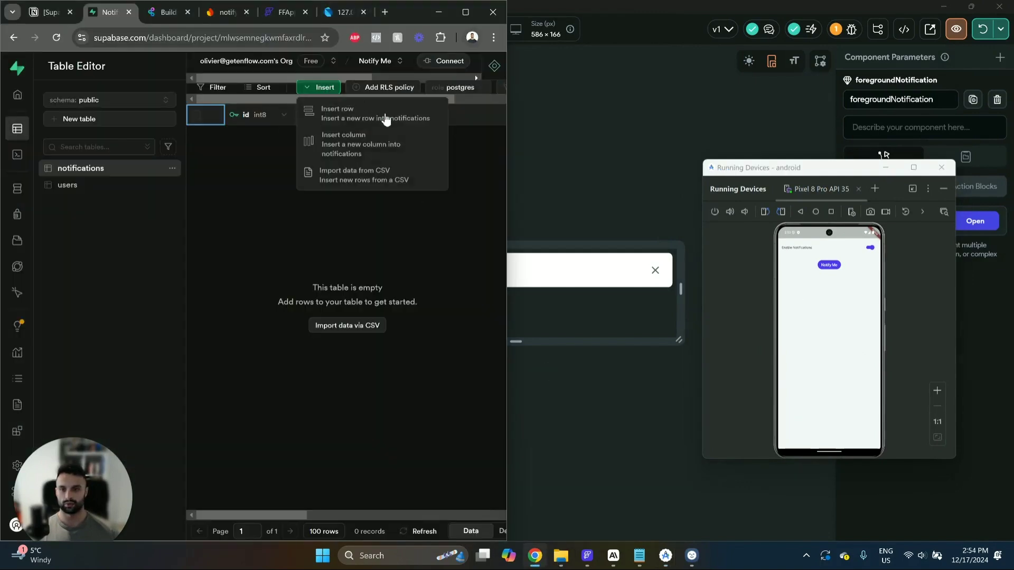
left_click(355, 112)
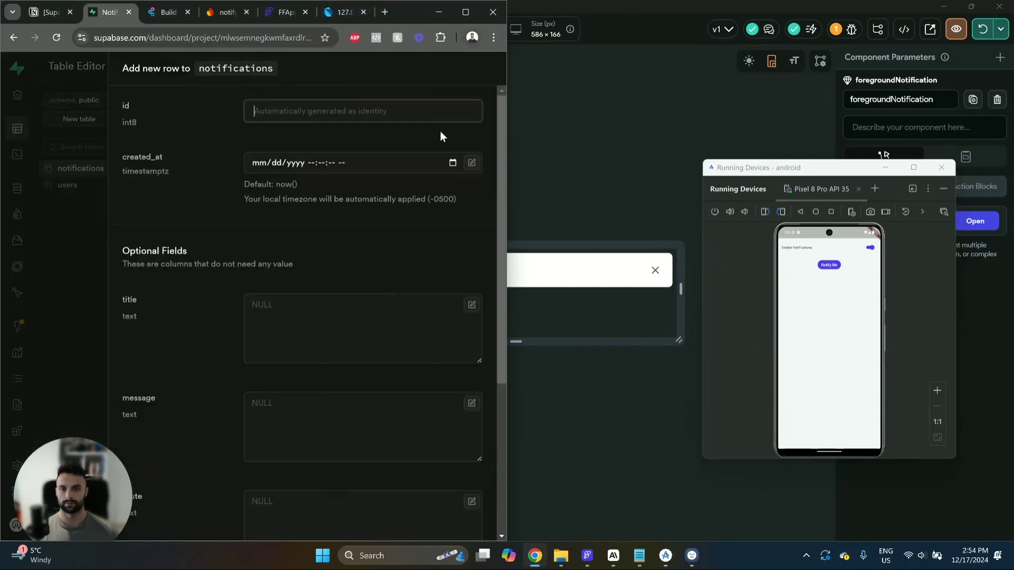
left_click(290, 351)
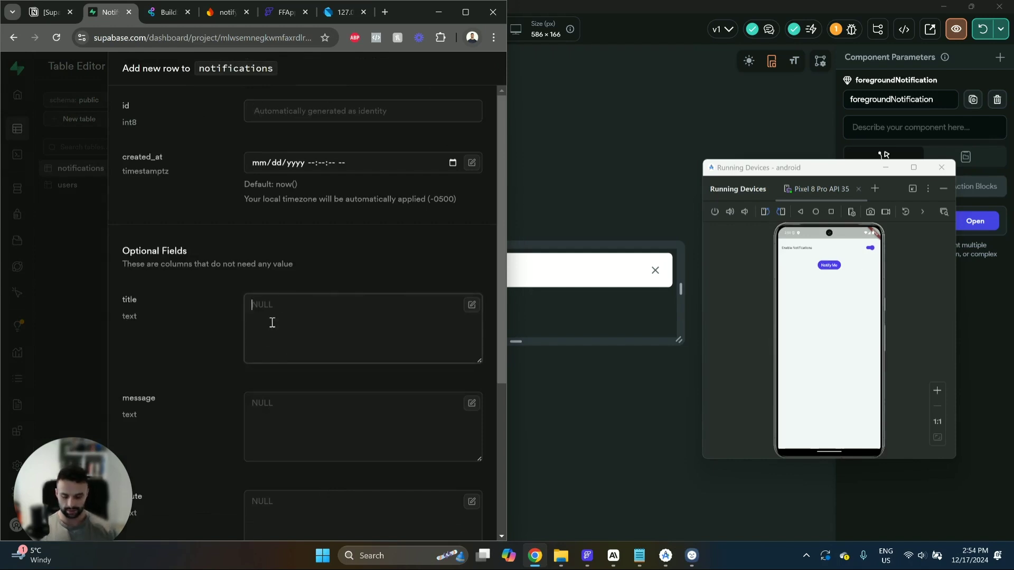
type("In app notification")
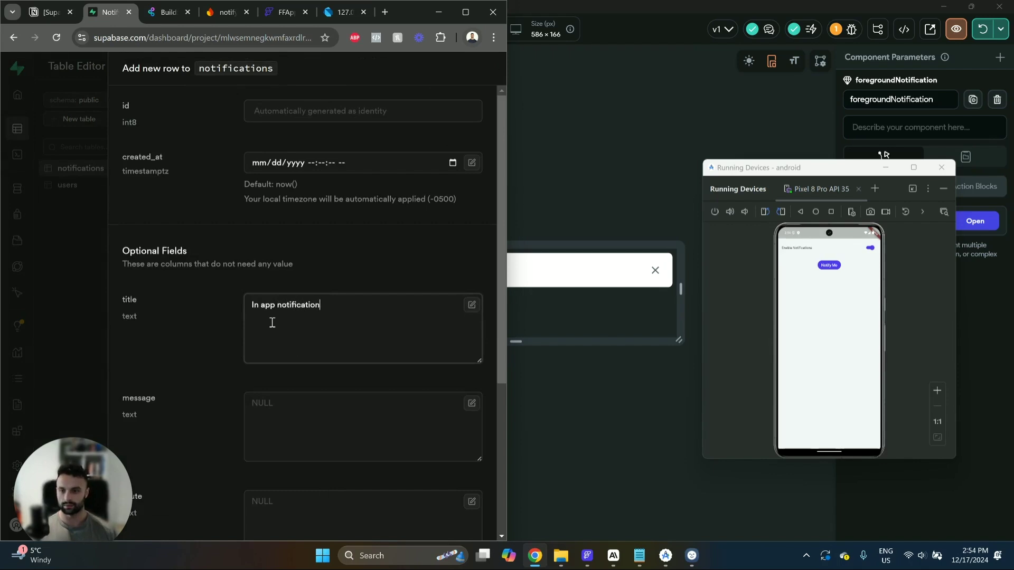
left_click(316, 432)
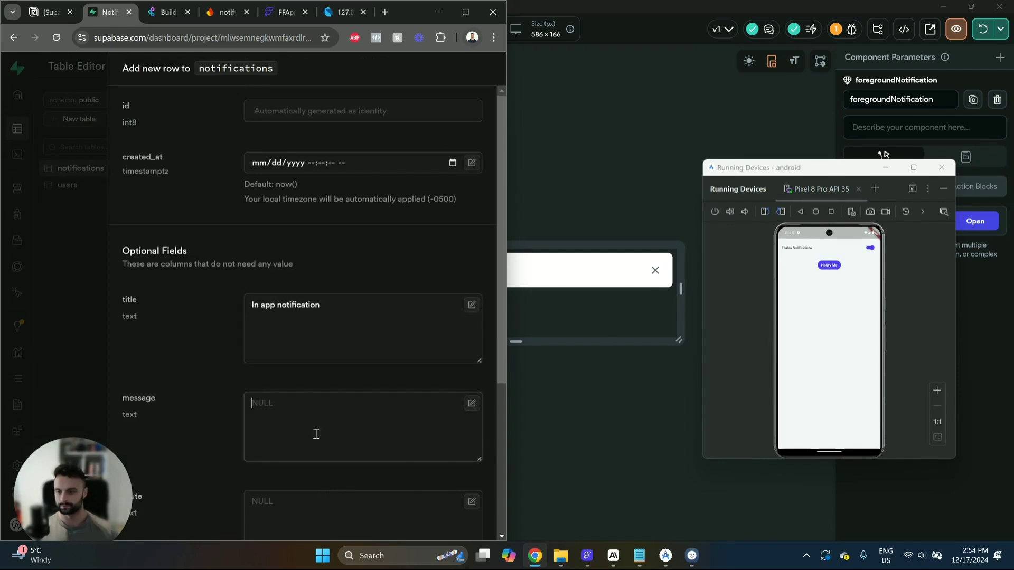
type("Hey there")
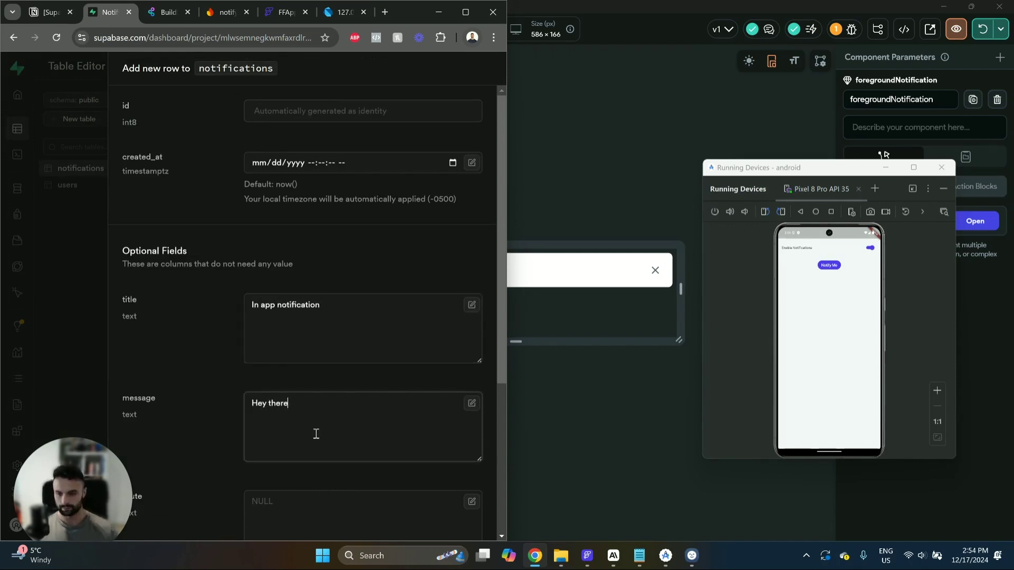
scroll(343, 394, "down", 4)
left_click(296, 275)
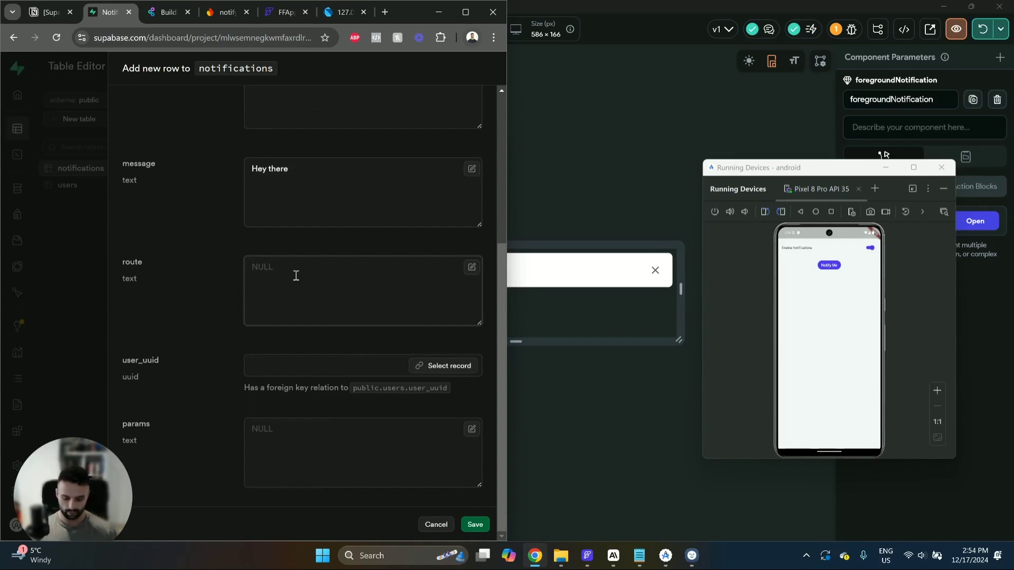
type("demo")
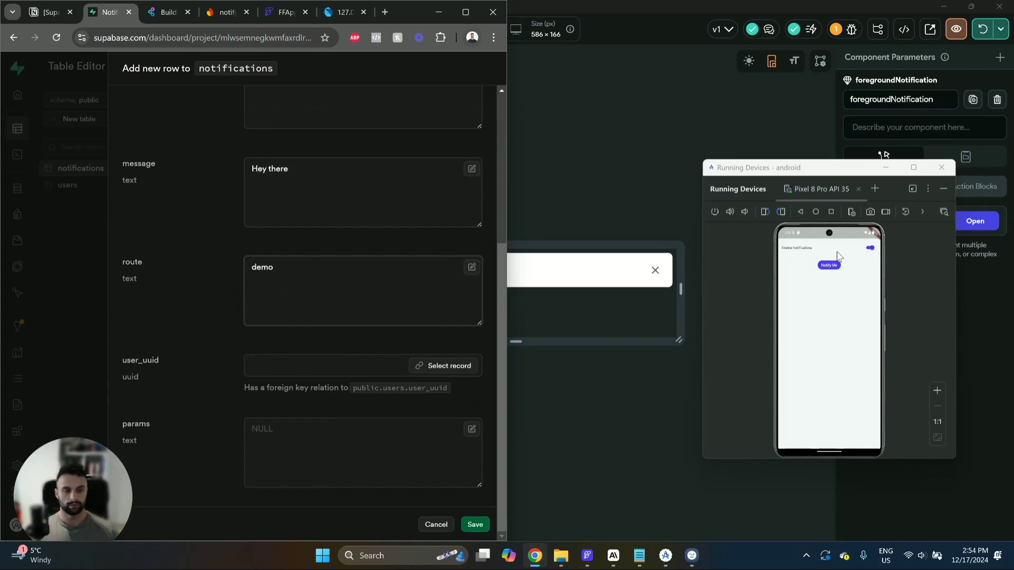
Switch back to FlutterFlow and add an Update App State action after Launch URL in the notification Container's On Tap flow.
left_click(606, 425)
left_click(486, 286)
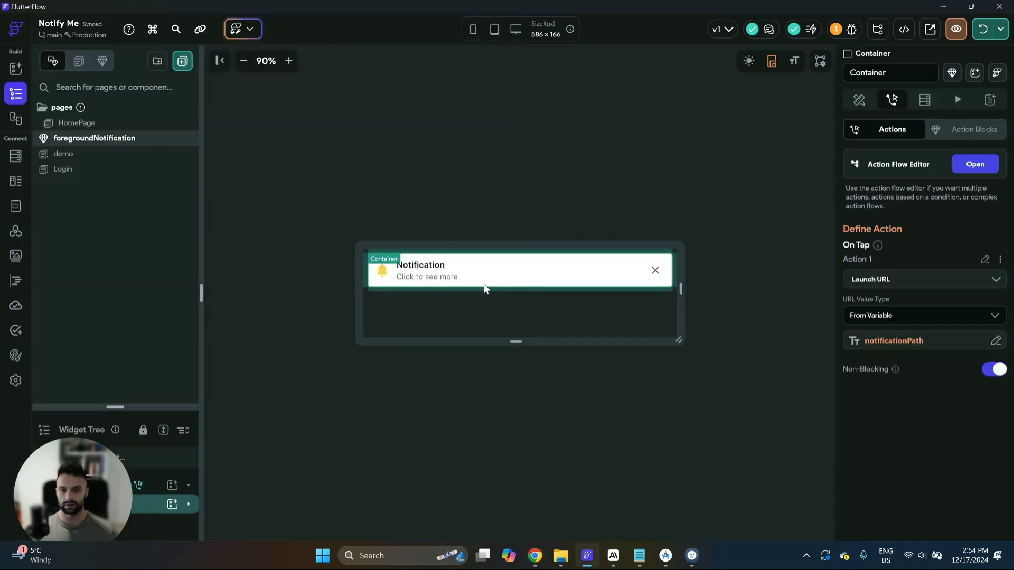
left_click_drag(143, 407, 147, 195)
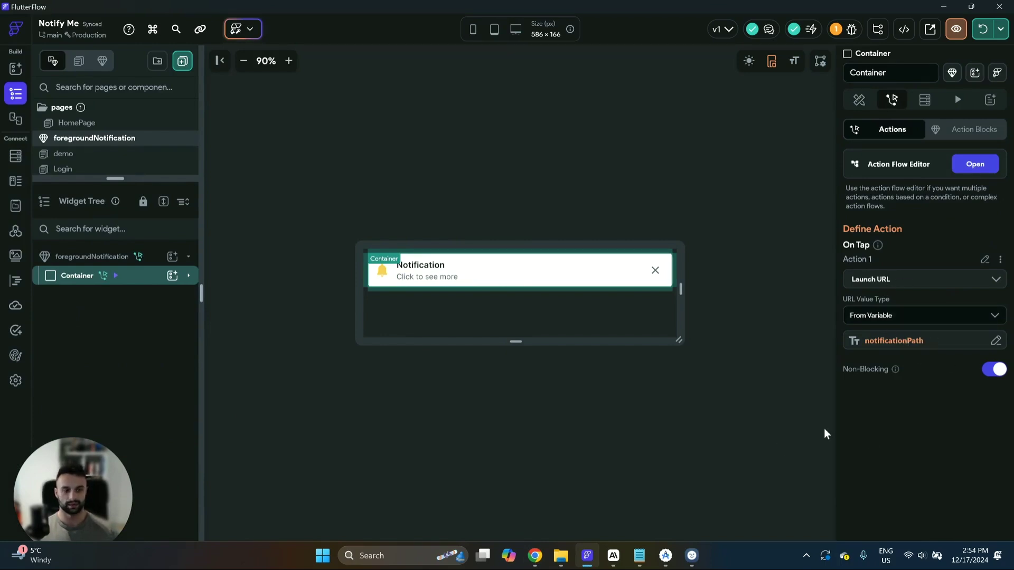
left_click(978, 165)
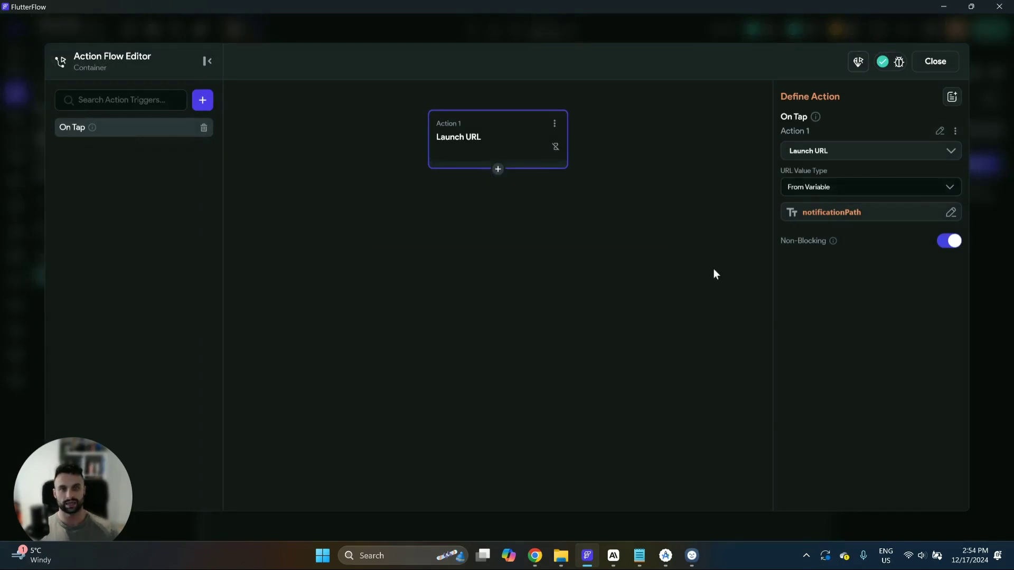
left_click(498, 170)
left_click(498, 190)
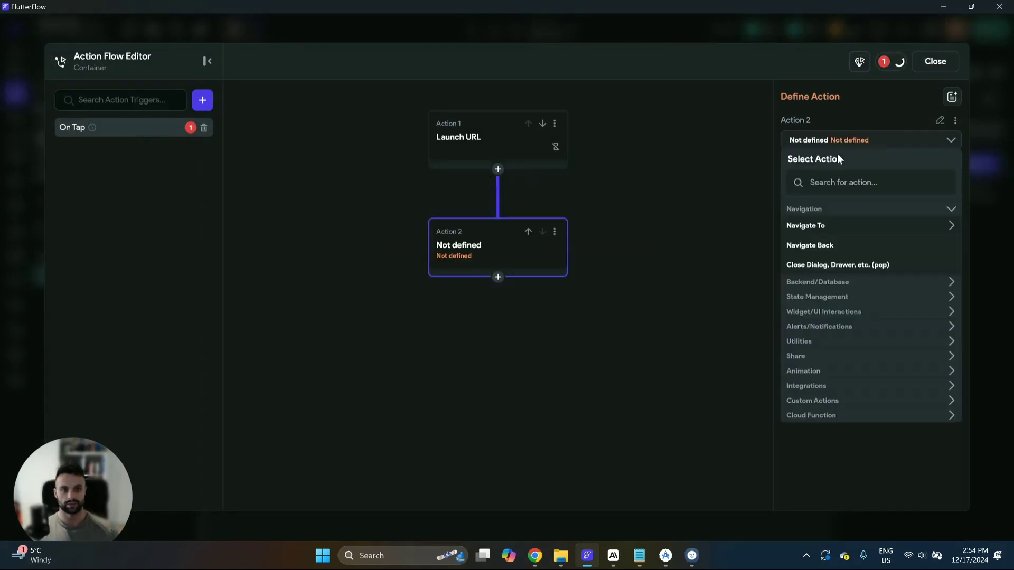
left_click(833, 182)
type("update")
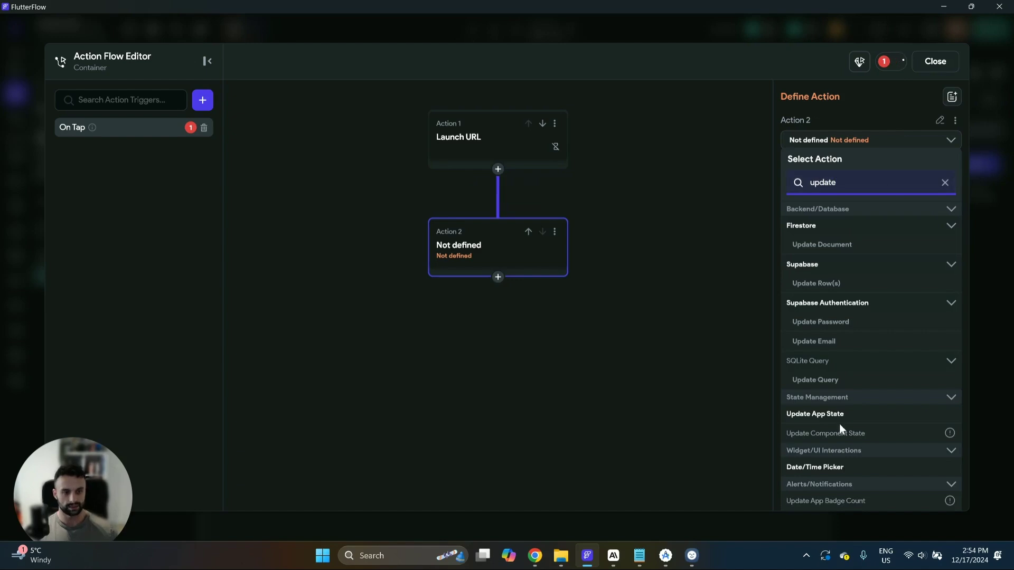
left_click(838, 413)
Add the notificationPath and title fields to the Update App State action, each with update type Clear Value.
left_click(829, 191)
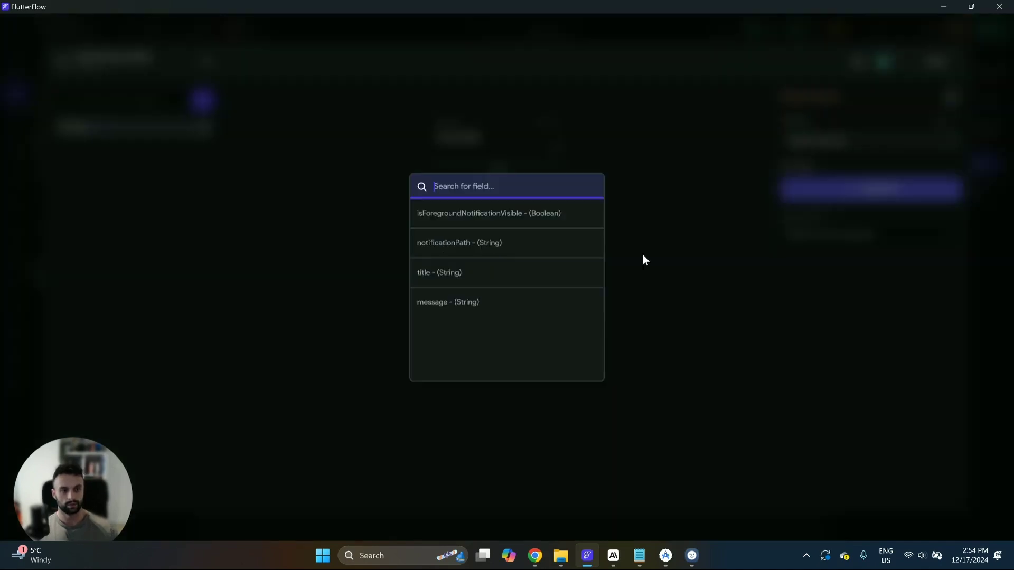
left_click(483, 245)
left_click(835, 236)
left_click(821, 284)
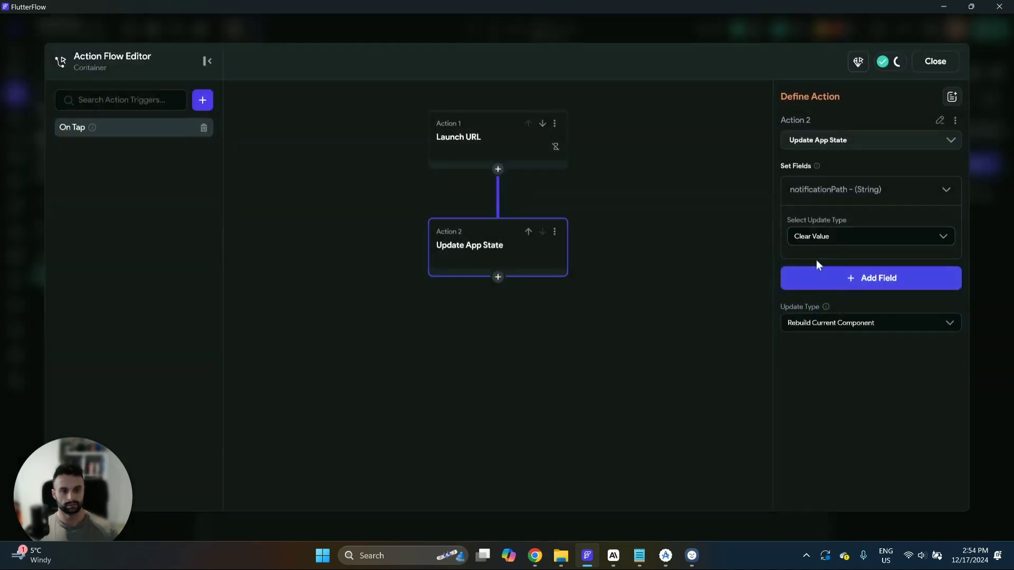
left_click(813, 278)
left_click(461, 275)
left_click(824, 322)
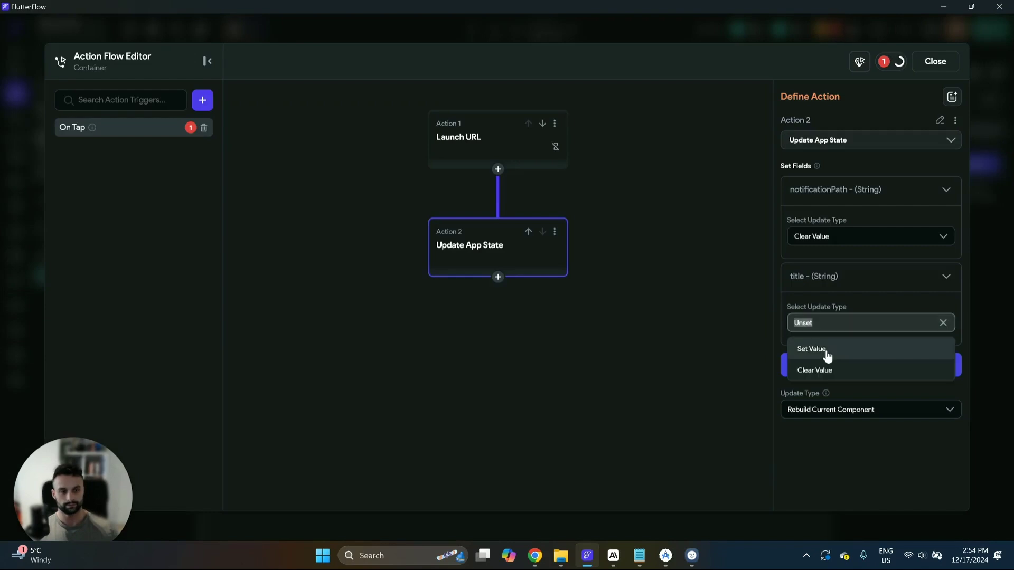
left_click(827, 353)
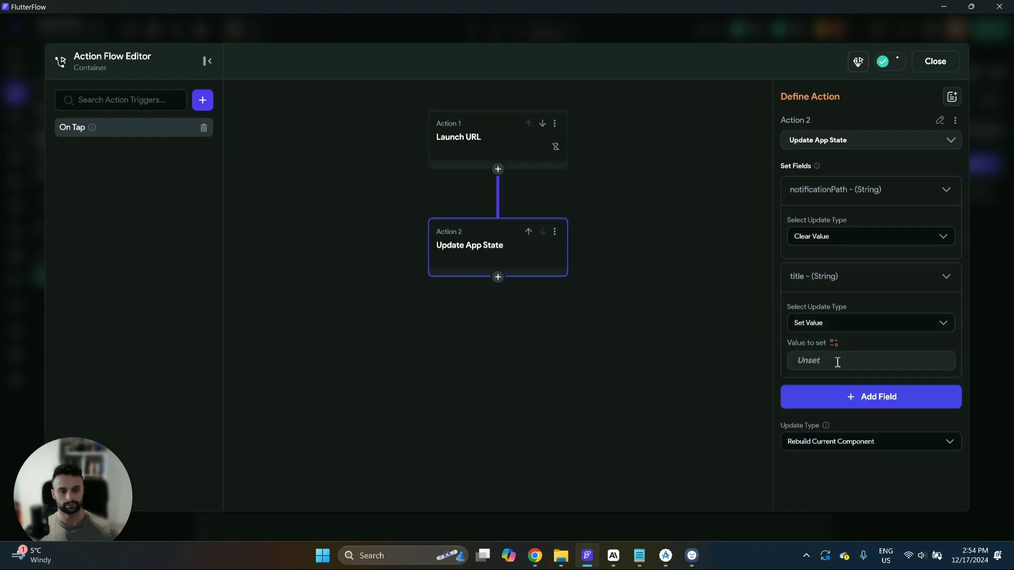
left_click(837, 323)
left_click(832, 369)
Add the message field with Clear Value and set the action's page update type to No Rebuild.
left_click(831, 364)
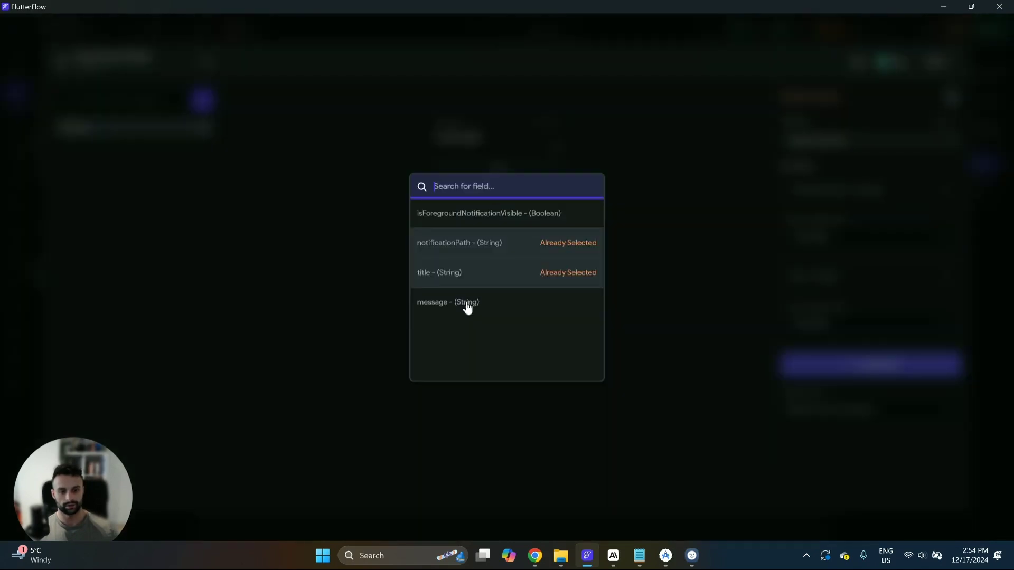
left_click(467, 304)
left_click(833, 409)
left_click(844, 456)
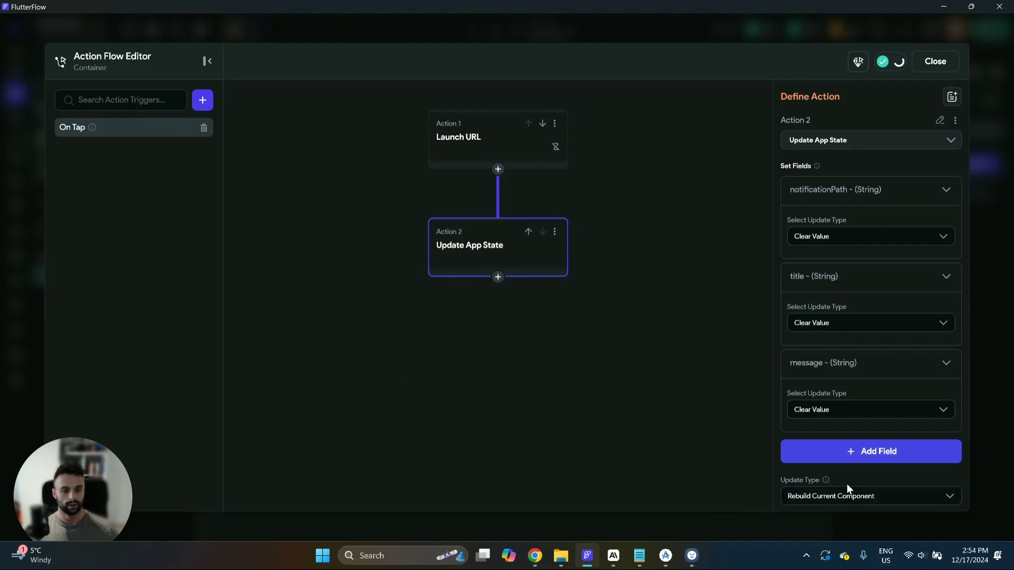
left_click(847, 491)
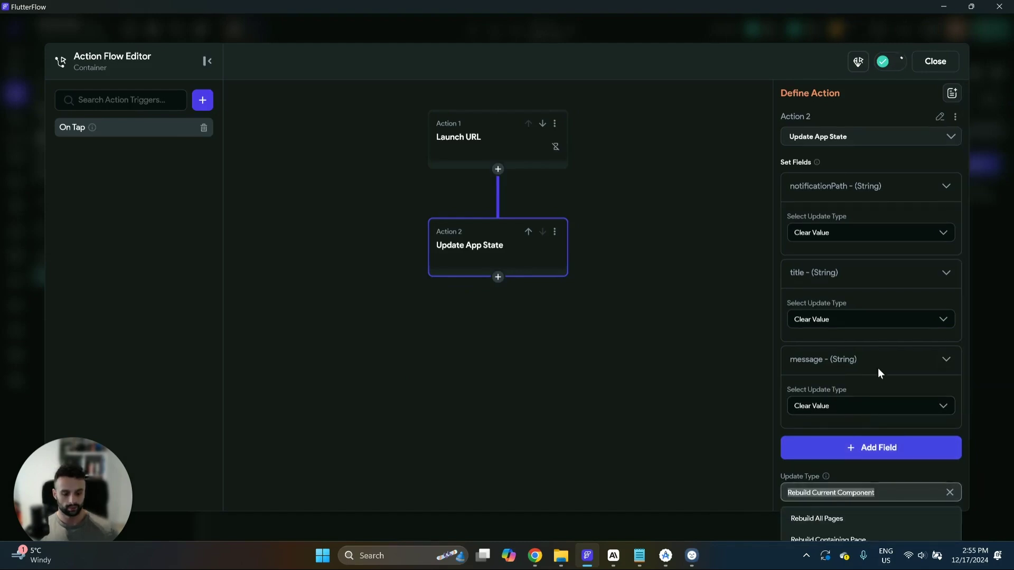
type("no")
left_click(843, 523)
left_click(667, 352)
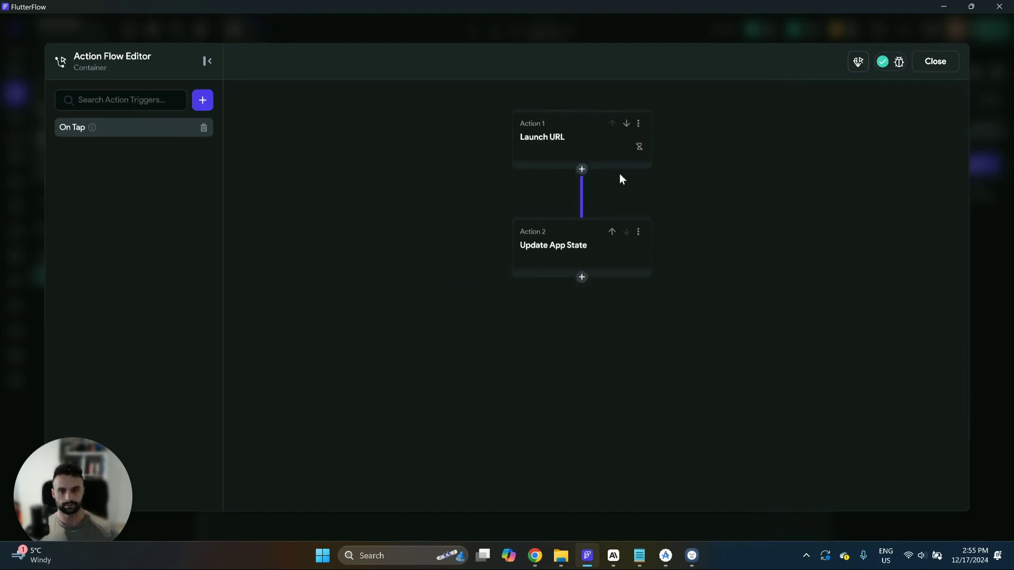
Check the Container's Launch URL and Update App State actions, collapsing the notificationPath and title fields.
left_click(584, 140)
left_click(478, 240)
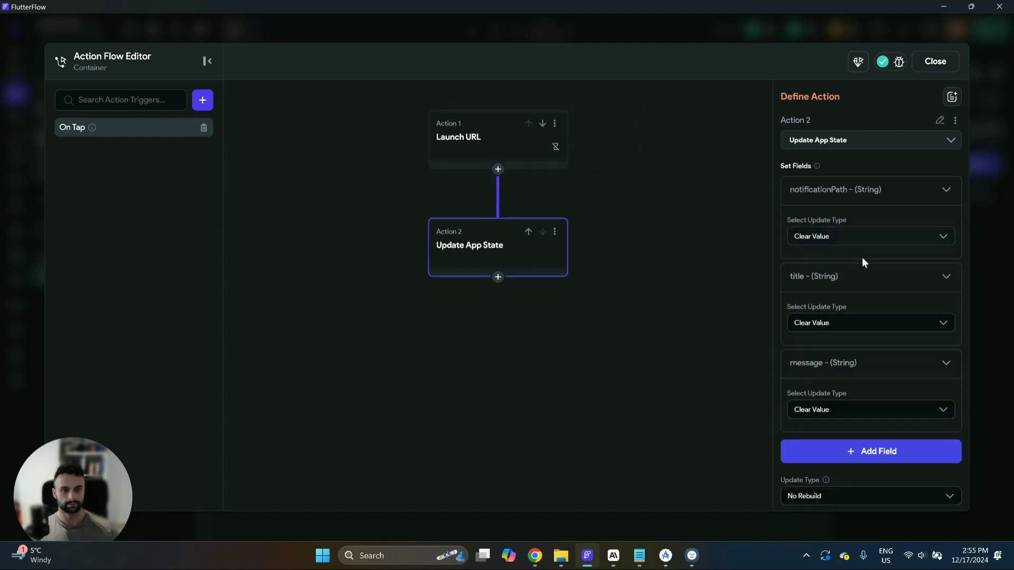
left_click(835, 184)
left_click(827, 227)
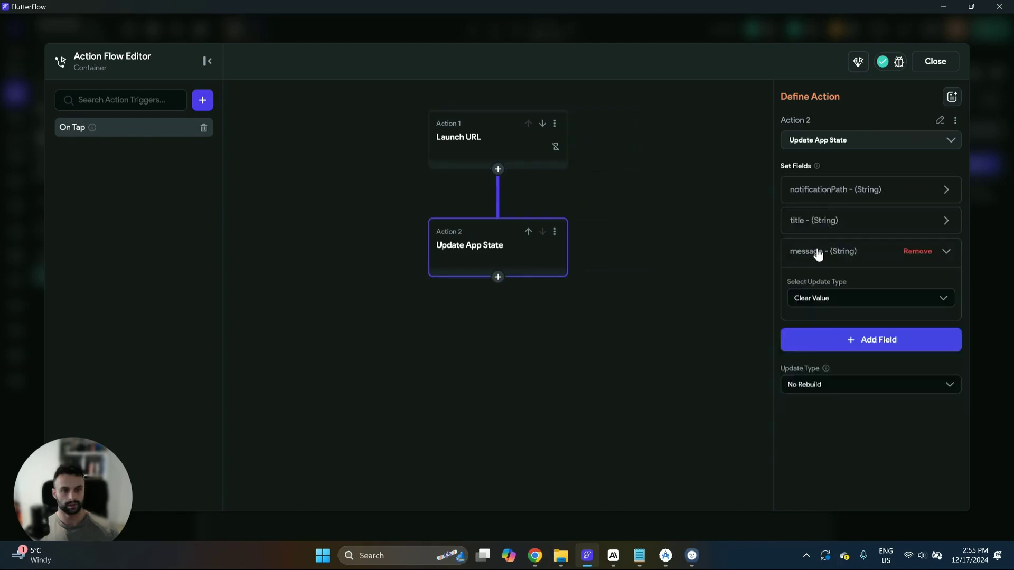
Add the isForegroundNotificationVisible field to the Container's Update App State action, set its value to False, and close the action flow.
left_click(818, 254)
left_click(825, 284)
left_click(503, 224)
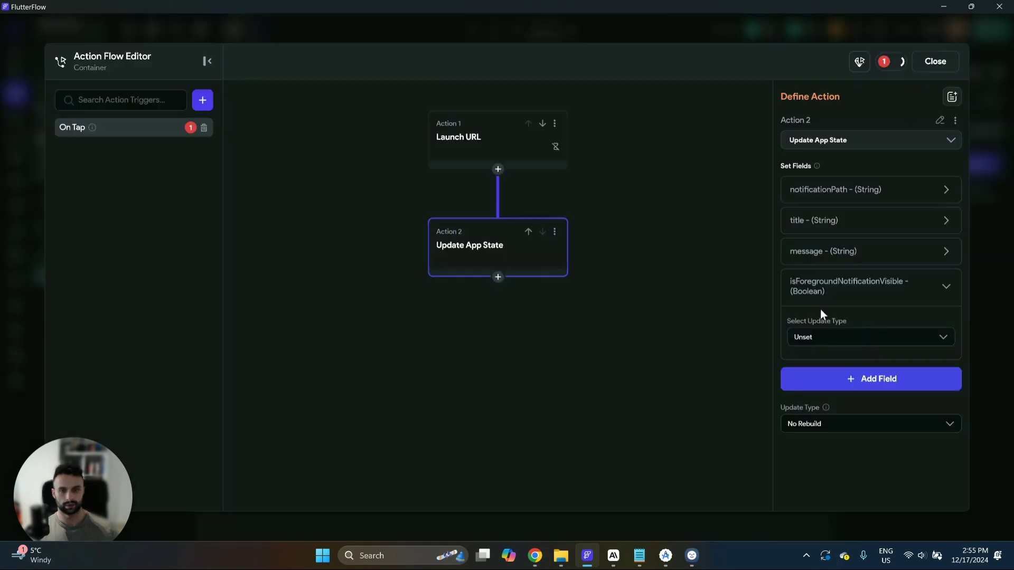
left_click(821, 338)
left_click(807, 363)
left_click(831, 375)
left_click(833, 423)
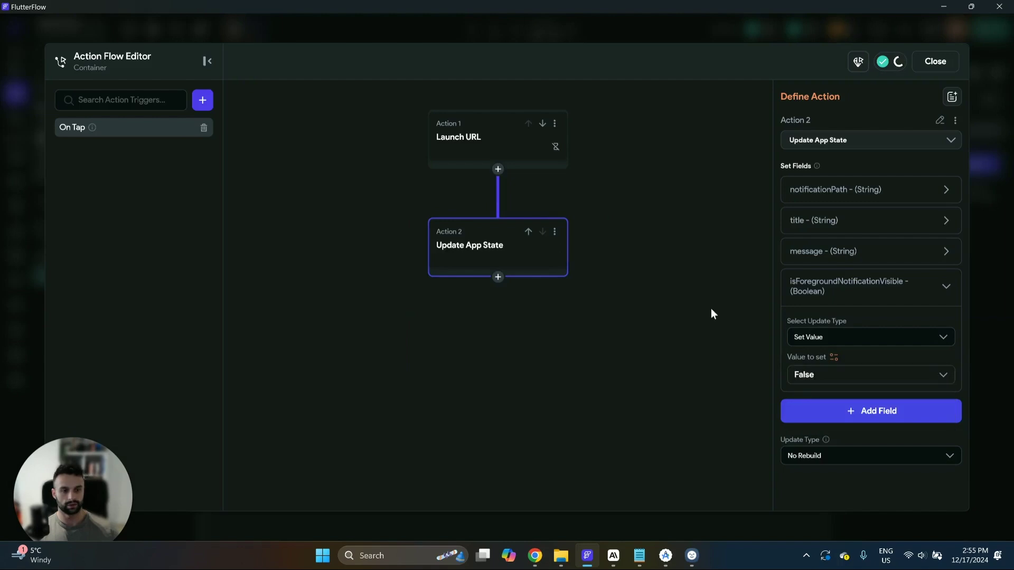
left_click(711, 308)
left_click(933, 63)
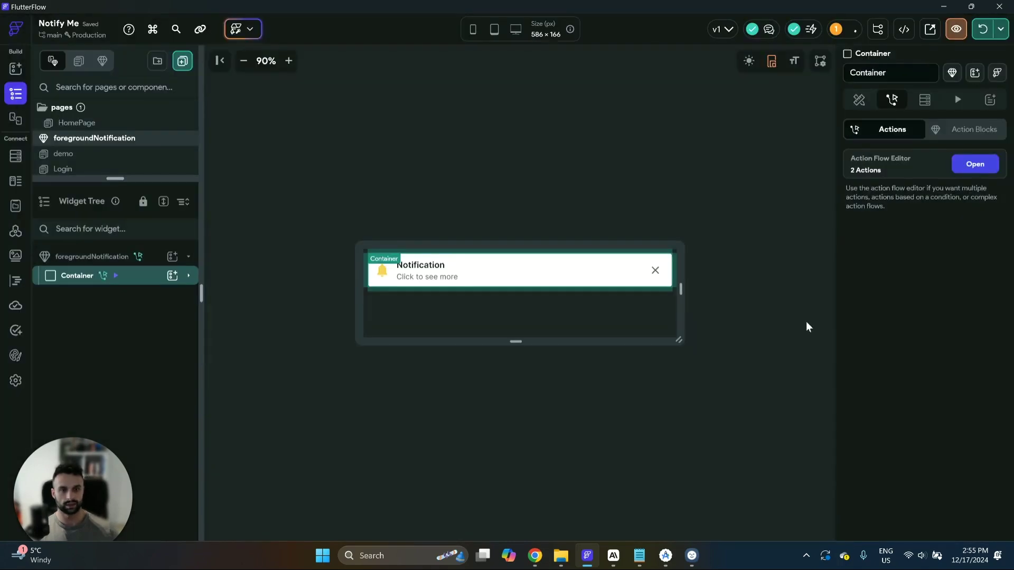
left_click(806, 321)
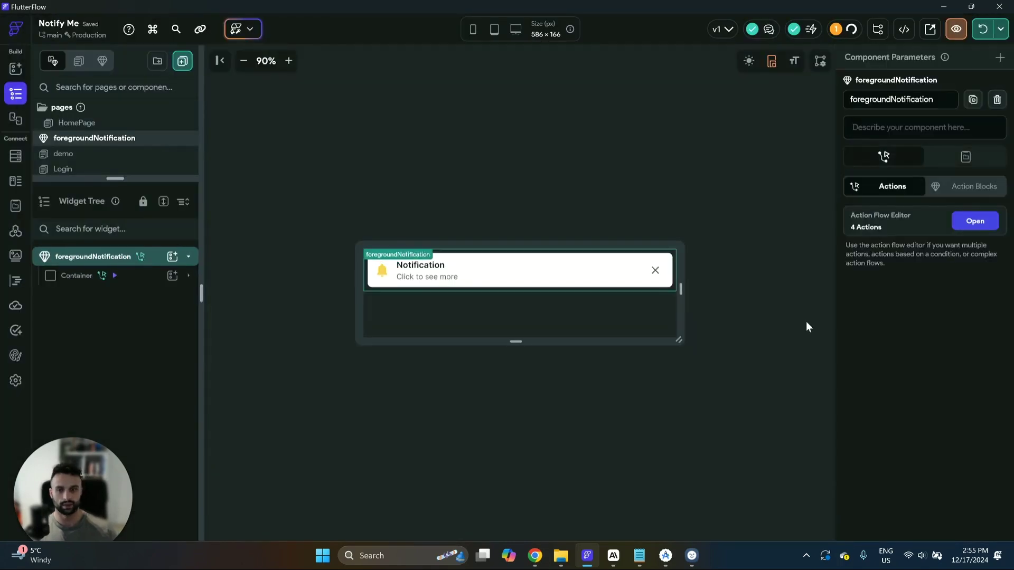
Hot reload the app and bring up the Android emulator alongside the Supabase notifications row form in Chrome.
left_click(984, 30)
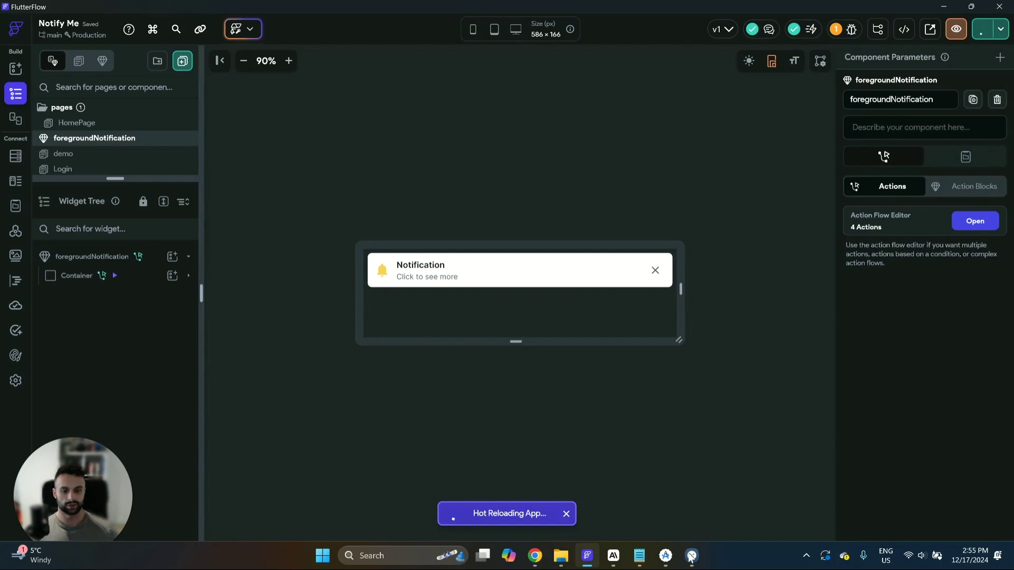
left_click(720, 502)
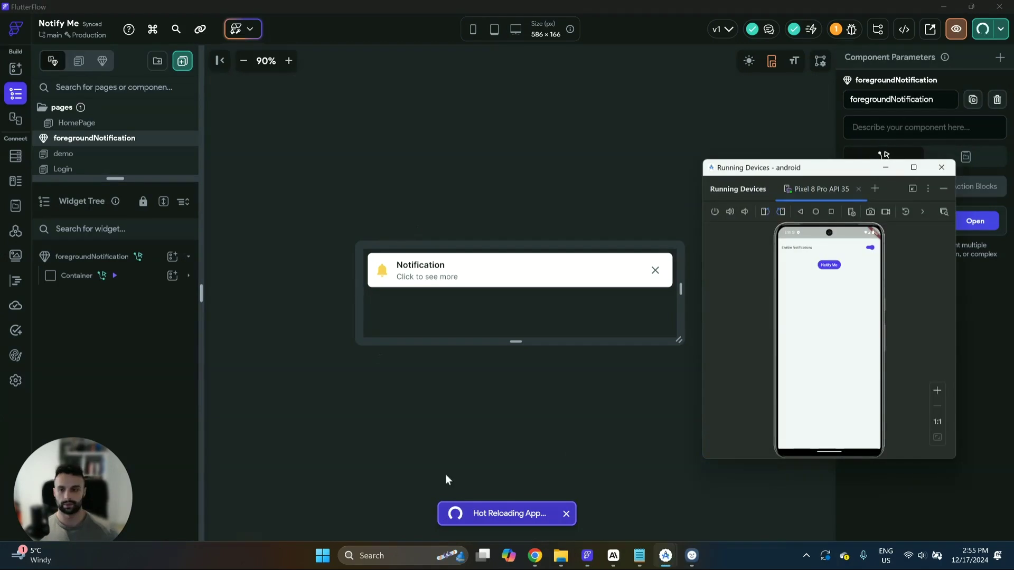
left_click(533, 557)
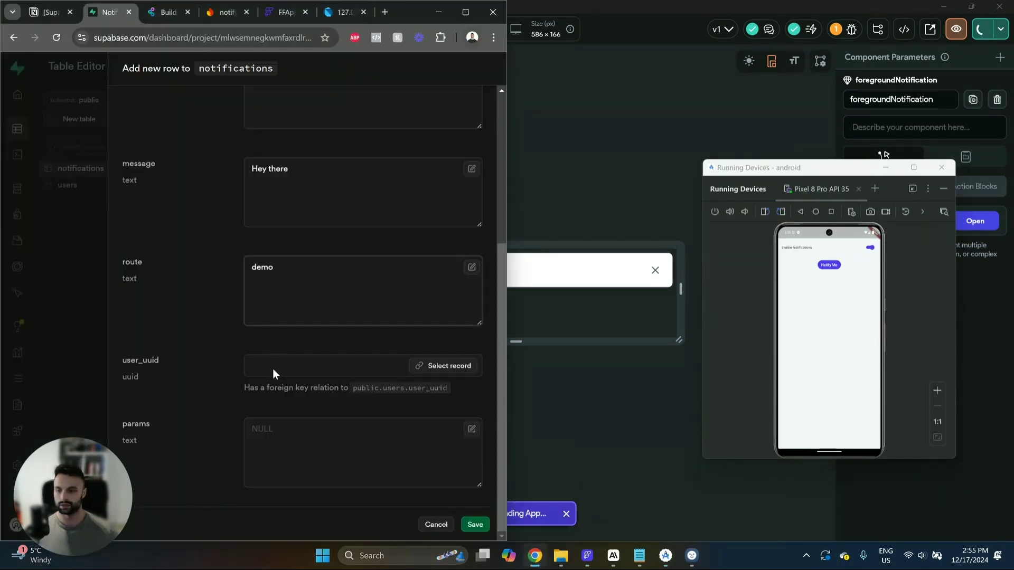
Reference the existing user record in user_uuid, fill params with an id parameter holding a sample first name, and save the notifications row.
left_click(434, 364)
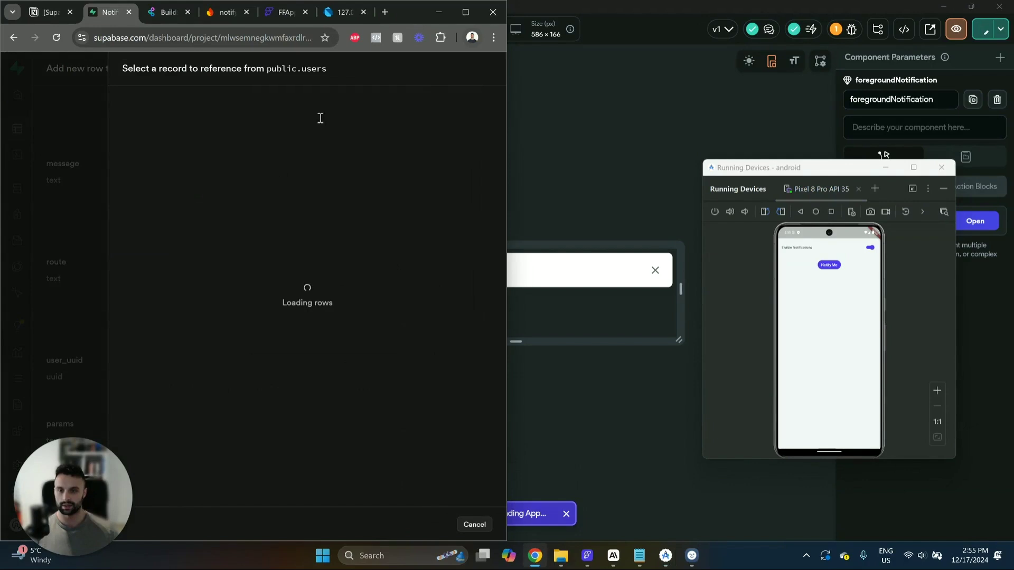
left_click(346, 140)
left_click(280, 448)
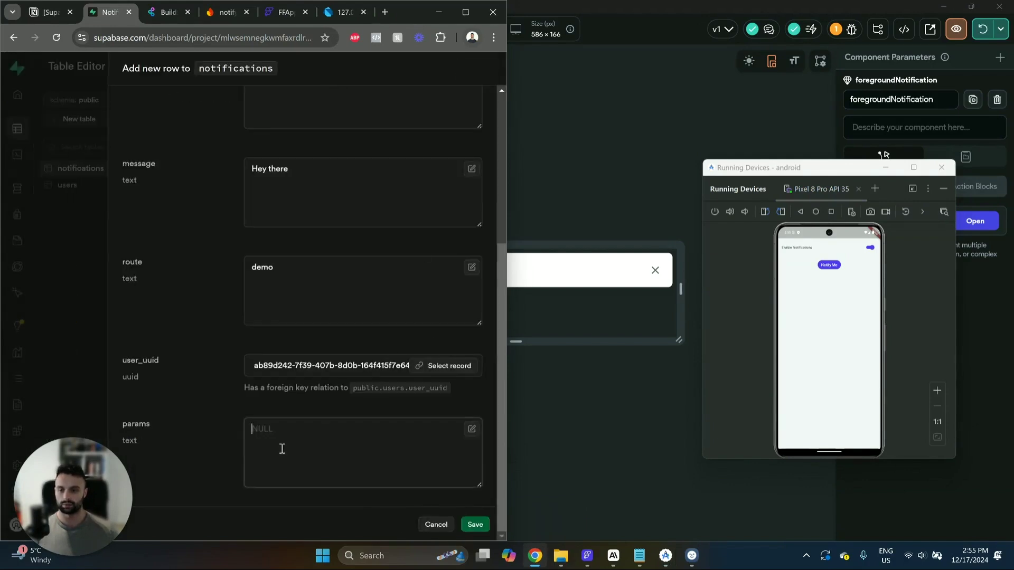
type("id")
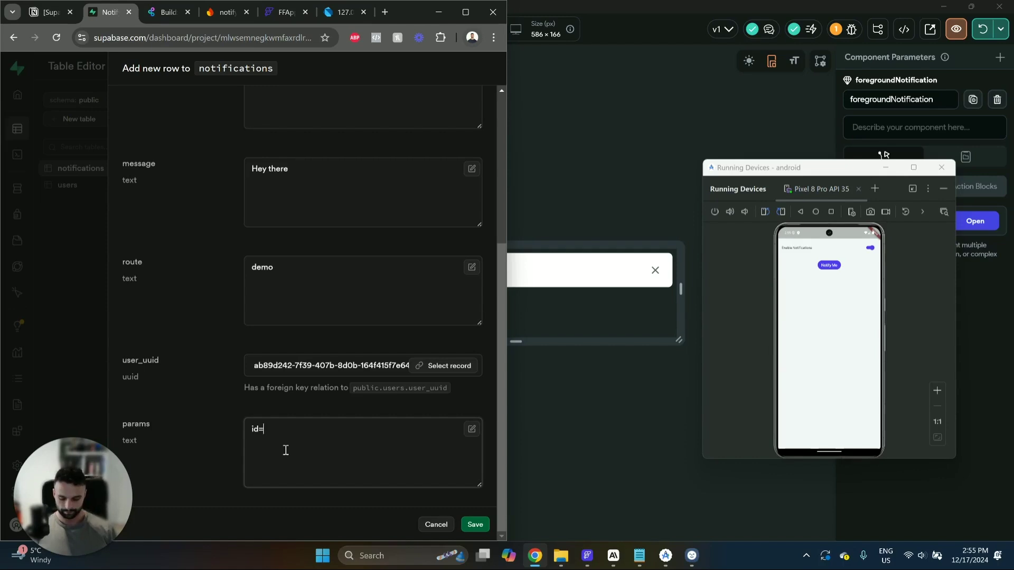
type("=john")
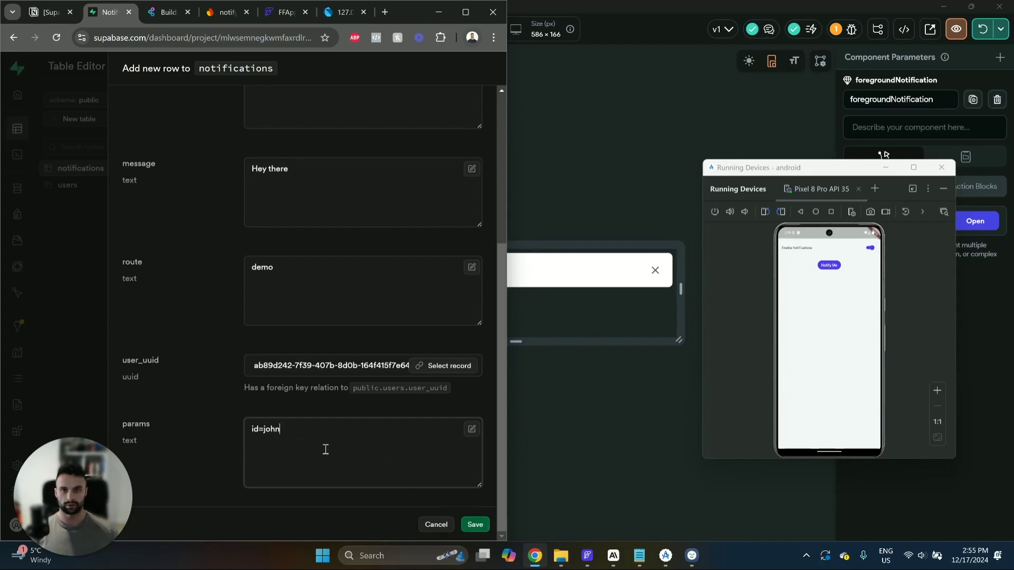
left_click(476, 525)
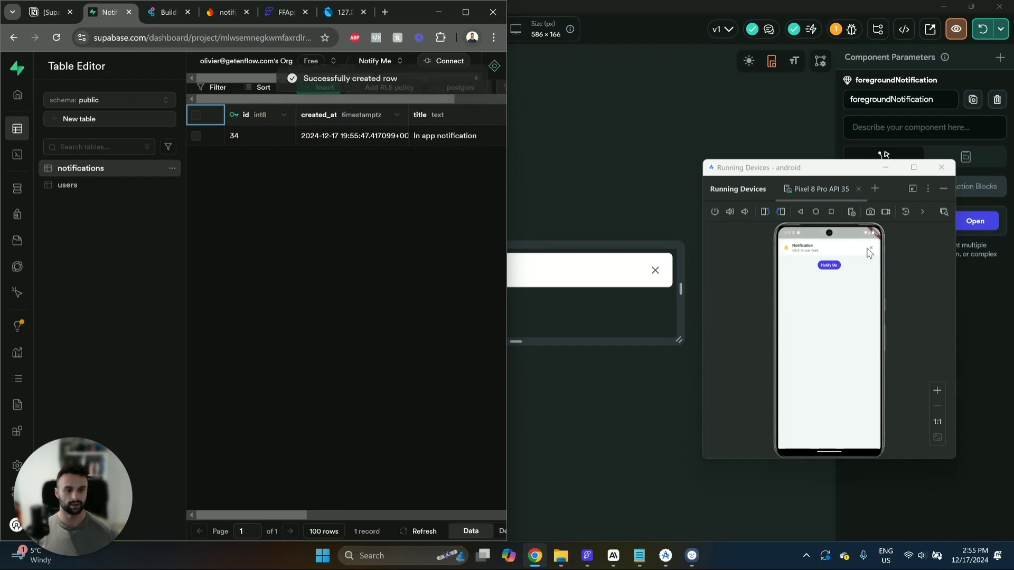
Try to dismiss the in-app notification with its close icon in the Android emulator.
left_click(871, 253)
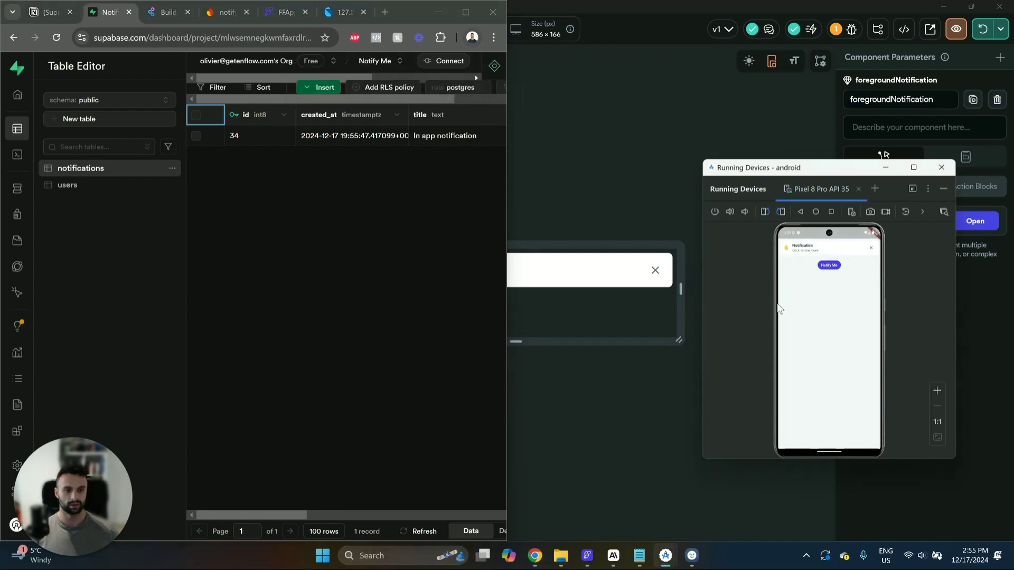
left_click(347, 243)
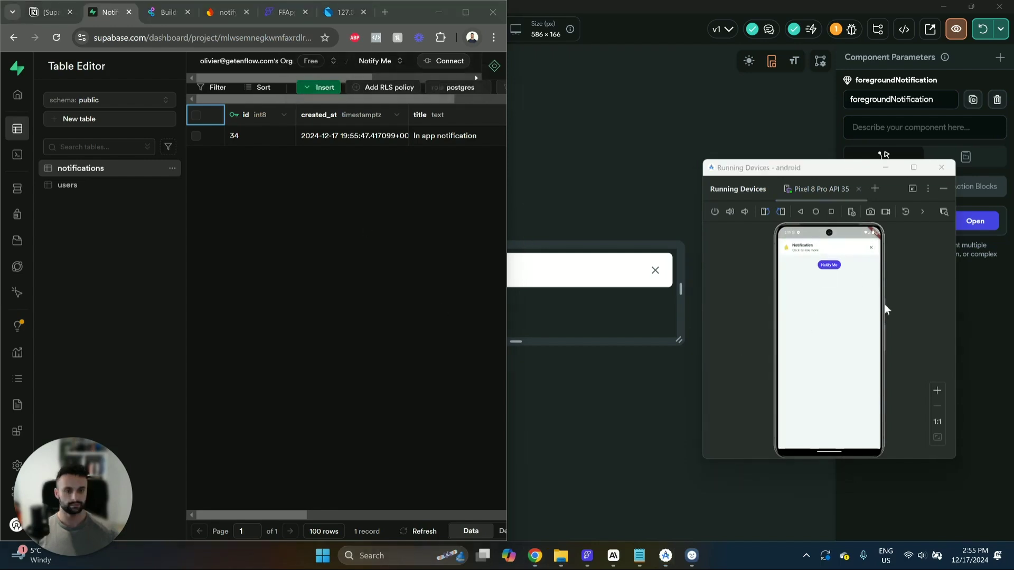
left_click(872, 252)
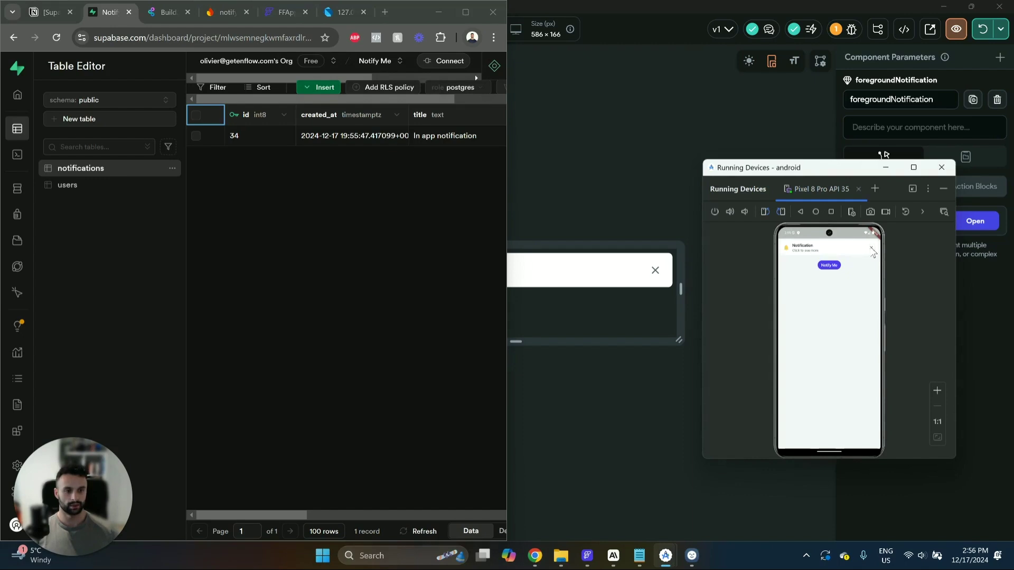
Switch back to FlutterFlow and delete the final Reset Animation action from foregroundNotification's On Initialization flow.
left_click(623, 385)
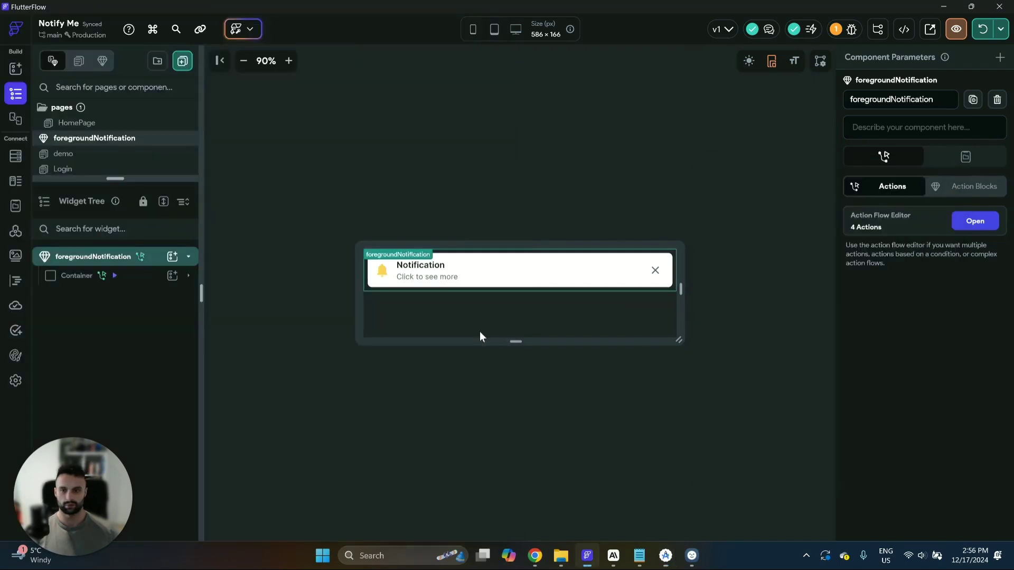
left_click(975, 221)
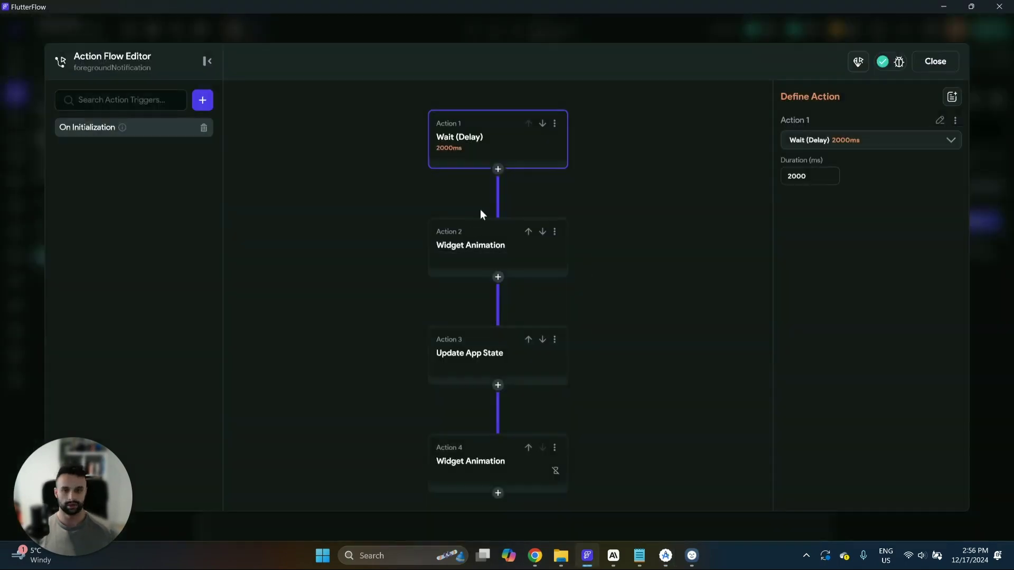
scroll(581, 253, "down", 2)
left_click(470, 368)
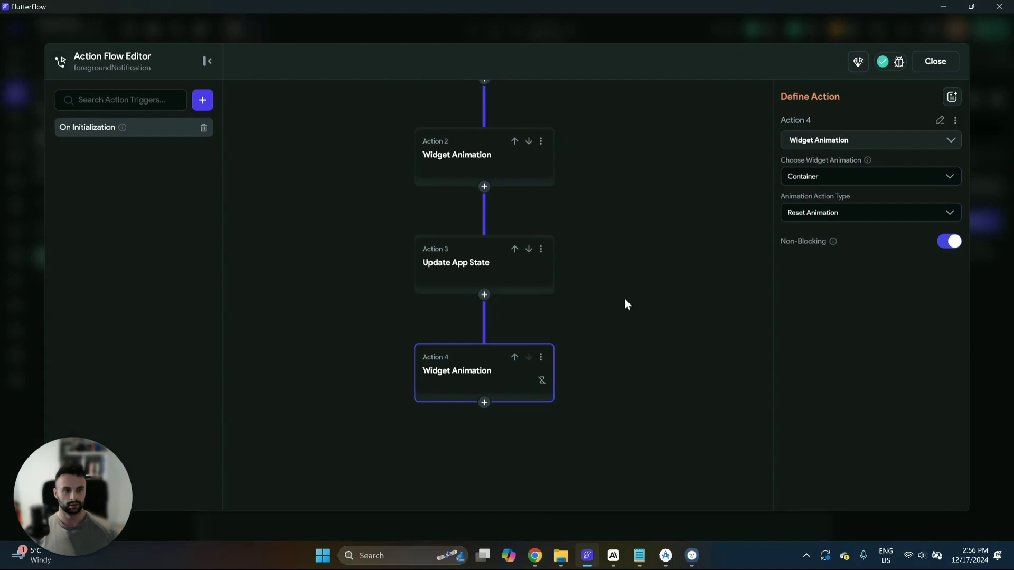
left_click(544, 372)
left_click(490, 463)
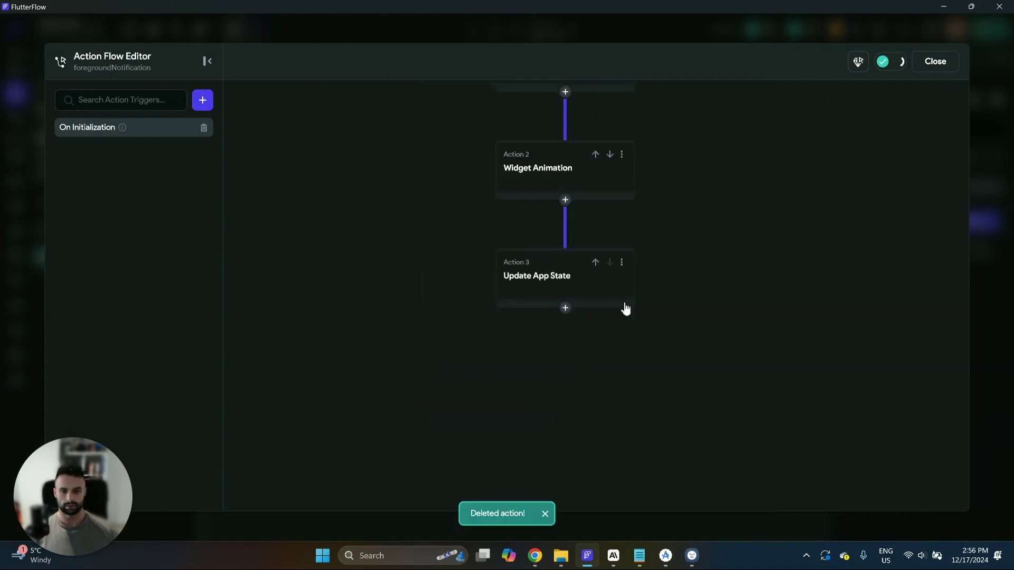
left_click(930, 63)
Delete the final Reset Animation action from the notification close IconButton's On Tap flow.
left_click(655, 270)
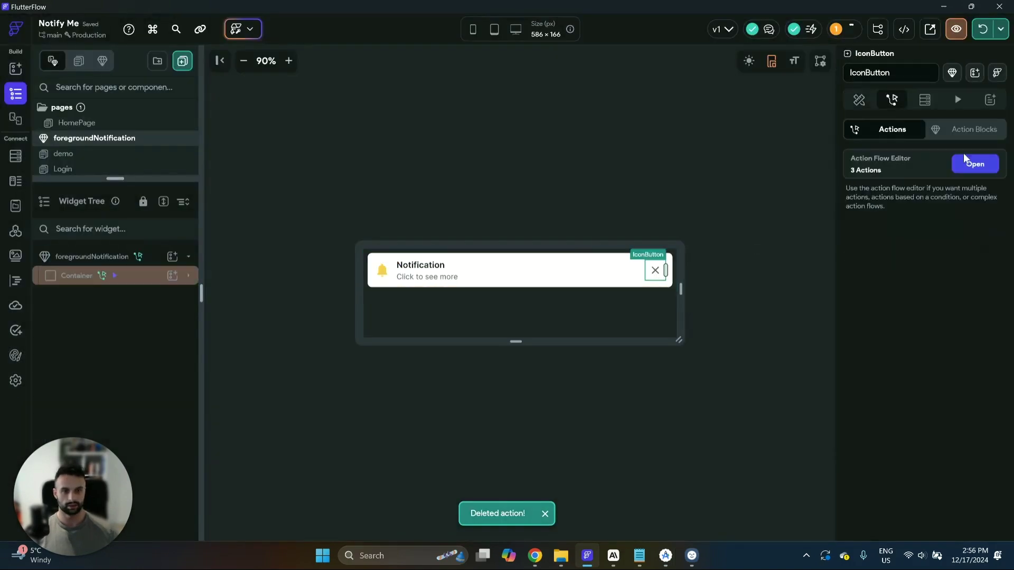
left_click(974, 164)
left_click(479, 363)
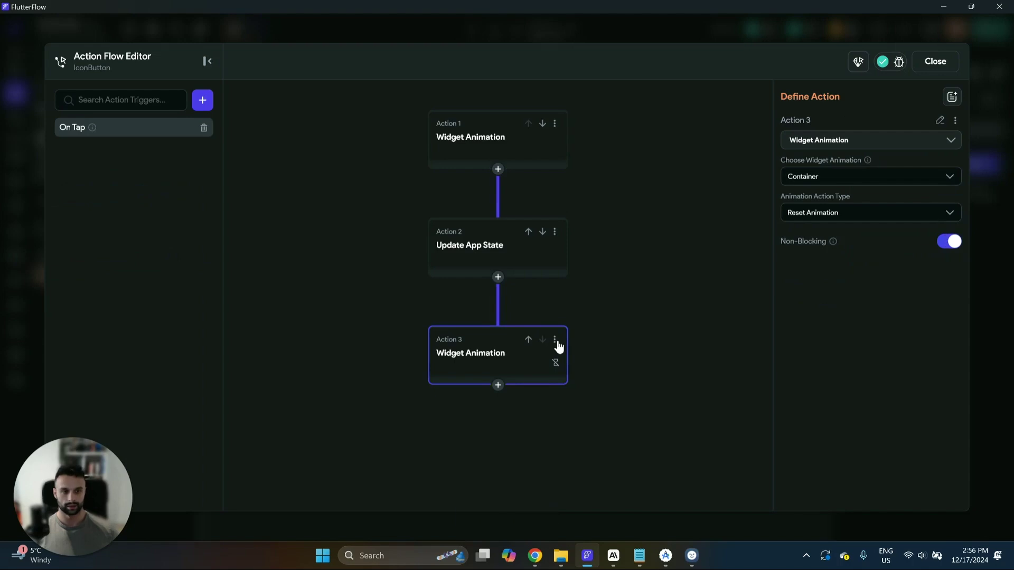
left_click(555, 341)
left_click(538, 430)
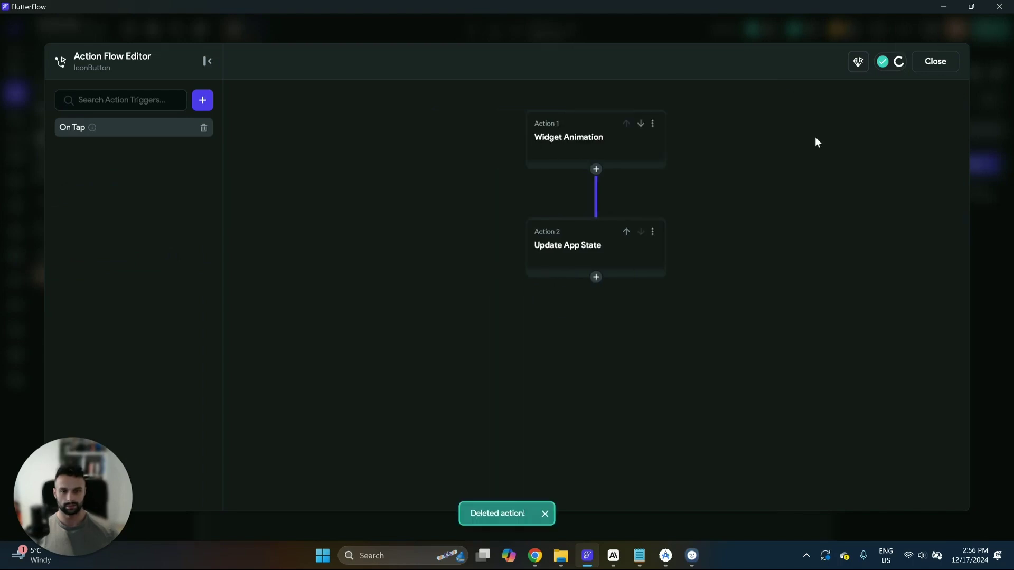
left_click(937, 62)
Set the Wait (Delay) duration in foregroundNotification's On Initialization flow to 5000 ms and close the action flow.
left_click_drag(111, 170, 114, 192)
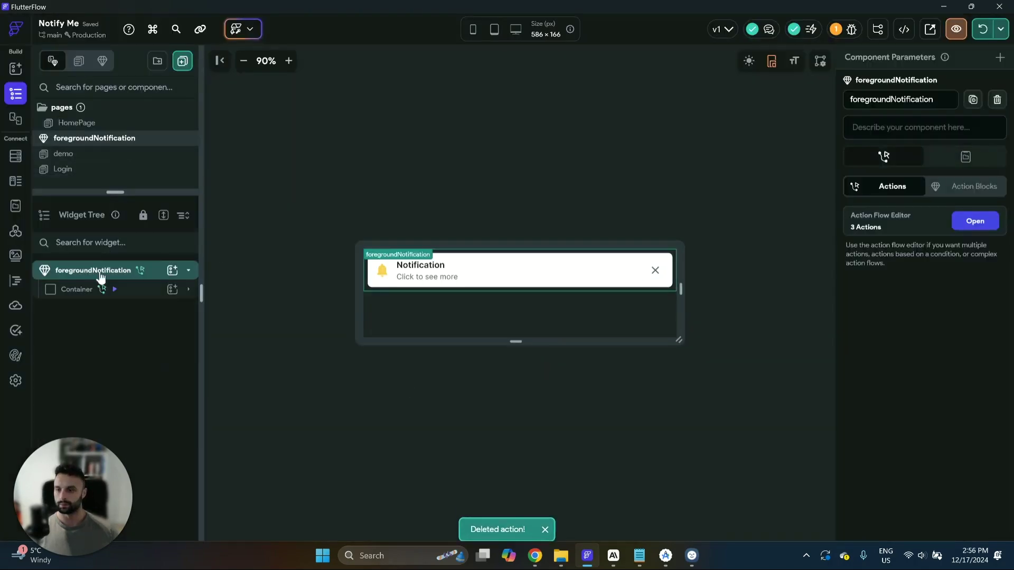
left_click(975, 221)
double_click(782, 180)
type("5000")
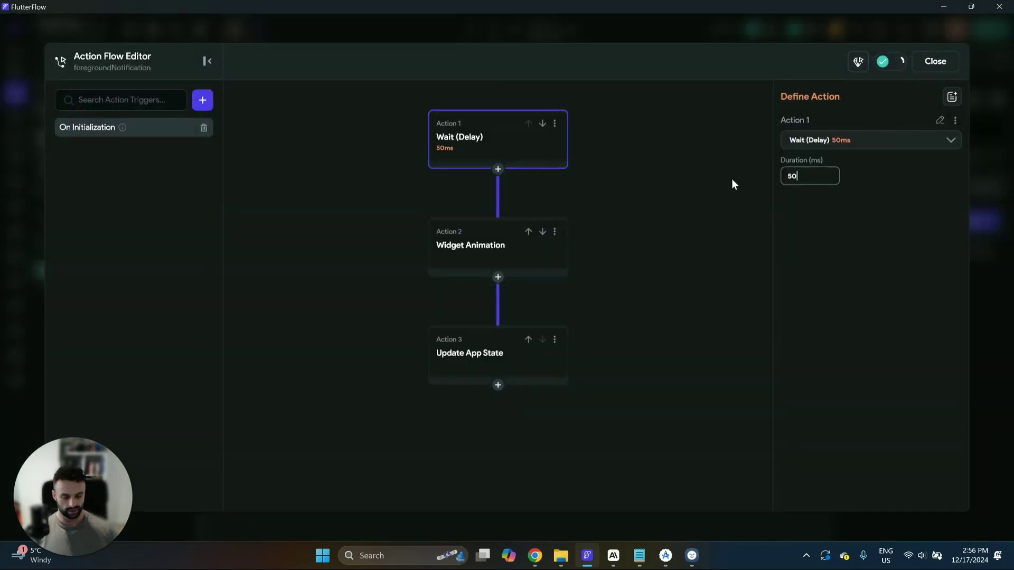
left_click(935, 62)
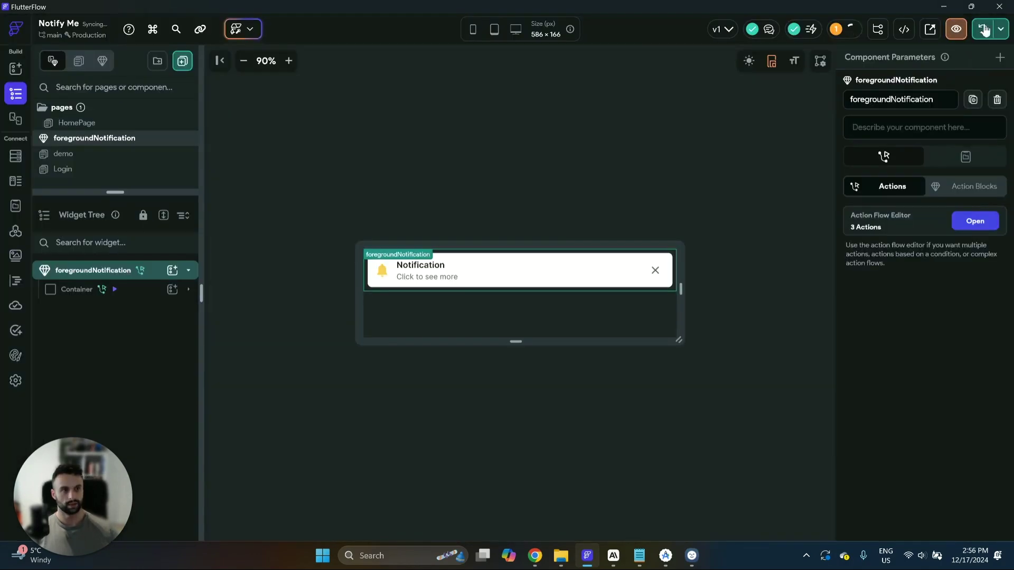
Hot reload the updated app and show the Supabase notifications table next to the Android emulator.
left_click(535, 556)
mouse_move(666, 555)
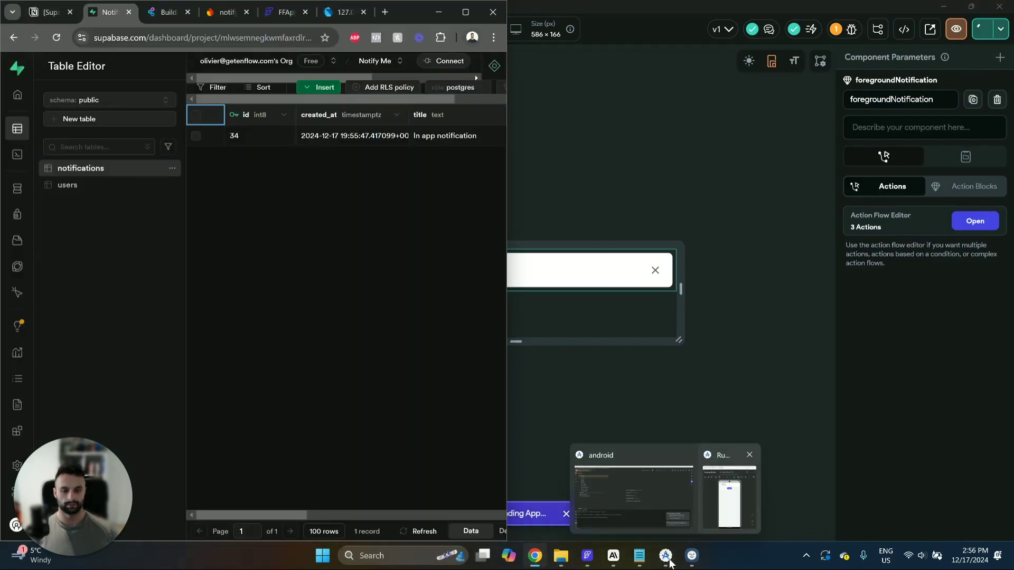
left_click(720, 511)
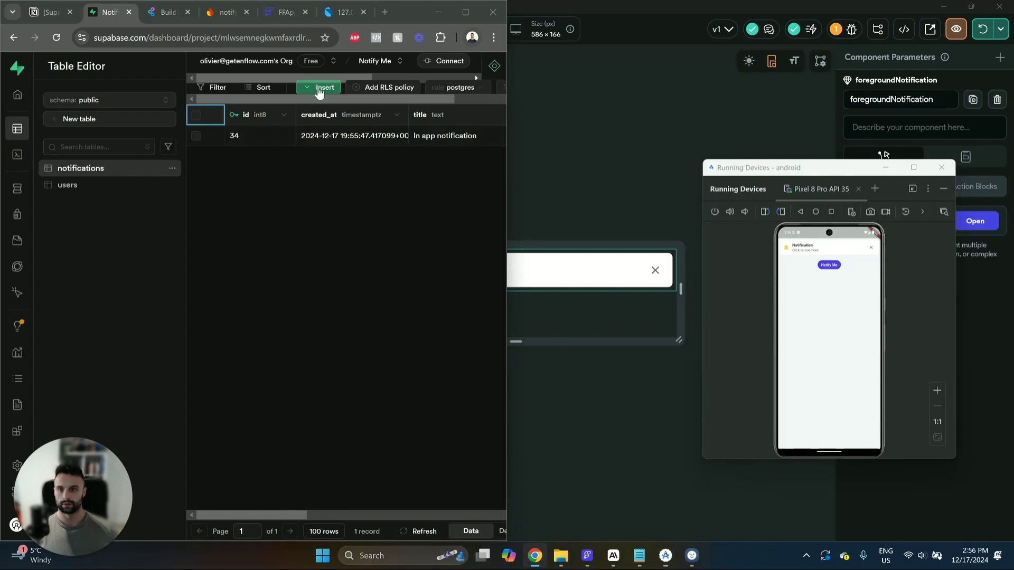
Start a new notifications row with the title Notification2, message Hello and route demo.
left_click(319, 87)
left_click(366, 111)
left_click(262, 337)
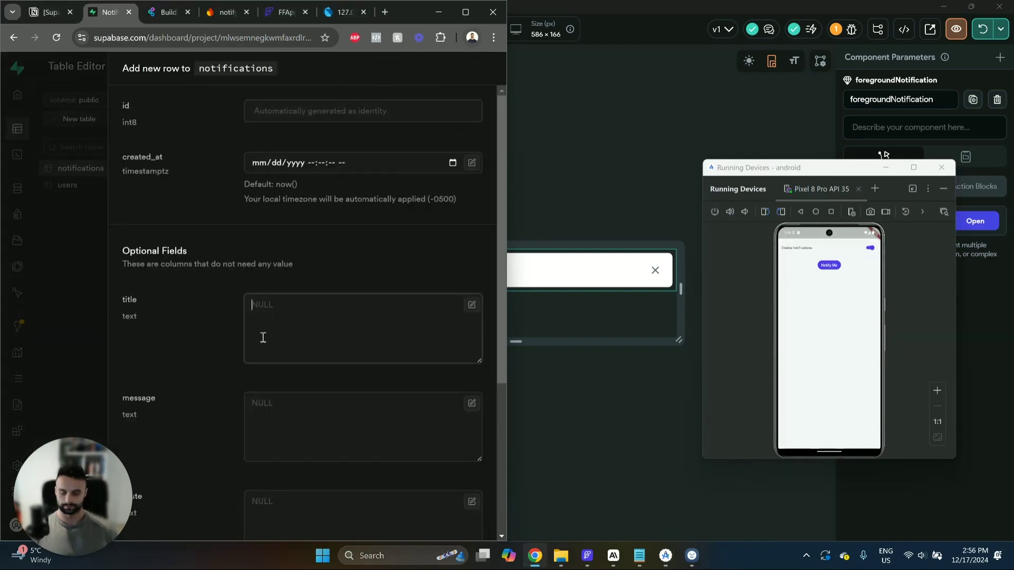
key("Tab")
key("Tab")
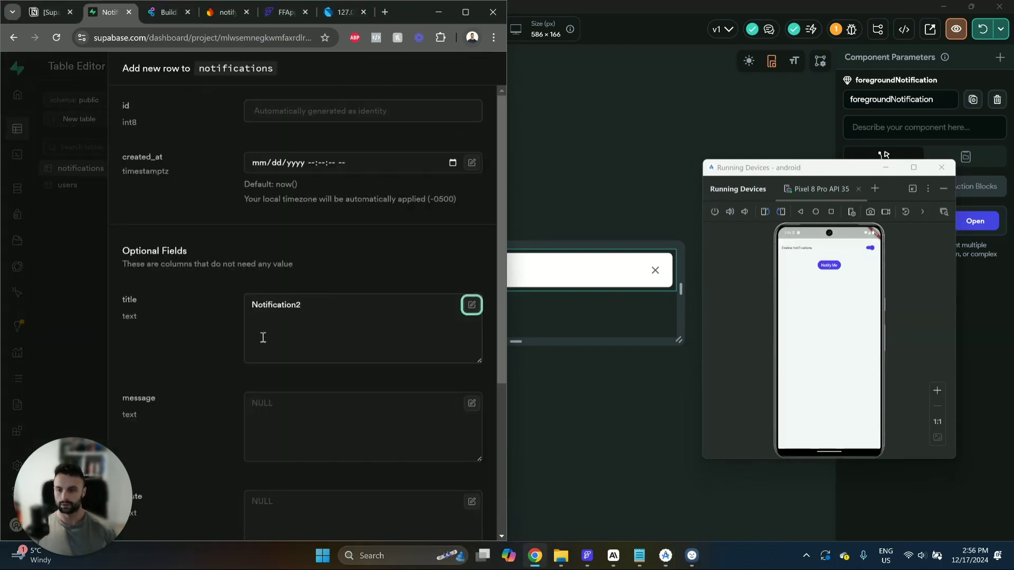
type("Hello")
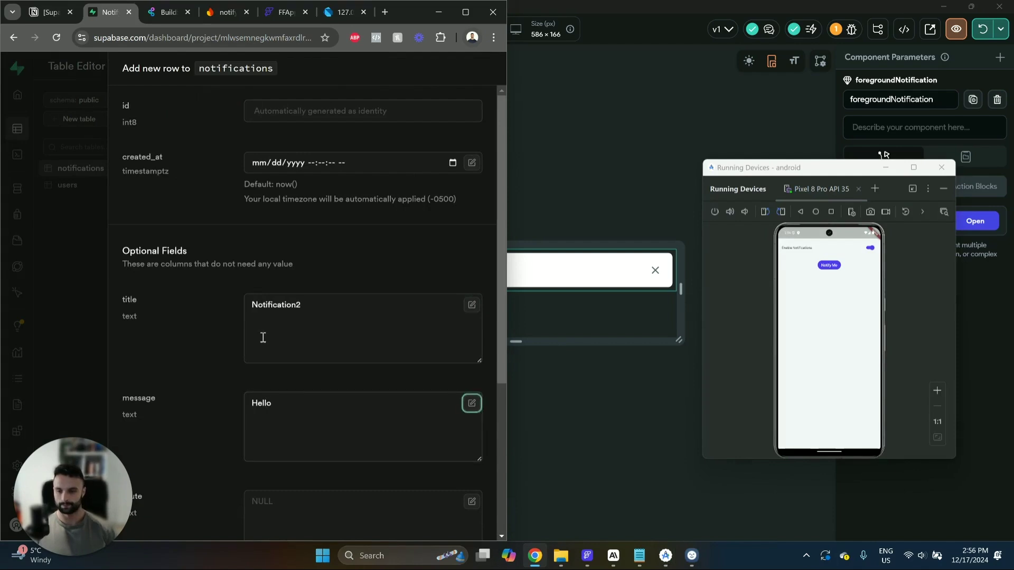
key("Tab")
key("Tab")
type("demo")
Fill params with an id parameter holding a sample first name and reference the existing user record in user_uuid.
key("Tab")
key("Tab")
key("Tab")
key("Tab")
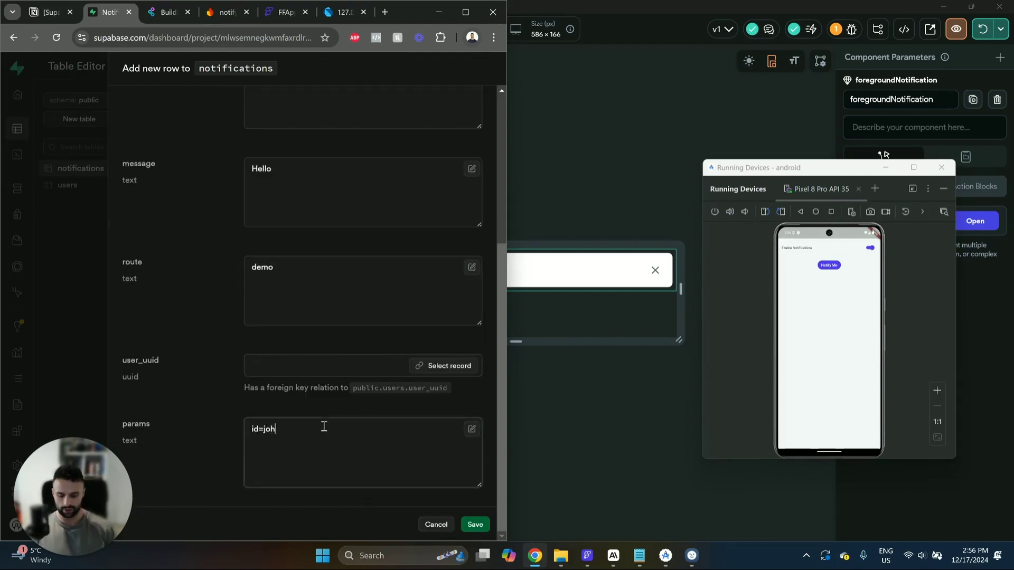
left_click(448, 365)
left_click(398, 143)
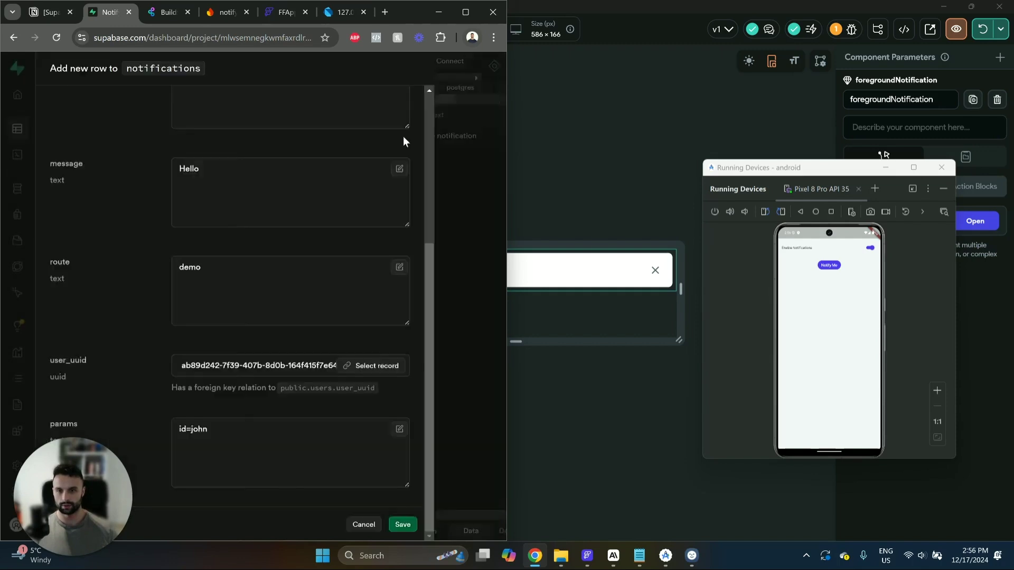
Save the new notifications row and open the Notification2 in-app notification in the Android emulator.
left_click(473, 525)
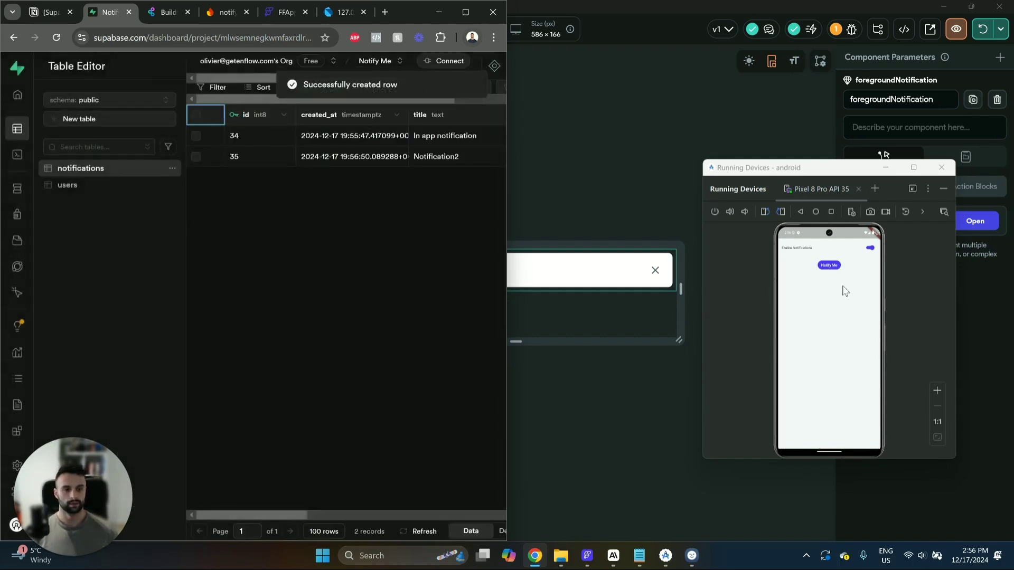
left_click(817, 253)
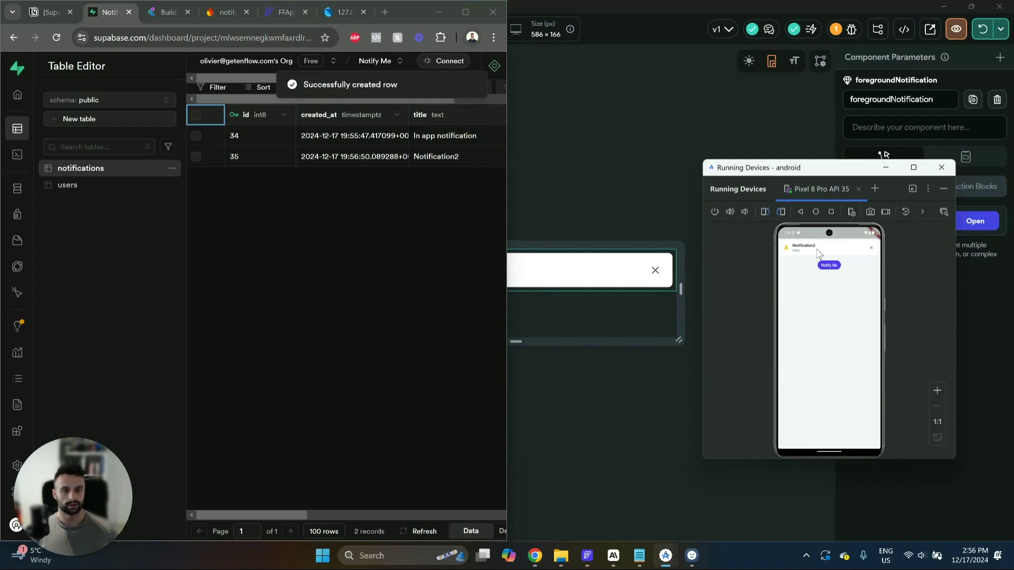
left_click(817, 253)
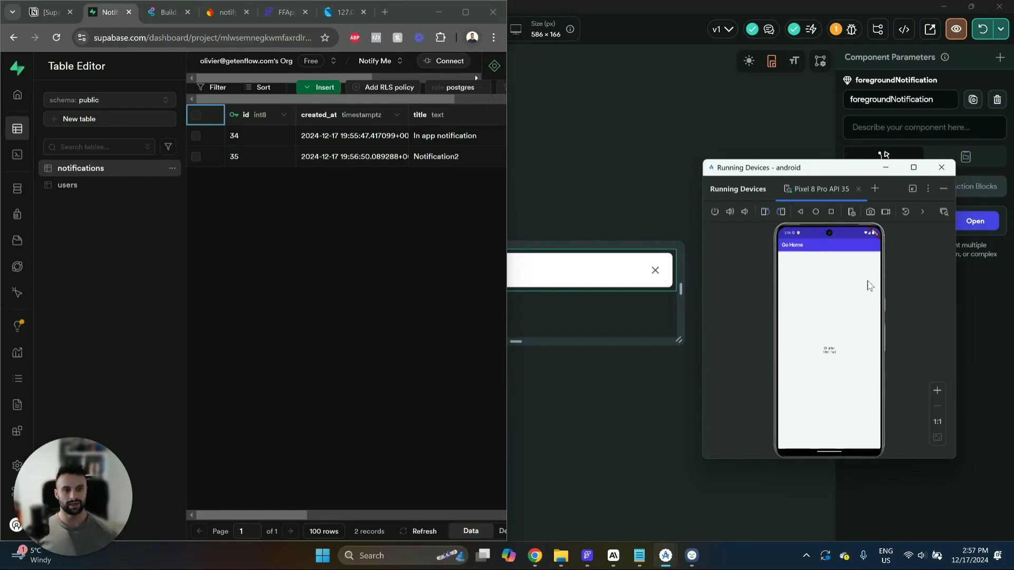
Switch to FlutterFlow and review the initial and final actions in the main.dart custom file, collapsing the other custom code groups.
left_click(609, 183)
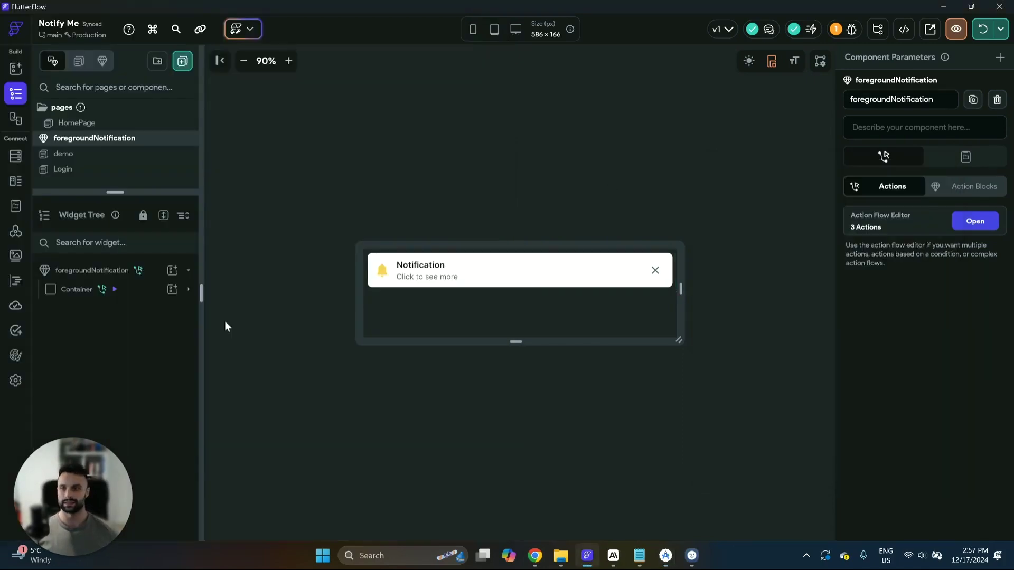
left_click(15, 282)
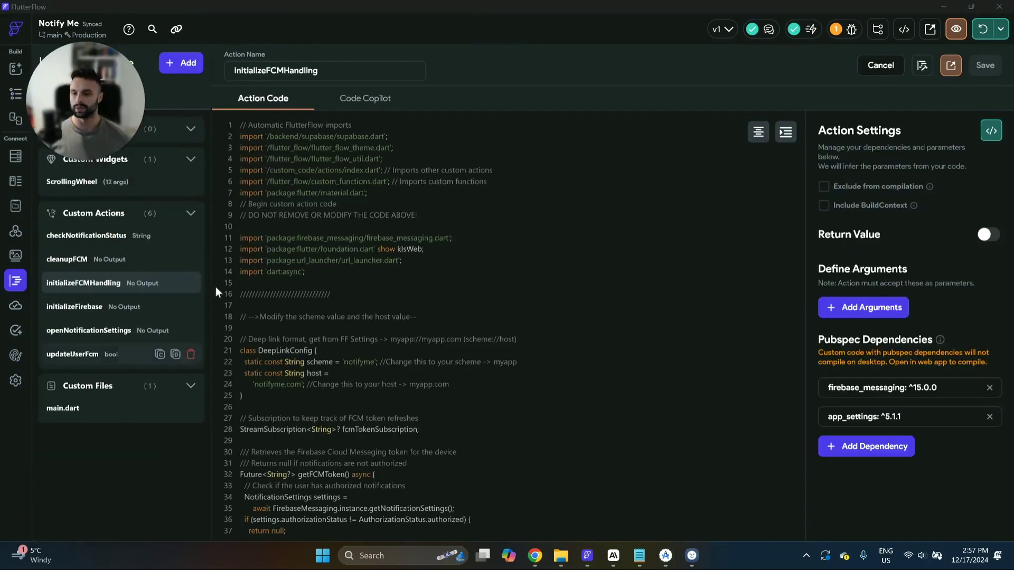
left_click(67, 413)
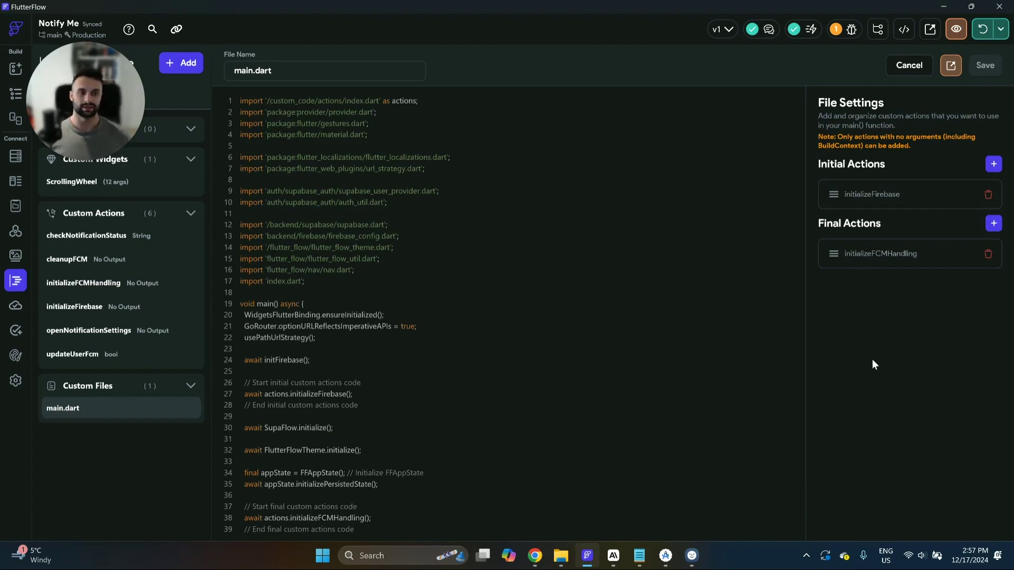
left_click(191, 216)
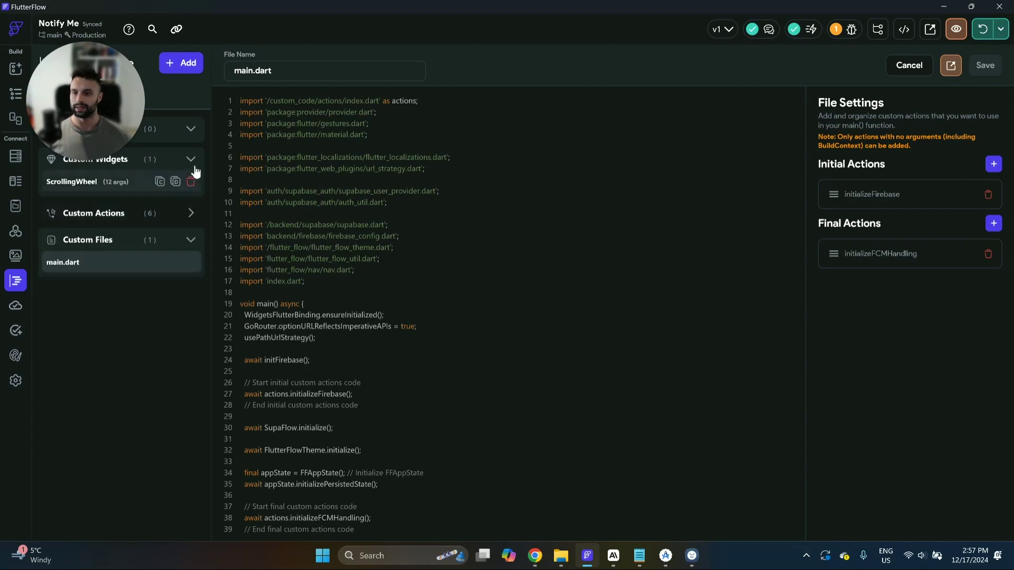
left_click(190, 159)
left_click(192, 130)
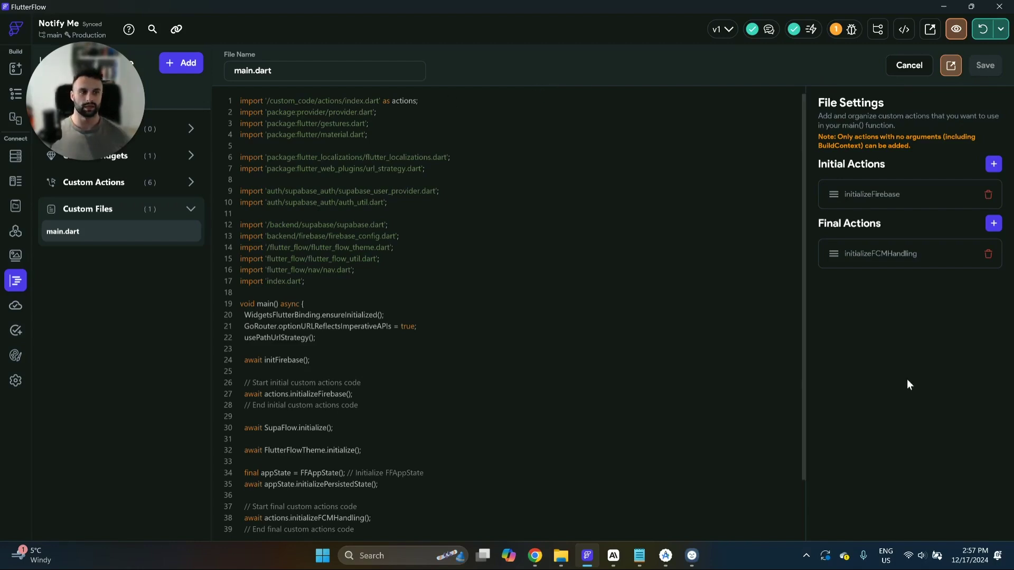
Open the local run controls for the connected Android emulator.
left_click(998, 31)
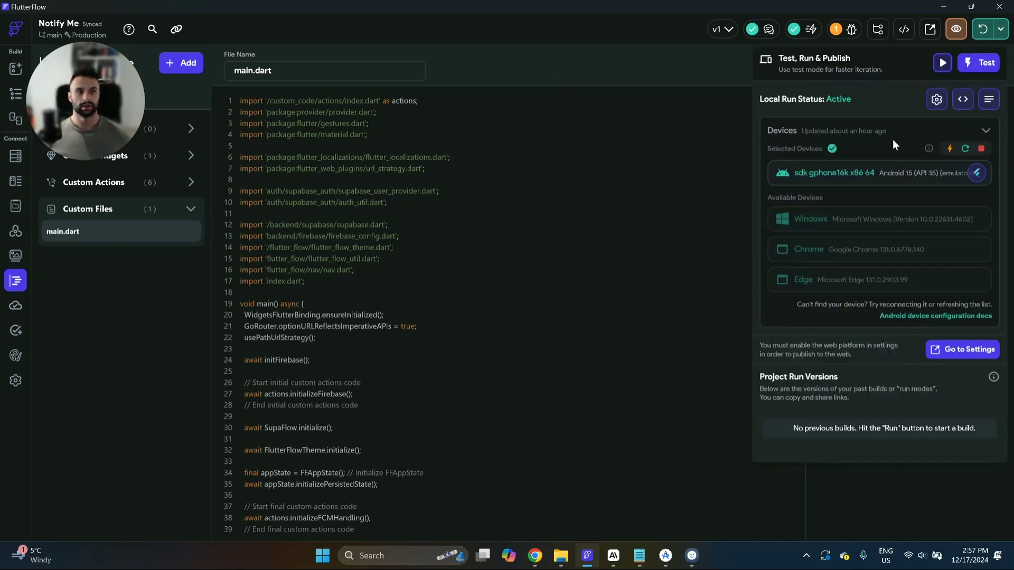